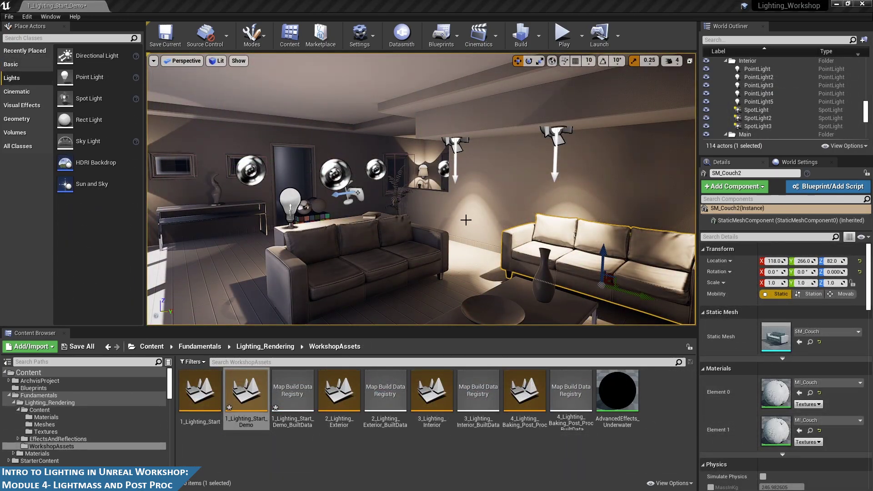
left_click_drag(466, 220, 466, 234)
key("s")
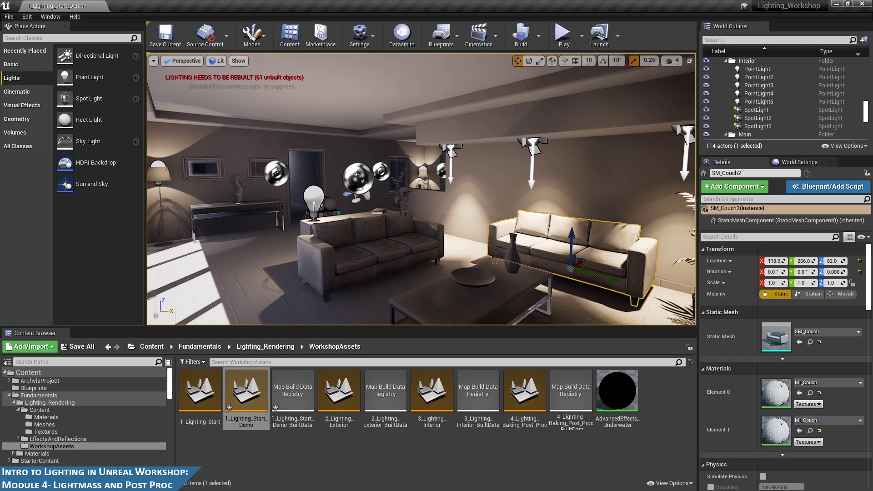
key("a")
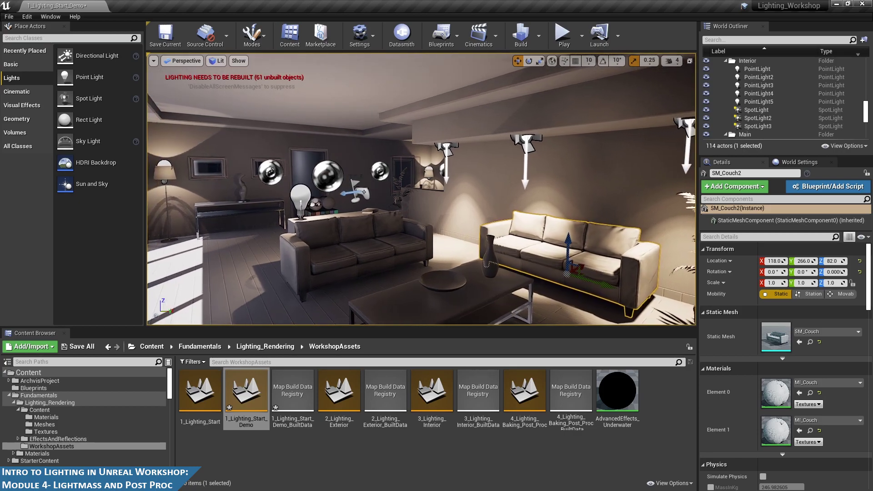
key("d")
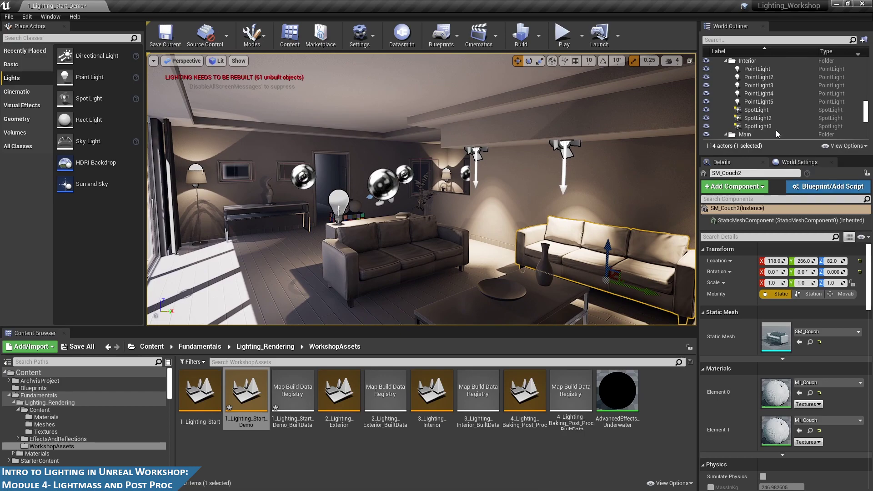
- Collapse the Interior, Main, Reflections and Lanscape folders in the World Outliner
left_click(725, 61)
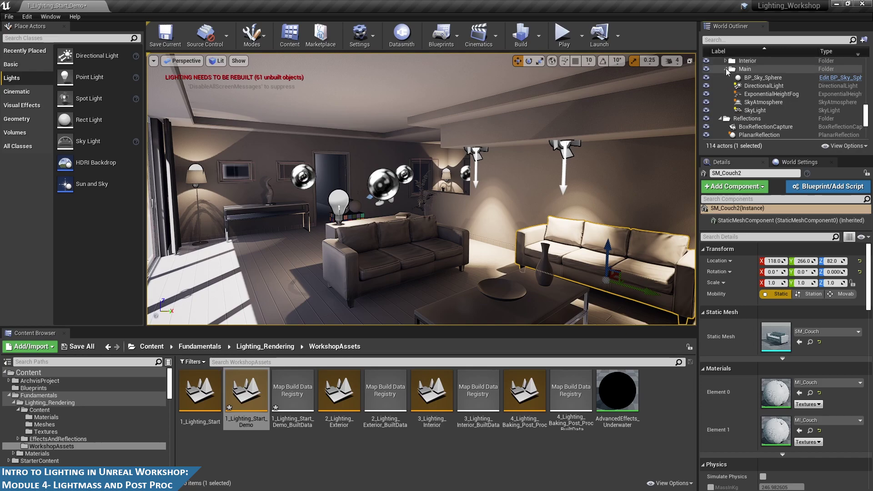
left_click(726, 69)
left_click(720, 77)
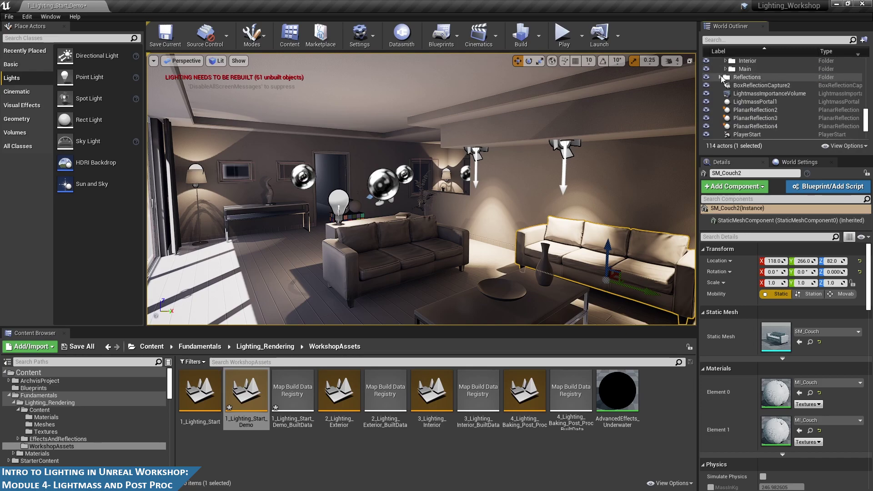
scroll(718, 76, "up", 3)
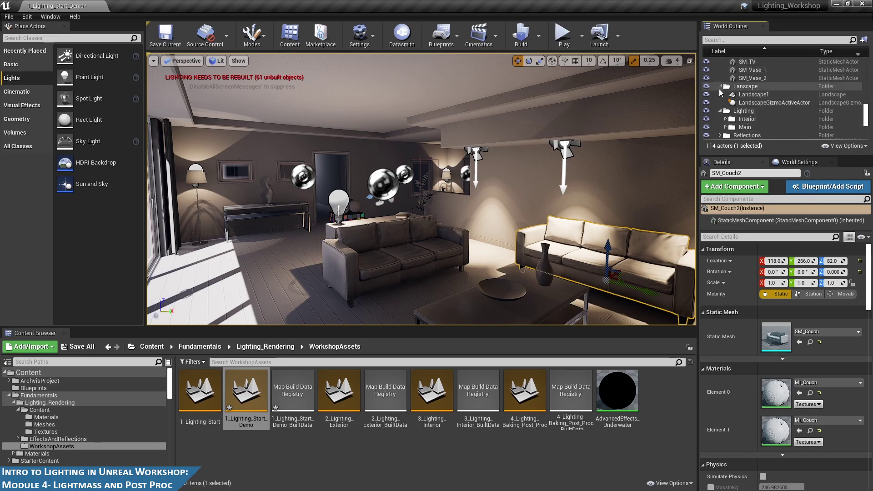
left_click(720, 86)
- Look at the lighting quality levels offered in the build options without changing the selection
left_click(539, 35)
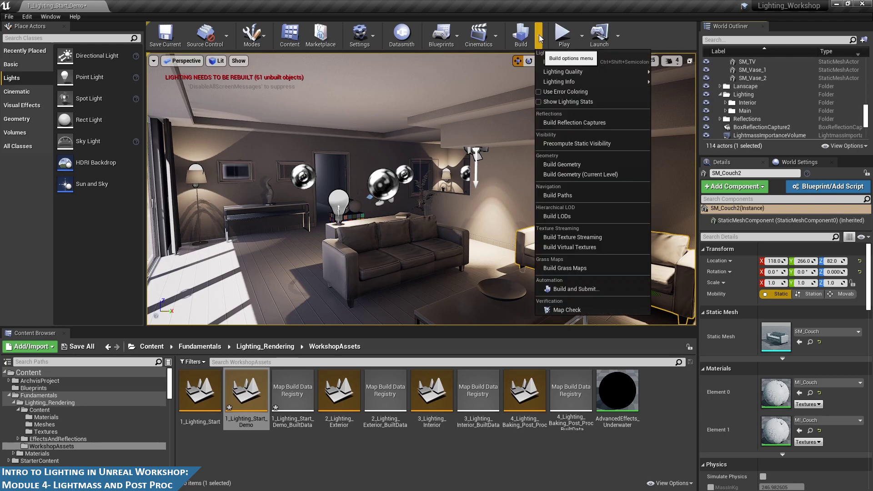
mouse_move(571, 73)
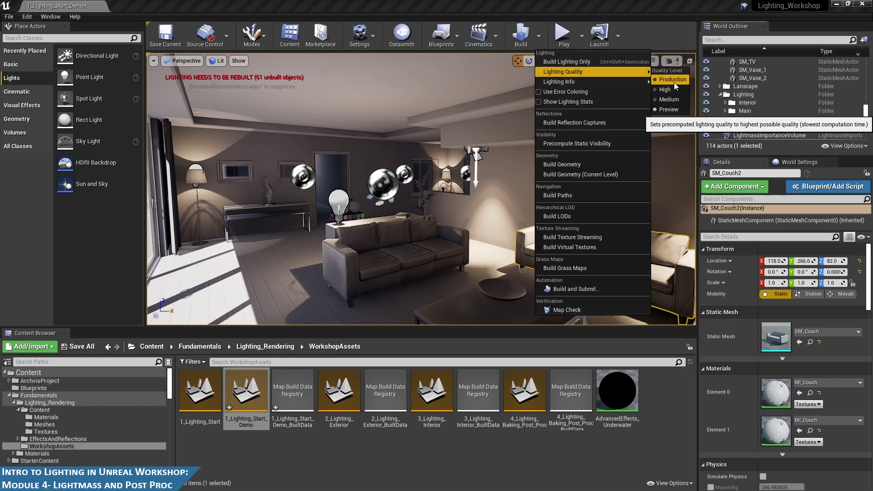
left_click(614, 3)
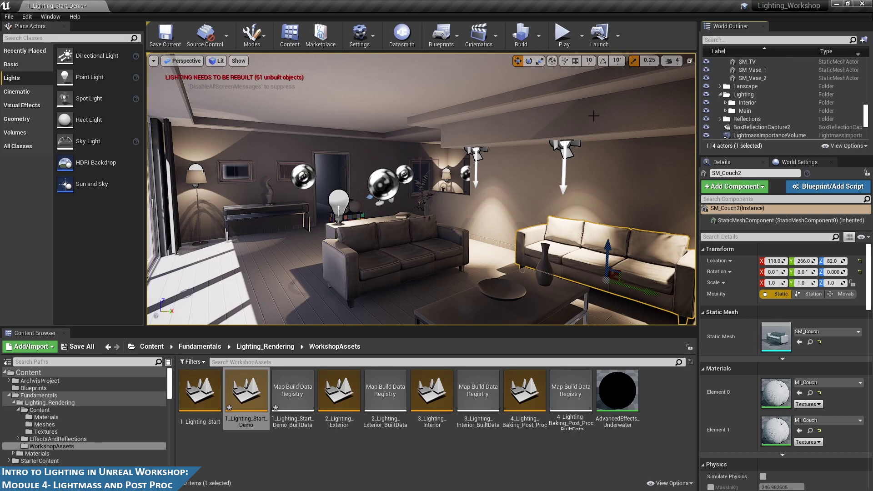
- Collapse the House_Interior and Lighting folders in the World Outliner
scroll(778, 90, "up", 15)
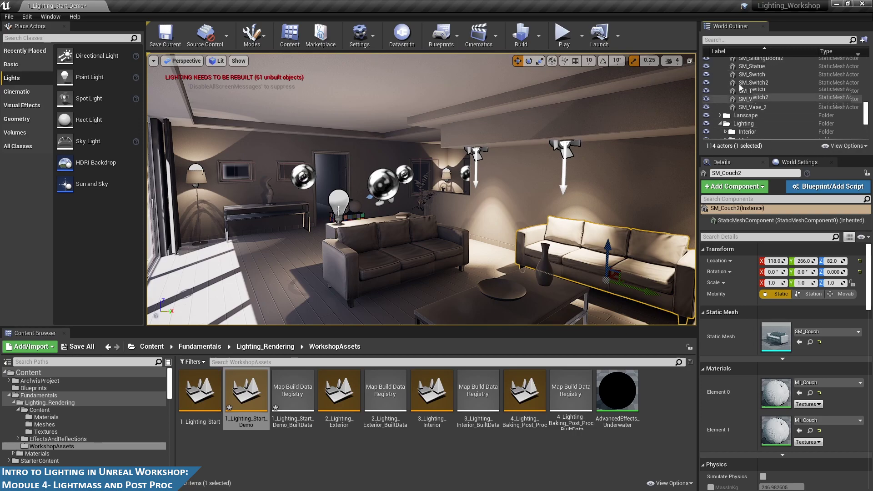
scroll(773, 91, "up", 10)
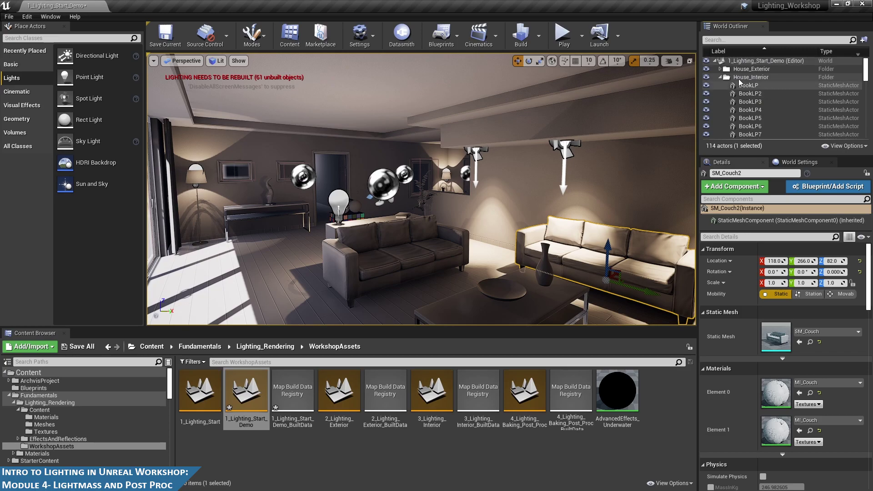
left_click(720, 94)
left_click(720, 94)
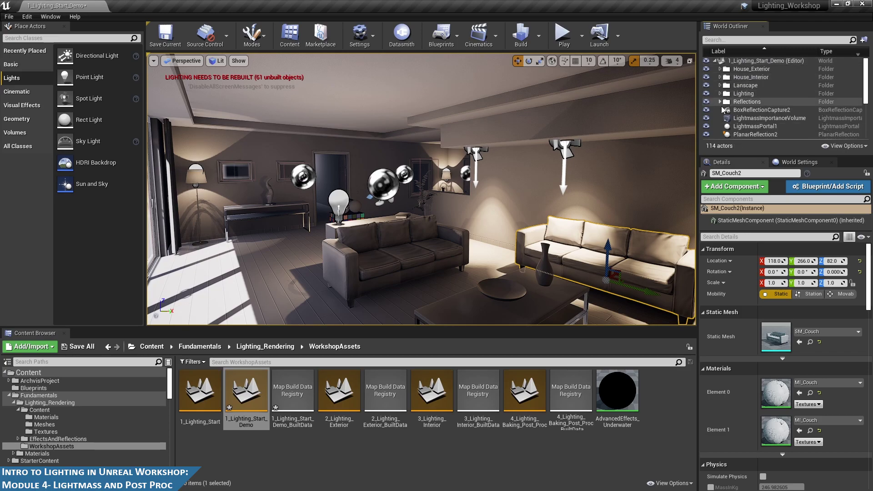
- Move LightmassPortal1 into the Lighting folder and PlanarReflection2 to PlanarReflection4 into the Reflections folder
left_click_drag(755, 127, 742, 96)
left_click(745, 126)
scroll(742, 130, "down", 2)
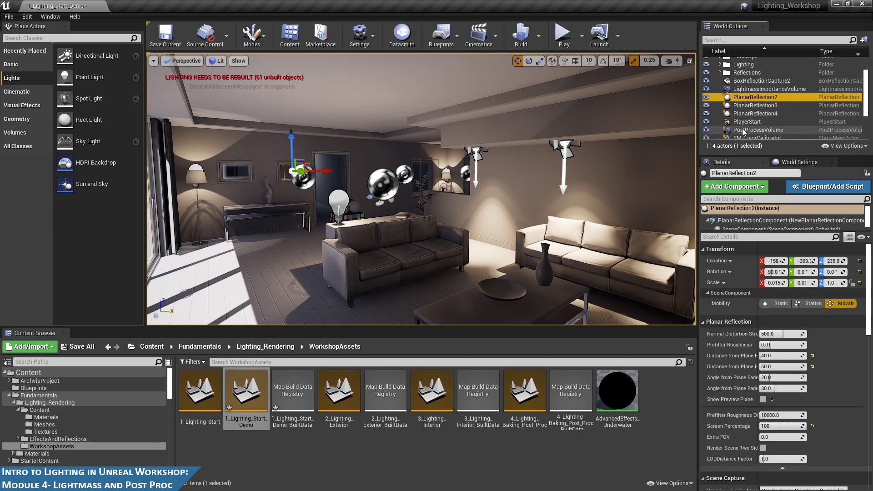
scroll(745, 125, "up", 2)
left_click(748, 114, "shift")
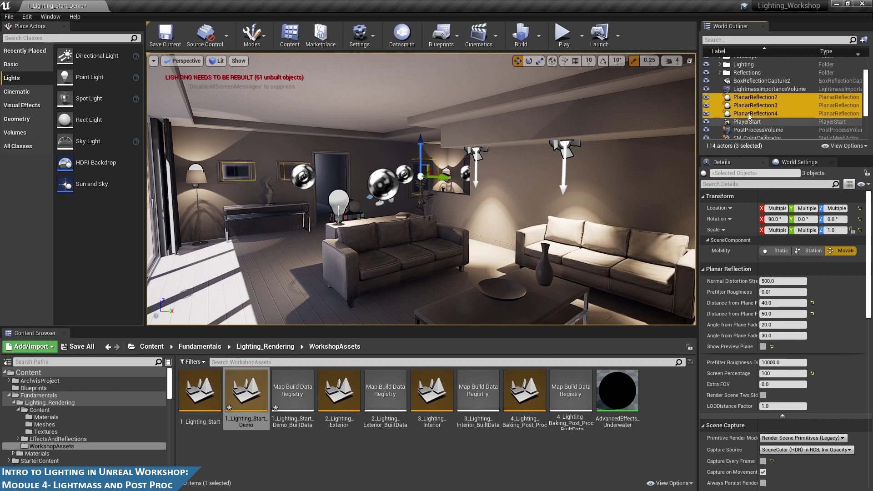
left_click_drag(746, 87, 741, 72)
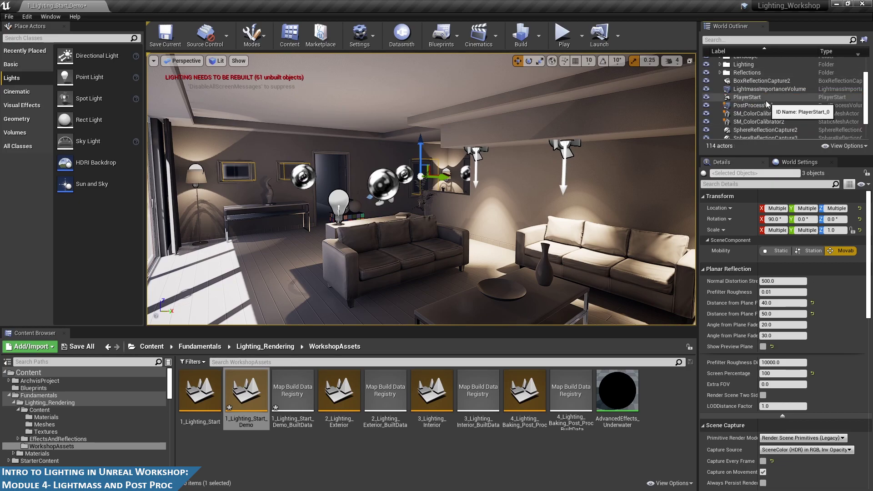
- Move LightmassImportanceVolume into the Lighting folder of the World Outliner
left_click(751, 89)
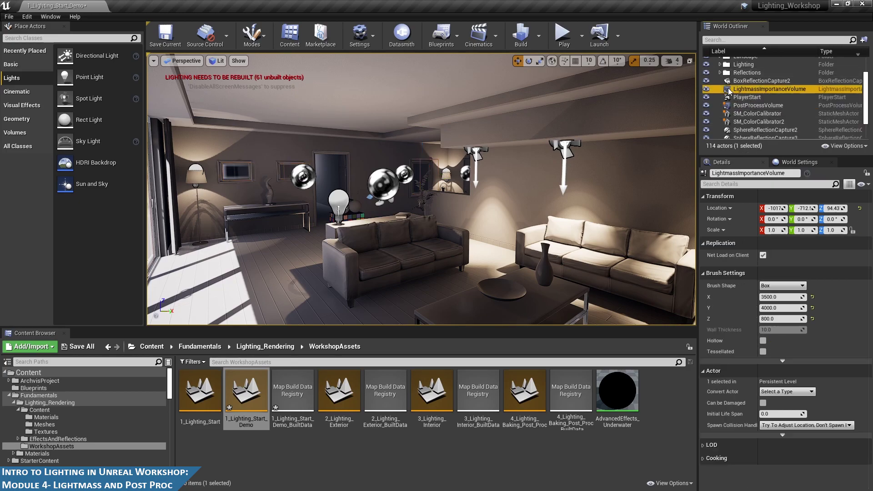
scroll(750, 110, "up", 3)
left_click_drag(751, 117, 748, 94)
- Move SphereReflectionCapture2 to SphereReflectionCapture6 and BoxReflectionCapture2 into the Reflections folder
scroll(756, 100, "down", 3)
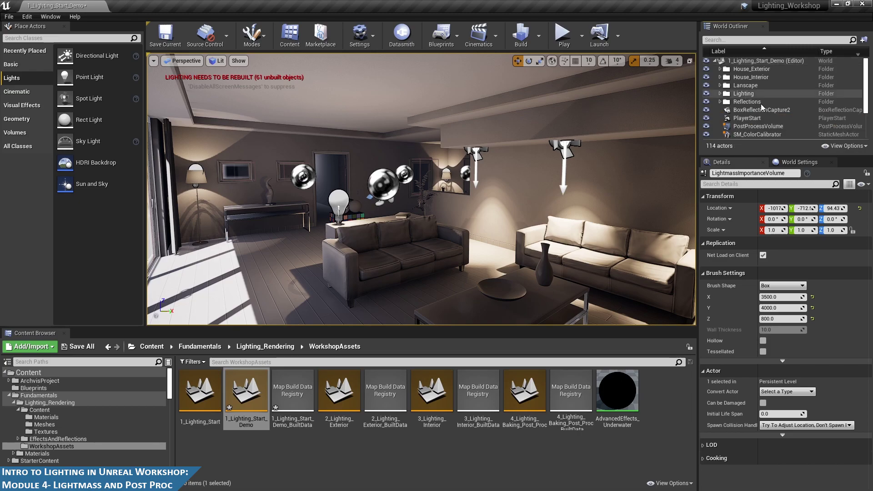
scroll(767, 108, "down", 2)
left_click(762, 101)
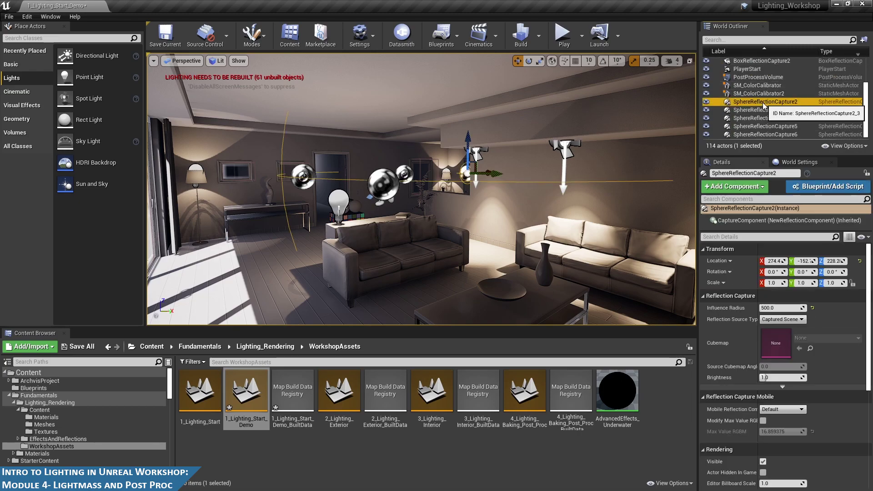
left_click(764, 134, "shift")
scroll(764, 133, "up", 3)
left_click_drag(763, 135, 748, 81)
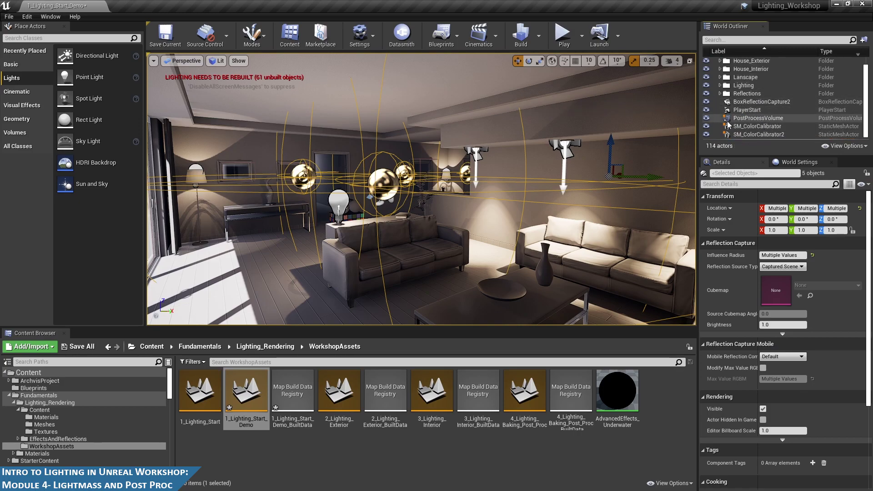
left_click(759, 129)
left_click_drag(754, 104, 744, 93)
- Select the SM_ColorCalibrator2 actor inside the house, frame it and inspect it from several angles
left_click(757, 126)
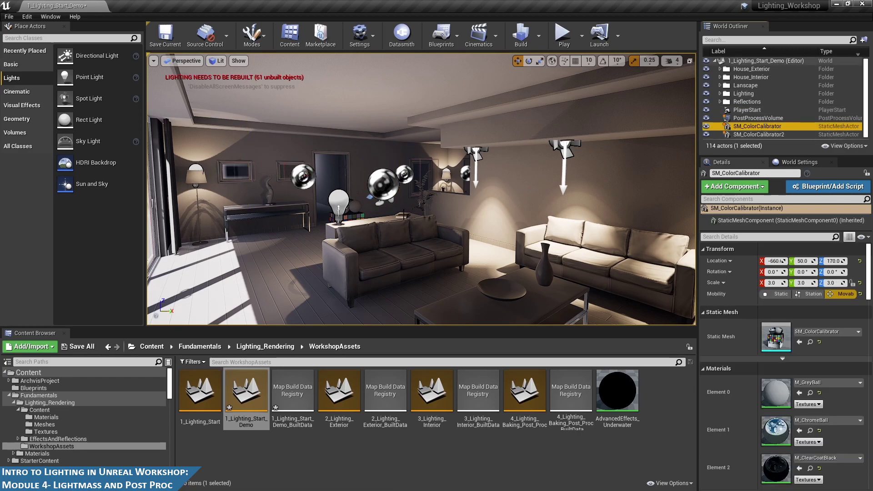
key("f")
left_click(350, 217)
key("f")
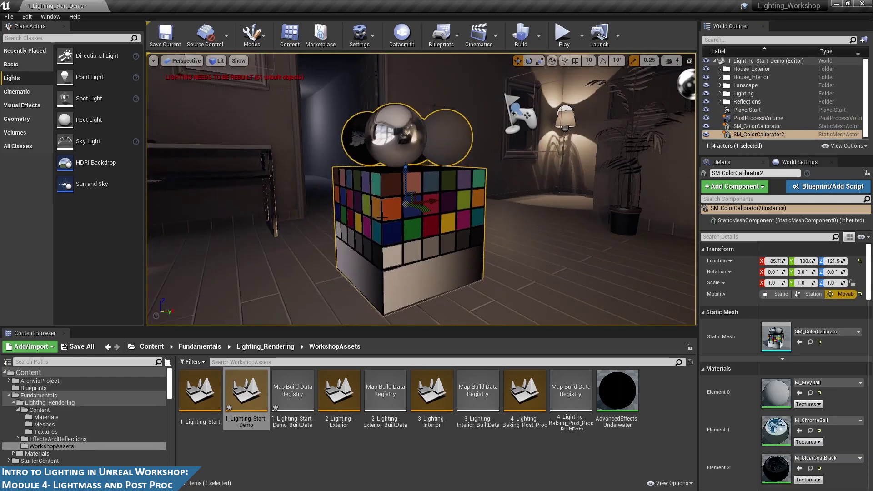
left_click_drag(482, 195, 500, 193, "alt")
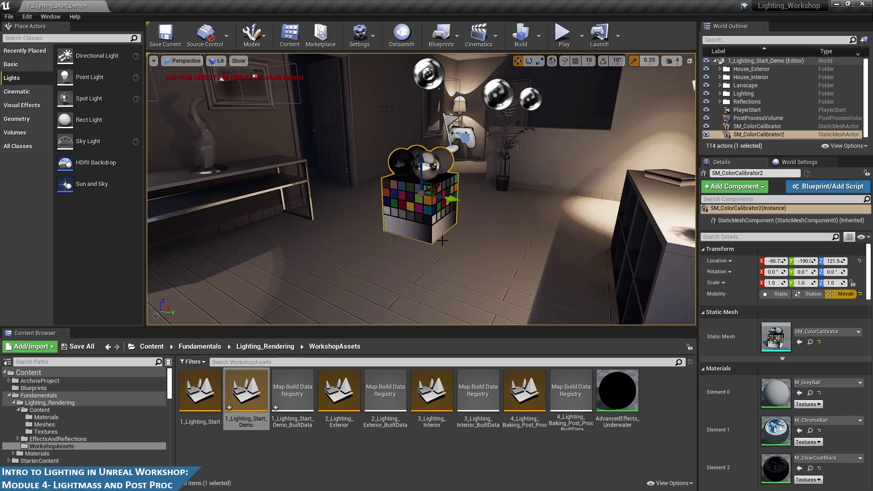
left_click_drag(486, 229, 486, 218, "alt")
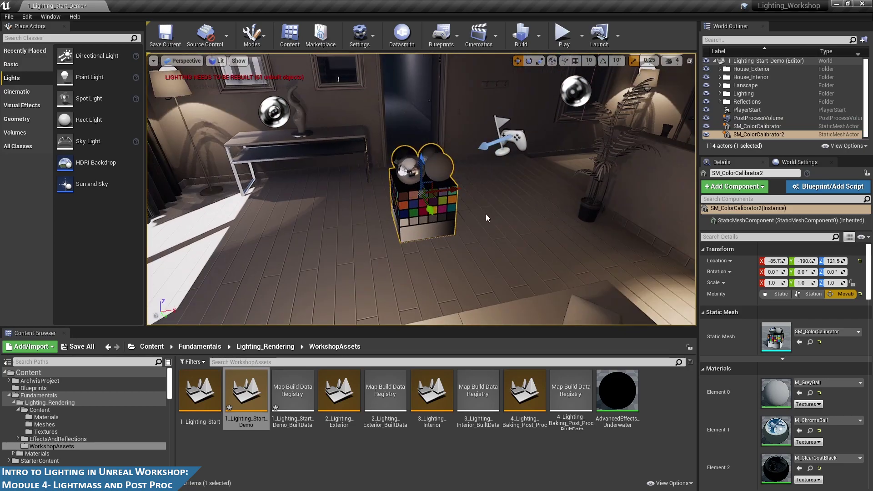
- Try moving the color calibrator across the floor toward the window, and undo the move
left_click_drag(453, 189, 225, 214)
key("f")
left_click_drag(553, 198, 507, 204, "alt")
left_click(484, 221)
key("ctrl+z")
key("ctrl+z")
key("ctrl+z")
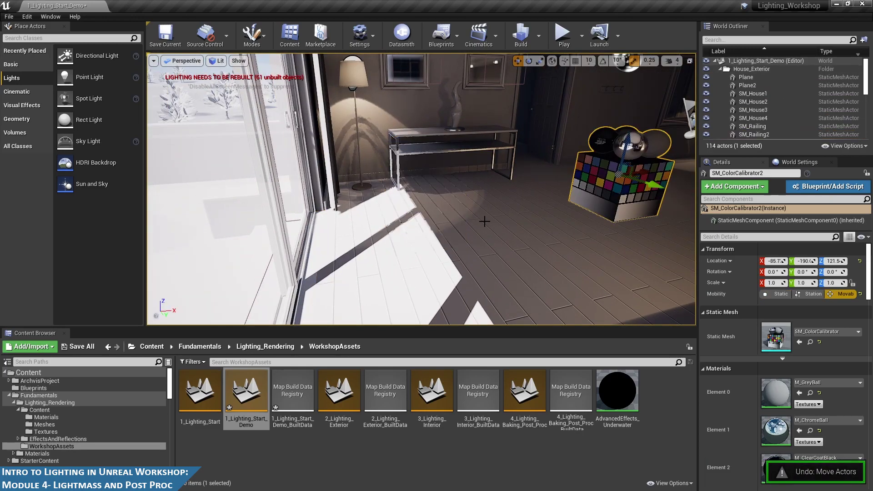
key("f")
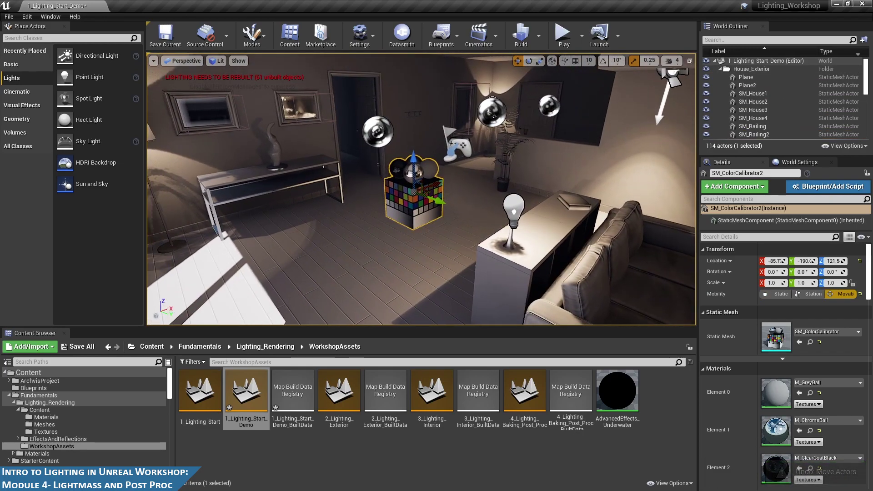
- Close the World Settings panel and open it again
left_click(785, 163)
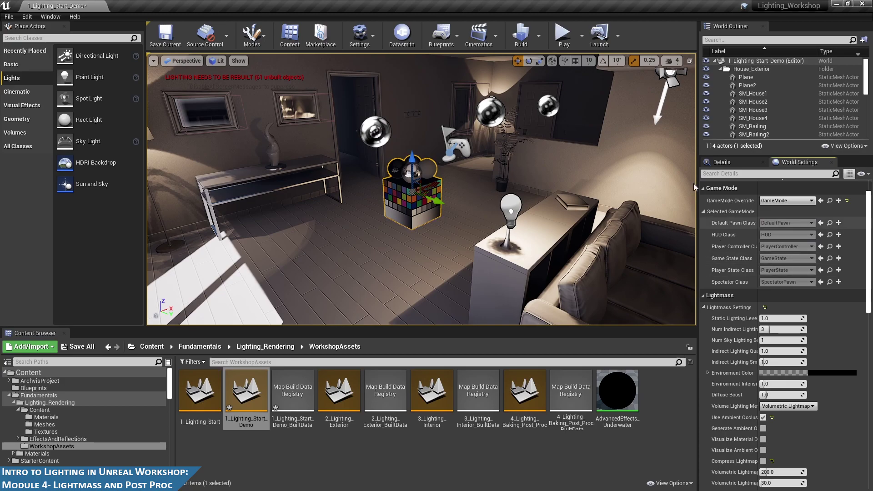
left_click(832, 163)
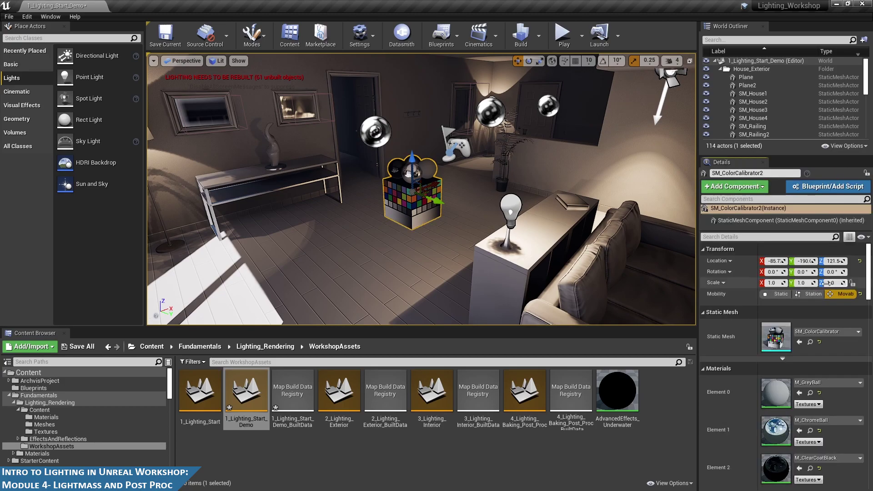
left_click(364, 44)
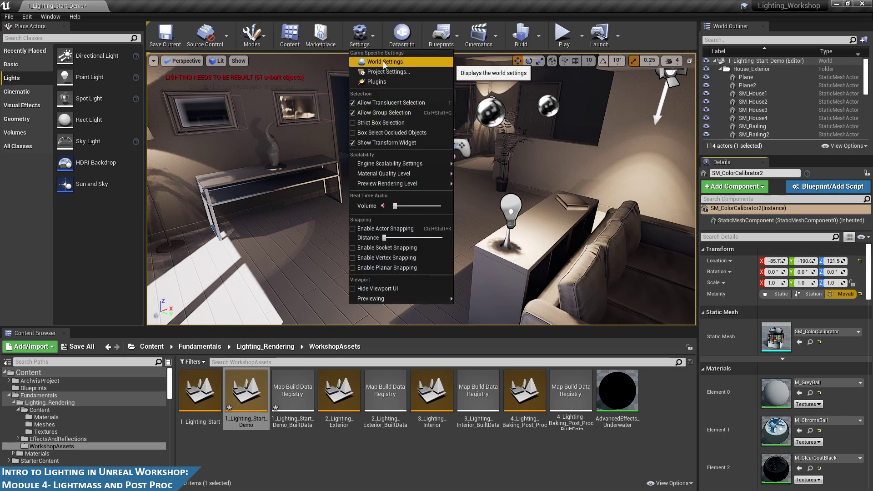
left_click(383, 61)
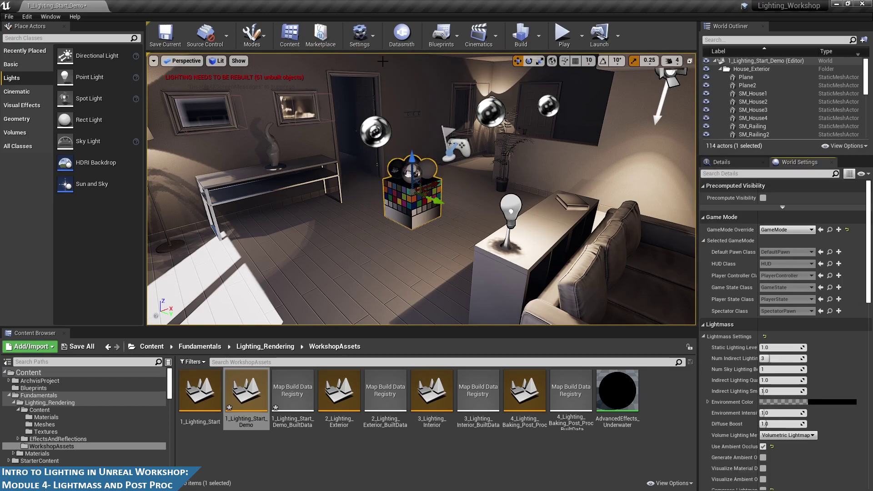
- Check the World Settings entry in the list of editor windows without changing it
left_click(49, 17)
left_click(27, 17)
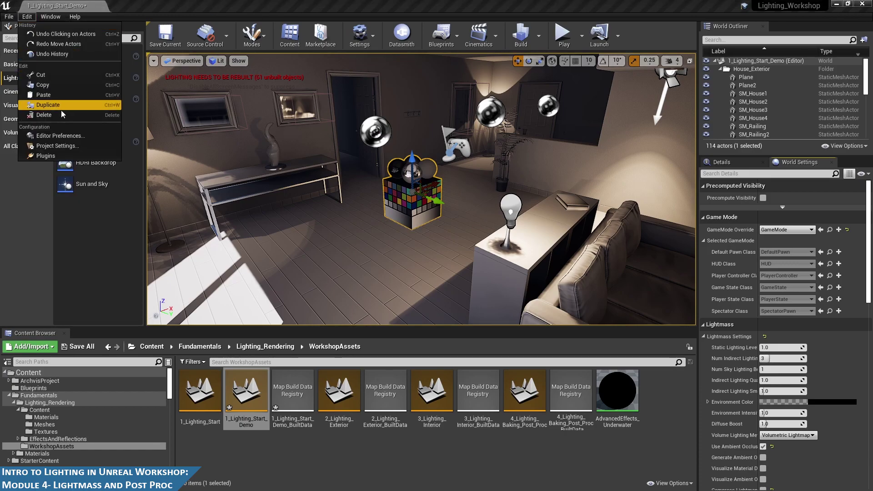
left_click(49, 16)
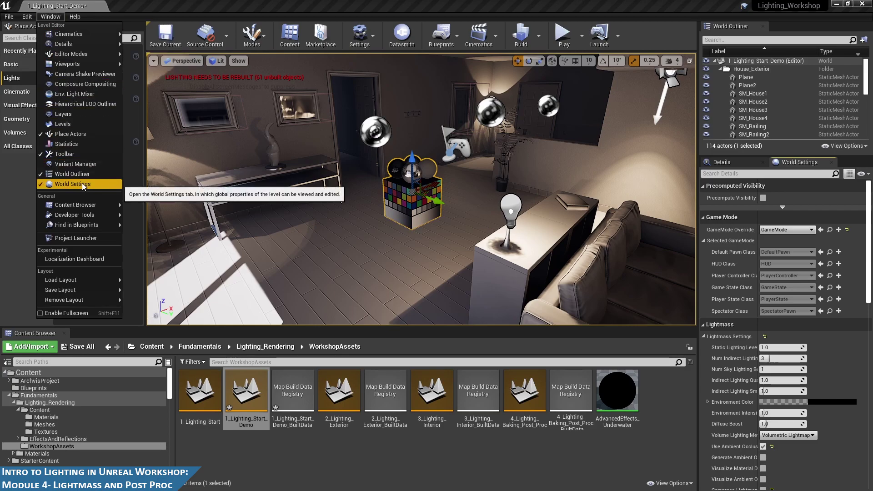
left_click(380, 5)
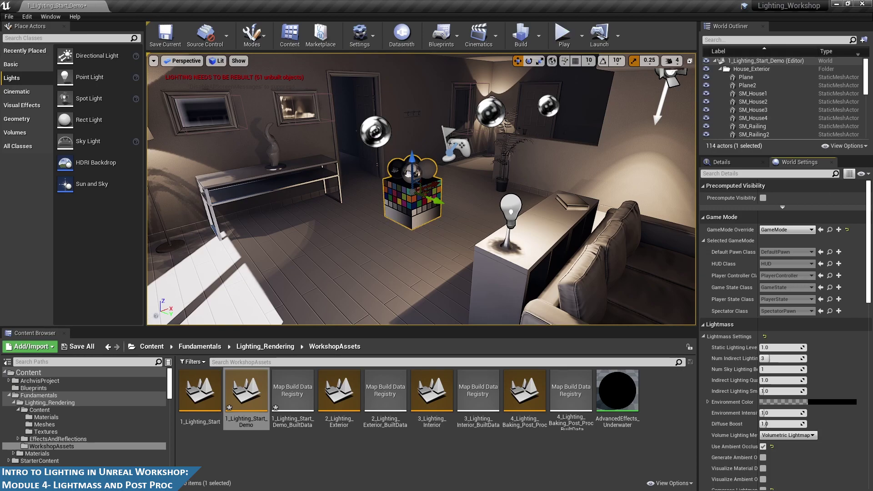
- Examine the Lightmass settings in World Settings, including the ambient occlusion options
scroll(826, 354, "down", 2)
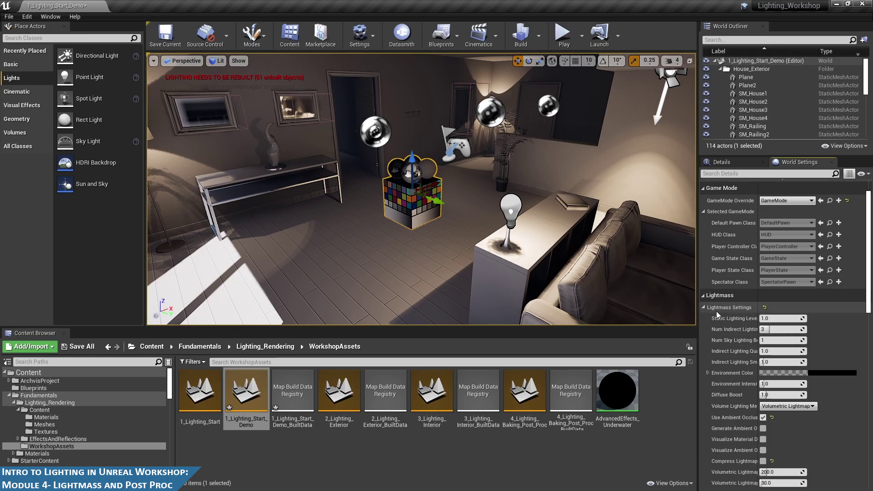
scroll(793, 370, "down", 3)
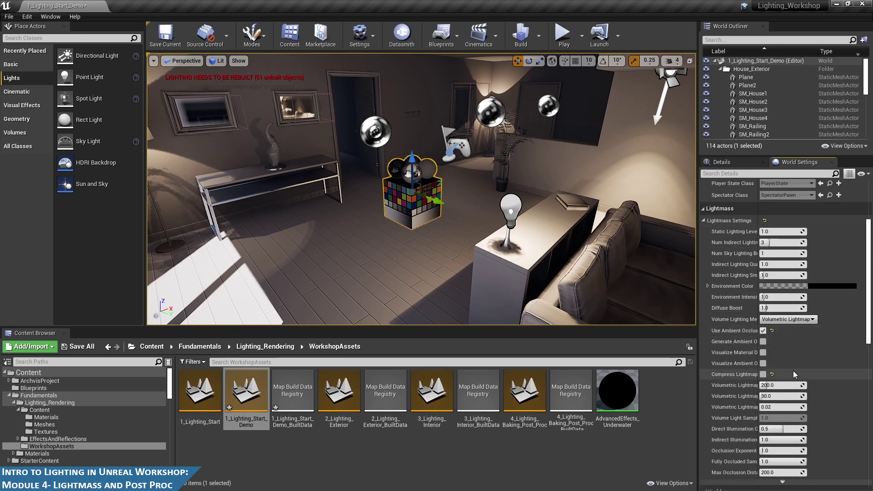
scroll(792, 378, "down", 2)
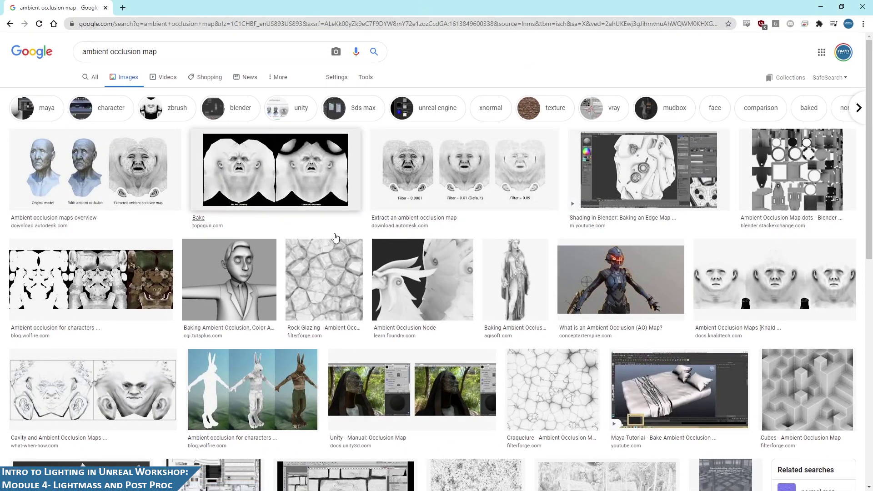
- Browse the ambient occlusion map image results, return to the Unreal editor, and review the Static Lighting Level Scale setting
scroll(309, 230, "down", 4)
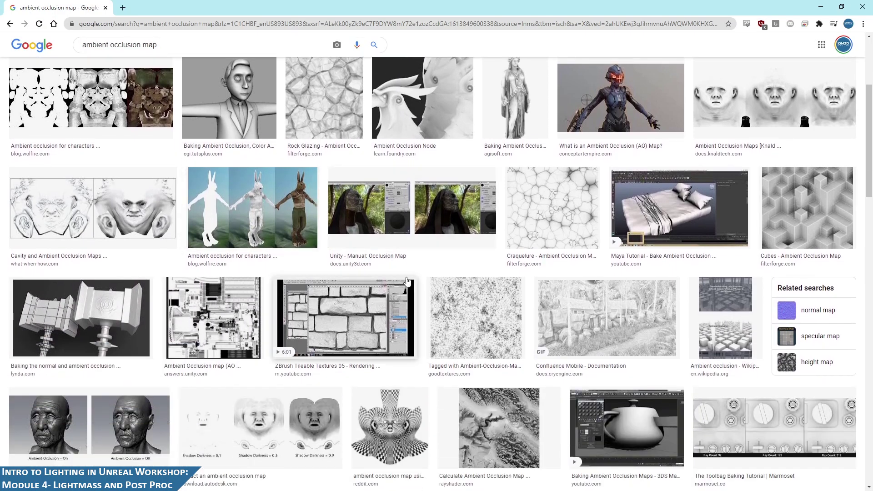
left_click(821, 6)
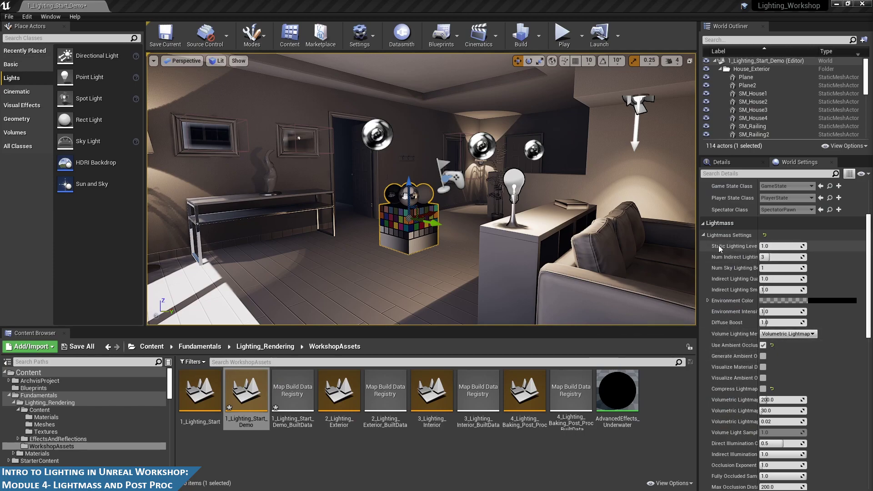
mouse_move(713, 249)
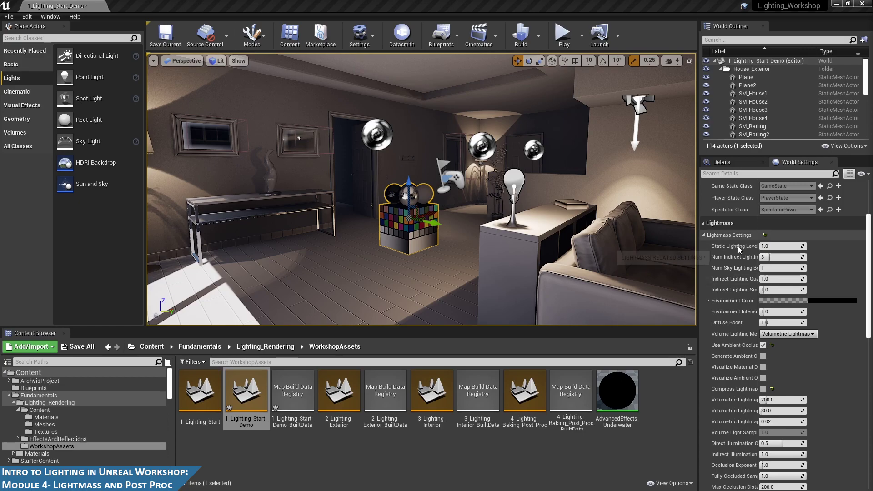
mouse_move(751, 251)
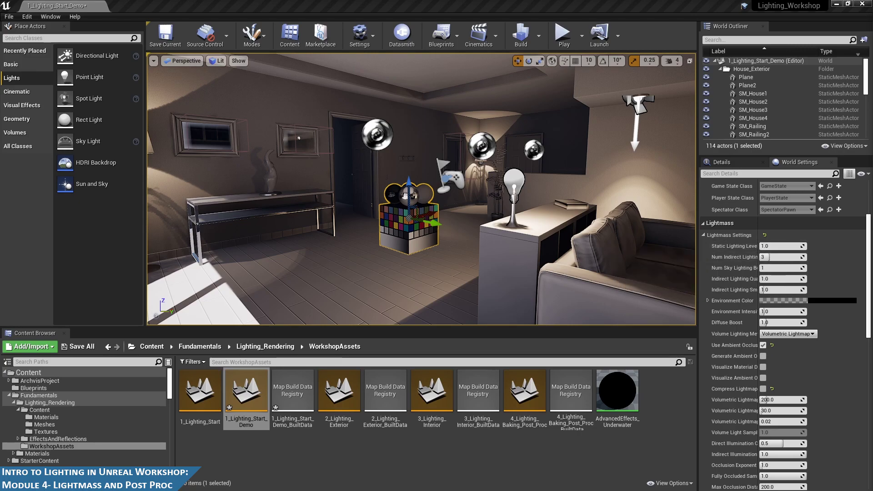
- Set Num Indirect Lighting Bounces to 10 and Num Sky Lighting Bounces to 4 in the Lightmass settings
left_click(789, 257)
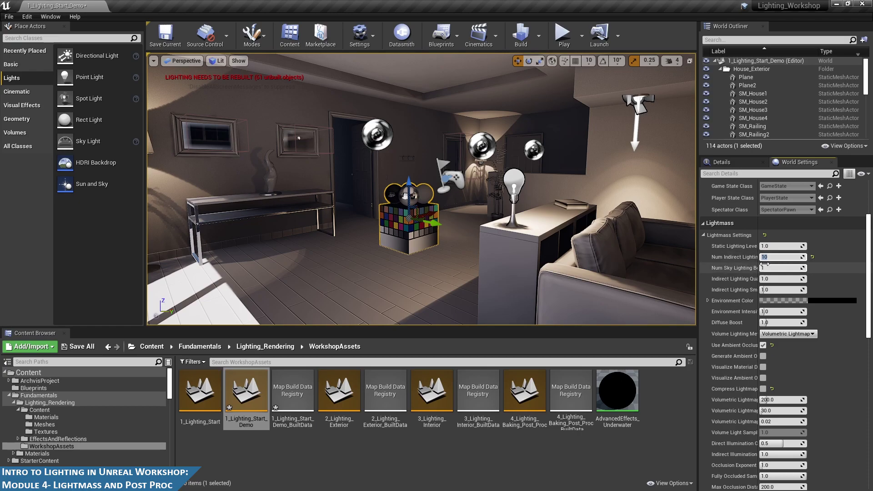
key("Tab")
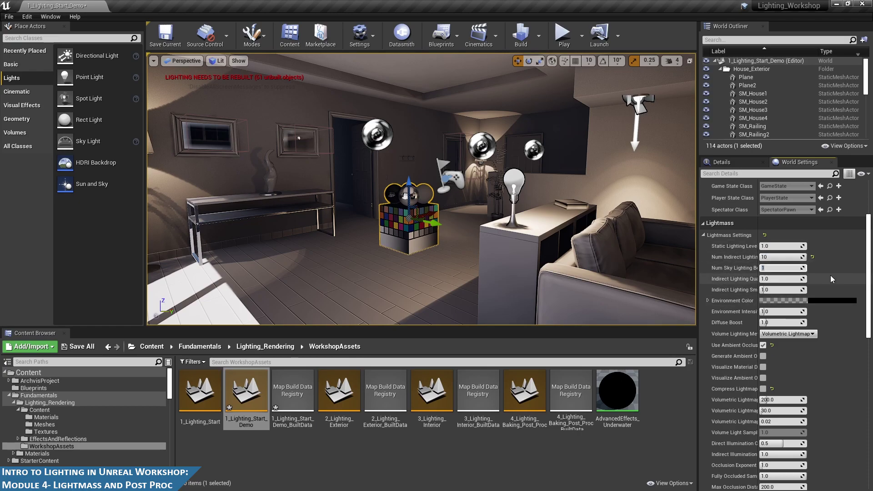
type("4")
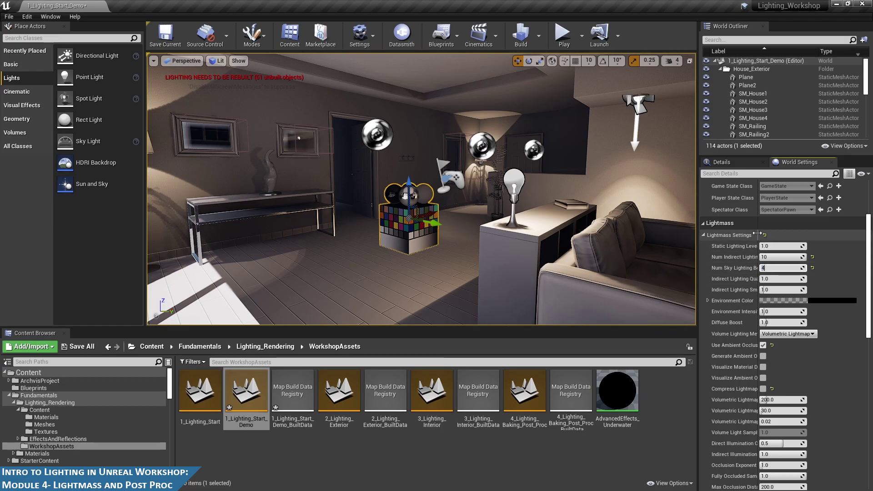
- Widen the setting name column in World Settings and try a value of 100 for Num Indirect Lighting Bounces
left_click_drag(757, 233, 777, 234)
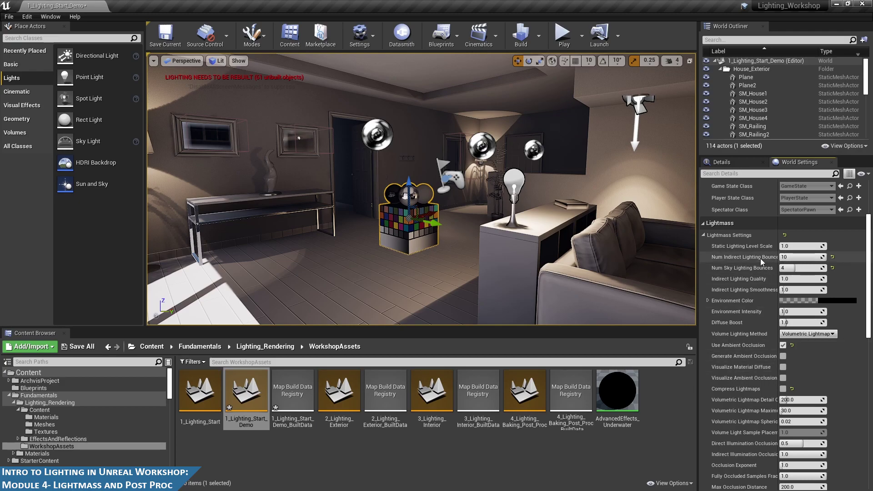
mouse_move(727, 259)
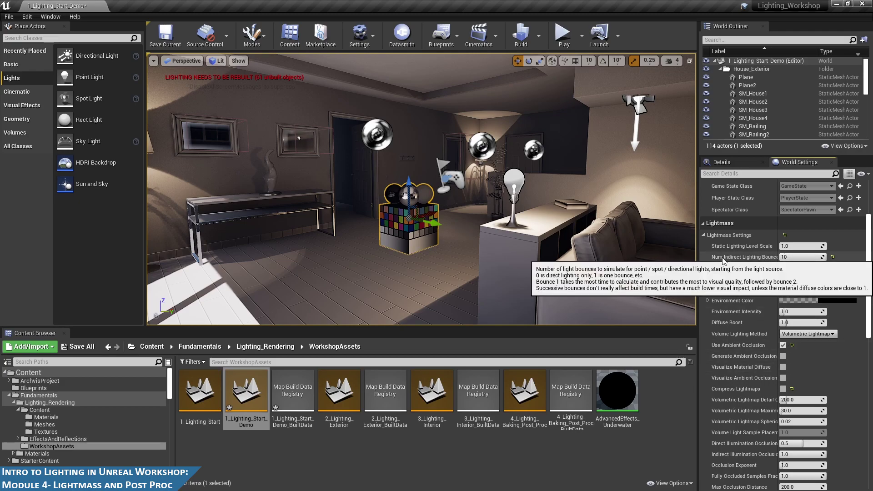
left_click(813, 257)
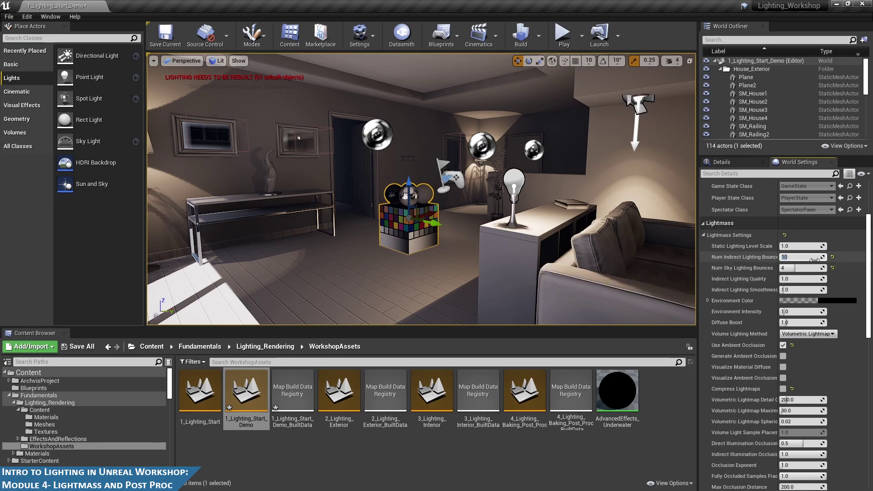
type("100")
key("Return")
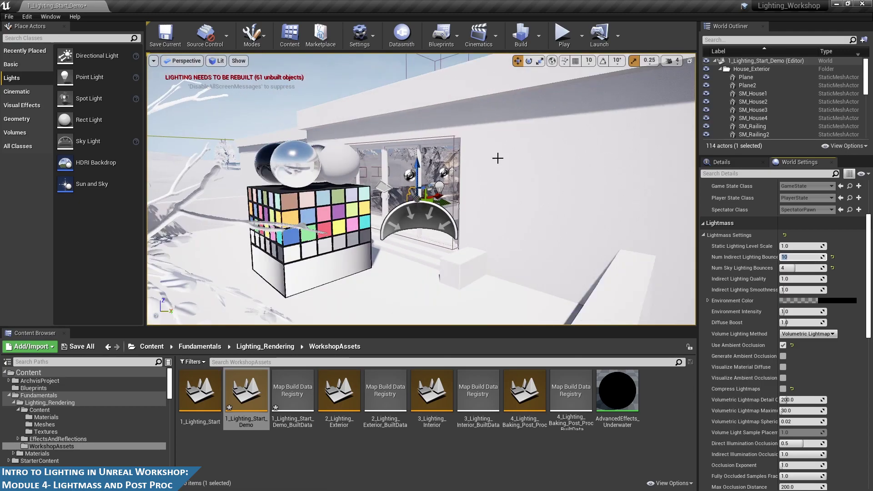
- Expand the Lighting and Main folders in the outliner and focus the view on the DirectionalLight
right_click_drag(498, 158, 591, 173)
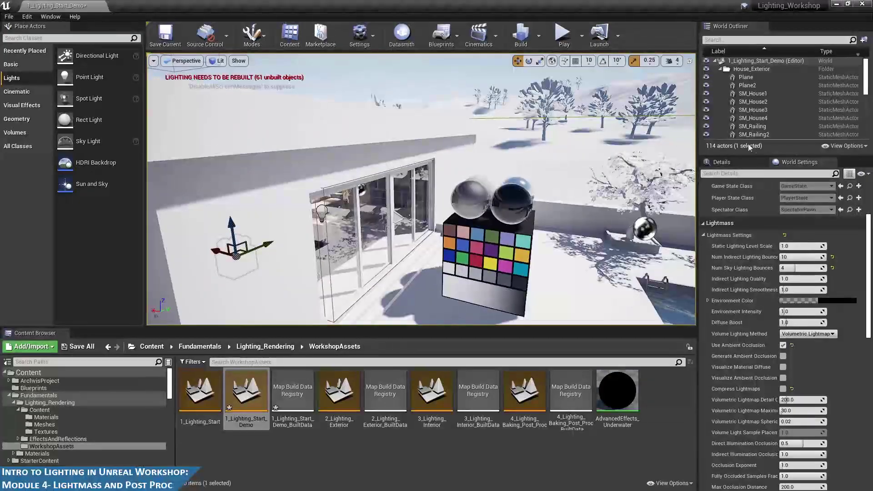
left_click(720, 69)
left_click(721, 93)
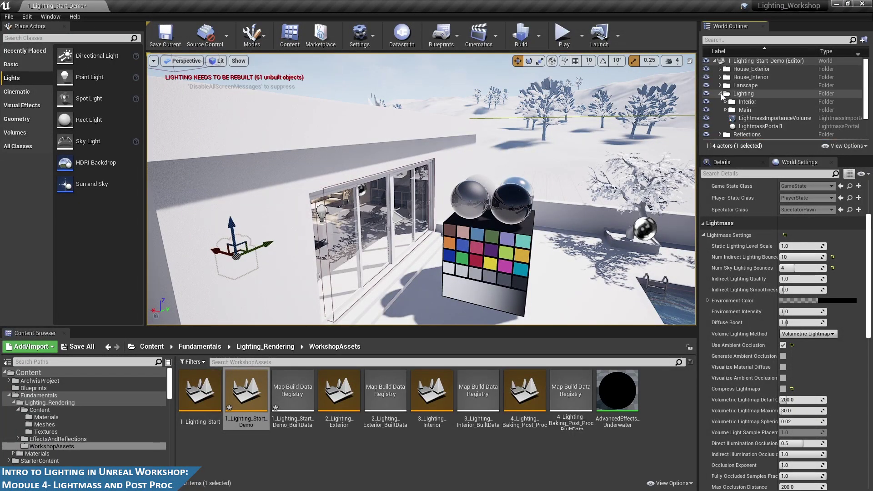
left_click(726, 110)
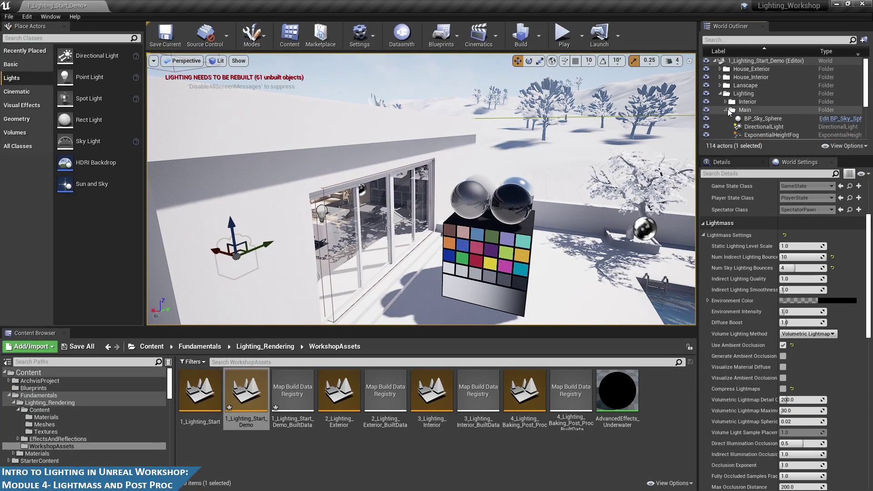
double_click(752, 126)
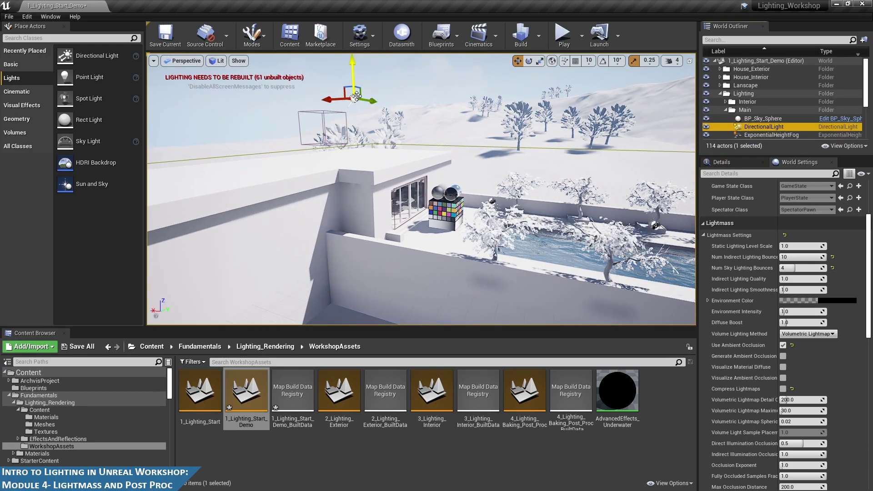
left_click_drag(416, 120, 528, 241)
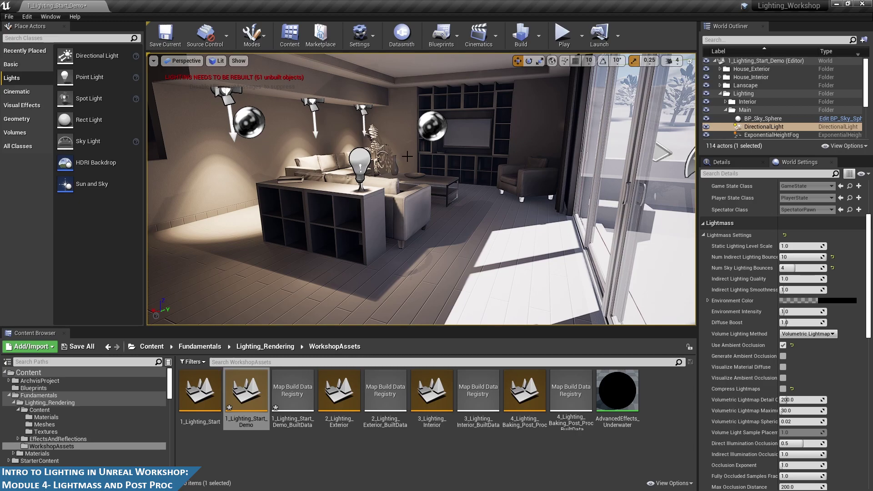
- Select the three ceiling spotlights in the living room one after another, ending with SpotLight3
left_click(228, 96)
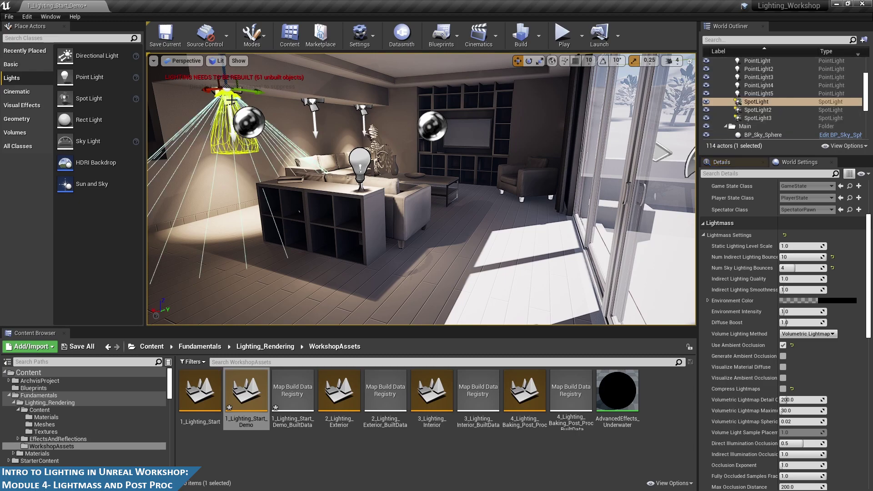
left_click(311, 108)
left_click(363, 110)
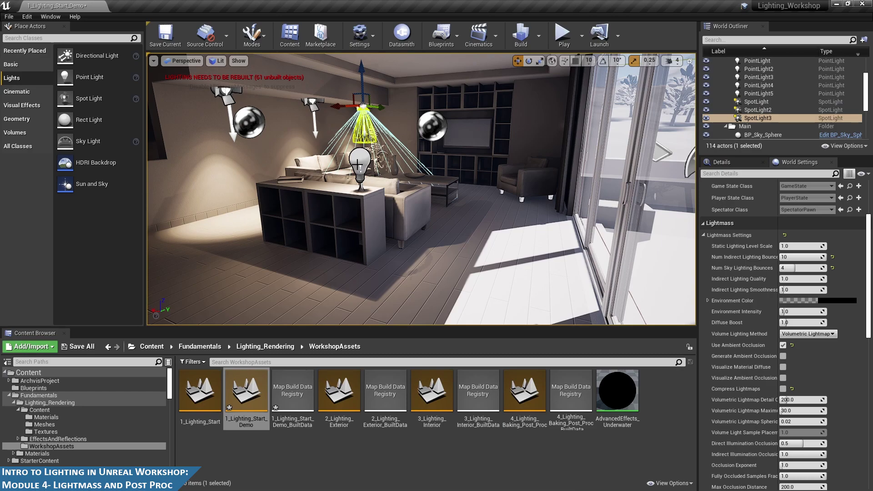
- Set Num Indirect Lighting Bounces to 5 and Num Sky Lighting Bounces to 3
left_click(797, 257)
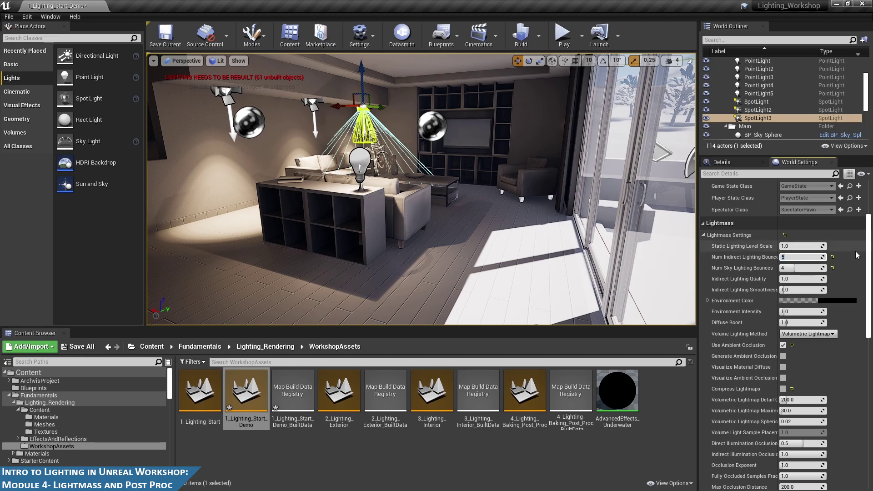
left_click(803, 268)
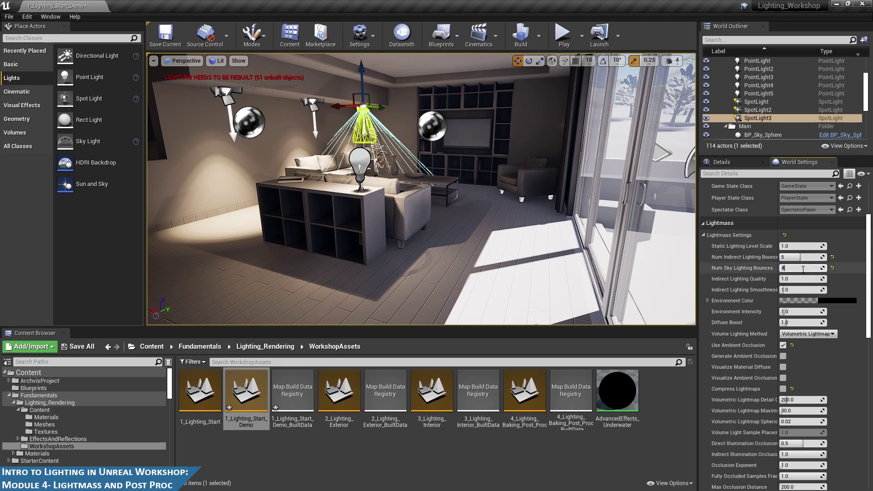
key("Return")
left_click(831, 269)
left_click(805, 269)
key("Return")
- Check the description of the indirect illumination occlusion setting and set its value to 0.5
left_click_drag(421, 189, 402, 178)
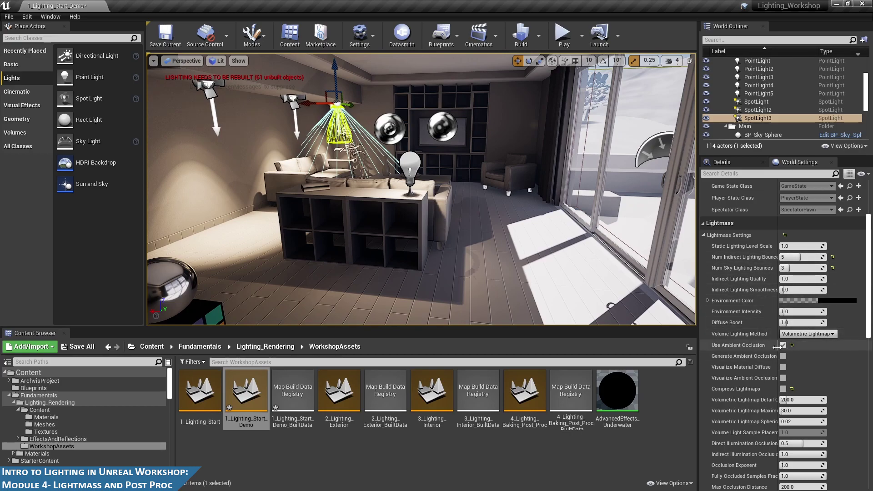
scroll(753, 295, "down", 5)
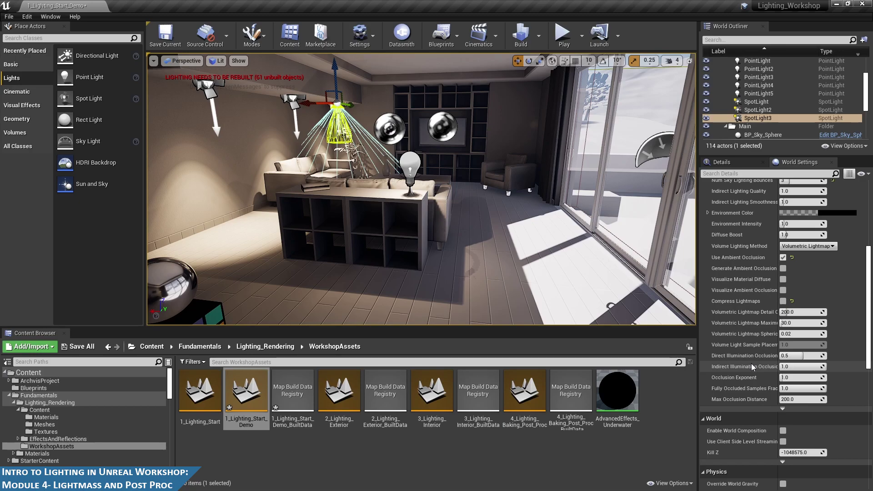
mouse_move(761, 370)
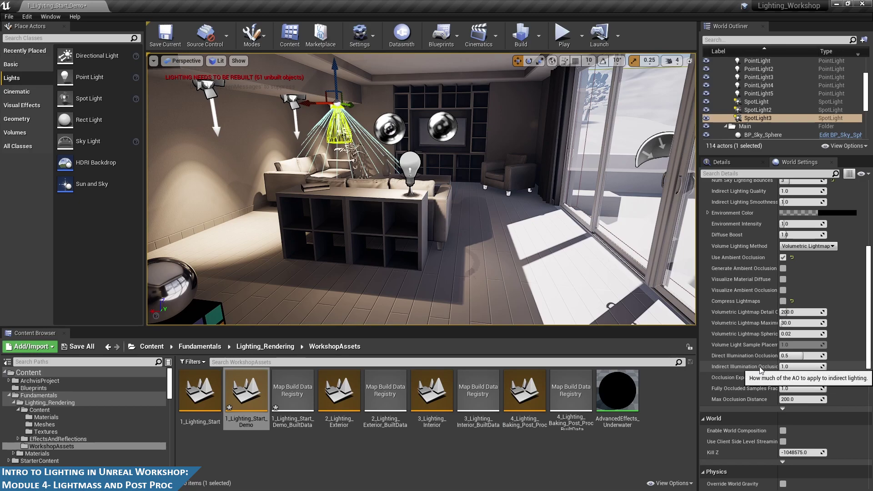
right_click_drag(410, 205, 341, 205)
right_click_drag(469, 247, 443, 262)
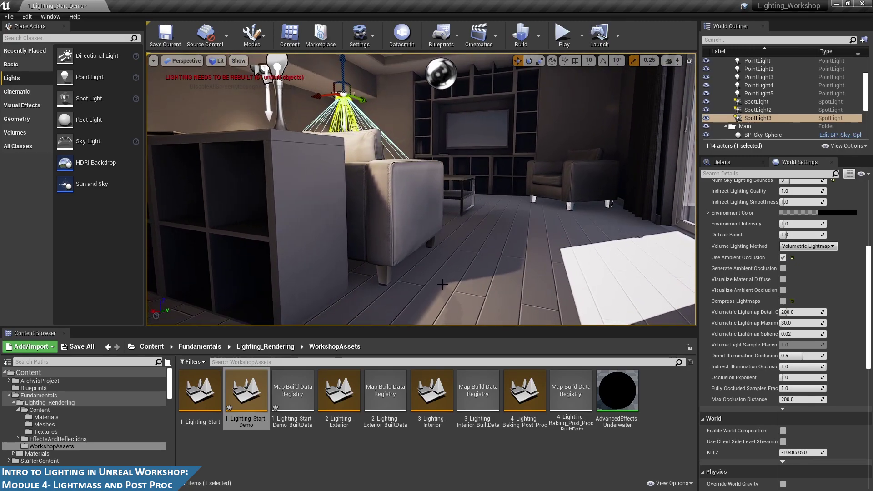
right_click_drag(496, 228, 459, 233)
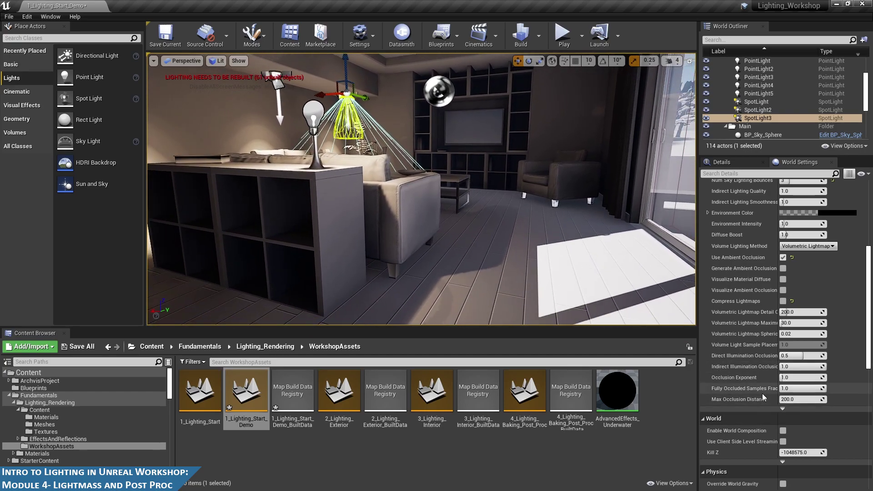
left_click(788, 367)
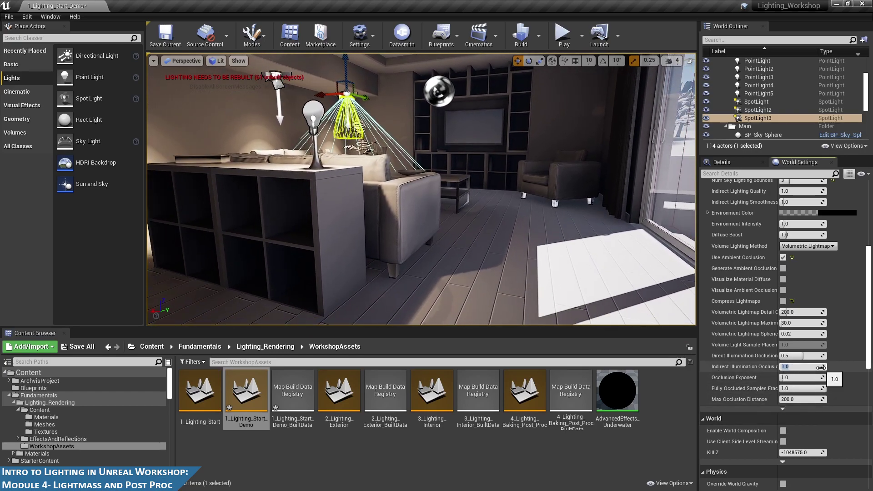
type(".5")
key("Return")
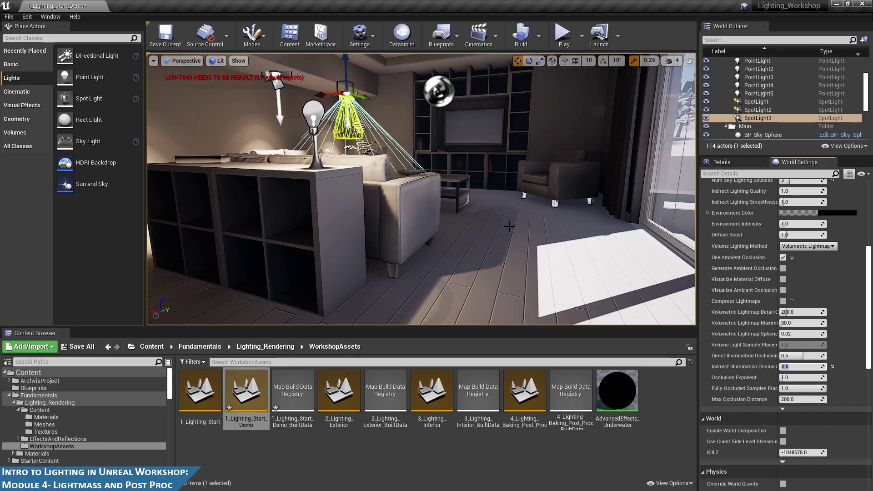
- Set Occlusion Exponent to 0.65, and switch Use Ambient Occlusion off and on again
right_click_drag(509, 225, 496, 226)
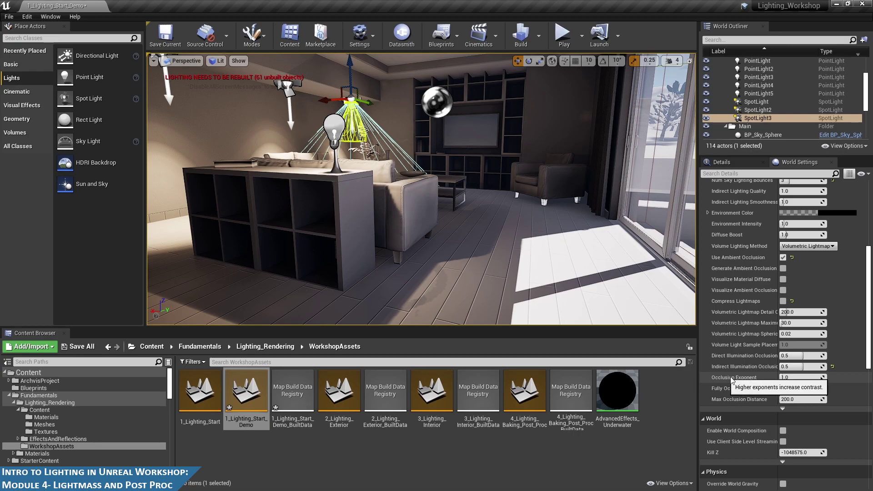
right_click_drag(491, 210, 414, 212)
left_click(798, 377)
type(".65")
key("Return")
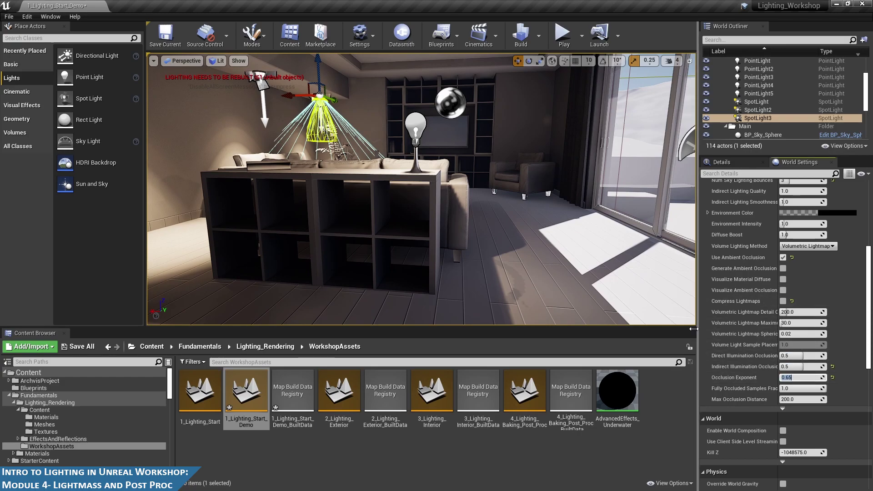
left_click(782, 258)
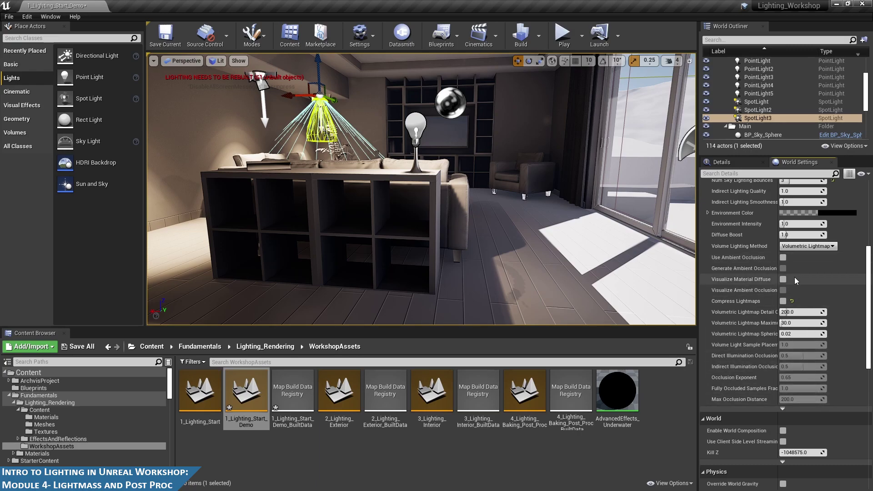
left_click(782, 257)
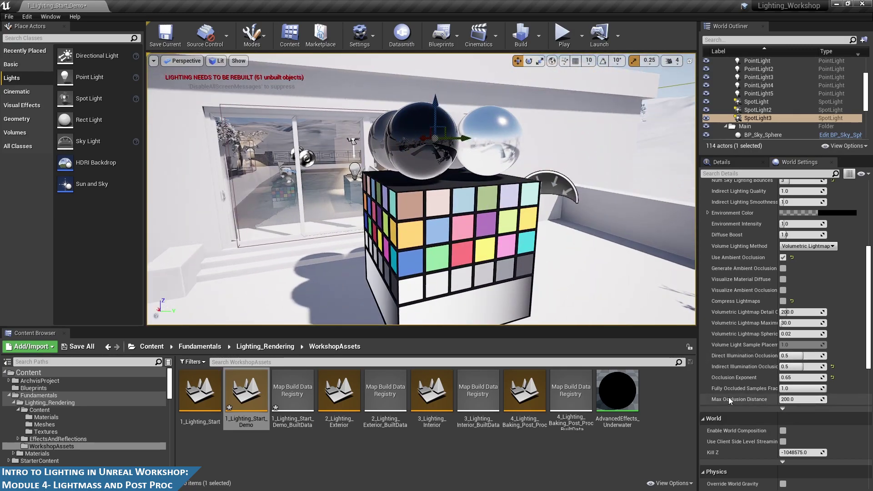
- Set Max Occlusion Distance to 100 in the Lightmass settings
mouse_move(727, 403)
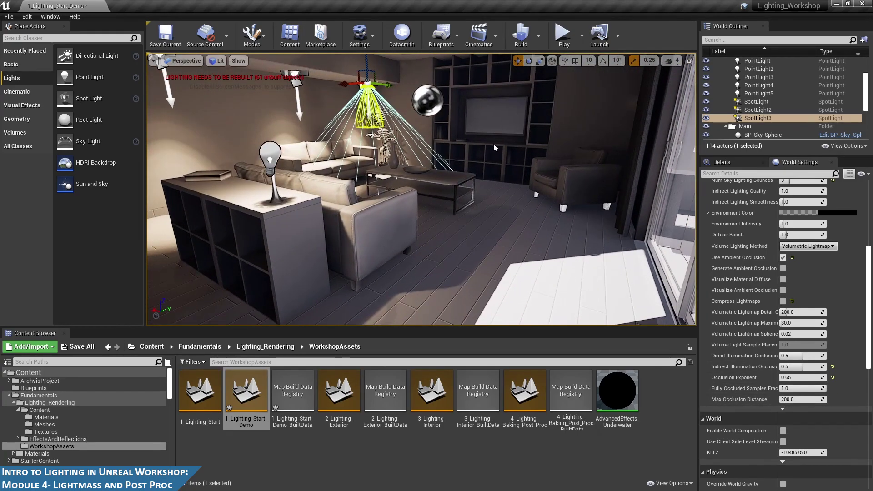
right_click_drag(492, 144, 572, 203)
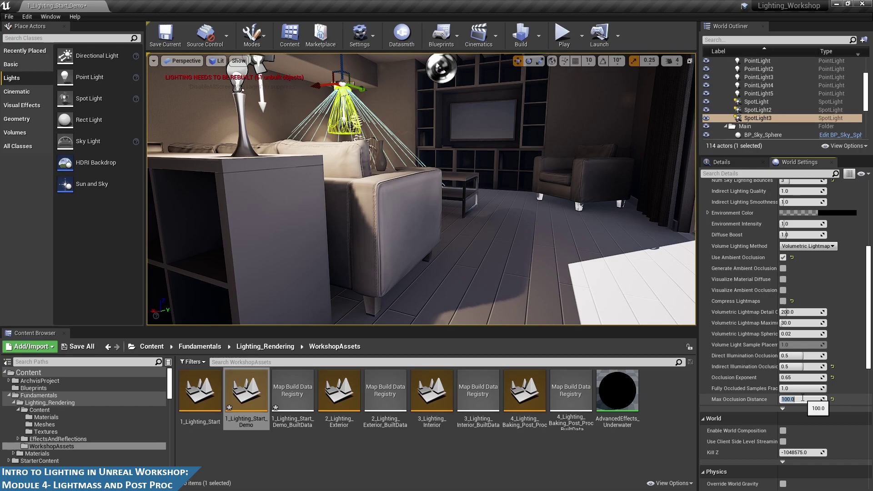
- Select the LightmassImportanceVolume and frame it to examine its extent around the house
scroll(609, 249, "down", 4)
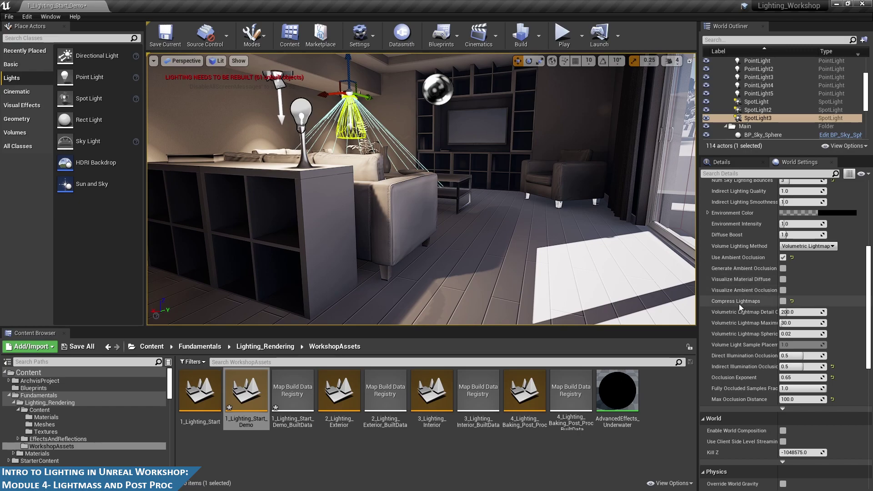
right_click_drag(455, 237, 682, 250)
scroll(783, 133, "down", 3)
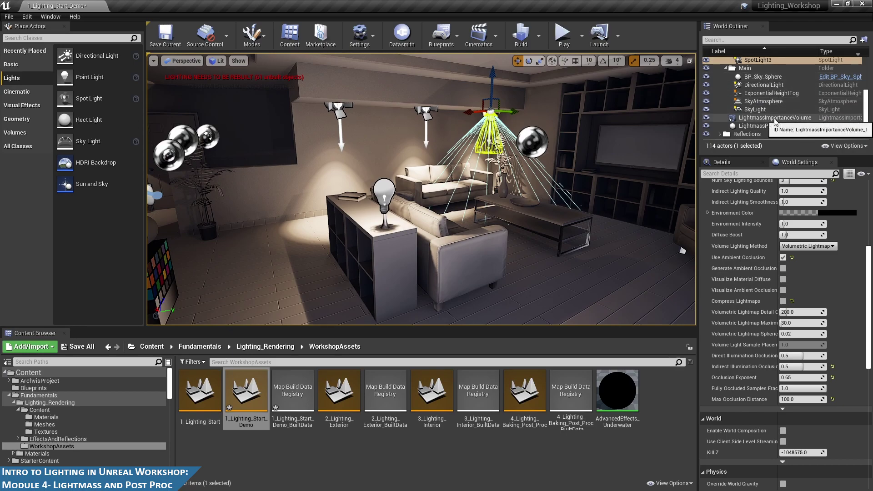
left_click(772, 118)
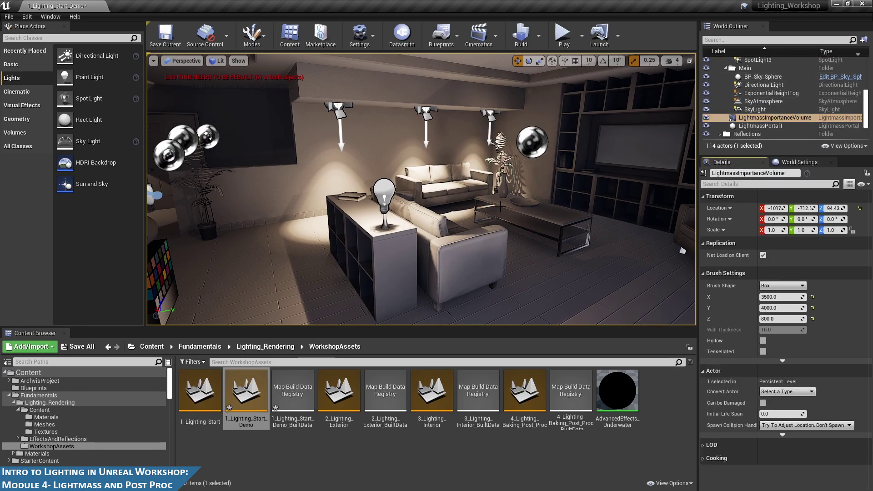
key("f")
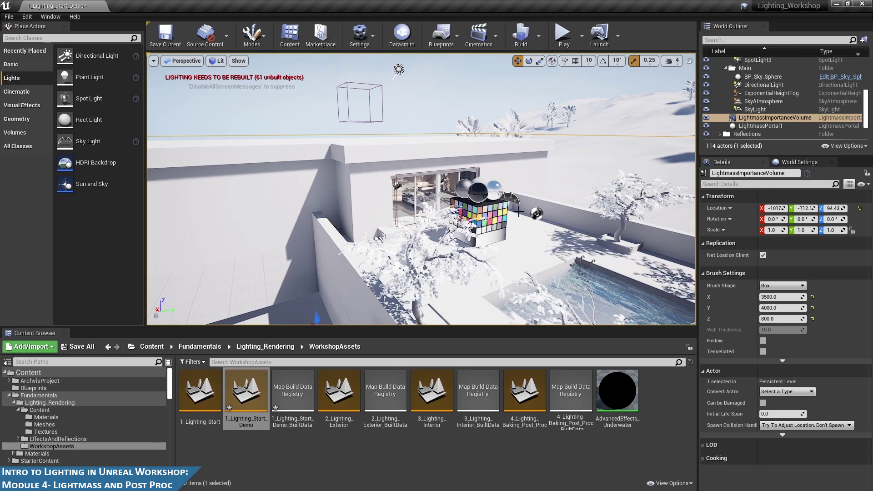
scroll(574, 259, "up", 5)
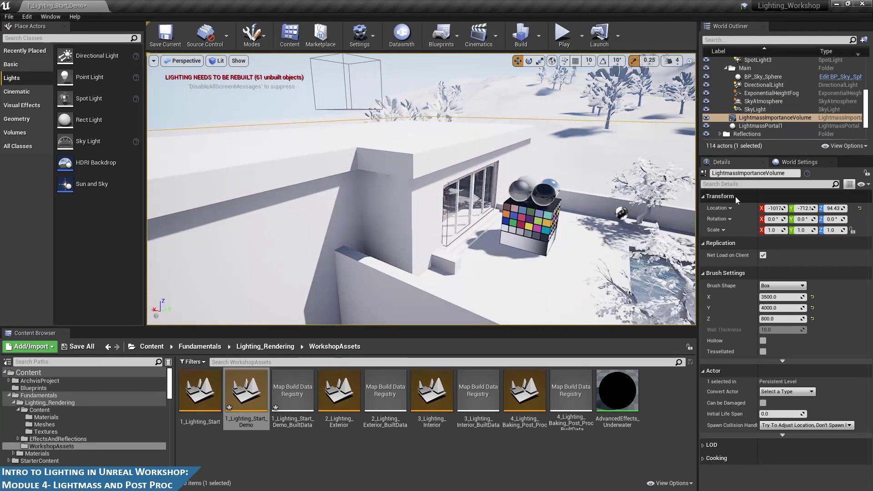
- Select LightmassPortal1 and examine its placement over the window opening from outside and inside the room
left_click(760, 126)
key("f")
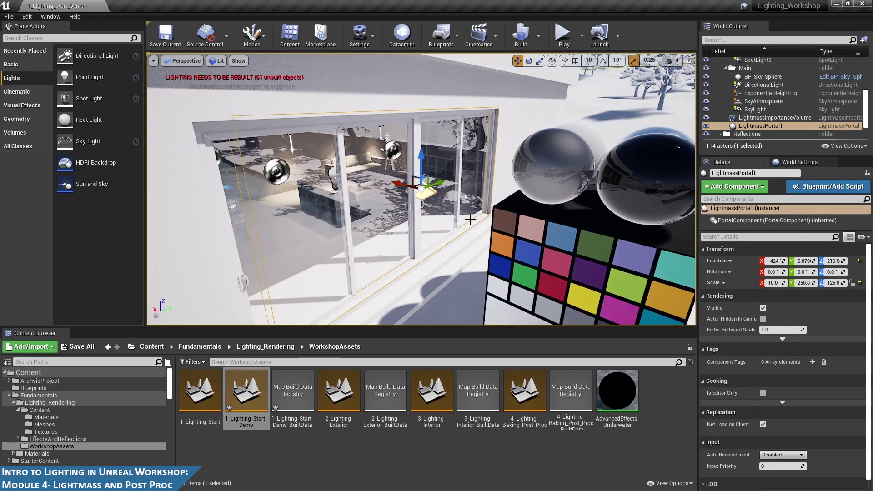
left_click_drag(475, 190, 271, 189, "alt")
right_click_drag(545, 251, 584, 268)
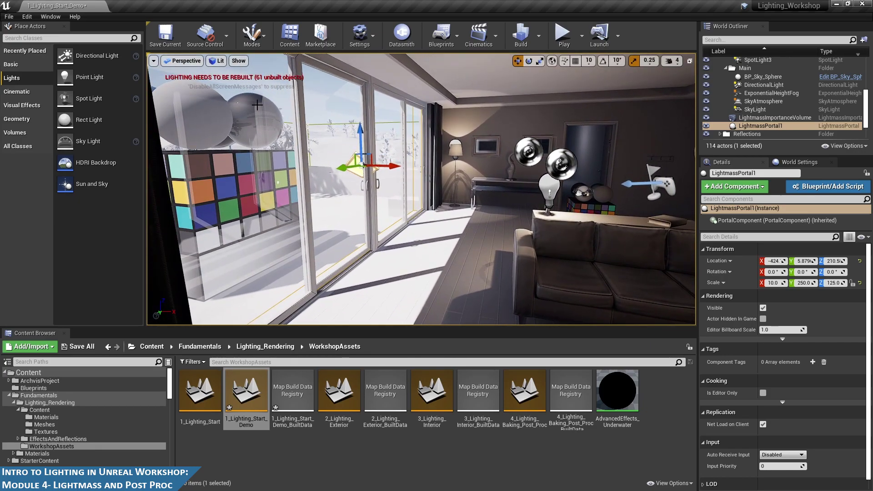
right_click_drag(452, 176, 428, 178)
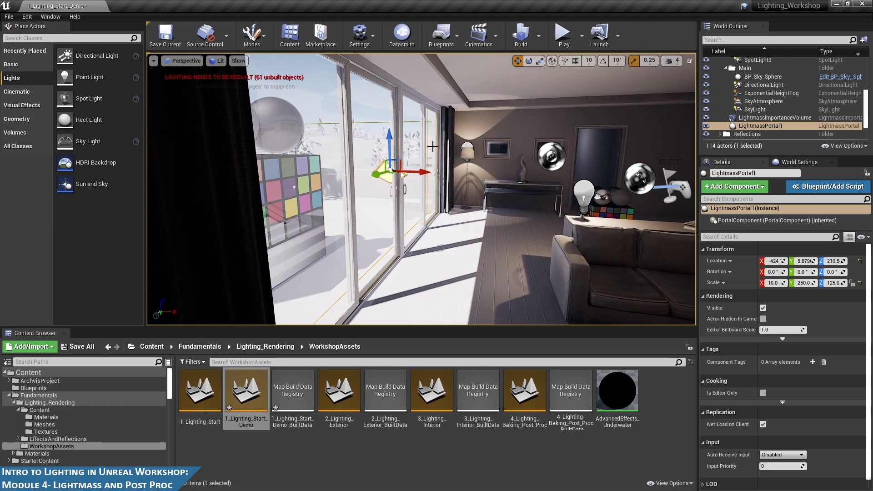
right_click_drag(465, 215, 487, 163)
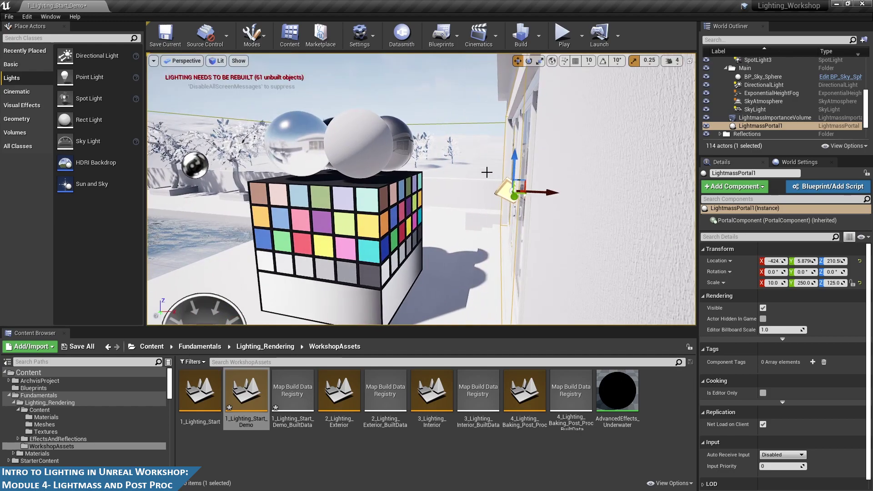
right_click_drag(557, 190, 584, 220)
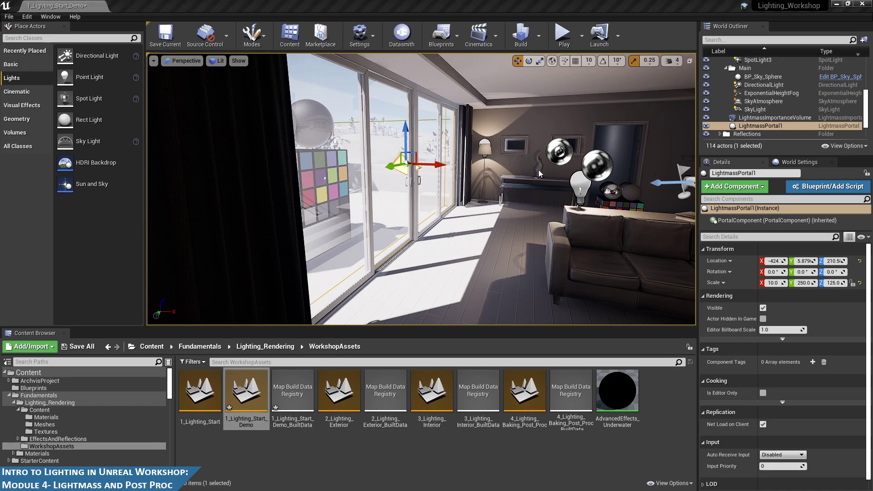
- Place a Rect Light at the large sliding windows and set its mobility to Static
left_click_drag(87, 120, 419, 241)
right_click_drag(419, 242, 441, 222)
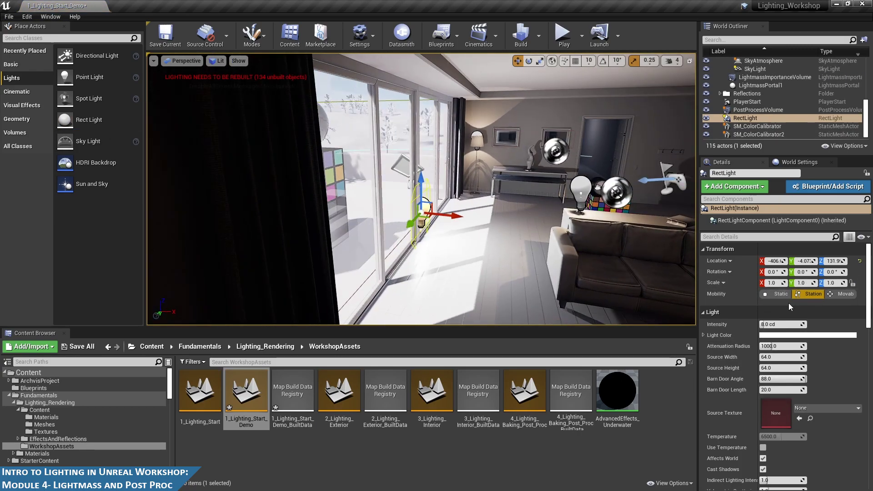
left_click(776, 296)
- Raise the rect light to a Z location of about 232 and position it just inside the glass
right_click_drag(447, 215, 447, 215)
left_click_drag(447, 215, 427, 146)
right_click_drag(427, 147, 427, 146)
left_click_drag(461, 157, 432, 156)
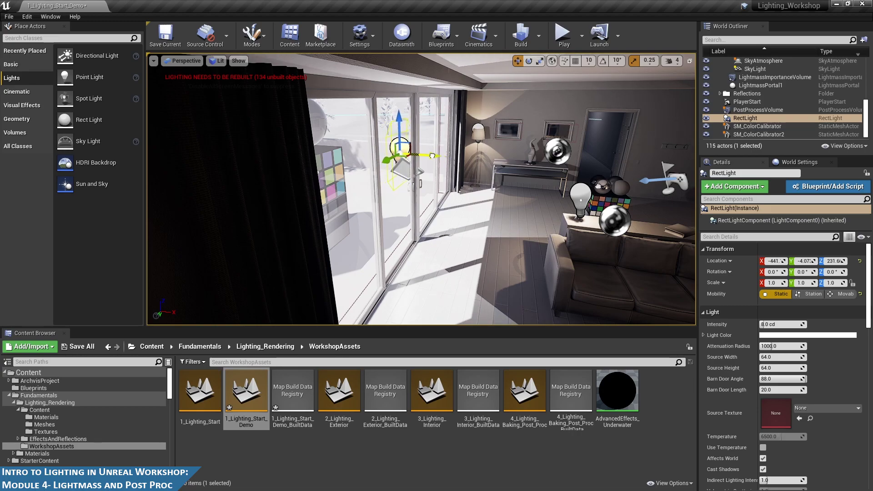
left_click_drag(432, 156, 454, 159)
right_click_drag(502, 196, 472, 196)
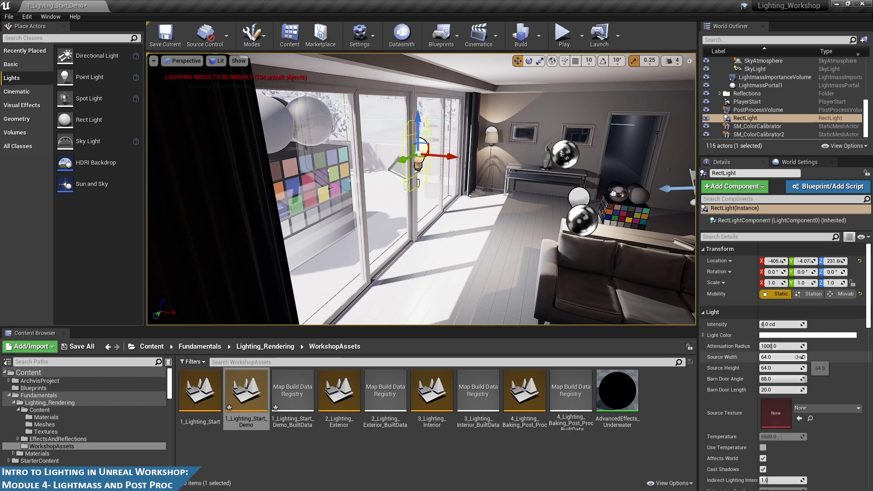
- Widen the rect light along the windows by setting its Source Width to 450
left_click_drag(781, 357, 825, 357)
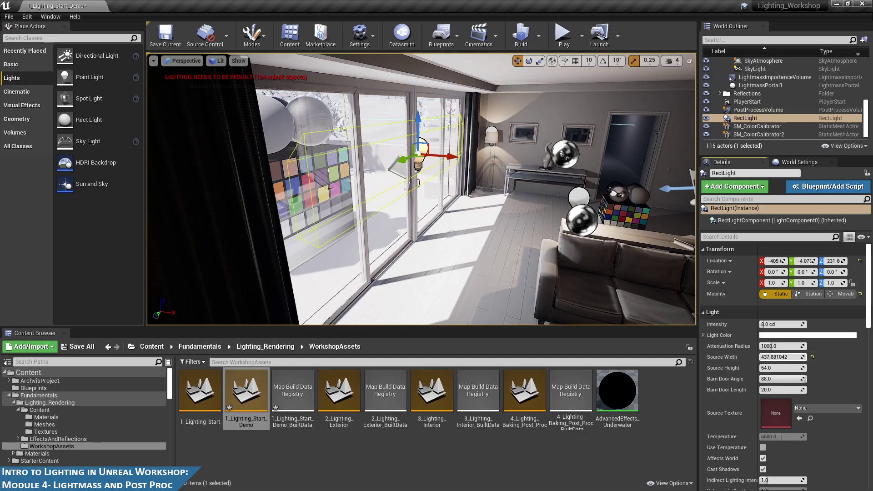
left_click(787, 357)
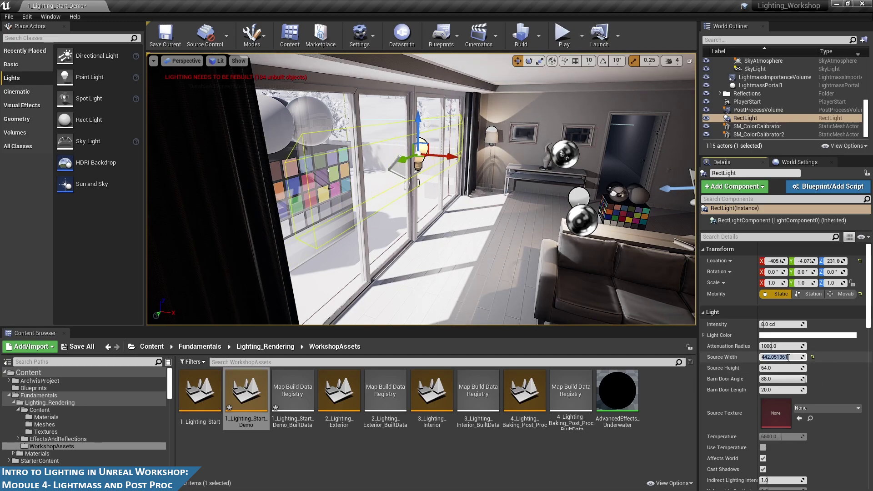
type("450")
key("Return")
- Try Source Heights of 128 and 20, settle on 200, and lower the rect light to a Z location of about 206
left_click_drag(513, 237, 328, 239, "alt")
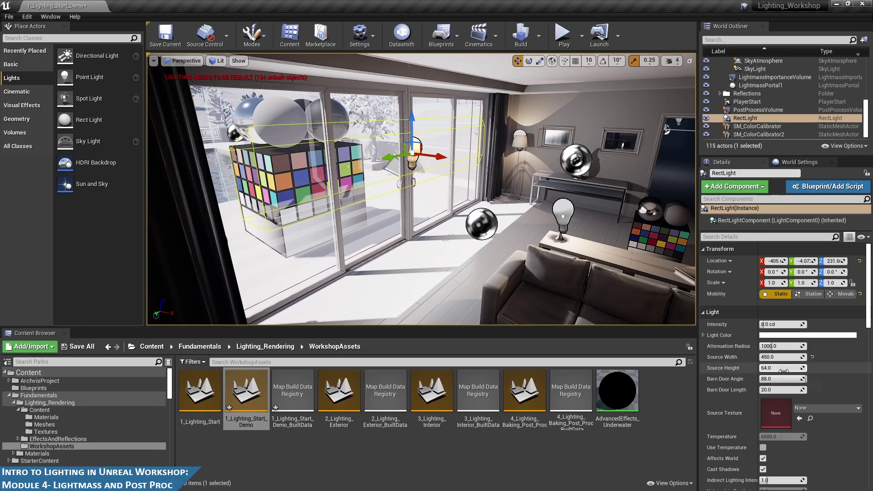
left_click(783, 370)
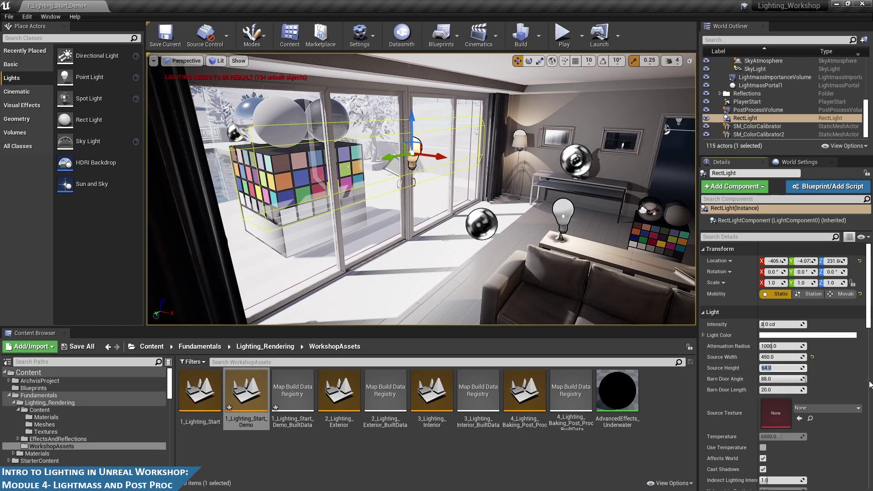
type("128")
key("Return")
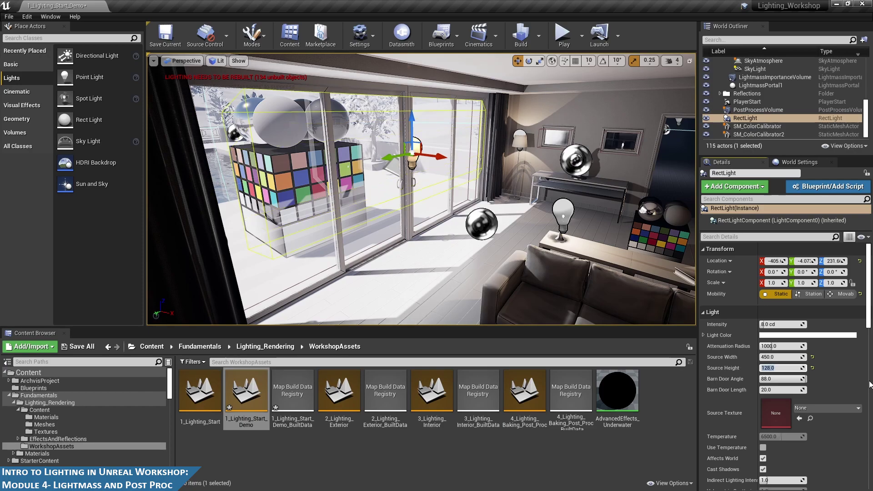
type("20")
key("Return")
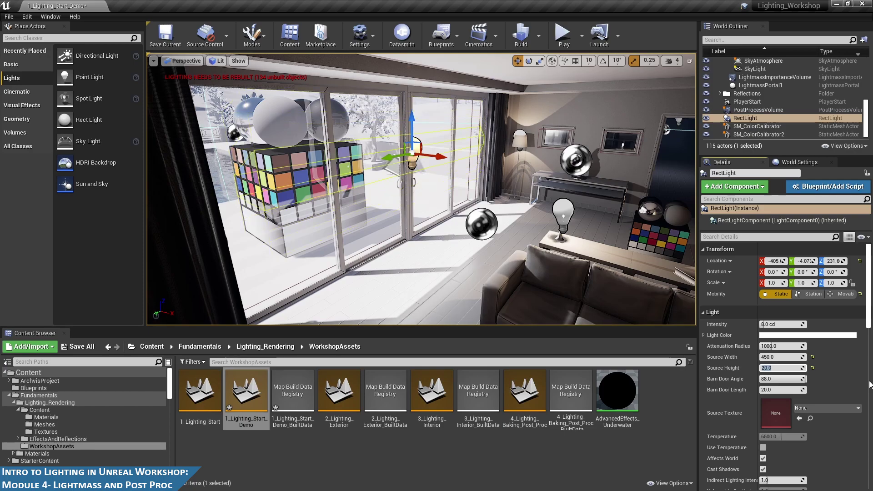
type("200")
key("Return")
left_click_drag(519, 198, 443, 177)
left_click_drag(538, 208, 365, 159)
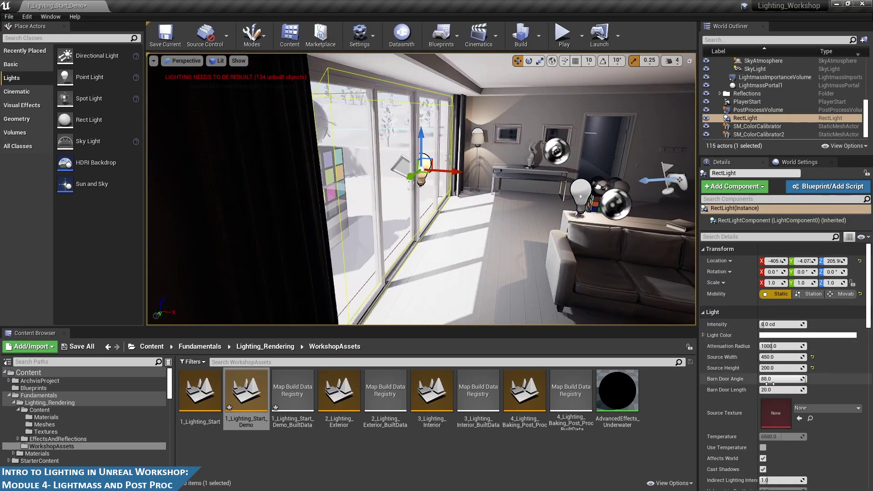
- Check the area shadows option in the rect light's Lightmass settings
scroll(768, 381, "down", 8)
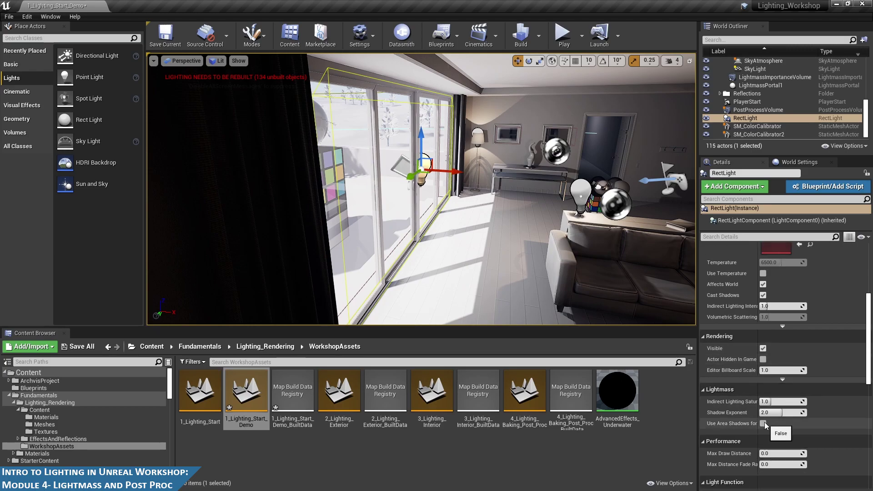
mouse_move(716, 428)
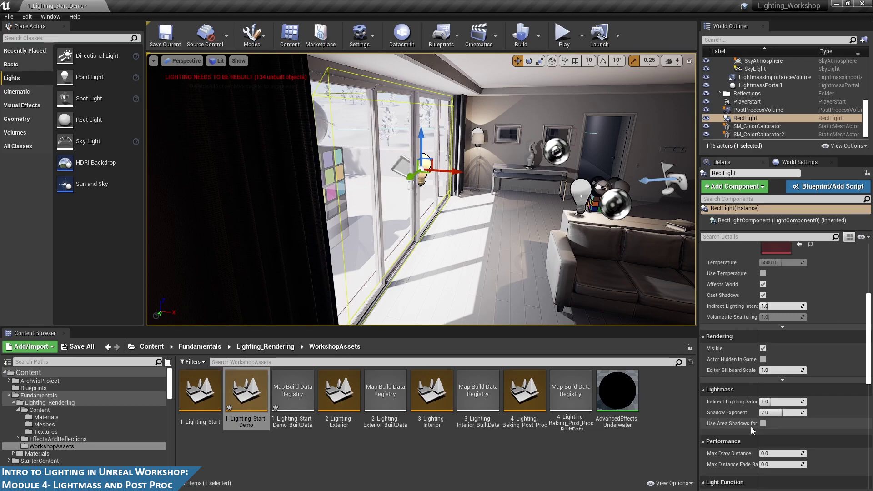
scroll(766, 427, "up", 5)
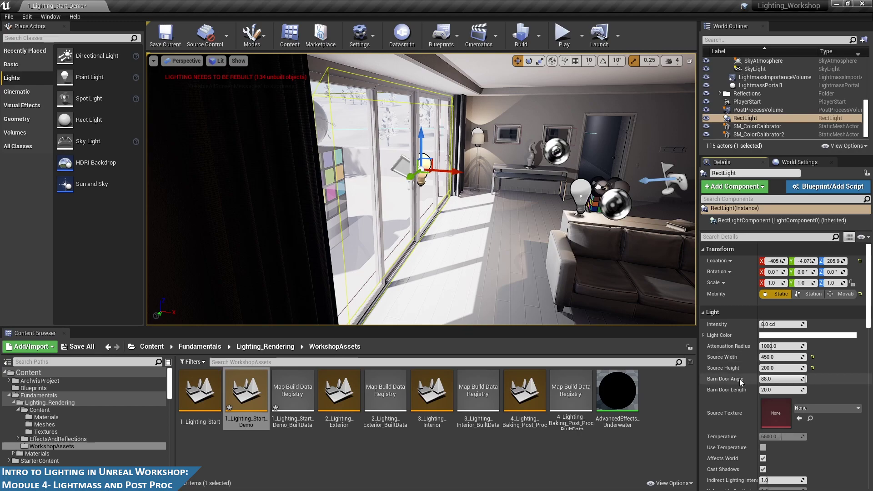
- Try a Barn Door Angle of about 51.4 on the rect light and reset it to the default
right_click_drag(418, 191, 382, 191)
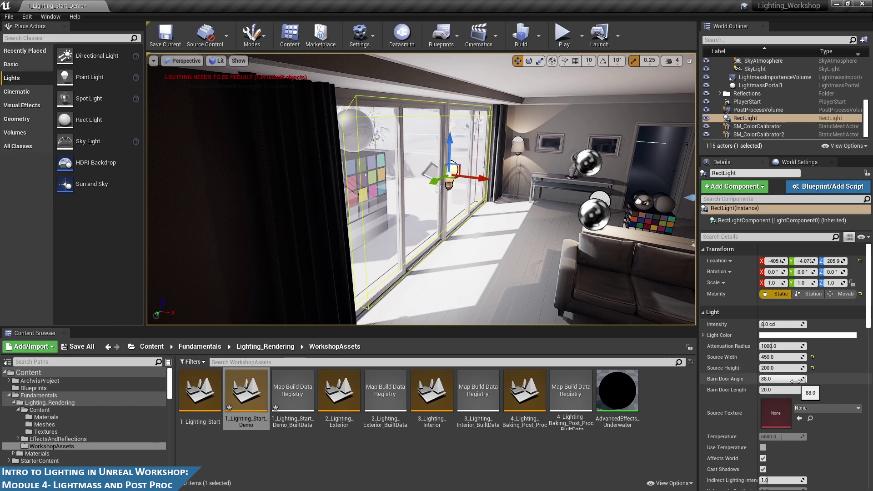
left_click_drag(796, 378, 780, 377)
right_click_drag(387, 190, 371, 191)
mouse_move(515, 111)
right_mouse_down()
mouse_move(500, 111)
mouse_move(516, 112)
right_mouse_up()
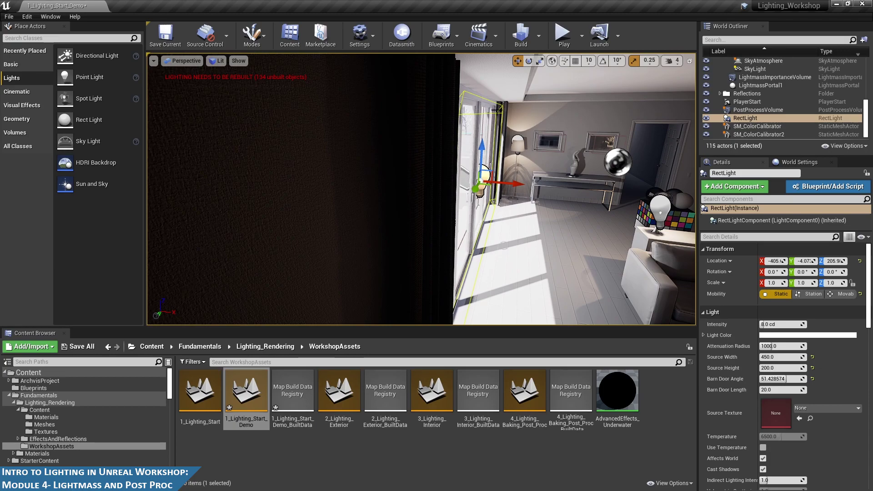
right_click_drag(603, 206, 586, 207)
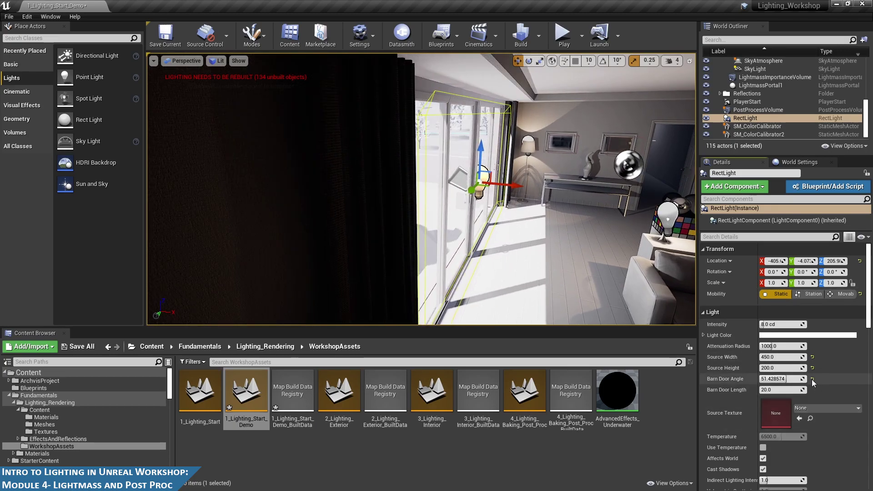
left_click(812, 382)
- Set the rect light's Barn Door Angle to 40 after trying 20
left_click_drag(803, 379, 787, 379)
left_click(793, 380)
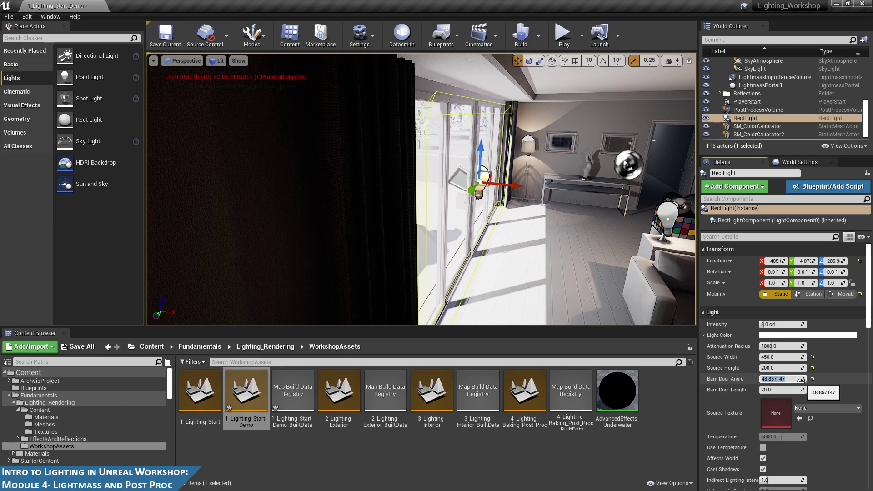
type("20")
key("Return")
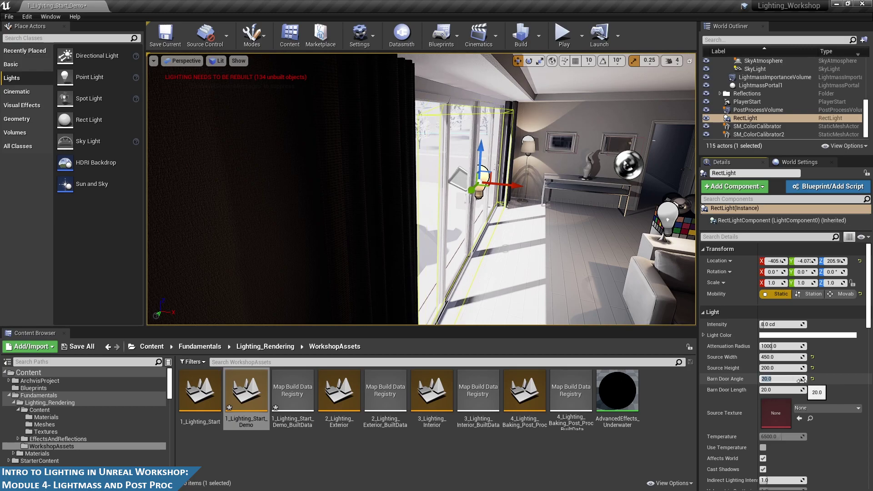
type("40")
key("Return")
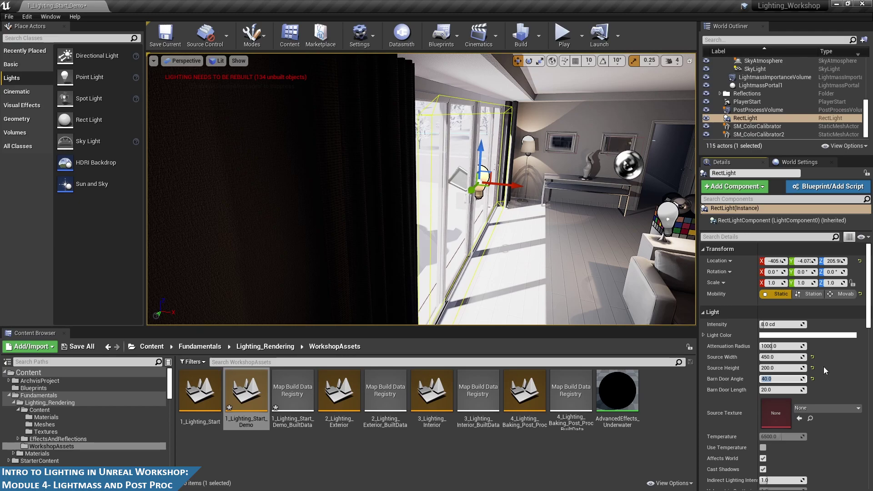
- Enable Use Temperature on the rect light and set its Temperature to 6800
scroll(778, 397, "down", 2)
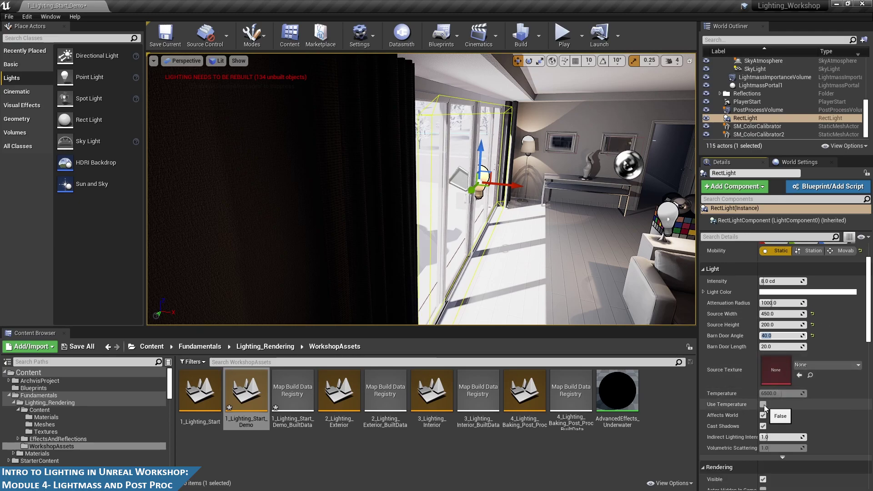
left_click(764, 404)
right_click_drag(586, 200, 570, 203)
key("f")
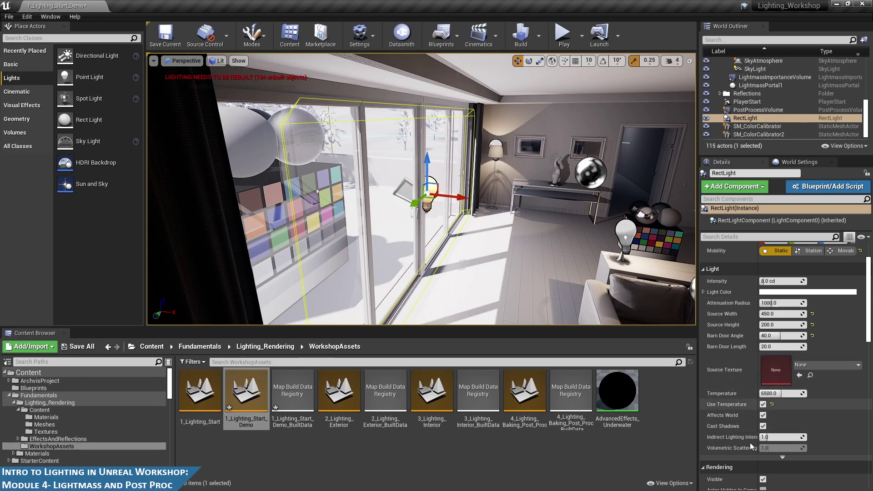
left_click(788, 394)
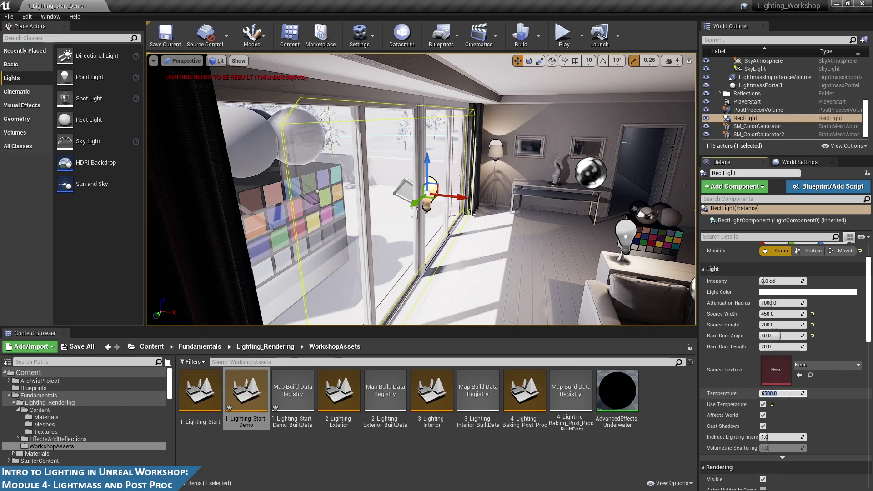
type("68")
key("Return")
middle_click_drag(556, 203, 598, 210)
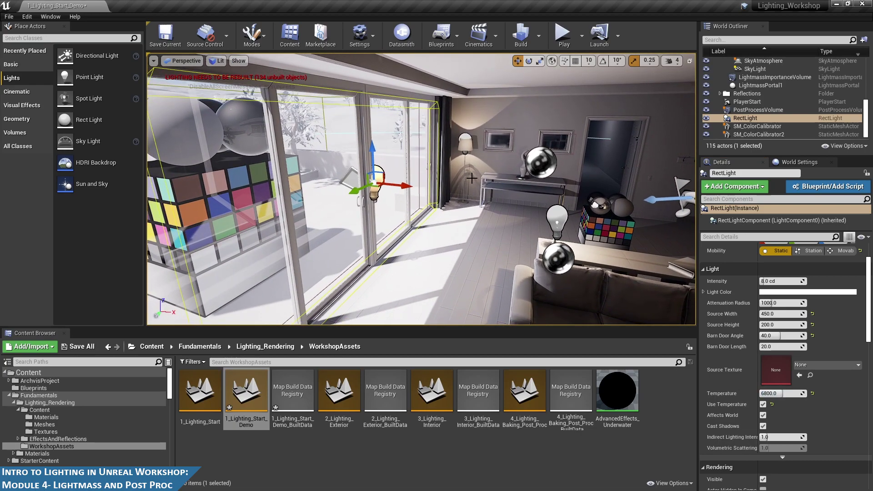
middle_click_drag(536, 113, 458, 110)
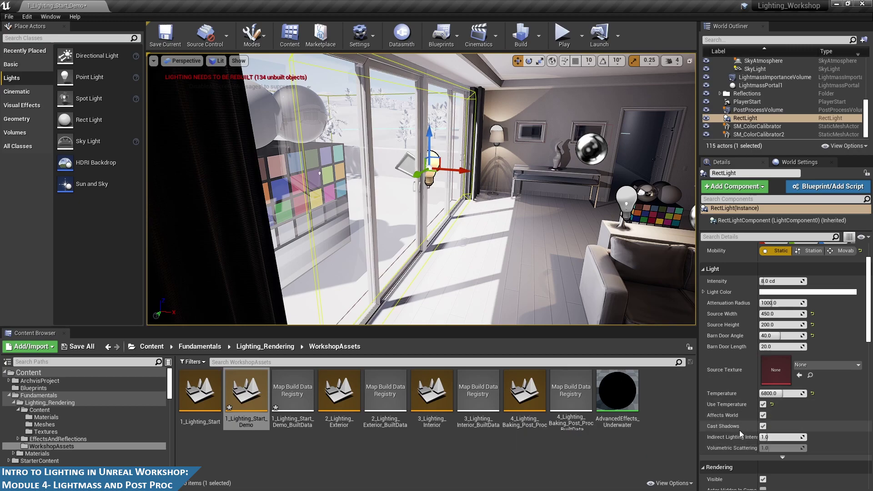
scroll(843, 392, "down", 1)
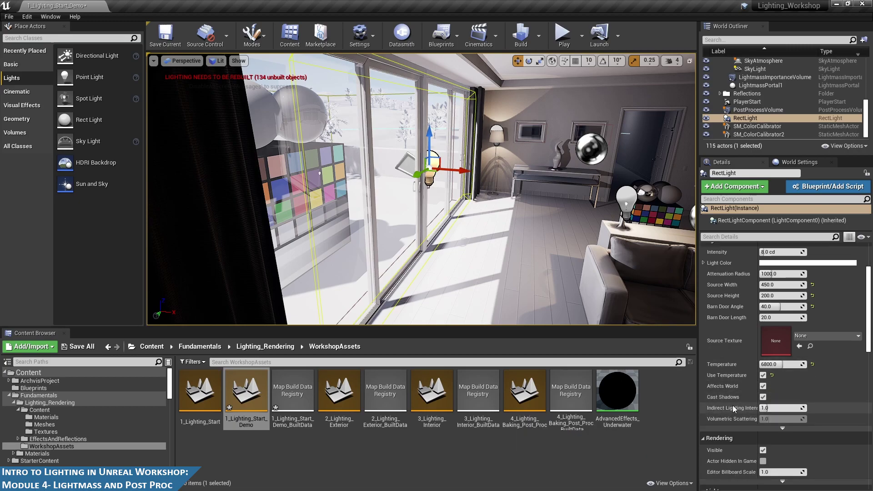
- Set the rect light's intensity units to lumens in its advanced light settings
scroll(752, 372, "down", 2)
scroll(753, 373, "up", 5)
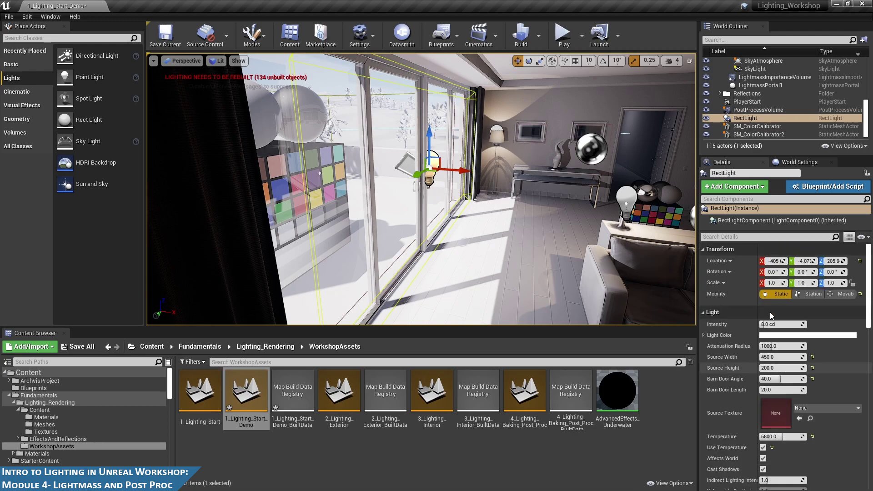
scroll(805, 378, "down", 6)
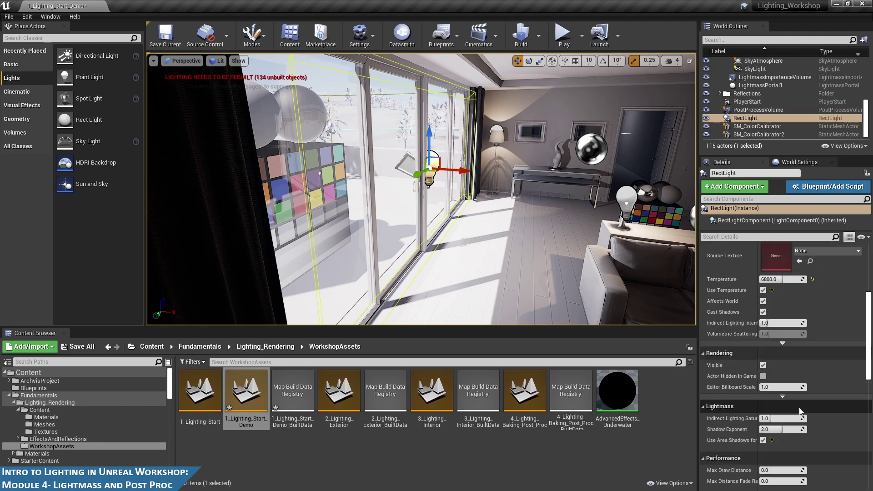
left_click(783, 342)
left_click(783, 350)
left_click(781, 370)
scroll(782, 364, "up", 6)
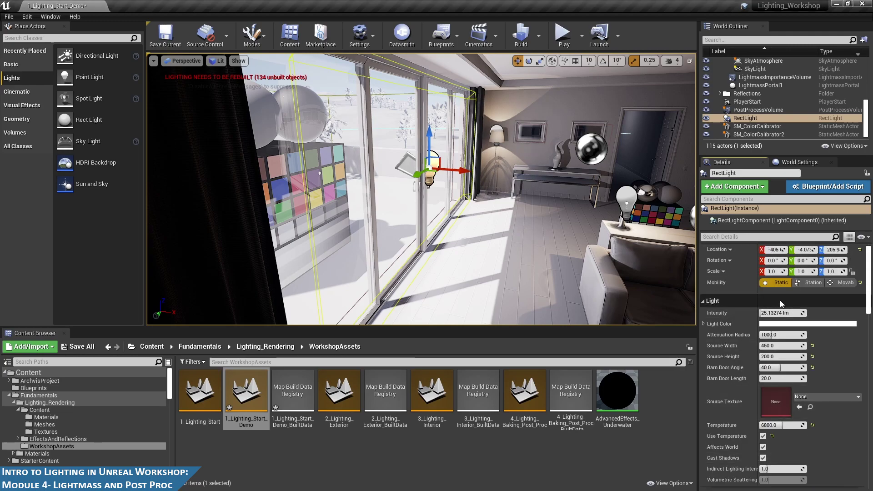
- Set the rect light's Intensity to 15 lm after trying 500 and 10
left_click(780, 313)
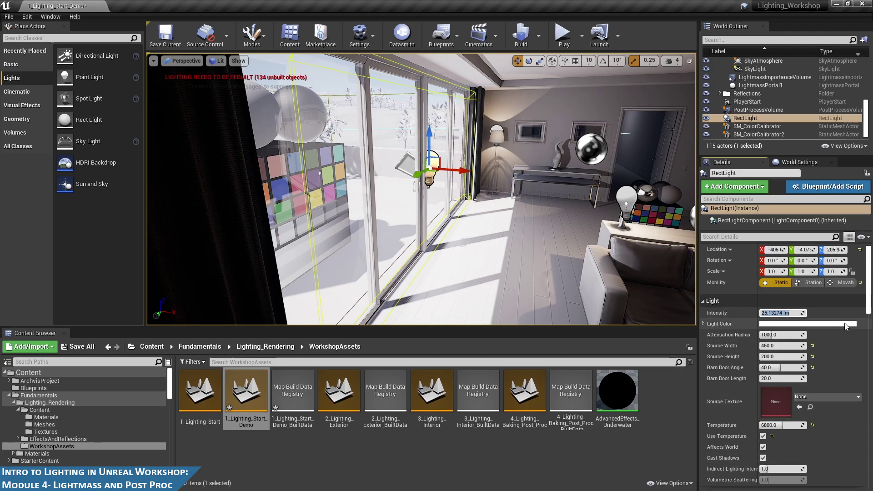
type("500")
key("Return")
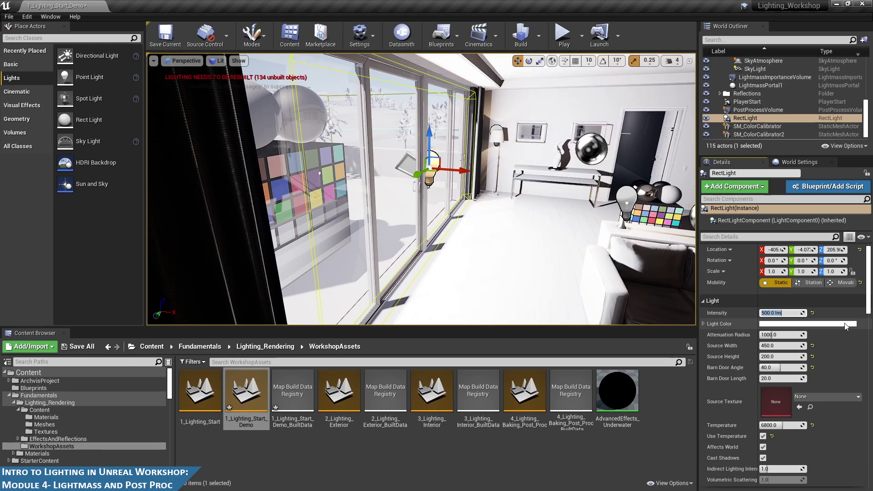
type("10")
key("Return")
type("15")
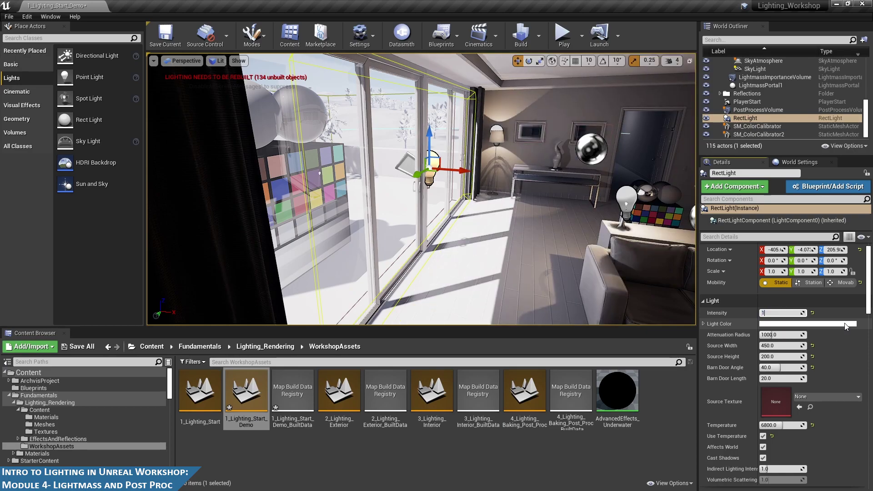
key("Return")
left_click_drag(521, 122, 488, 113, "alt")
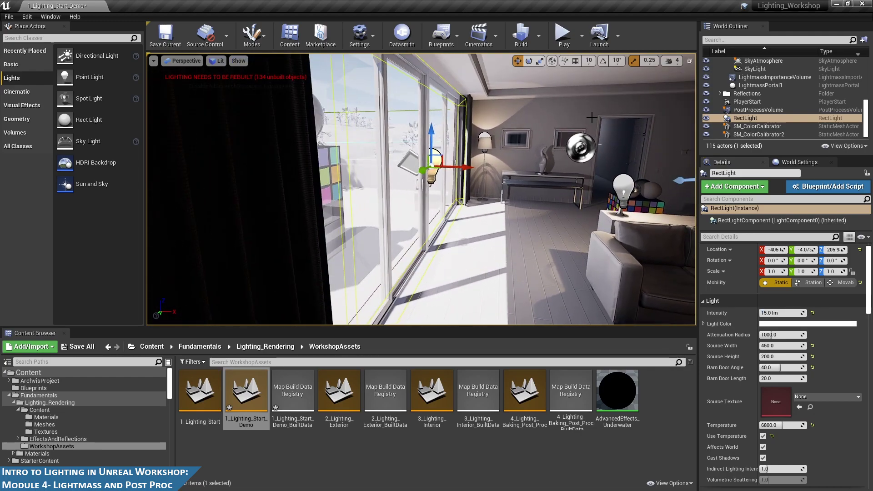
- Set the lighting build quality to Medium
left_click(539, 35)
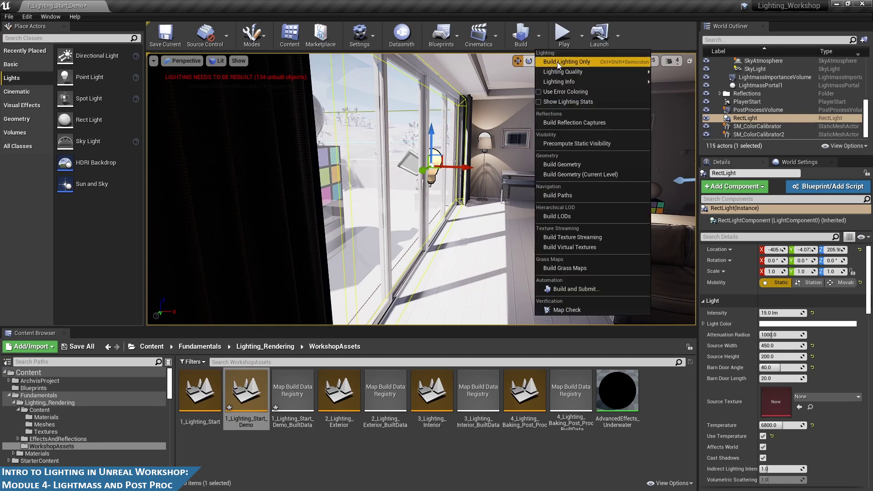
mouse_move(564, 70)
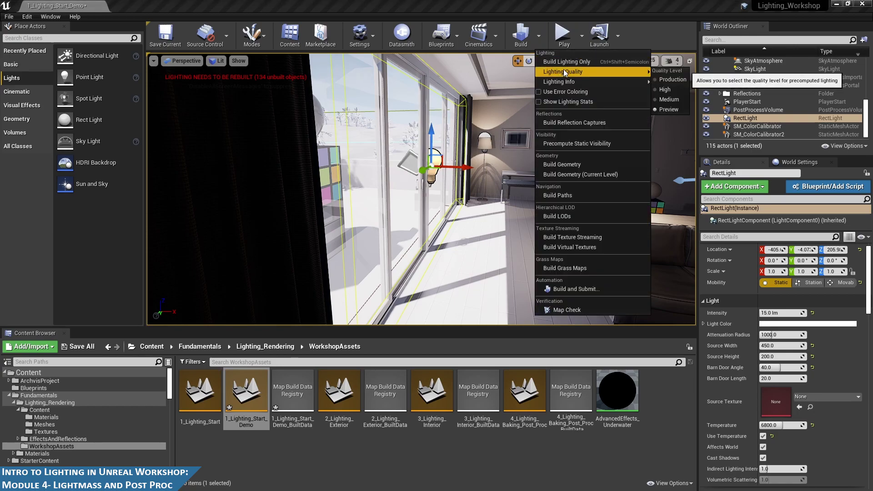
left_click(656, 100)
- In the Lightmass world settings, reset Num Indirect Lighting Bounces to its default and set Num Sky Lighting Bounces to 2
right_click_drag(555, 191, 544, 190)
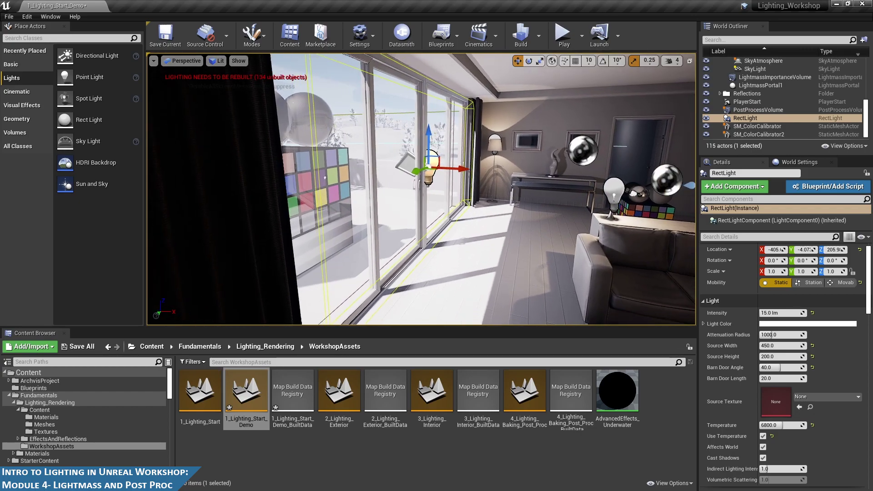
left_click(799, 162)
scroll(826, 318, "up", 5)
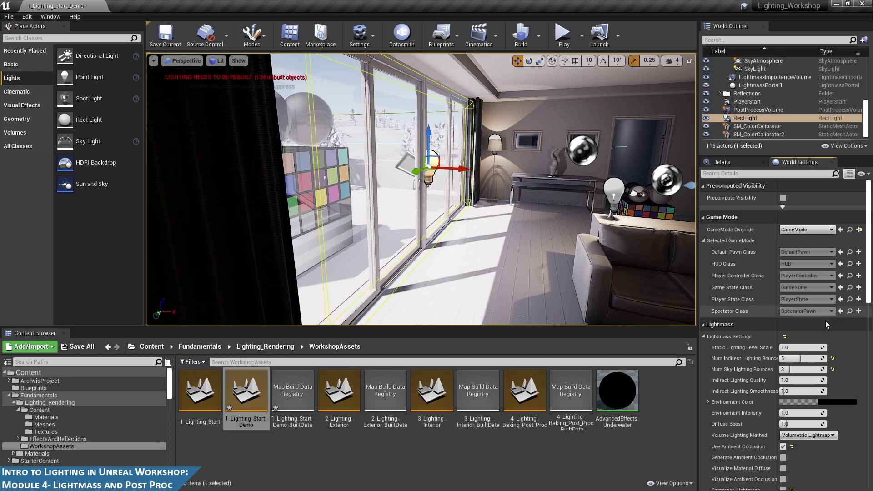
scroll(827, 323, "down", 3)
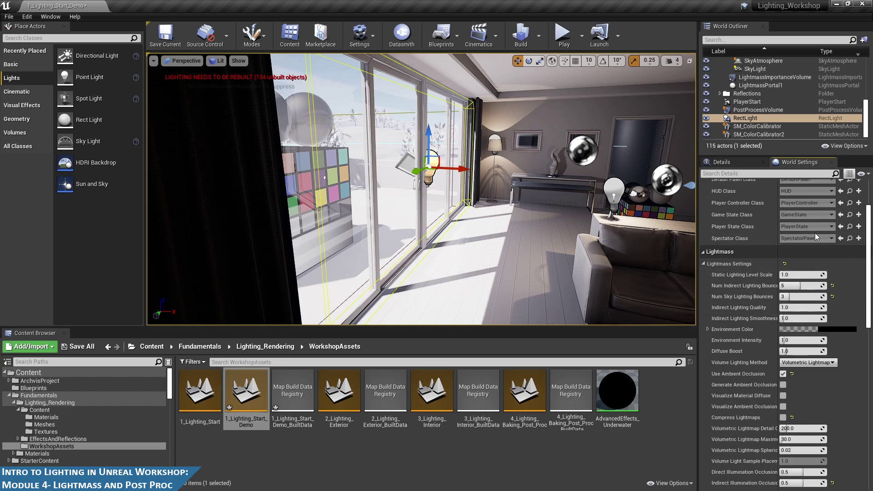
left_click(833, 287)
left_click(833, 297)
left_click(817, 297)
left_click(801, 285)
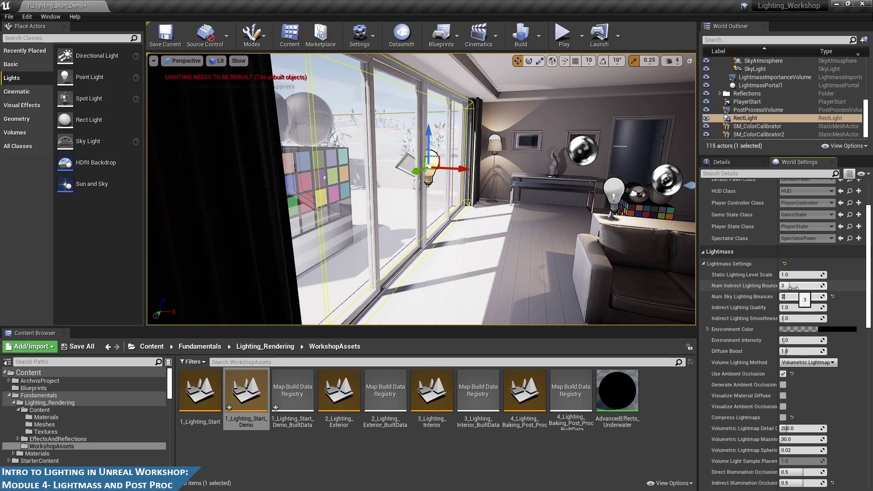
- Build the level's lighting, return from the Swarm Agent window to the editor and view the baked living room
mouse_move(550, 165)
left_mouse_down()
mouse_move(546, 173)
mouse_move(544, 166)
mouse_move(548, 173)
mouse_move(553, 165)
mouse_move(591, 166)
mouse_move(562, 158)
left_mouse_up()
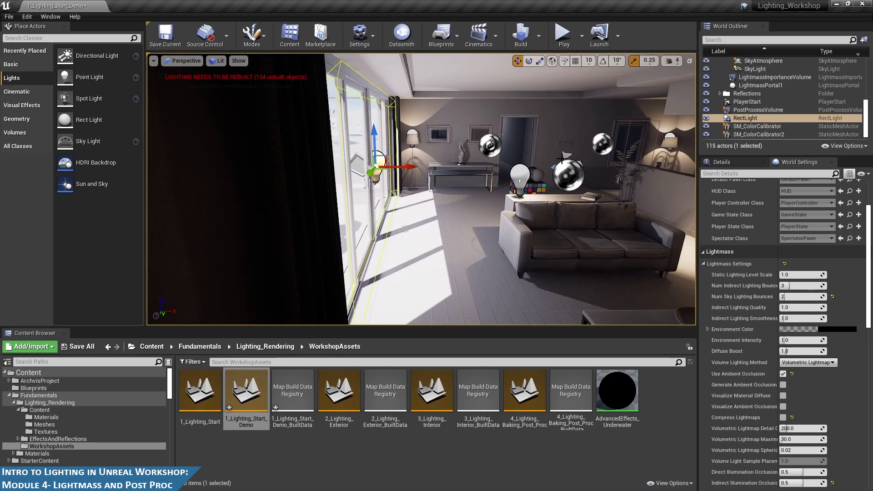
left_click(519, 36)
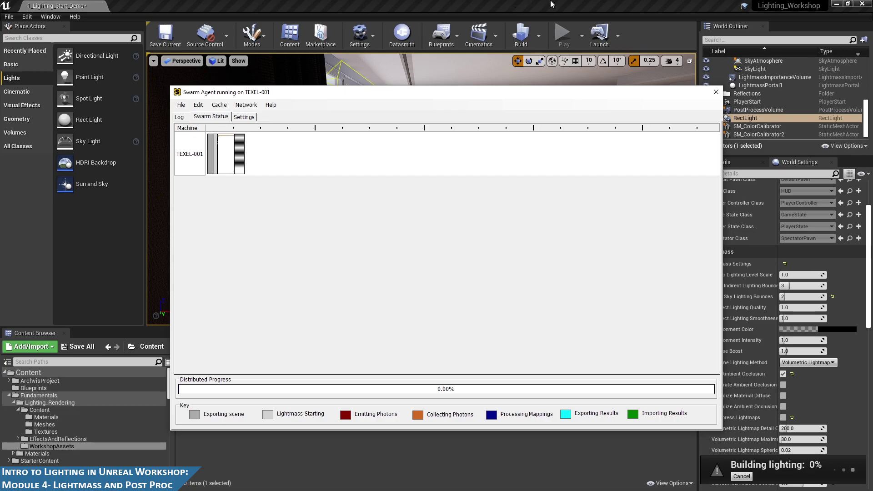
left_click(565, 4)
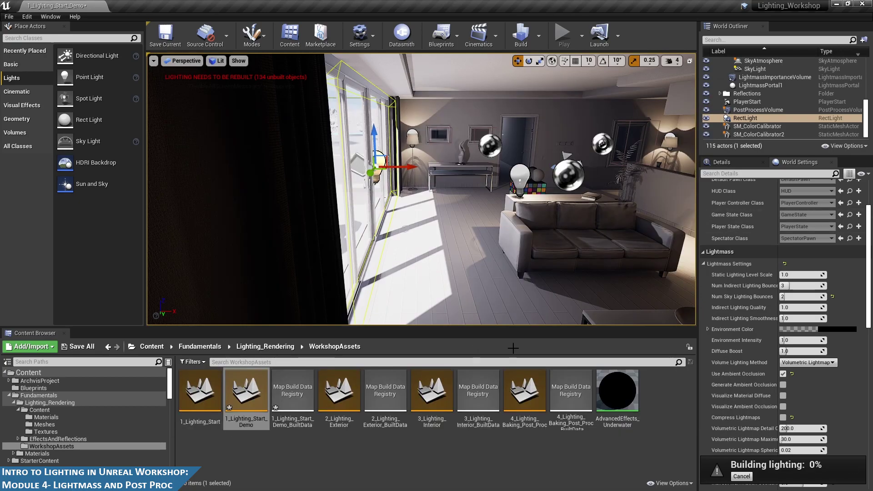
scroll(579, 211, "up", 2)
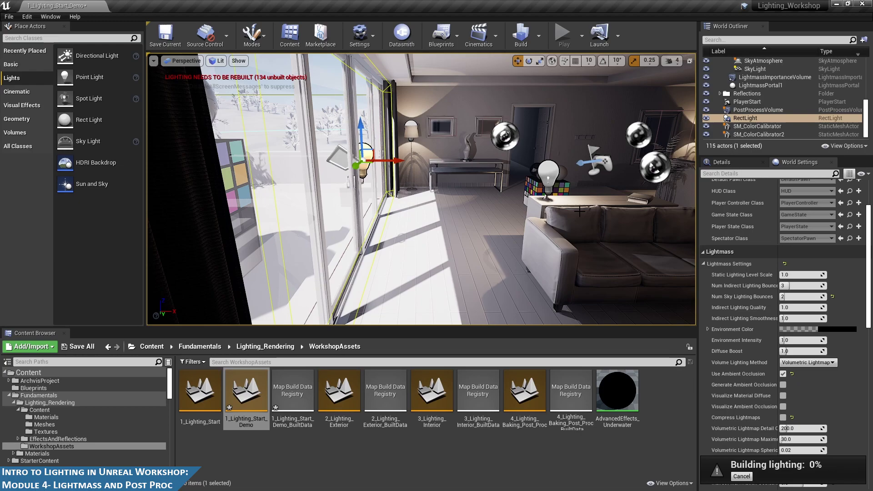
mouse_move(579, 211)
right_mouse_down()
mouse_move(578, 229)
mouse_move(569, 223)
mouse_move(578, 227)
right_mouse_up()
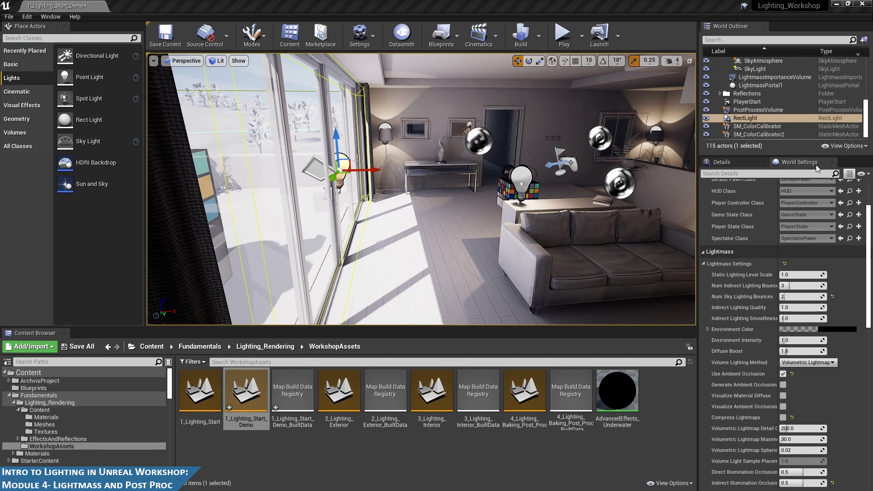
- Locate the advanced Lightmass options in World Settings and expand the Lightmaps list
scroll(757, 313, "down", 5)
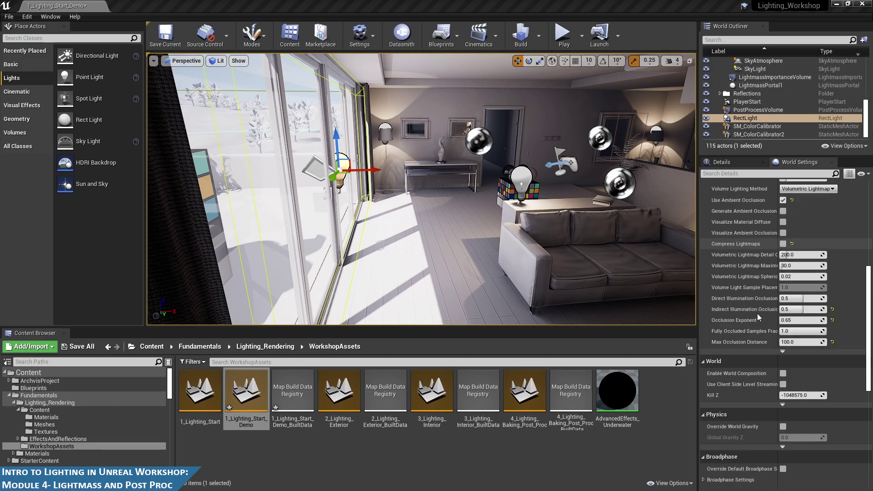
scroll(758, 316, "down", 5)
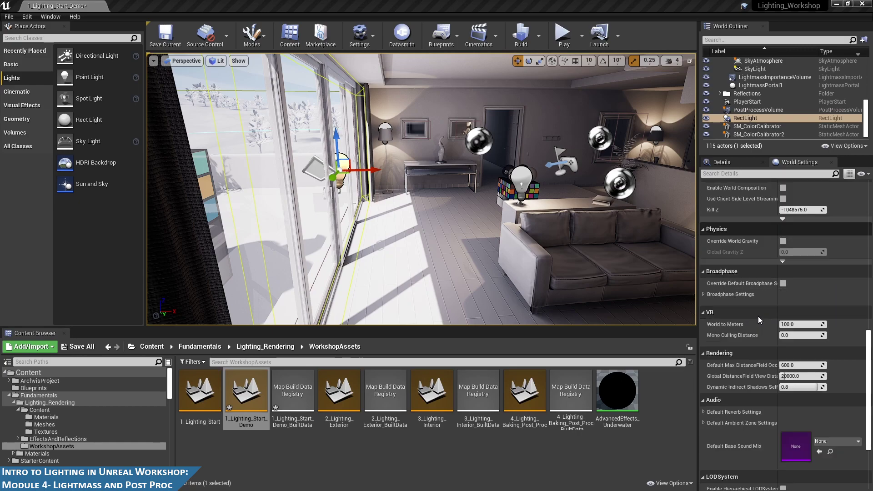
scroll(757, 315, "down", 4)
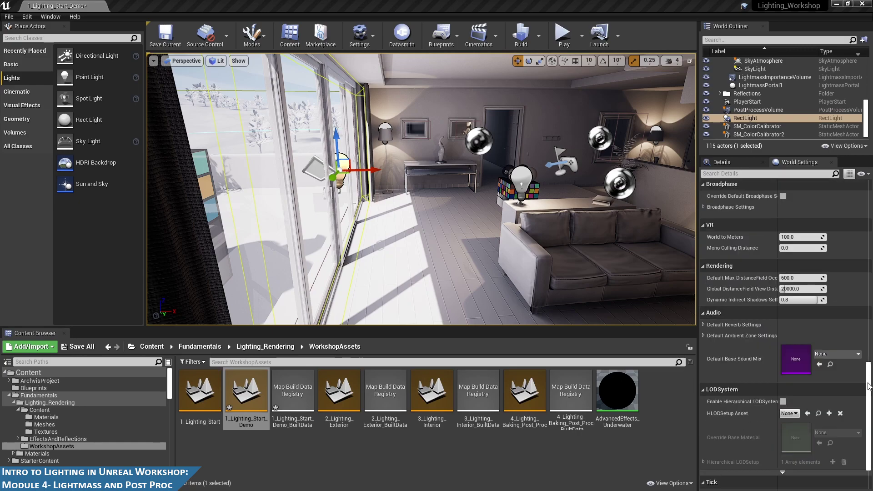
scroll(872, 403, "down", 4)
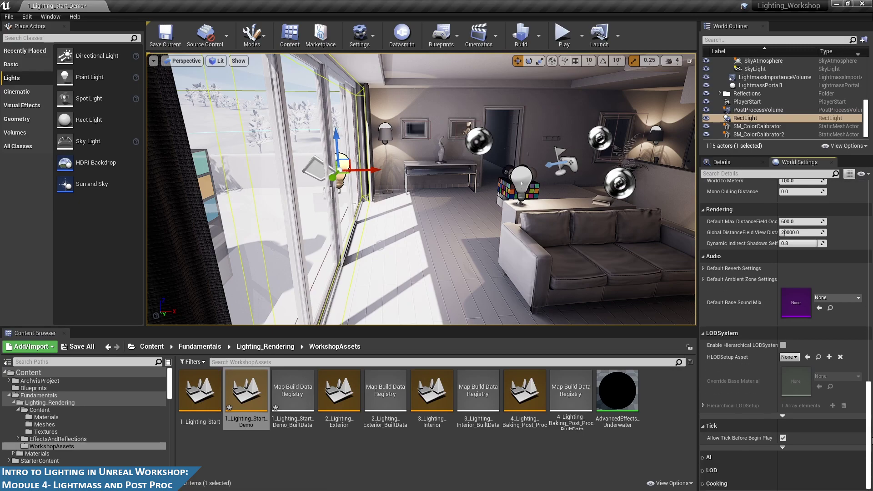
left_click_drag(872, 438, 870, 252)
scroll(869, 252, "down", 4)
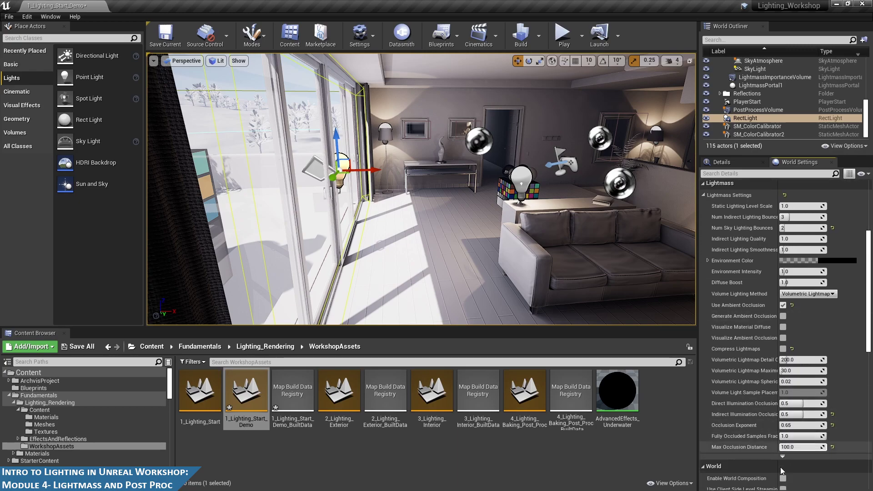
left_click(783, 457)
scroll(724, 399, "down", 2)
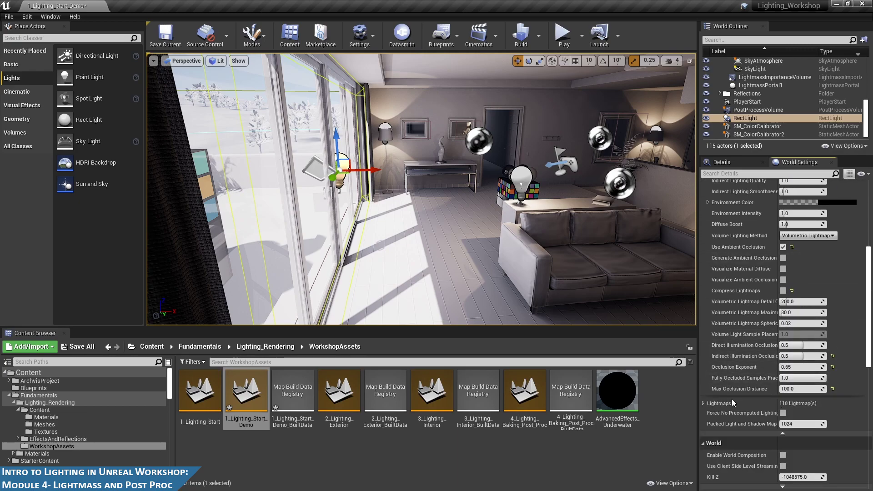
left_click(704, 403)
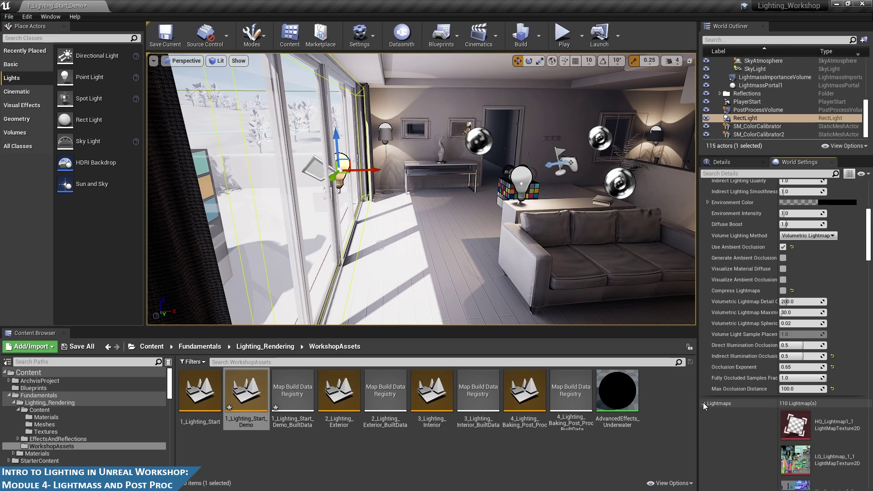
- Examine the generated lightmap, sky occlusion and shadow map textures in the Lightmaps list
scroll(781, 342, "down", 6)
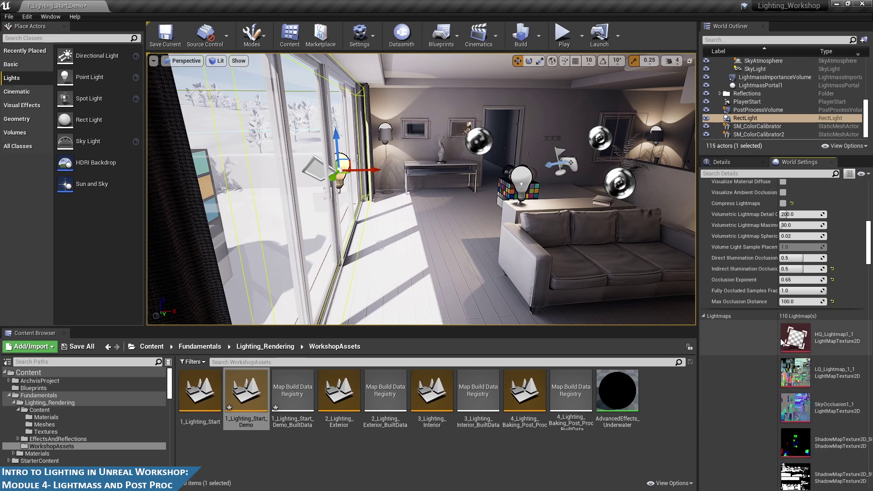
scroll(784, 339, "down", 5)
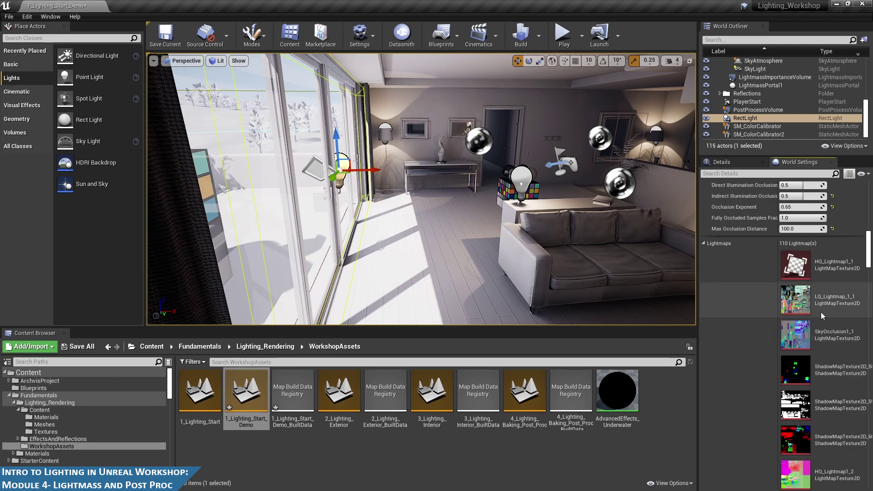
scroll(829, 312, "down", 7)
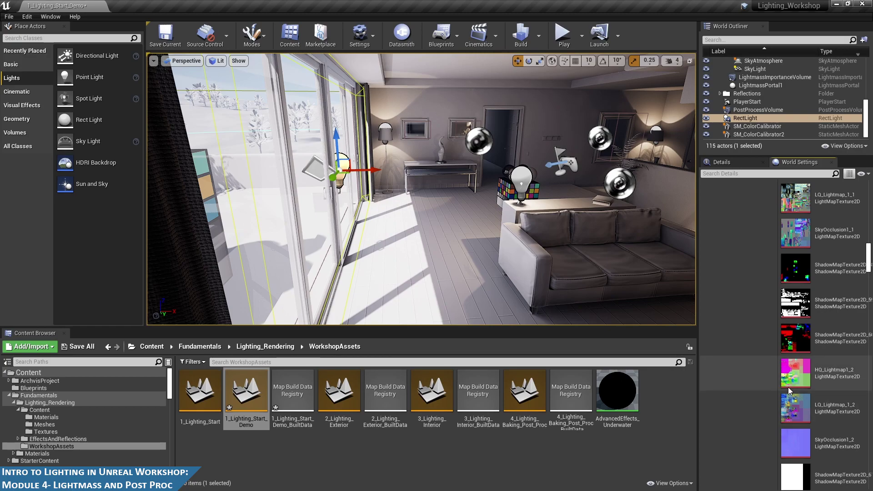
scroll(843, 345, "down", 6)
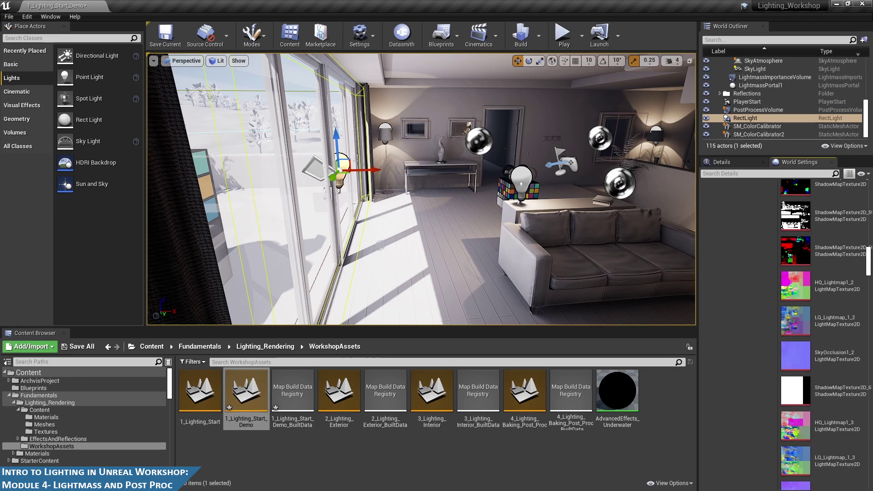
- Inspect the baked tree shadows on the ground outside the house
right_click_drag(420, 158, 441, 161)
right_click_drag(509, 301, 509, 301)
right_click_drag(601, 197, 600, 197)
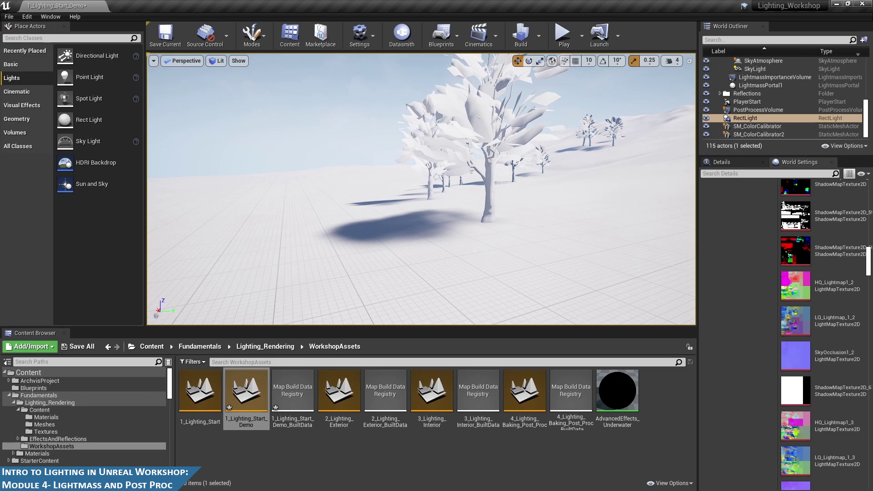
right_click_drag(473, 191, 473, 192)
right_click_drag(426, 235, 426, 235)
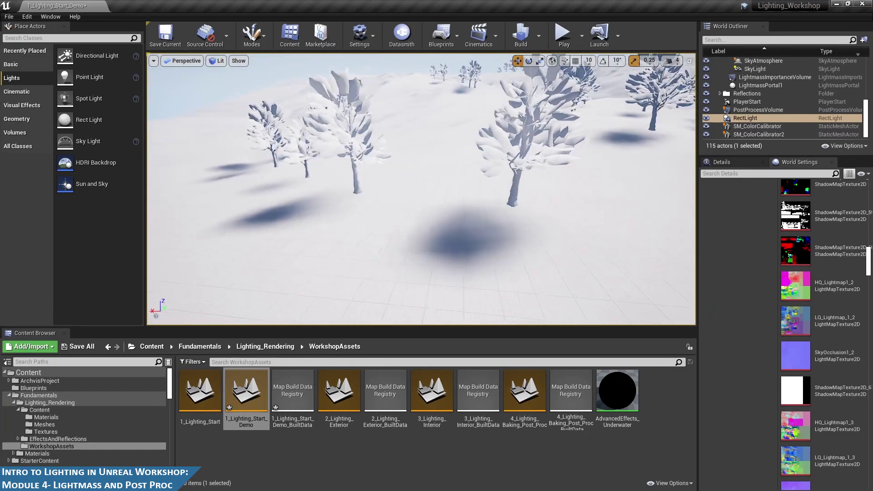
right_click_drag(426, 235, 426, 235)
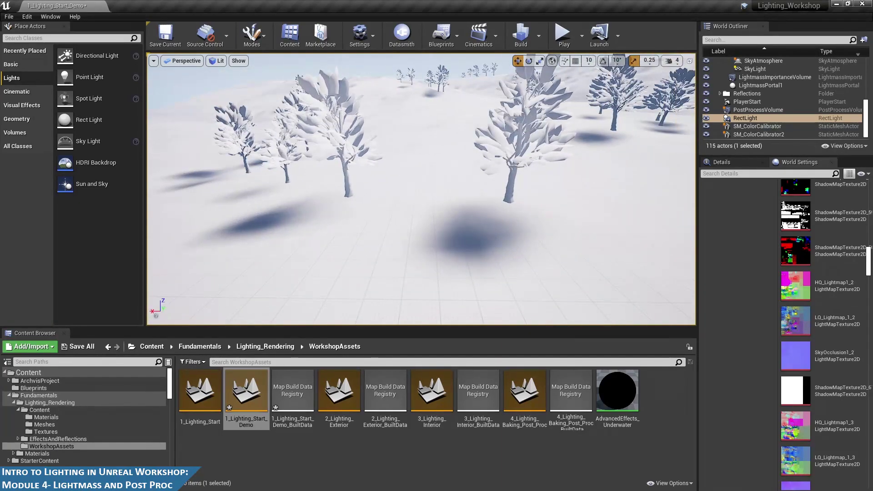
right_click_drag(478, 122, 478, 122)
- Focus the view back on the house at the sliding doors and examine the baked lighting in the living room
left_click(576, 89)
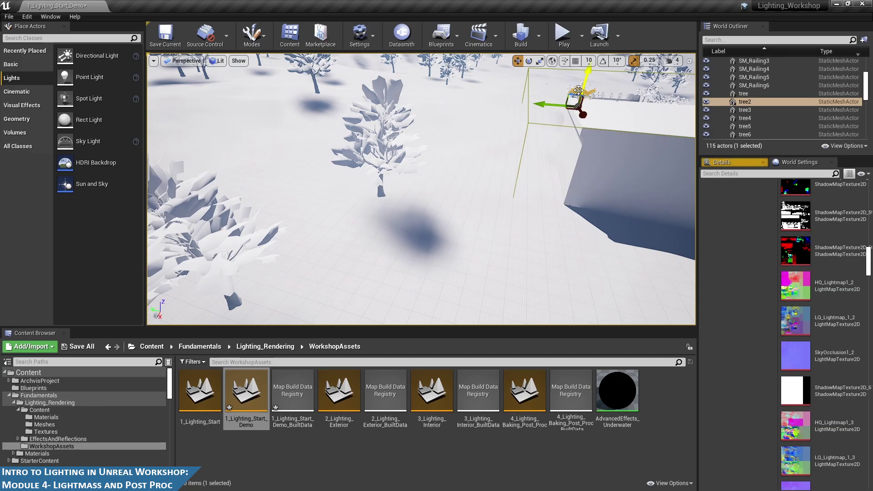
key("f")
left_click_drag(600, 147, 600, 147, "alt")
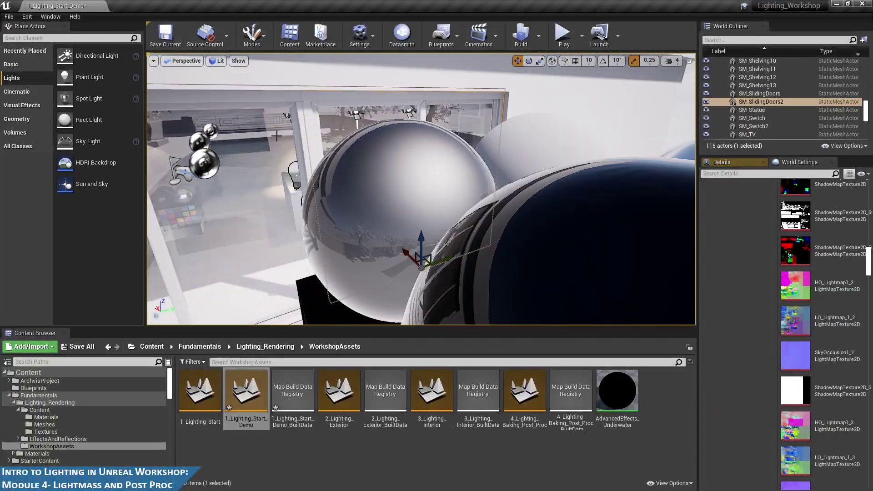
left_click_drag(425, 194, 425, 194, "alt")
right_click_drag(421, 189, 421, 189)
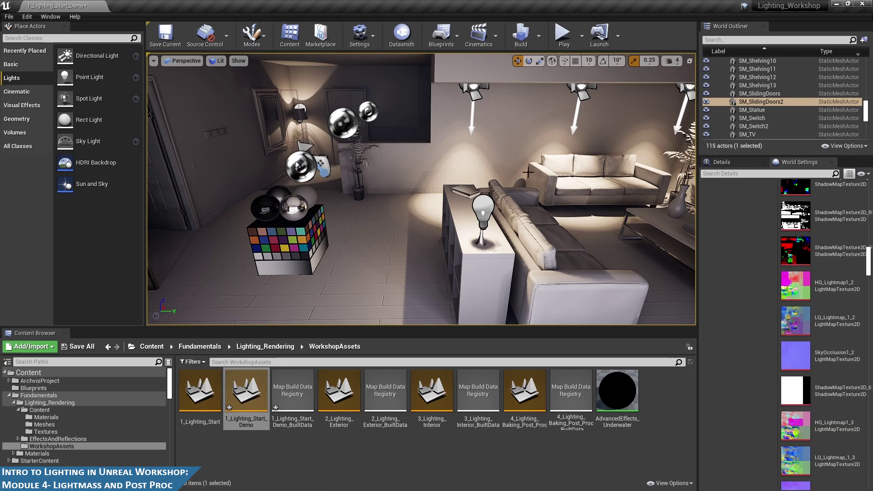
- Collapse the outliner folders, focus the view on the PostProcessVolume above the house and show its details
right_click_drag(421, 189, 421, 189)
right_click_drag(512, 191, 513, 191)
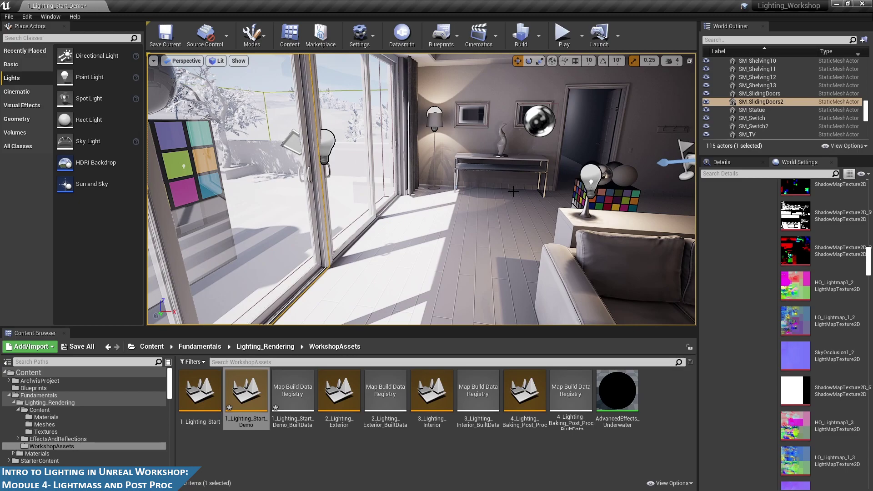
left_click_drag(866, 113, 867, 58)
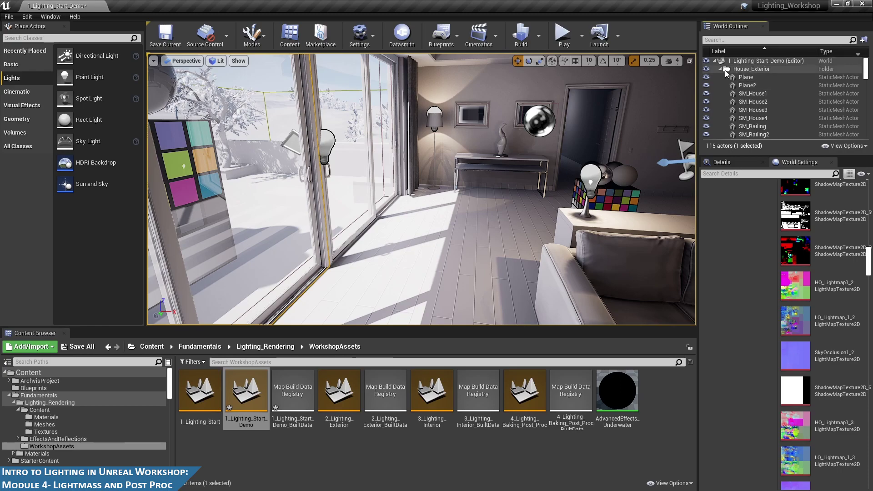
left_click(720, 69)
left_click(719, 78)
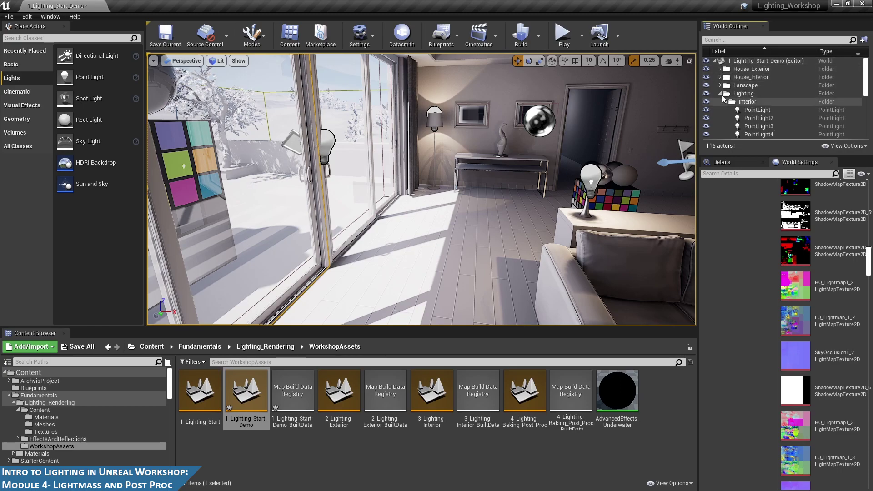
double_click(727, 118)
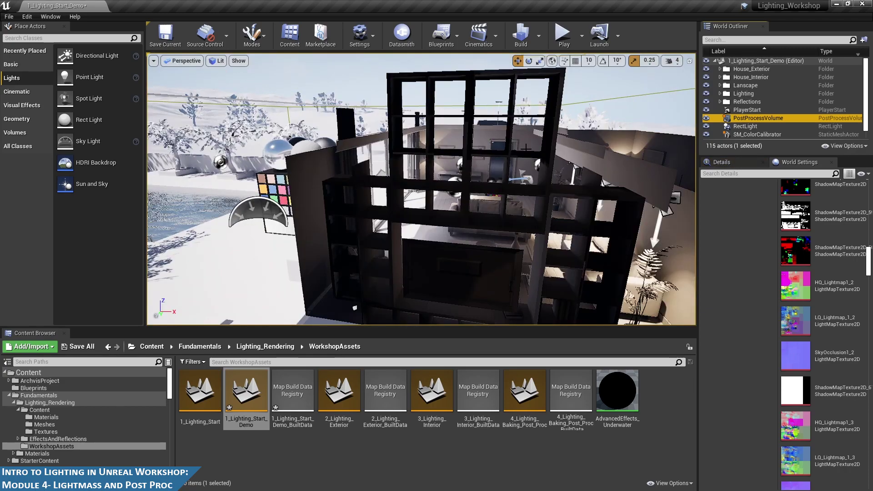
scroll(526, 148, "down", 4)
right_click_drag(539, 152, 547, 132)
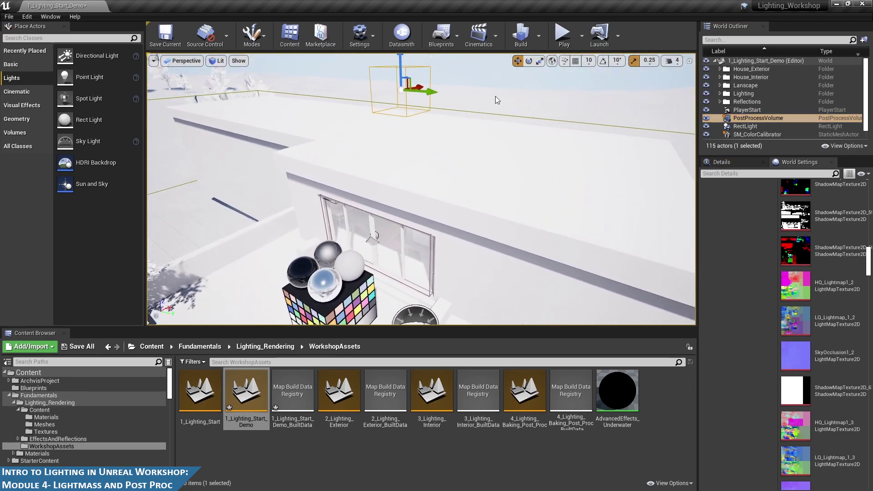
left_click(721, 162)
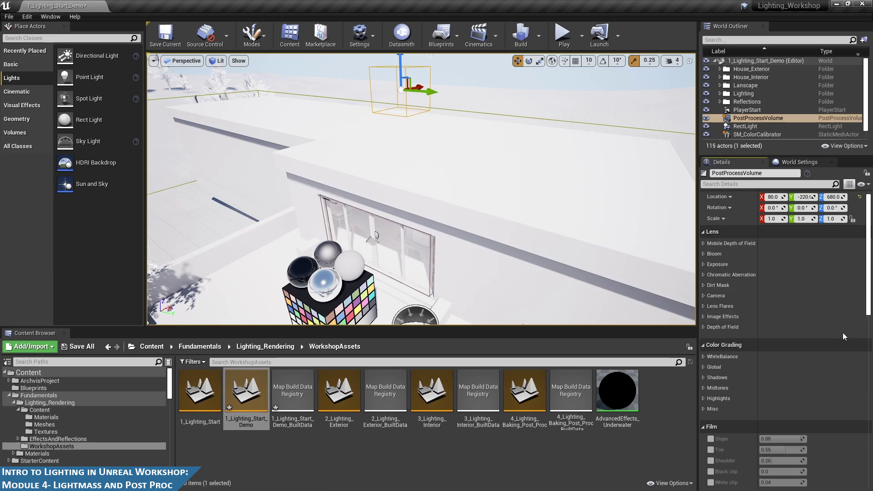
- Turn the post process volume's Infinite Extent (Unbound) off and back on to compare its effect on the scene
scroll(804, 366, "down", 15)
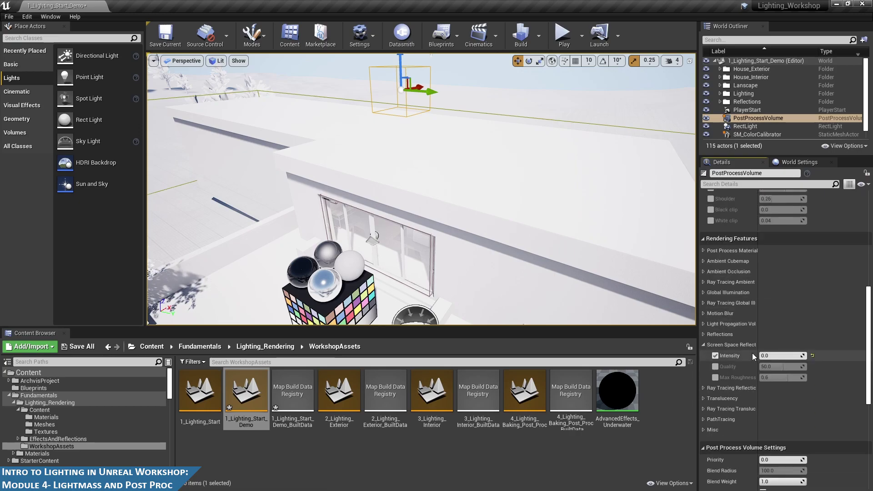
scroll(752, 356, "down", 4)
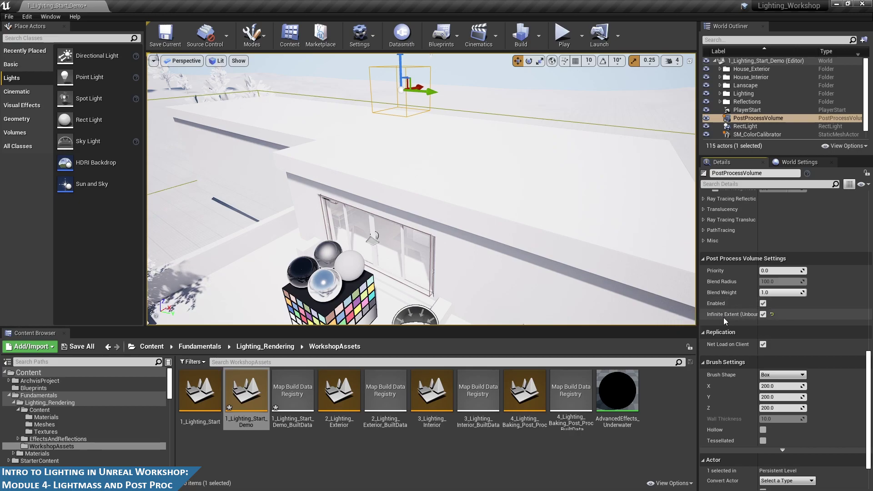
left_click(763, 315)
mouse_move(457, 228)
right_mouse_down()
mouse_move(459, 219)
mouse_move(448, 219)
right_mouse_up()
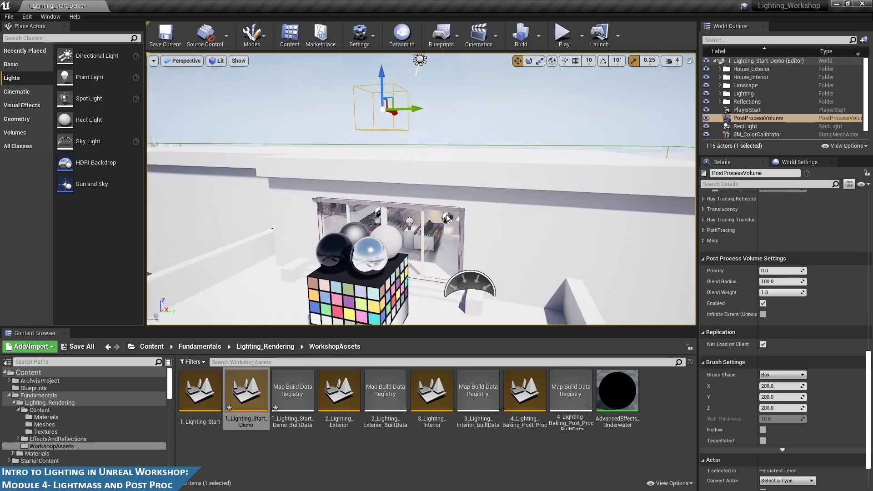
left_click(763, 314)
right_click_drag(498, 214, 512, 179)
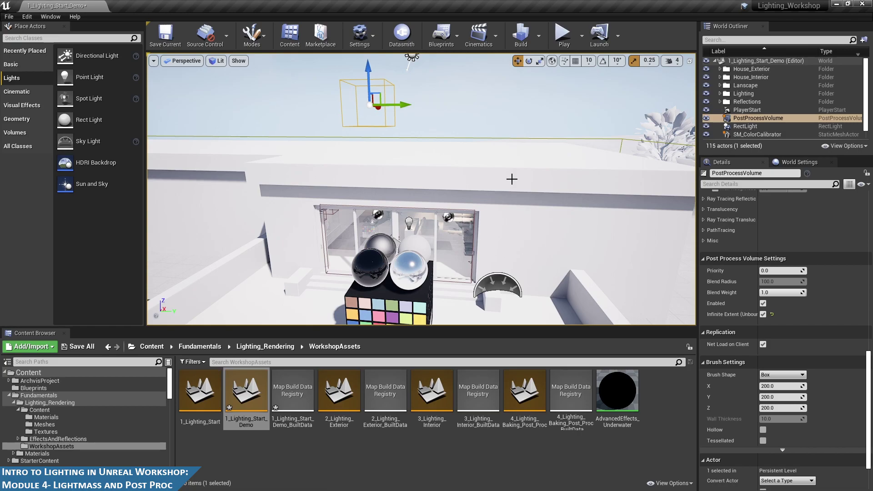
- Expand the post process volume's Bloom settings and enable the Method and Intensity overrides
scroll(526, 189, "up", 10)
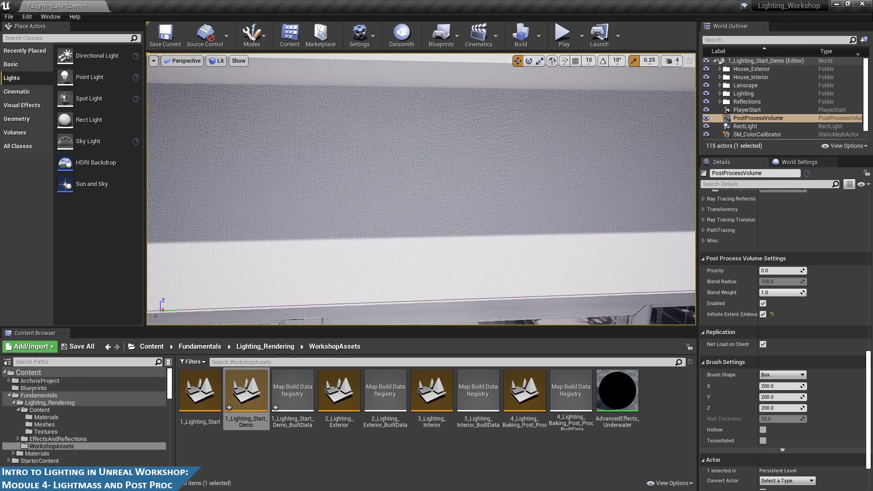
right_click_drag(694, 317, 695, 317)
scroll(766, 291, "up", 10)
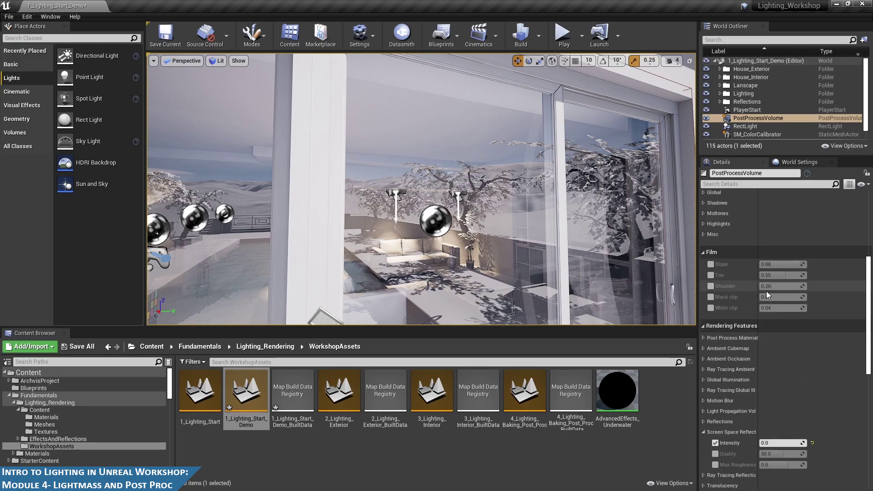
scroll(765, 291, "up", 8)
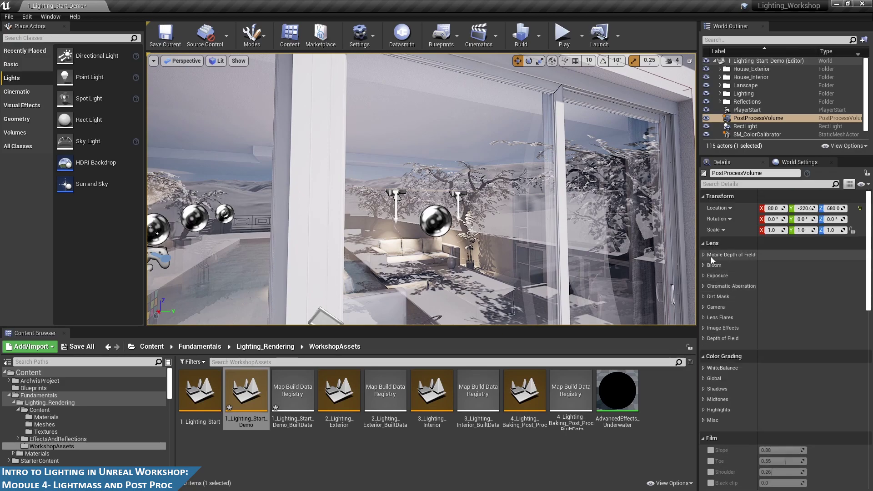
left_click(702, 265)
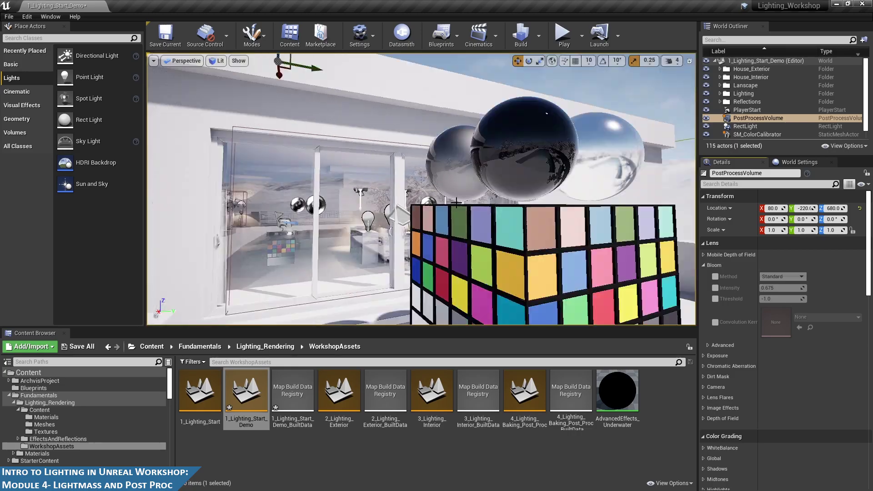
right_click_drag(473, 218, 559, 222)
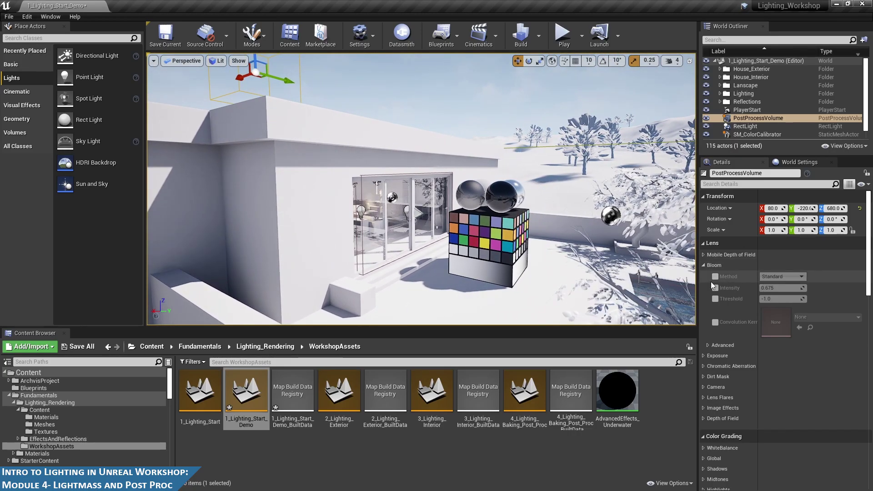
left_click(715, 277)
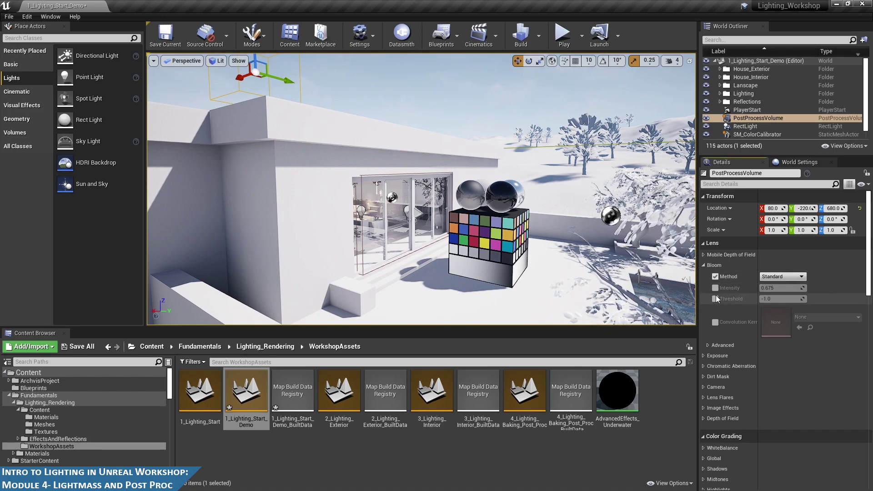
left_click(715, 288)
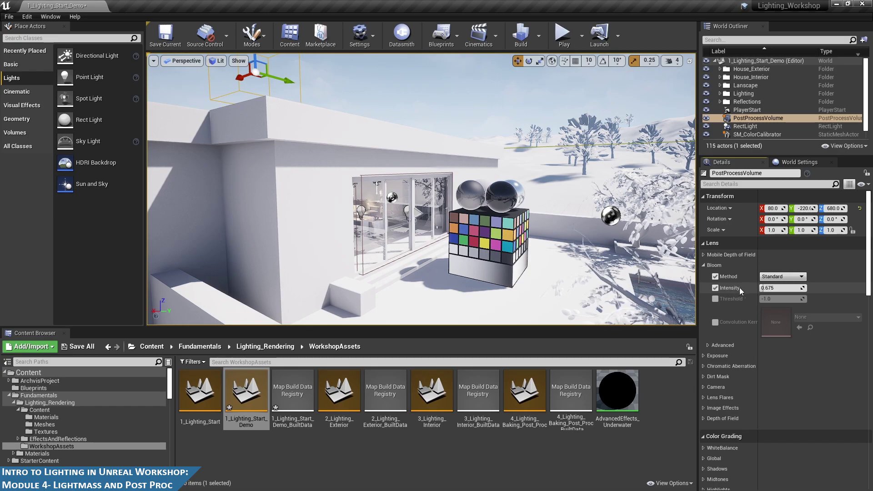
- Try a Bloom intensity of 5.475 and a threshold of 0.2, and reset both to their defaults
mouse_move(798, 290)
left_mouse_down()
mouse_move(823, 290)
mouse_move(804, 289)
left_mouse_up()
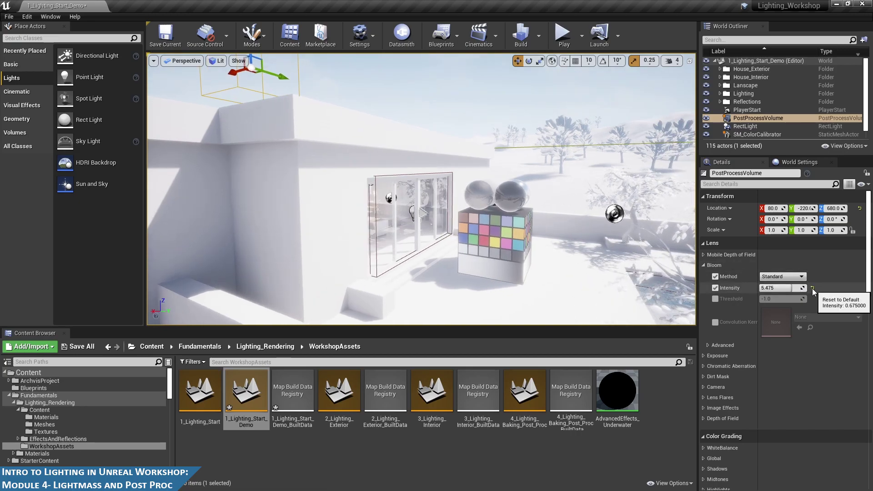
right_click_drag(524, 190, 655, 192)
left_click(715, 299)
left_click(765, 299)
type("0.2")
key("Return")
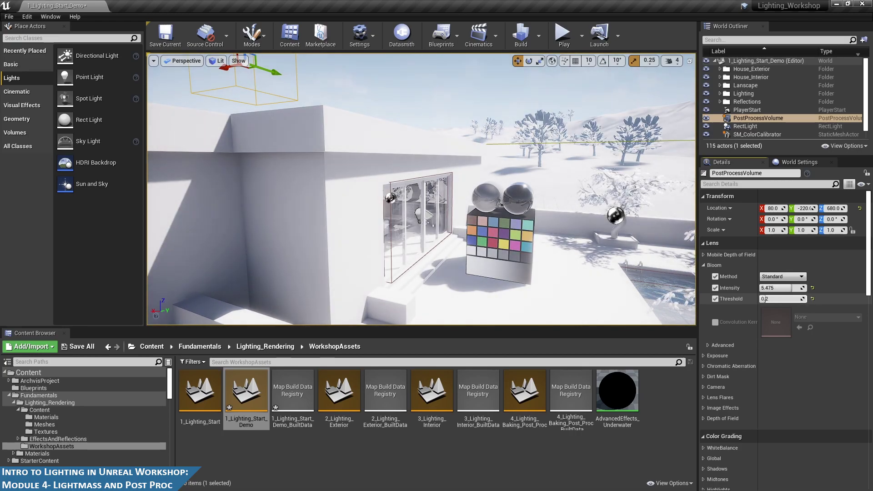
left_click(812, 299)
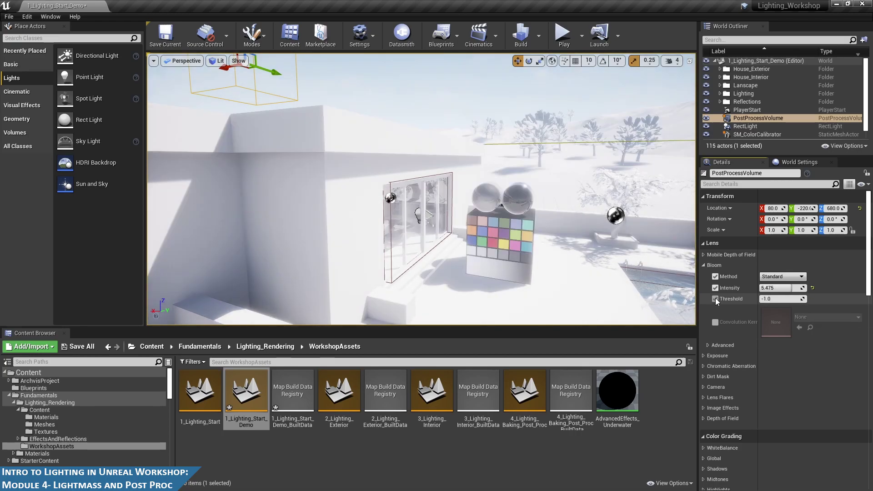
left_click(811, 288)
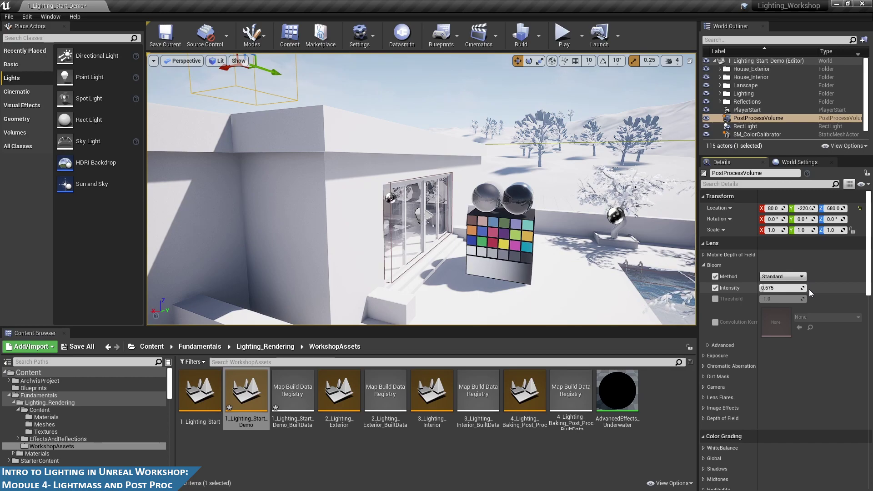
- Set the Bloom method to Convolution and inspect its effect on the reflective spheres outside the house
left_click(794, 277)
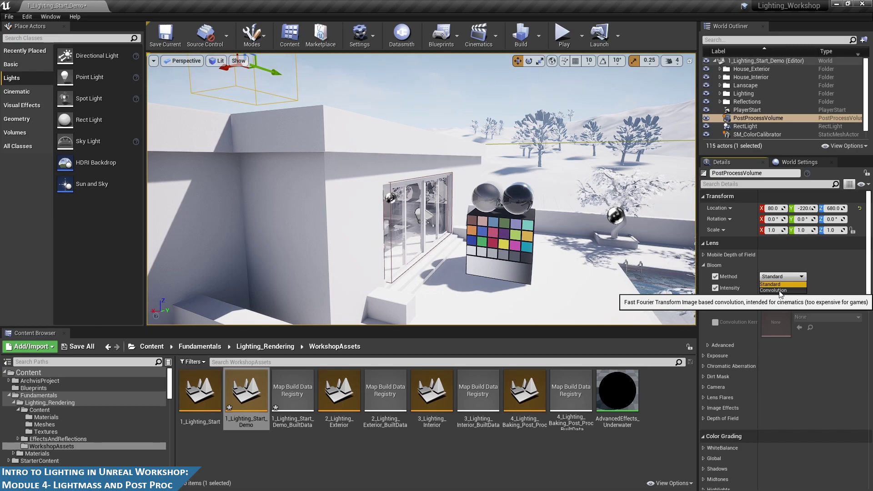
left_click(779, 291)
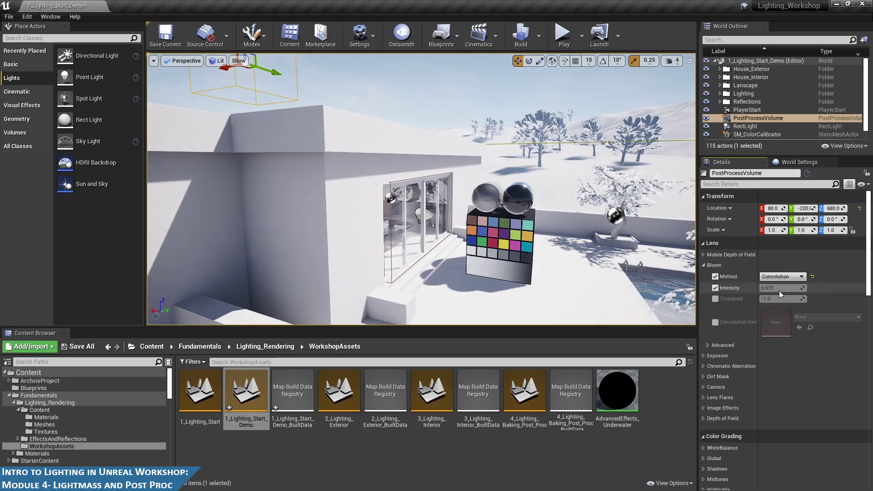
key("w")
key("d")
right_click_drag(421, 188, 327, 193)
key("w")
mouse_move(557, 199)
right_mouse_down()
mouse_move(568, 200)
mouse_move(558, 199)
right_mouse_up()
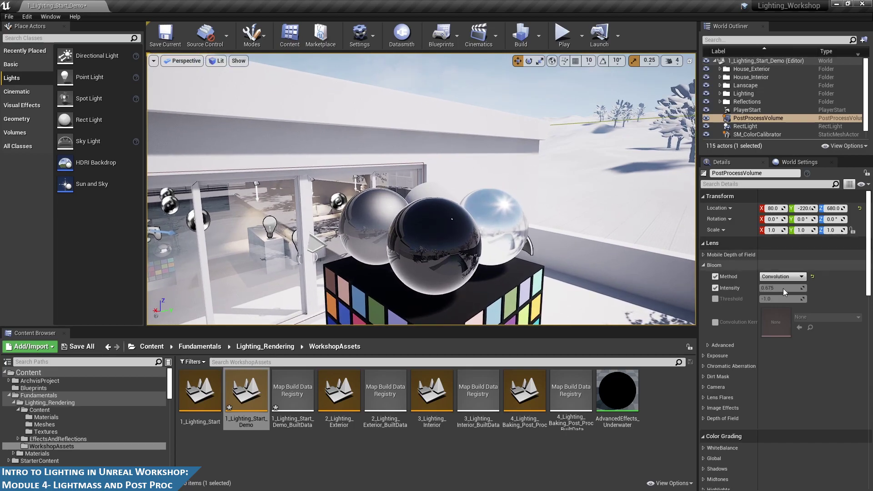
- Switch the Bloom method to Standard and back to Convolution to compare the glare on the chrome sphere
left_click(773, 277)
left_click(772, 284)
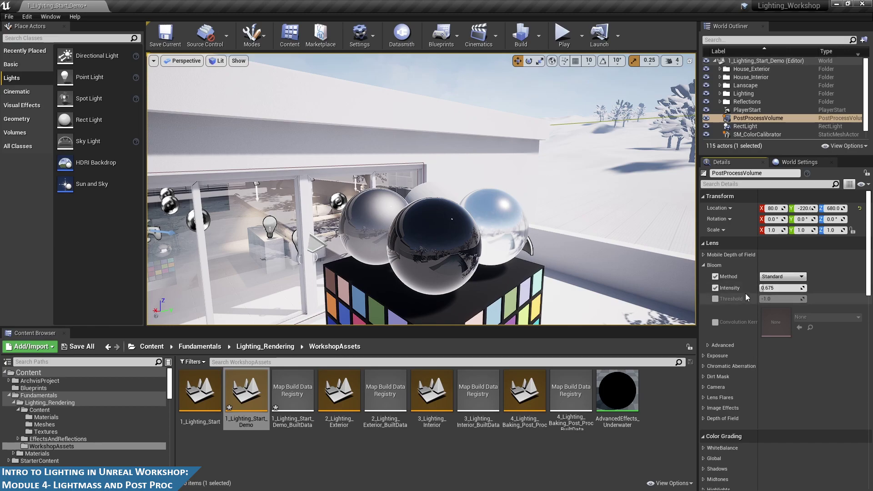
left_click(778, 277)
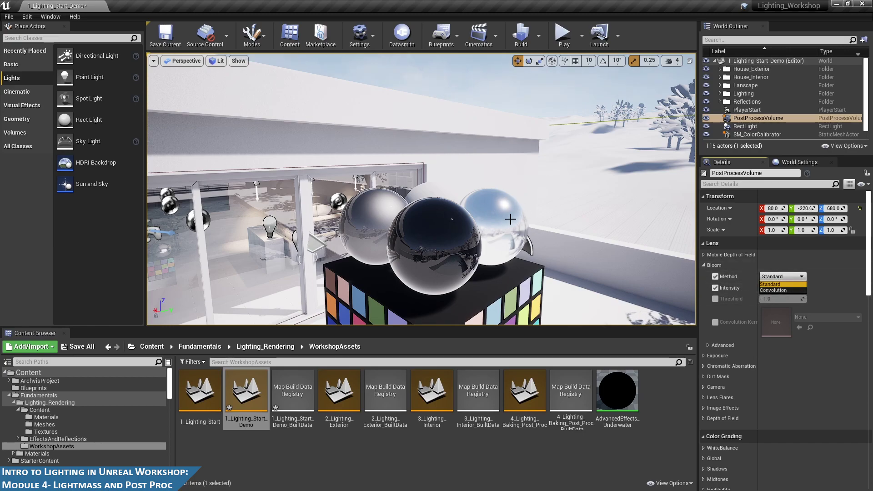
left_click(779, 291)
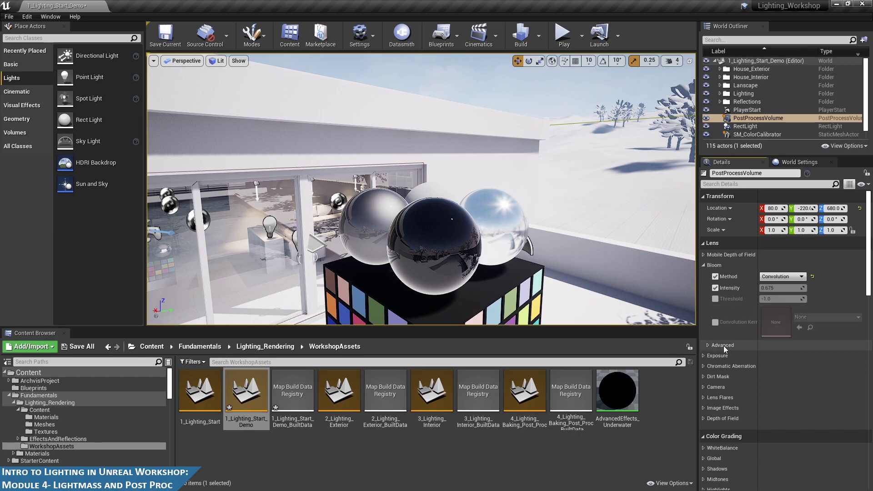
- Expand the volume's Exposure settings and enable the Metering Mode, Exposure Compensation, Min EV100 and Max EV100 overrides
left_click(712, 356)
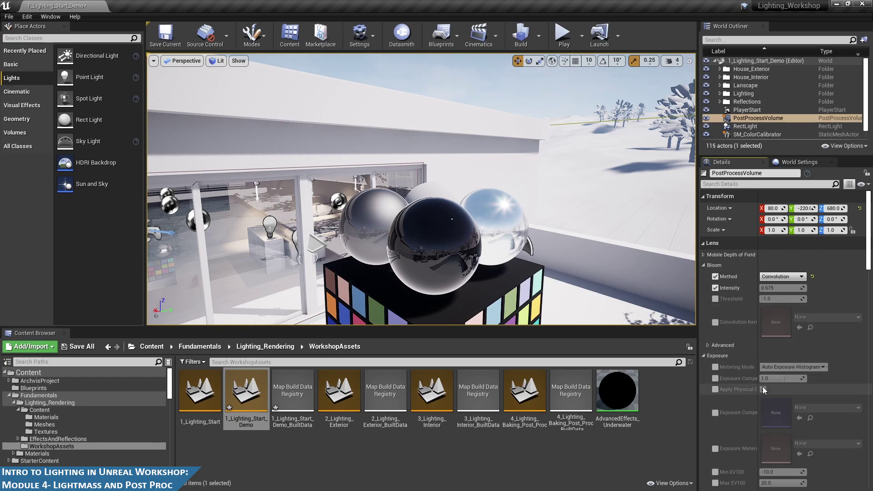
scroll(718, 366, "down", 3)
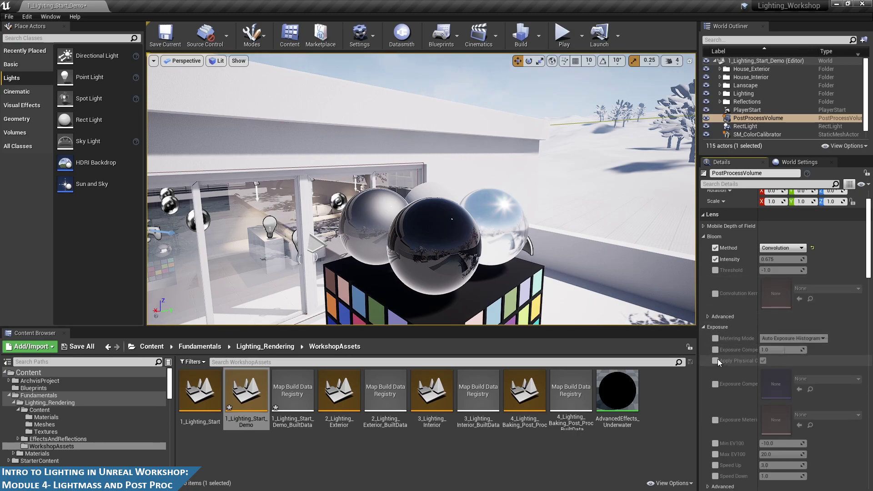
left_click(715, 339)
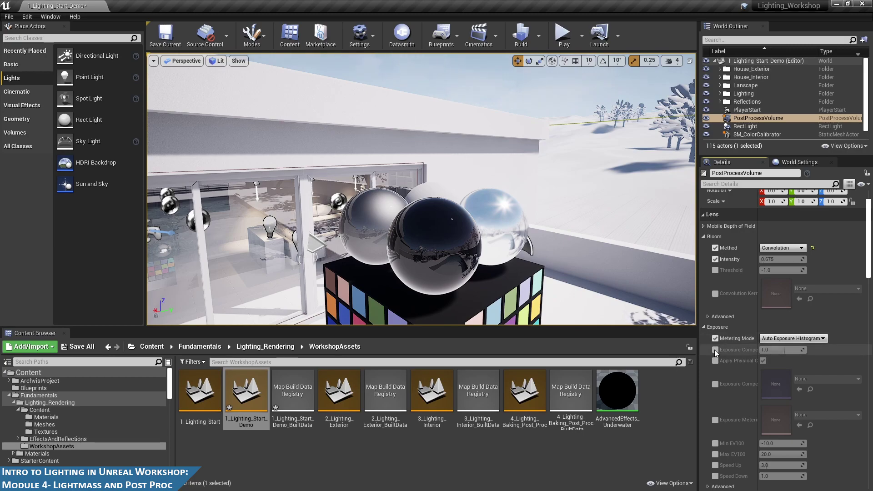
left_click(715, 350)
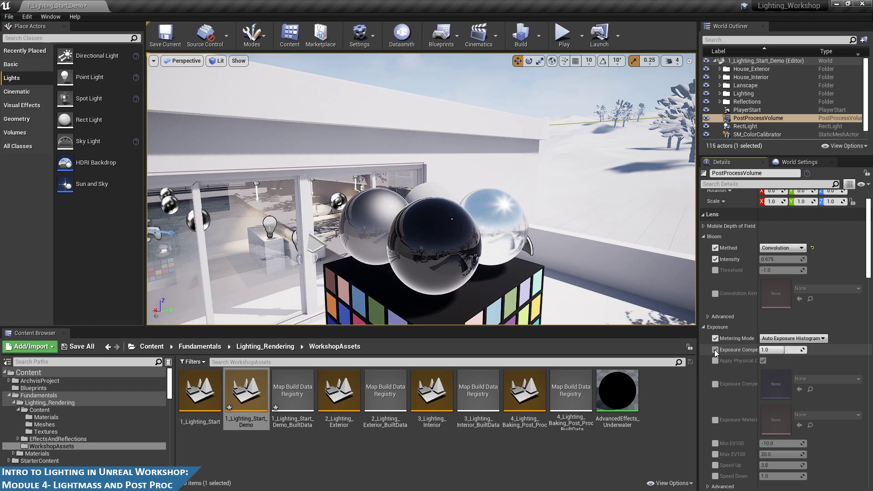
left_click(715, 444)
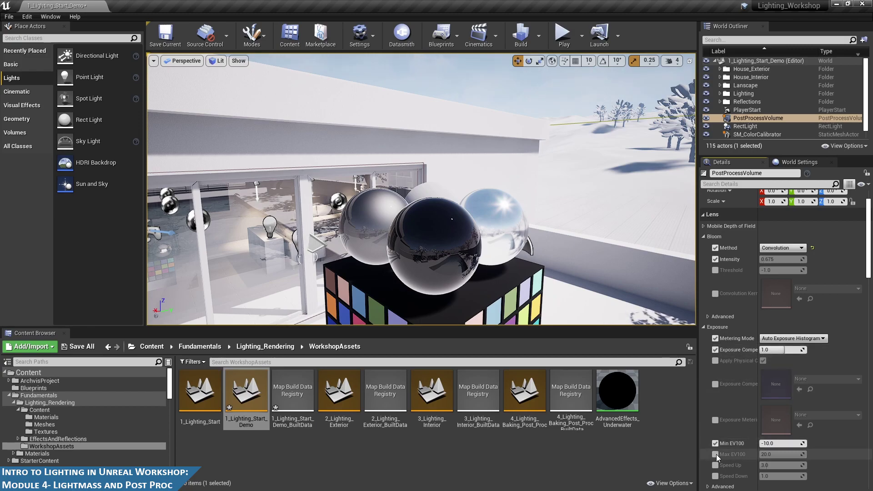
left_click(716, 454)
- Enable Game Settings exposure for the viewport with the house and pool in view
key("s")
right_click_drag(455, 205, 189, 69)
key("s")
left_click(217, 60)
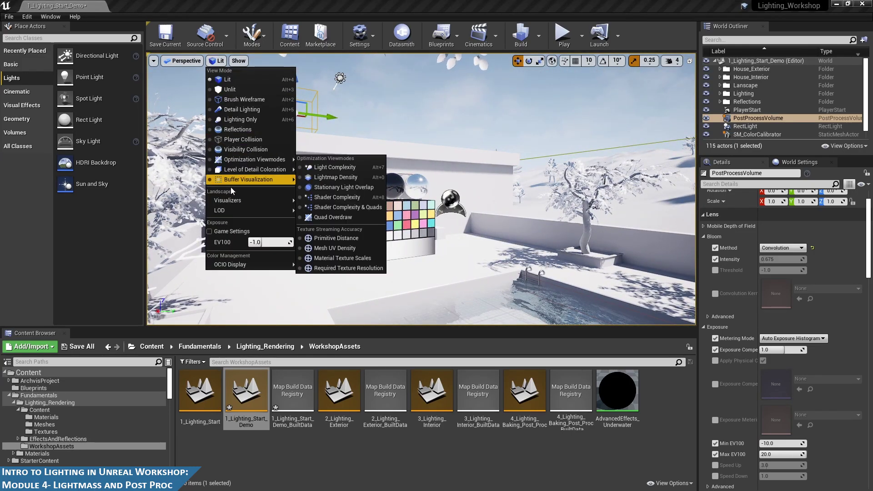
left_click(210, 232)
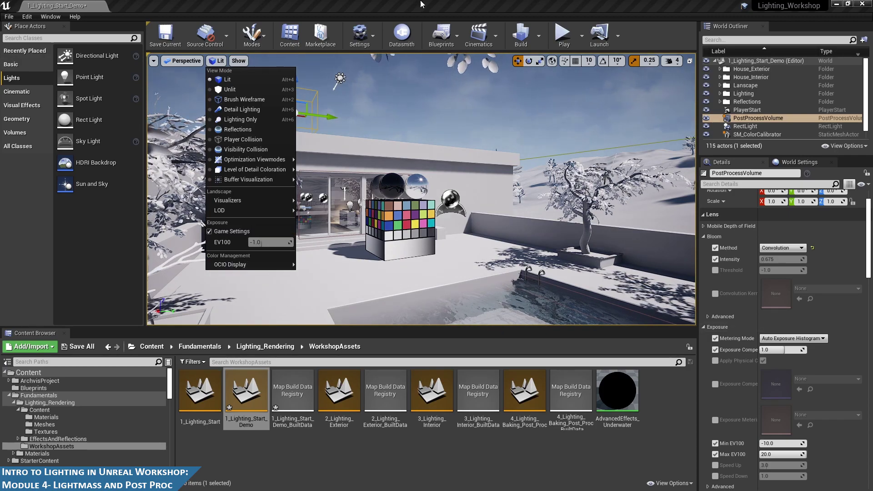
mouse_move(495, 170)
right_mouse_down()
mouse_move(493, 187)
mouse_move(495, 171)
right_mouse_up()
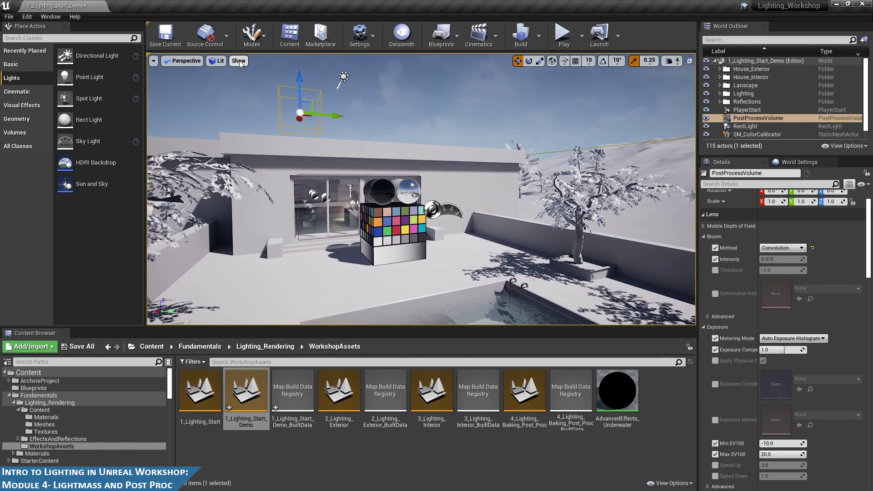
- Set the volume's Exposure Compensation to 1.5 and review the brightness of the house and pool from outside
right_click_drag(456, 210, 457, 212)
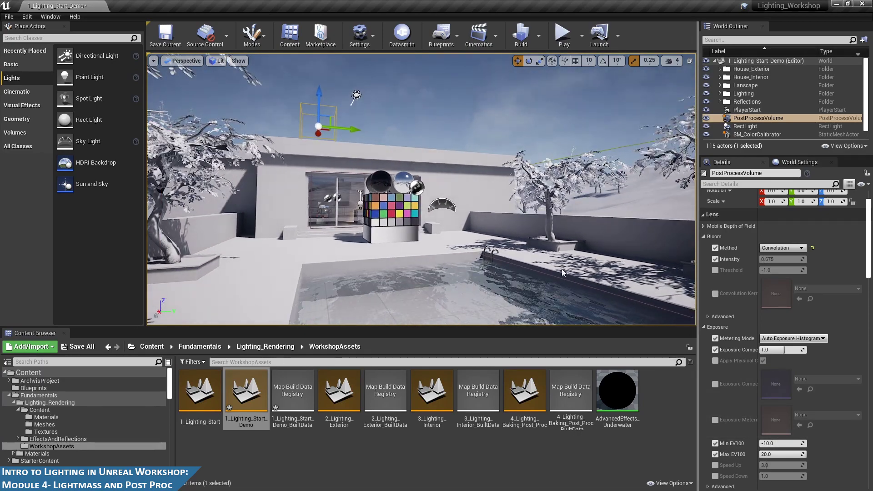
left_click(781, 350)
type("1.5")
key("Return")
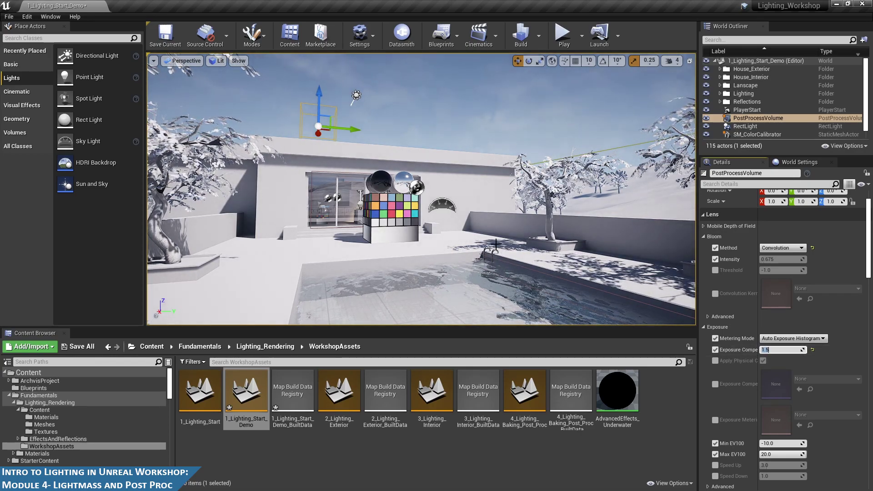
scroll(500, 240, "up", 2)
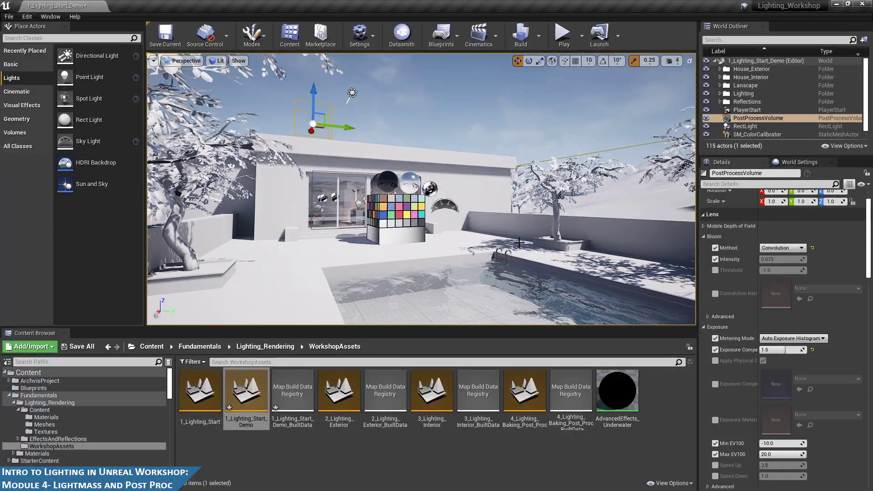
scroll(454, 251, "up", 2)
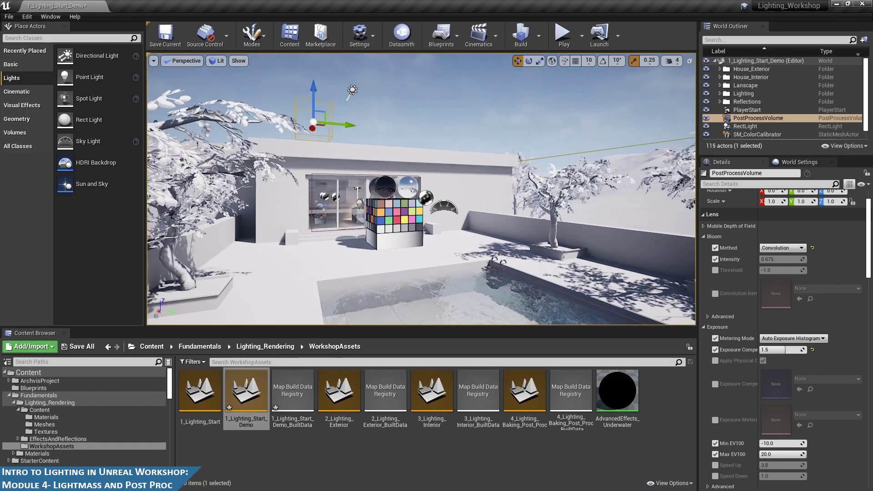
- Try the volume's Max EV100 at 4 and 0, and settle on 2
left_click(776, 455)
type("4")
key("Return")
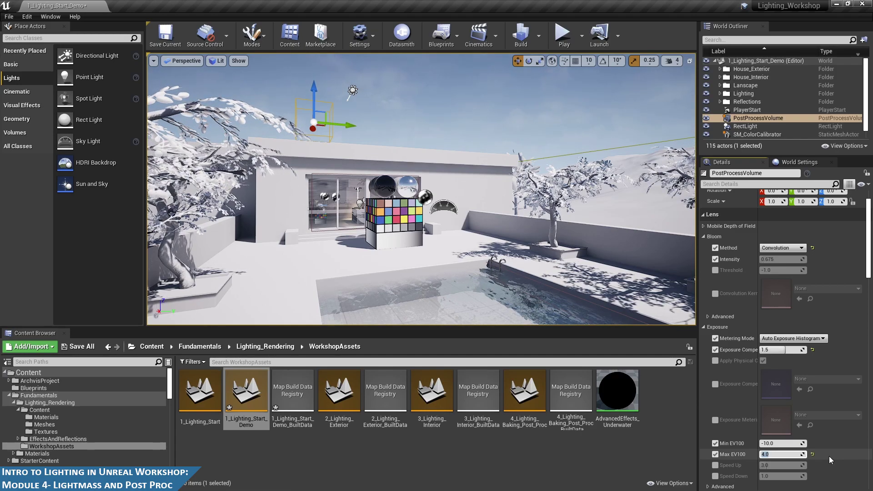
left_click_drag(776, 454, 776, 454)
left_click(801, 455)
type("0")
key("Return")
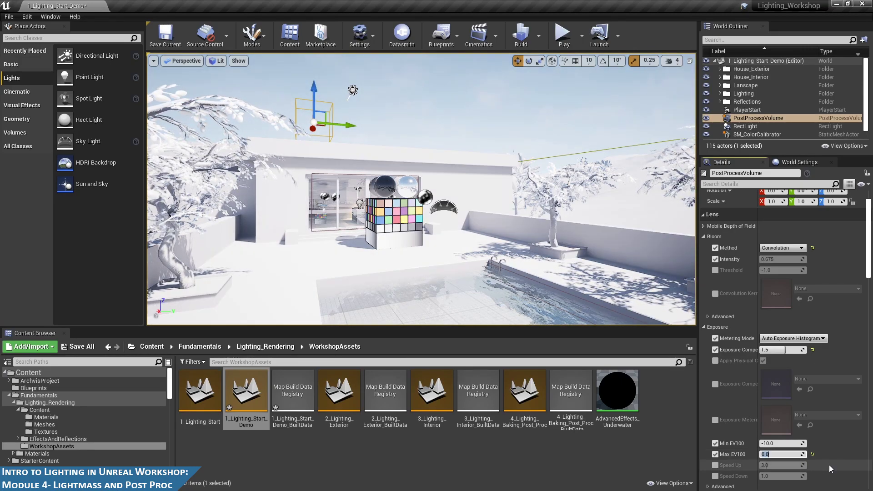
type("2")
key("Return")
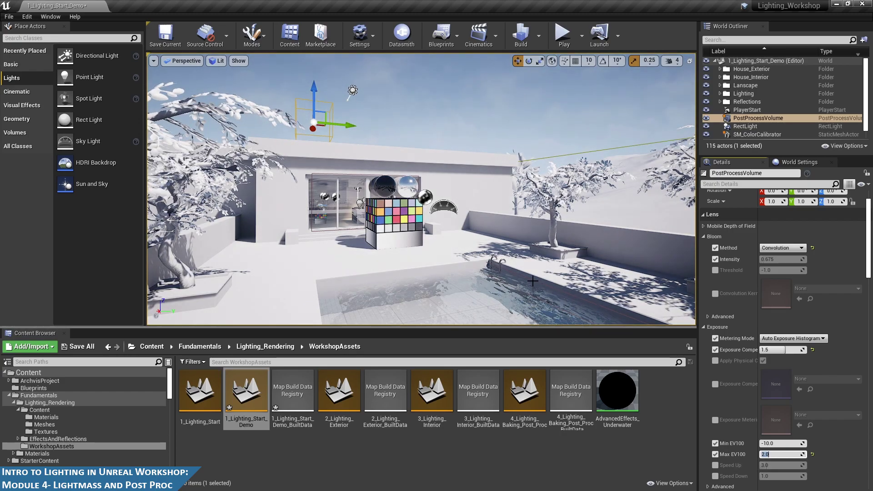
- Fly from the pool terrace into the living room to examine how the exposure adapts between exterior and interior
key("w")
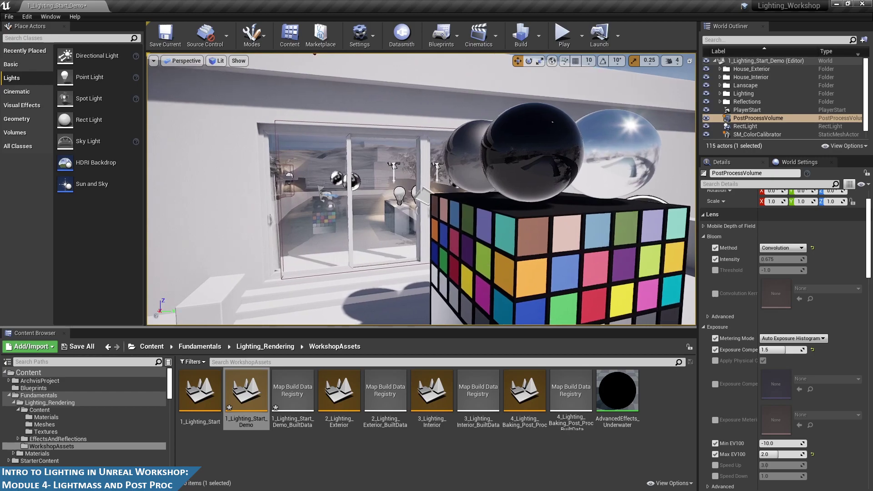
key("w")
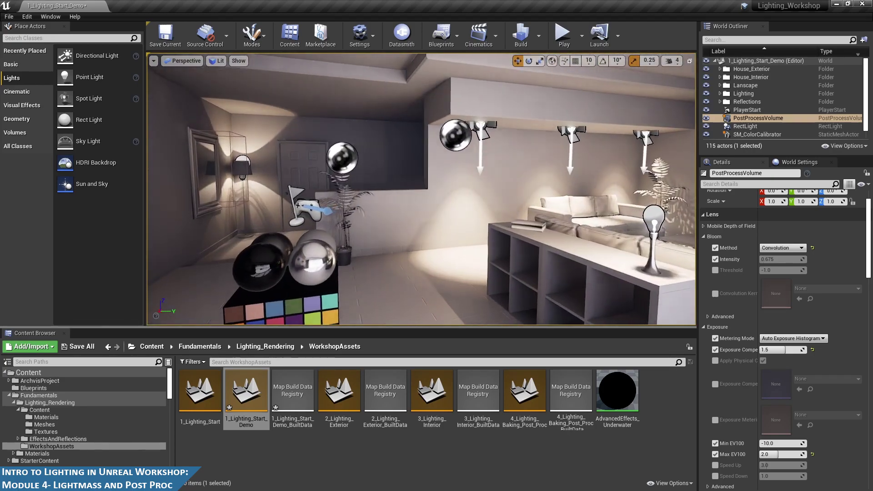
key("w")
key("w")
key("s")
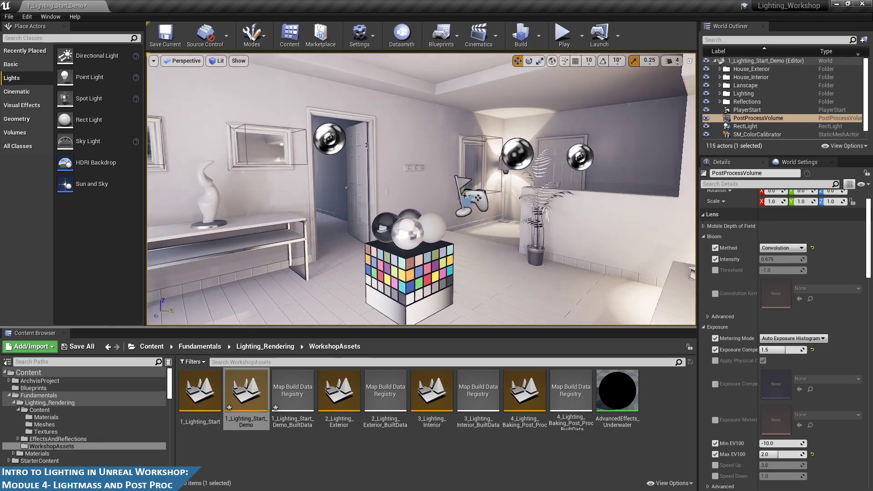
key("w")
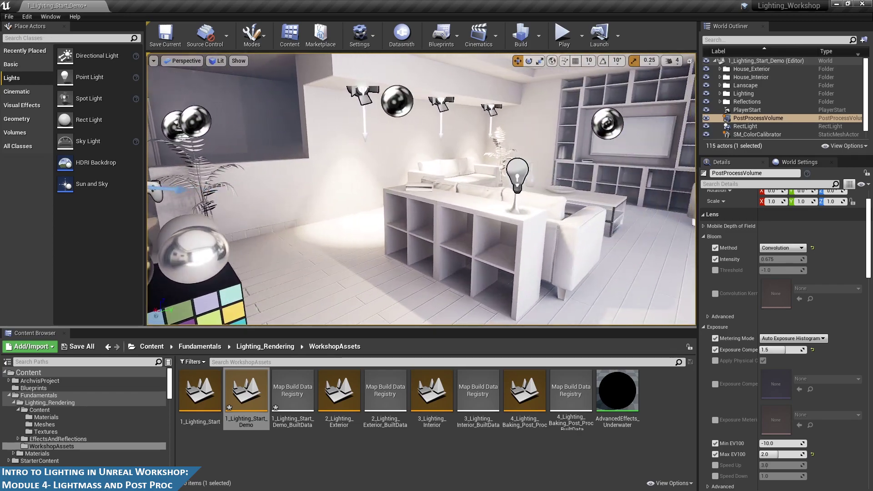
key("s")
- Try Min EV100 values of 0 and -2 and compare the living room's brightness
left_click(791, 444)
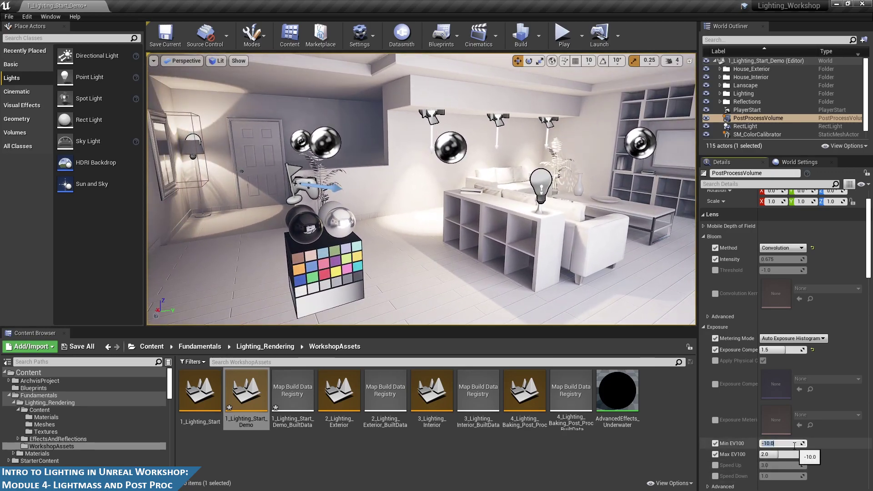
type("0")
key("Return")
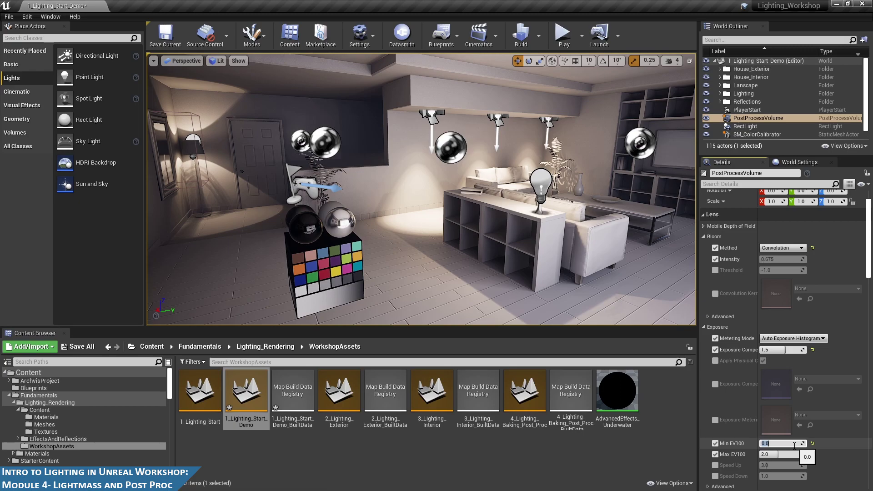
right_click_drag(423, 196, 411, 191)
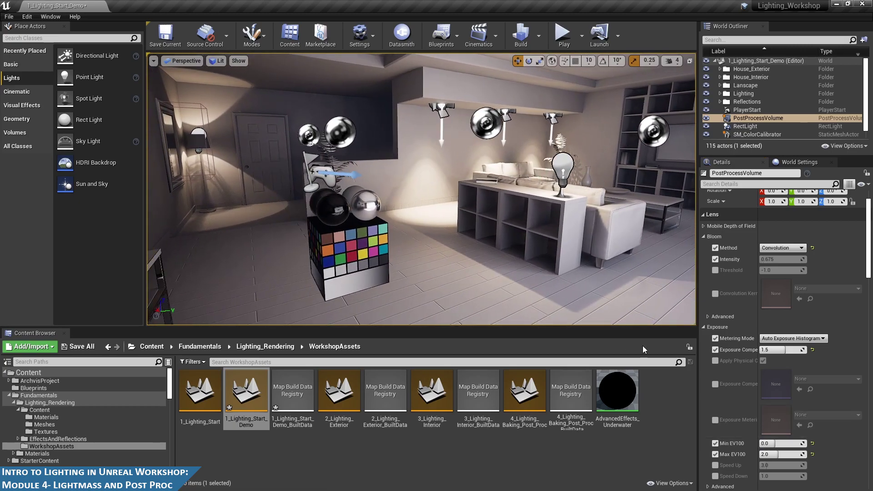
left_click(783, 443)
type("-2")
key("Return")
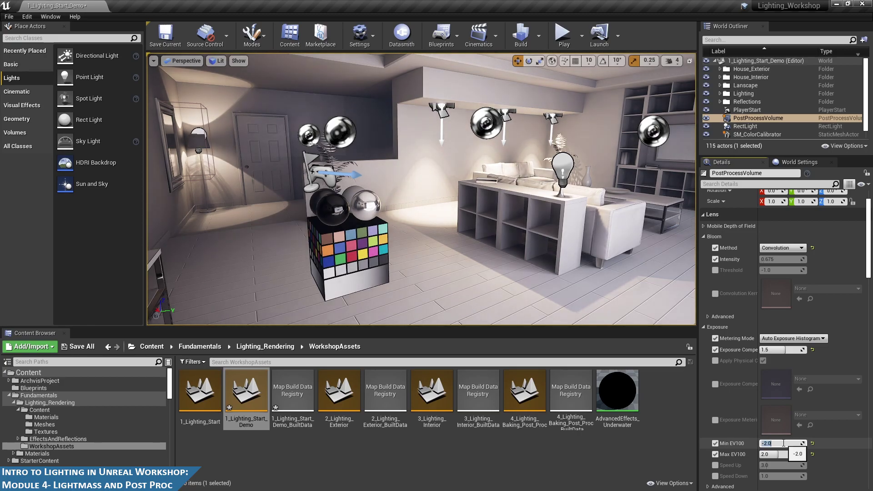
- Focus the view on SM_House1 and examine the exposure in the dark kitchen area beside the door
right_click_drag(346, 182, 383, 182)
right_click(383, 182)
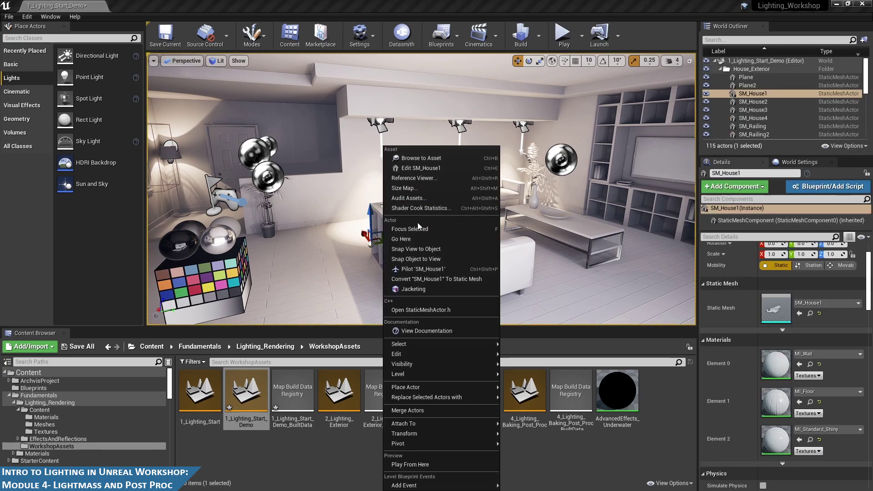
left_click(409, 229)
right_click_drag(339, 172, 437, 186)
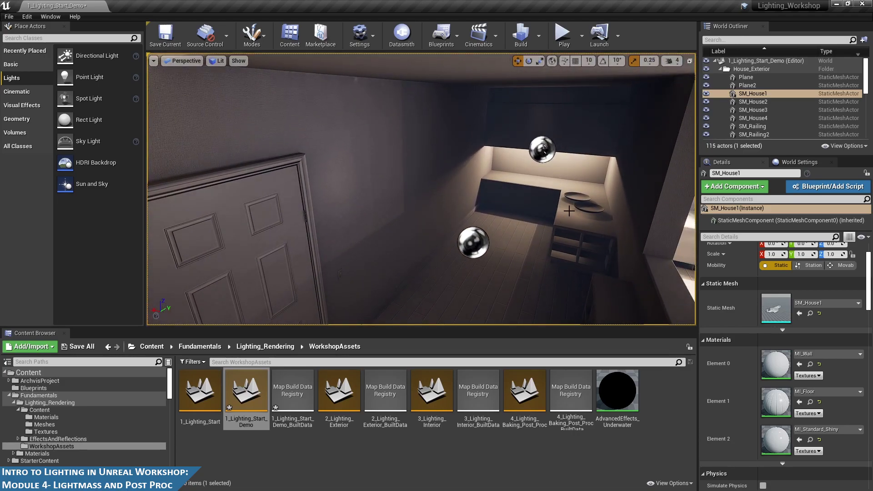
- Reselect the PostProcessVolume and set its Min EV100 to -1
left_click(720, 68)
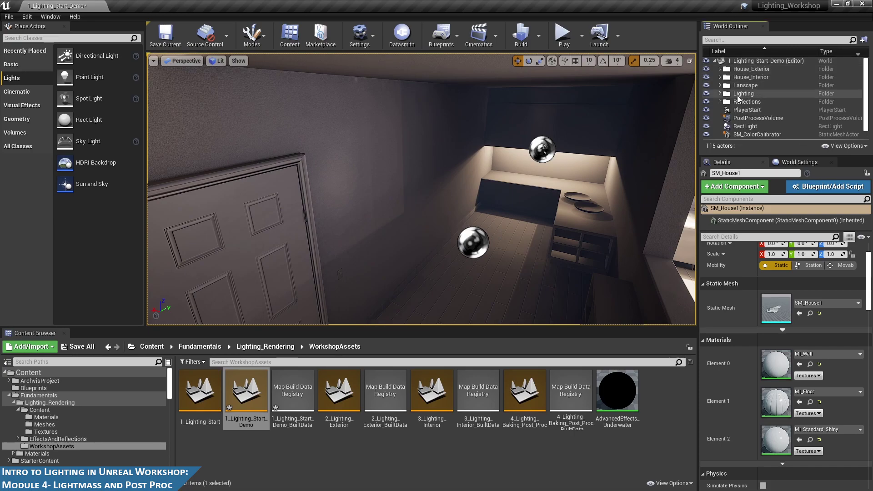
left_click(756, 118)
left_click(778, 444)
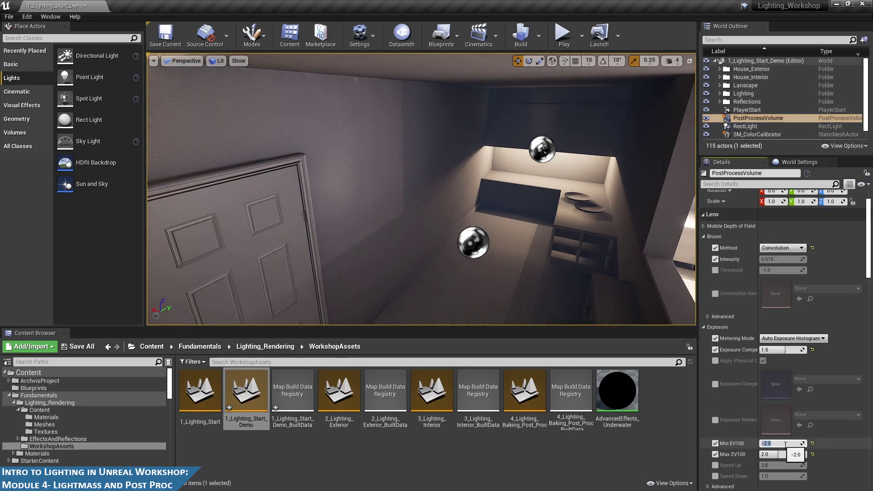
right_click_drag(511, 240, 508, 221)
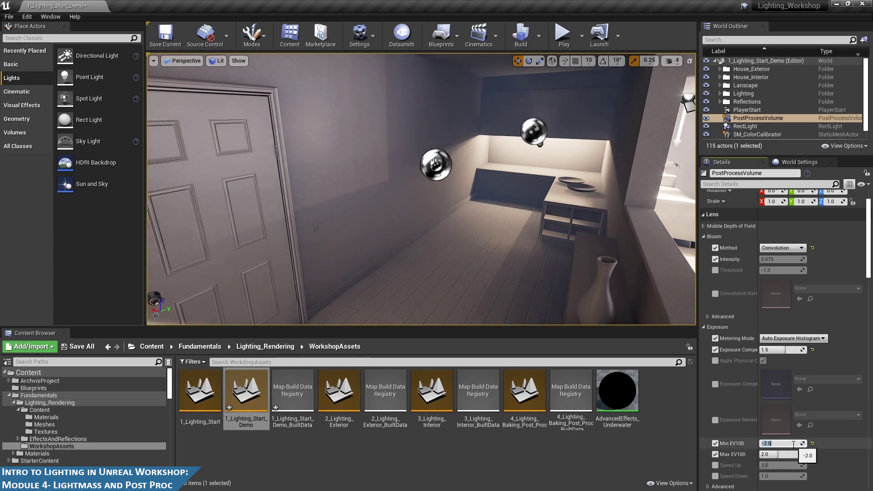
type("-1")
key("Return")
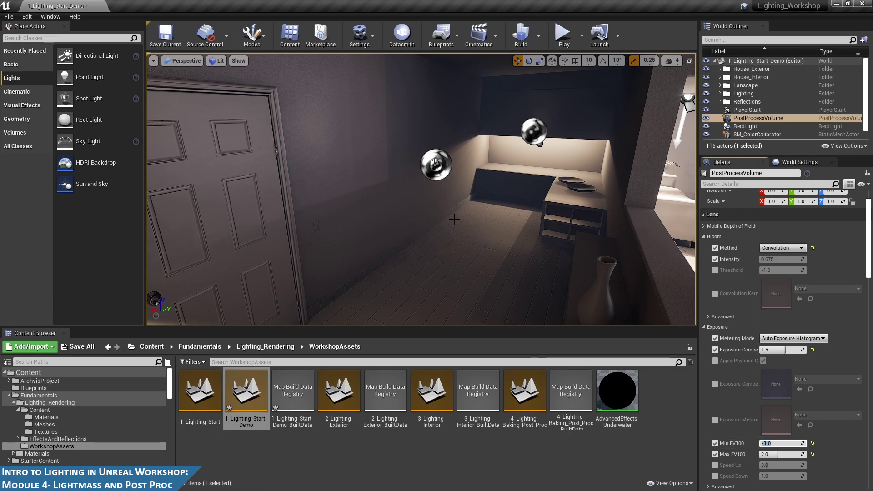
- Frame the couch behind the bookshelf and orbit around it to review the living room's exposure
right_click_drag(484, 212, 541, 222)
right_click_drag(457, 227, 460, 227)
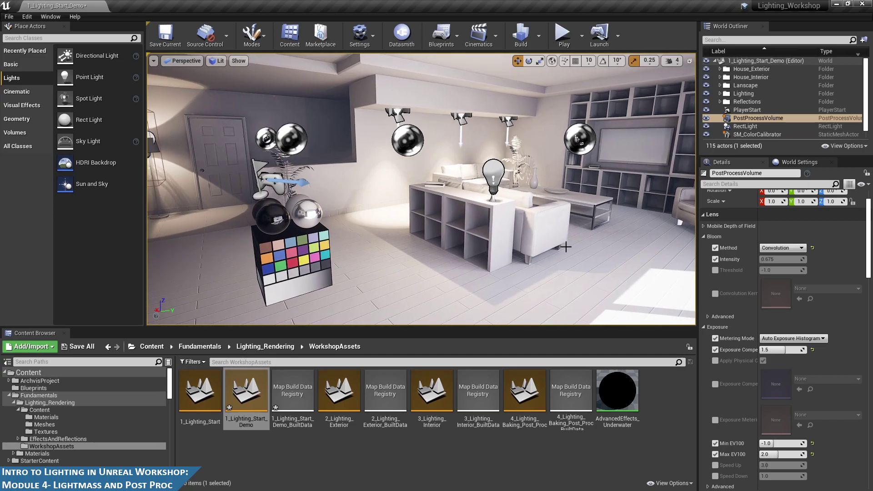
left_click(526, 230)
key("f")
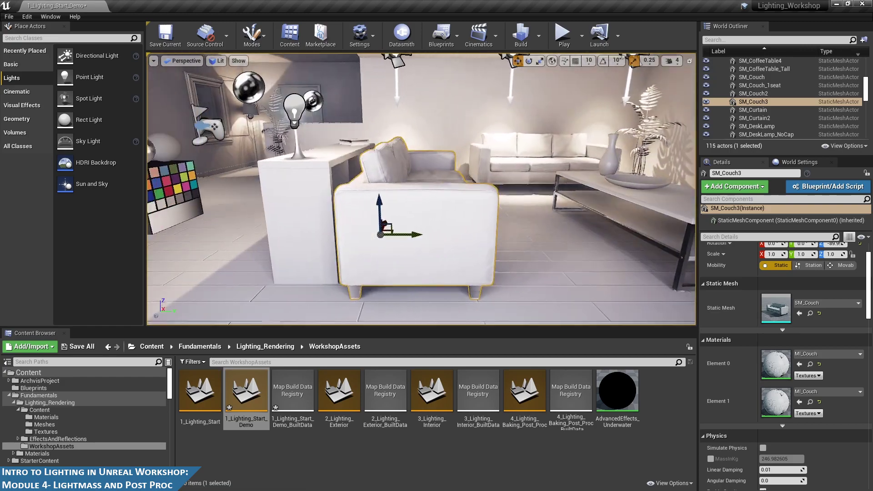
left_click_drag(546, 223, 637, 205, "alt")
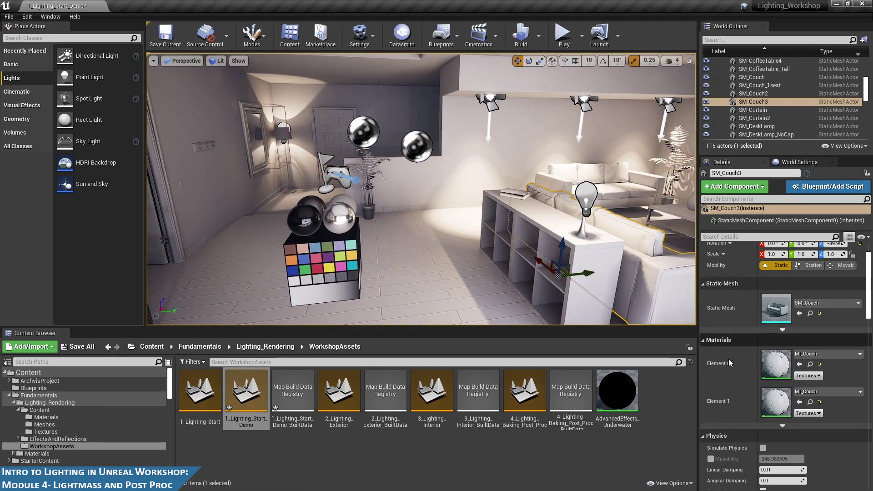
- Reselect the PostProcessVolume and expand its Chromatic Aberration settings
scroll(728, 100, "up", 15)
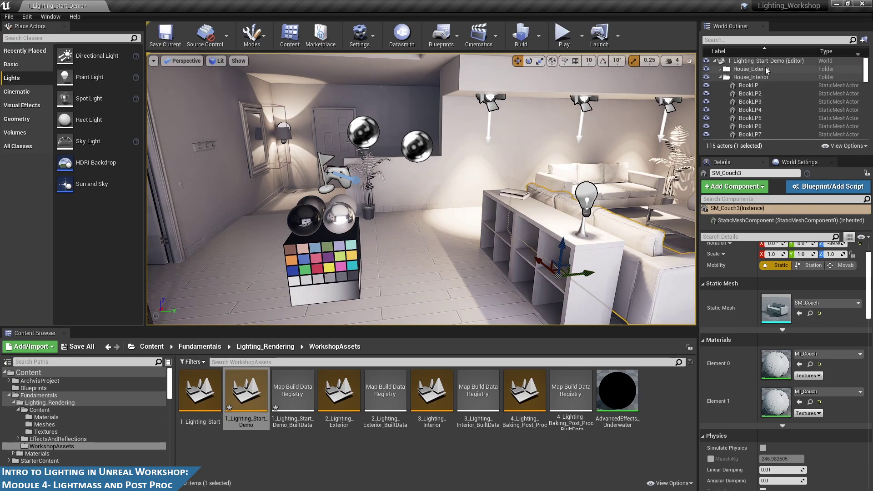
left_click(720, 77)
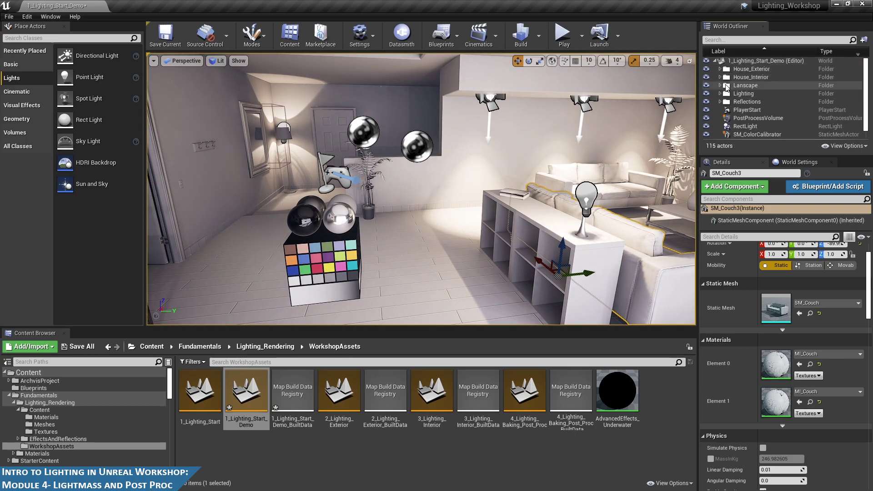
left_click(755, 118)
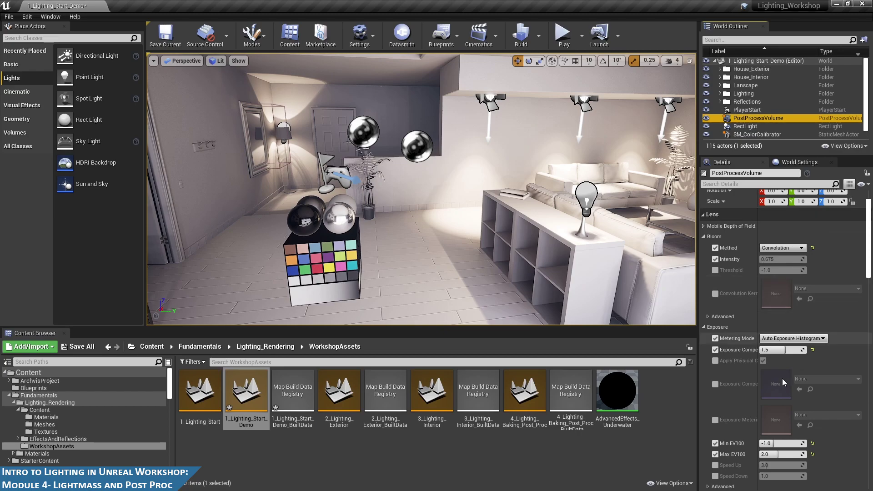
scroll(791, 395, "down", 3)
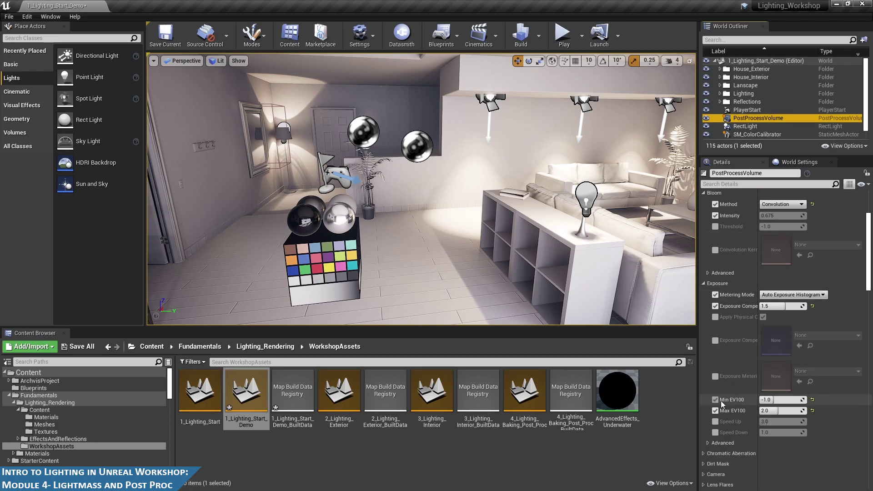
scroll(704, 300, "up", 2)
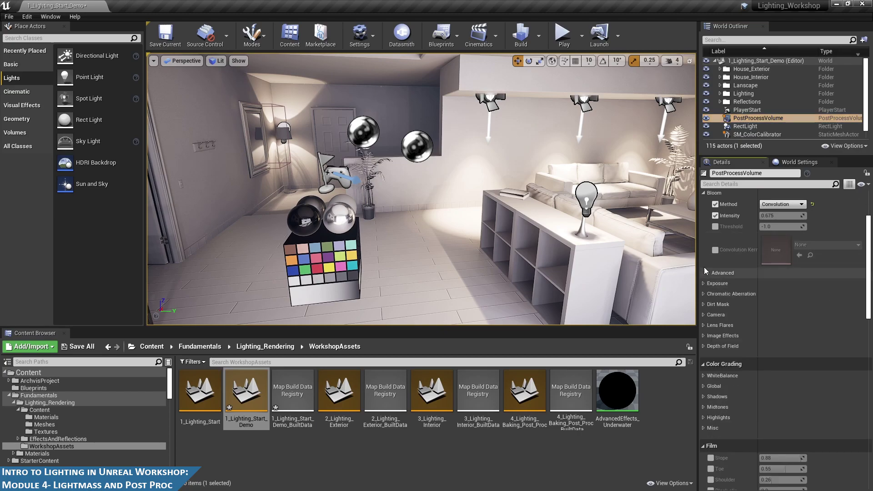
scroll(704, 315, "down", 4)
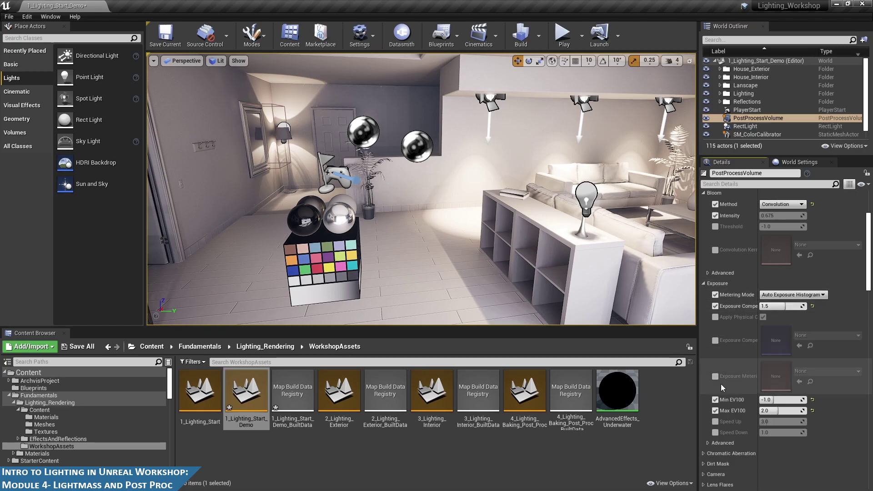
left_click(704, 424)
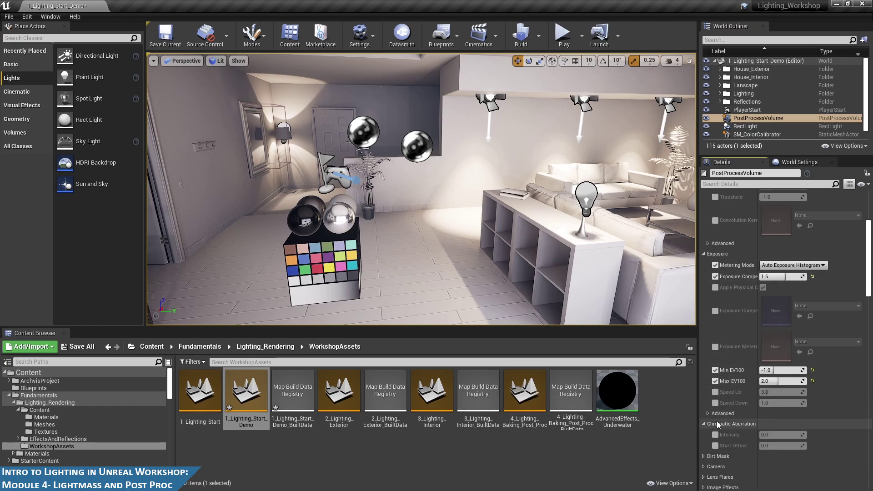
- Enable the Chromatic Aberration Intensity override and raise it to about 4.05 while viewing the house's glass doors from outside
right_click_drag(421, 188, 421, 188)
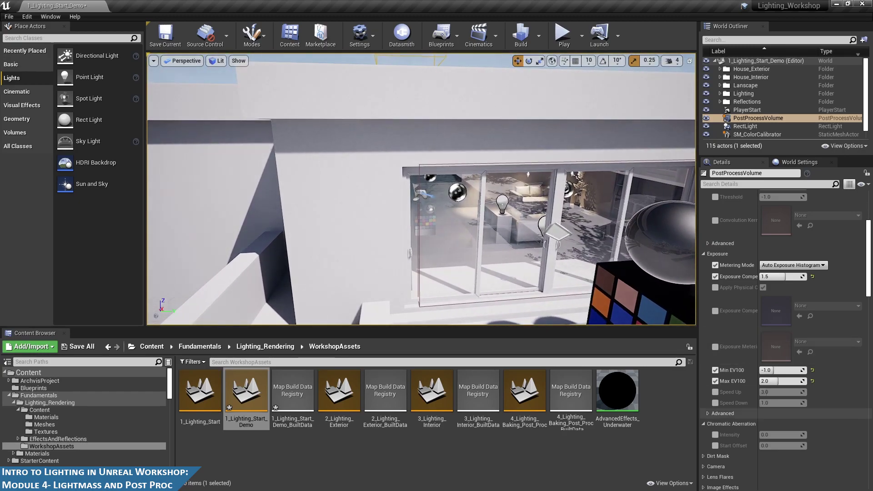
left_click(717, 435)
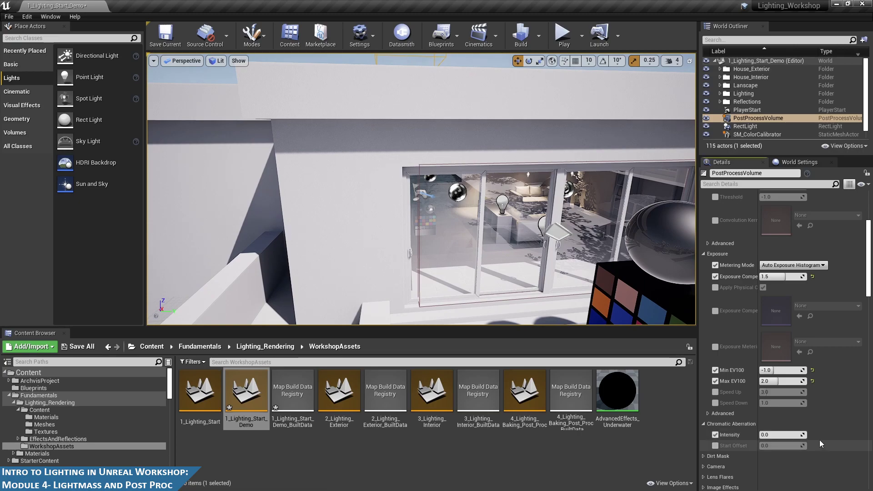
left_click_drag(780, 435, 825, 435)
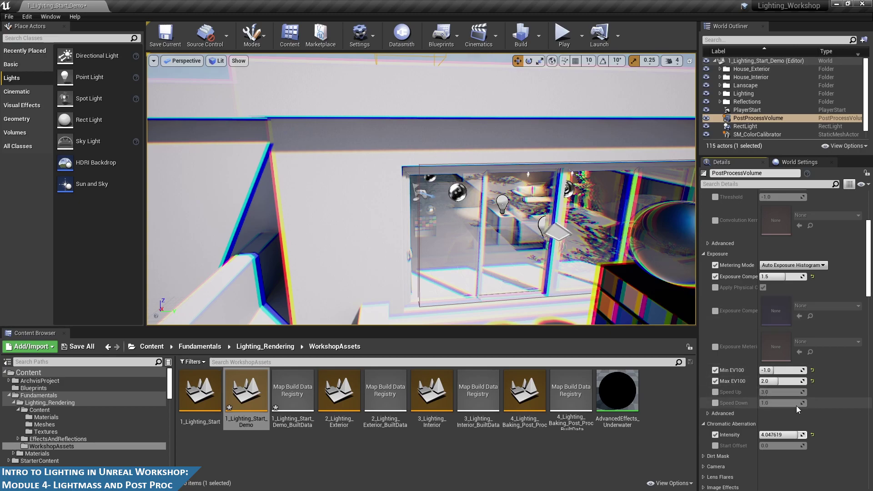
- Set the Chromatic Aberration Intensity to 0.1 and review the effect outside and inside the house
left_click(789, 435)
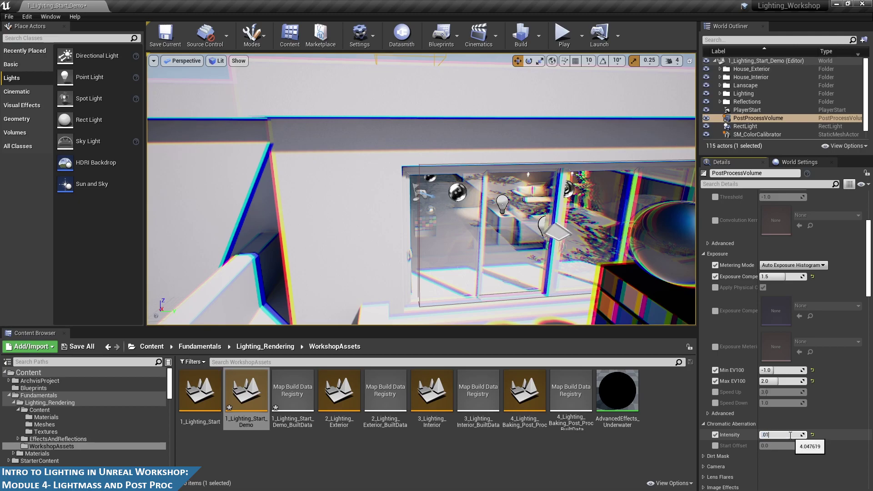
key("Return")
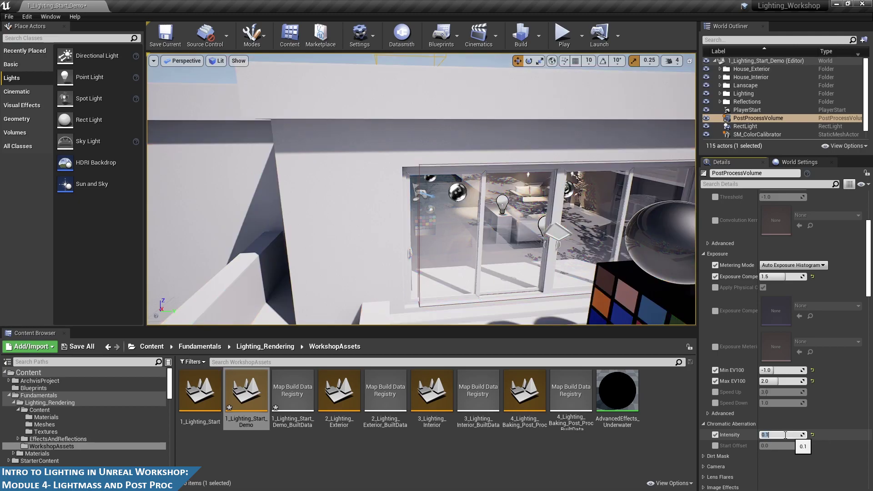
right_click_drag(482, 248, 447, 248)
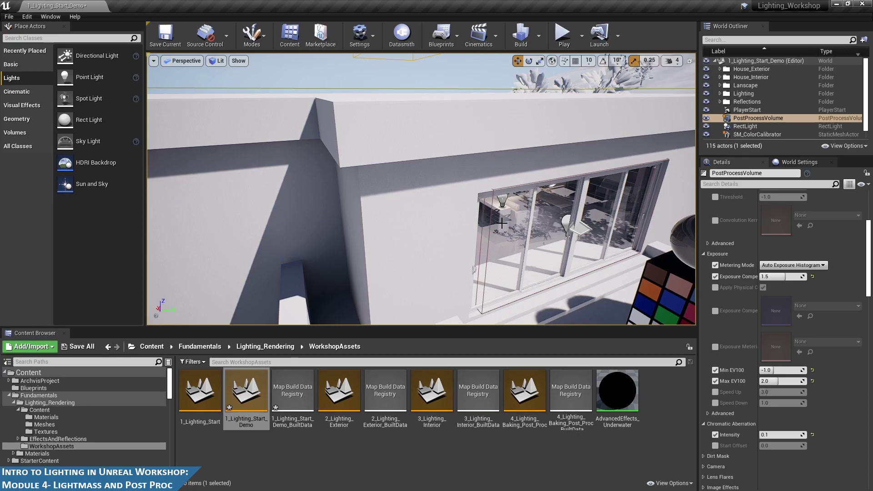
right_click_drag(500, 200, 475, 198)
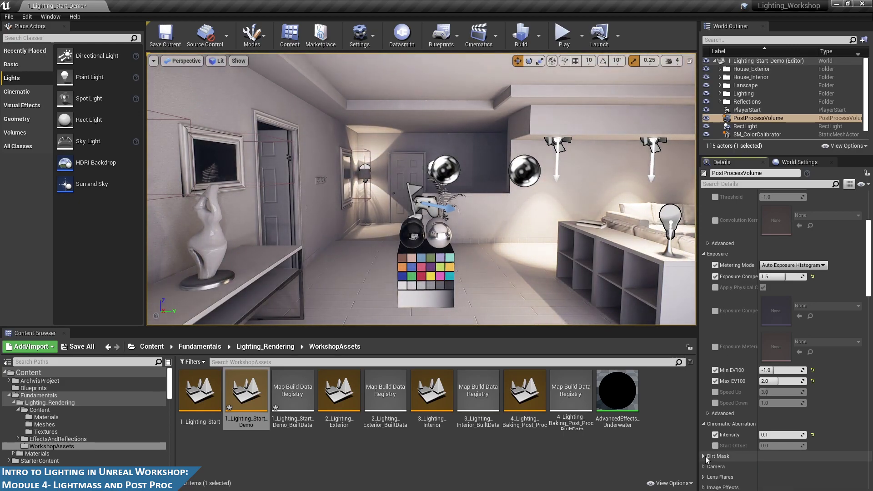
- Check the PostProcessVolume's Camera settings, collapse them, and expand its Lens Flares settings
scroll(705, 456, "down", 2)
left_click(704, 423)
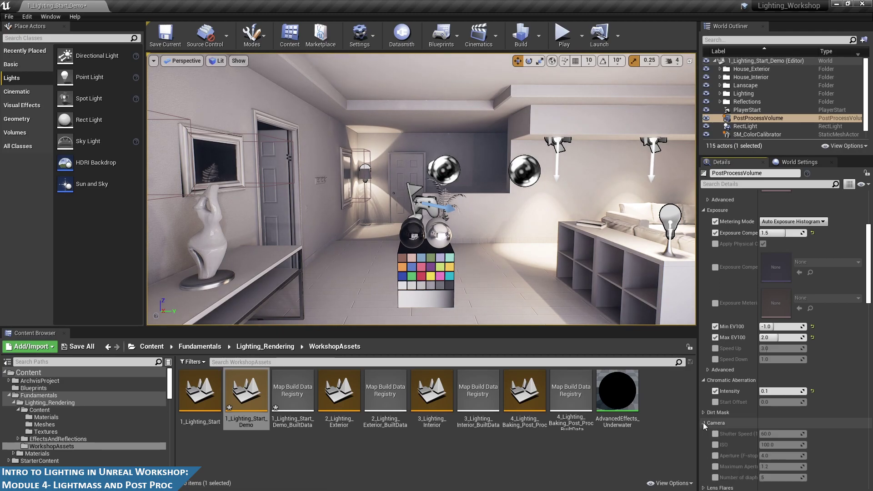
left_click(703, 423)
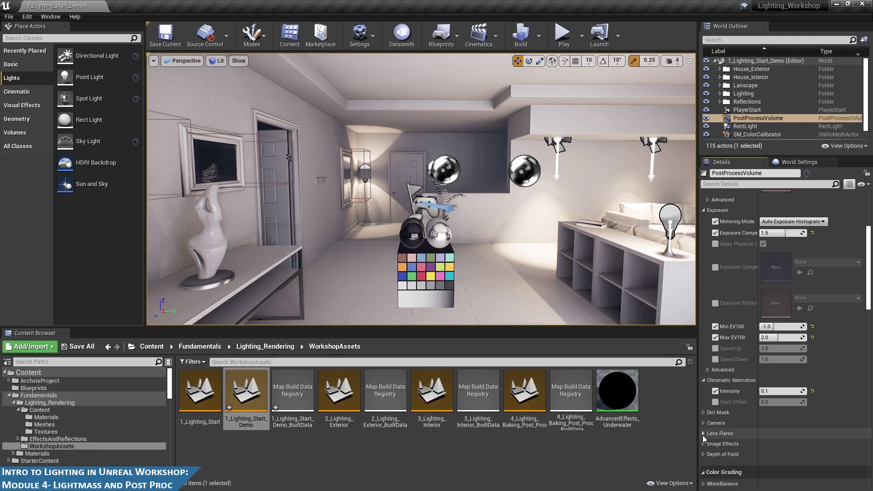
left_click(703, 433)
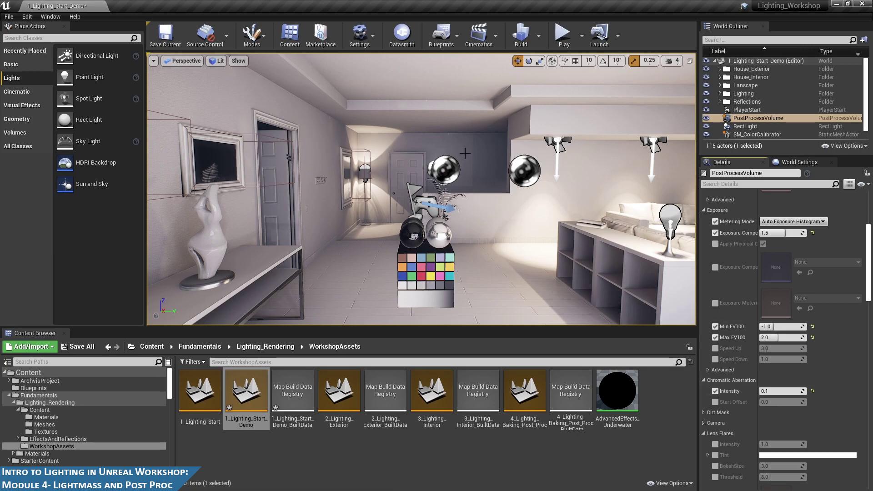
- Select and frame SM_ColorCalibrator outside the house, and angle the view up toward the sun
right_click_drag(567, 180, 567, 179)
left_click(605, 166)
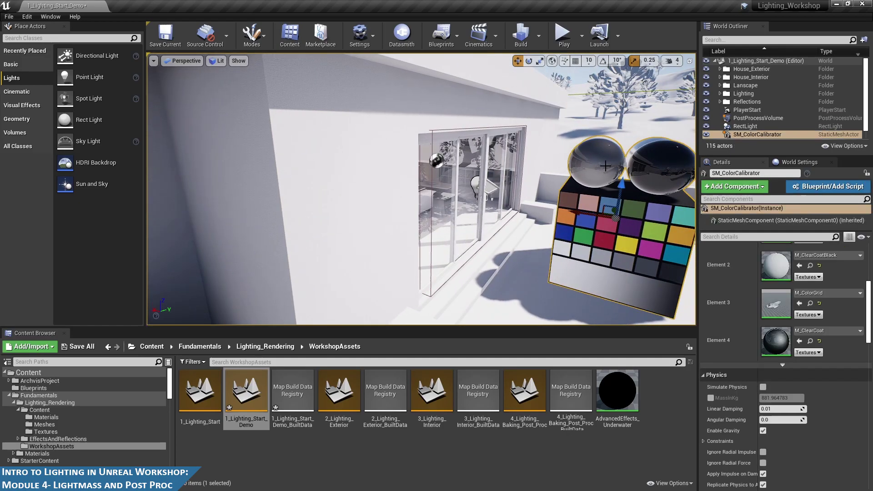
key("f")
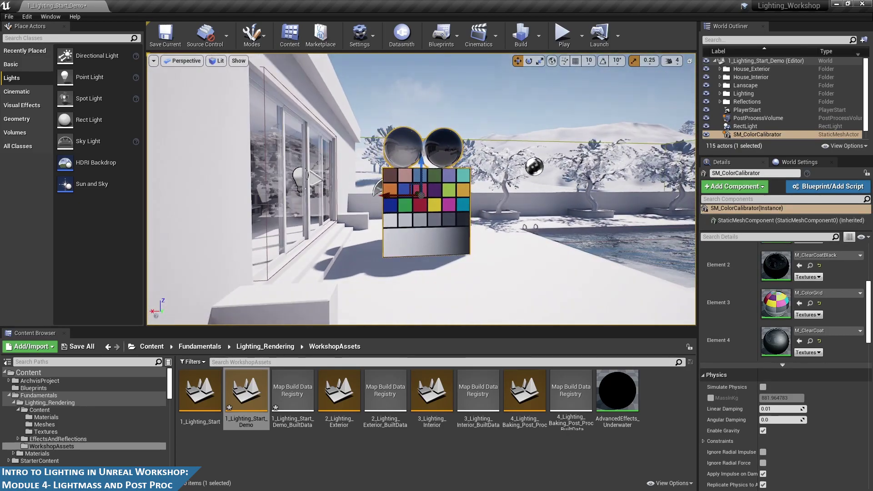
scroll(562, 197, "down", 10)
right_click_drag(561, 197, 562, 196)
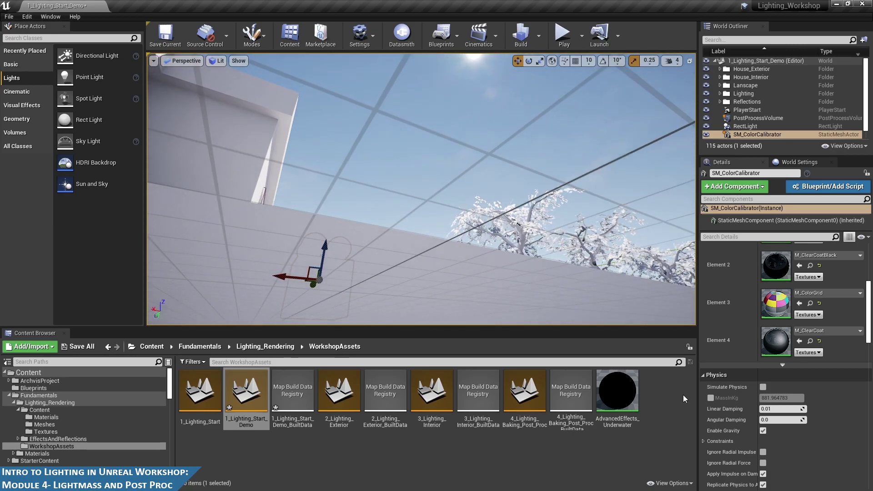
- Reselect the PostProcessVolume and enable its Lens Flares Intensity override at 1.0 while viewing the sun
left_click(757, 117)
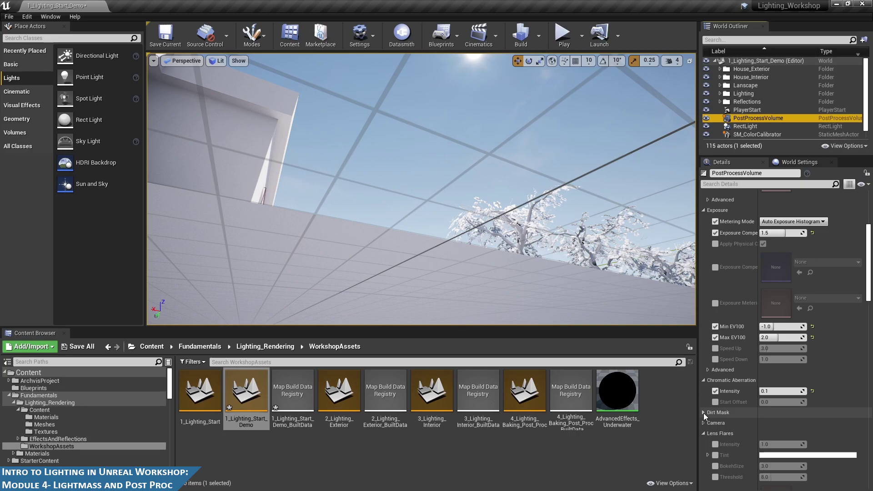
left_click(715, 444)
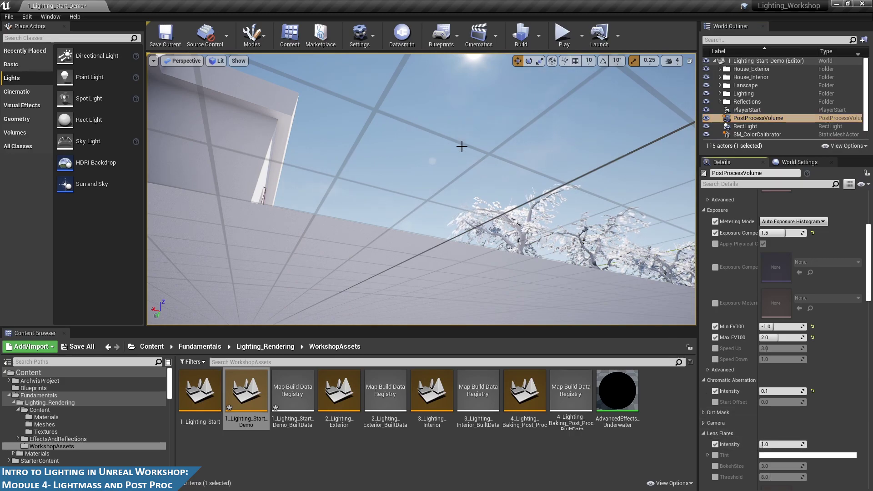
right_click_drag(364, 254, 354, 272)
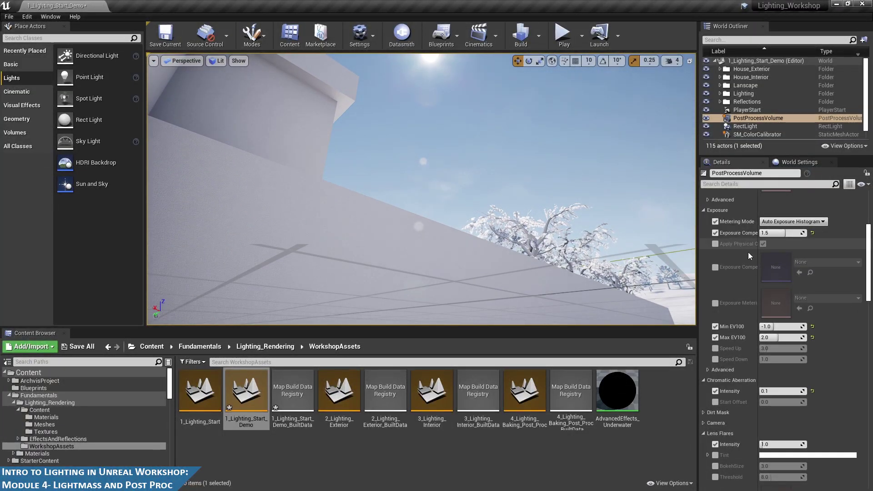
- Switch the Bloom Intensity override off and back on to compare its effect on the sun's flare
scroll(768, 257, "up", 2)
scroll(768, 256, "up", 4)
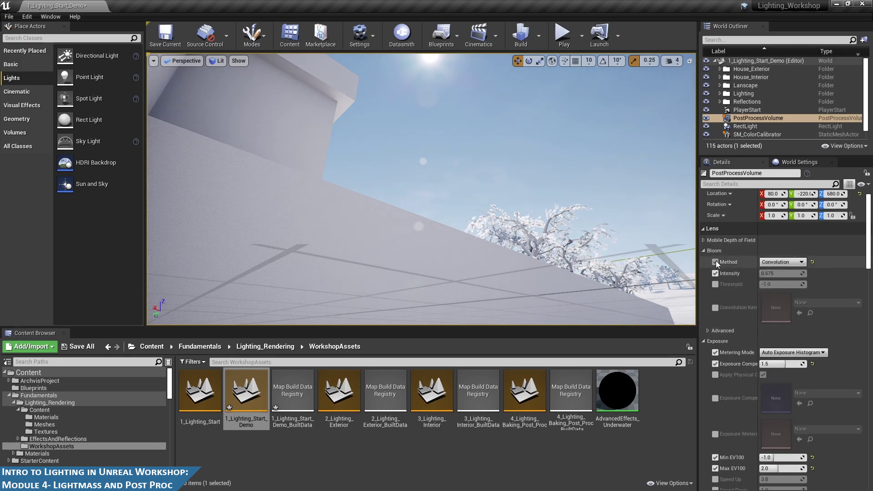
left_click(715, 274)
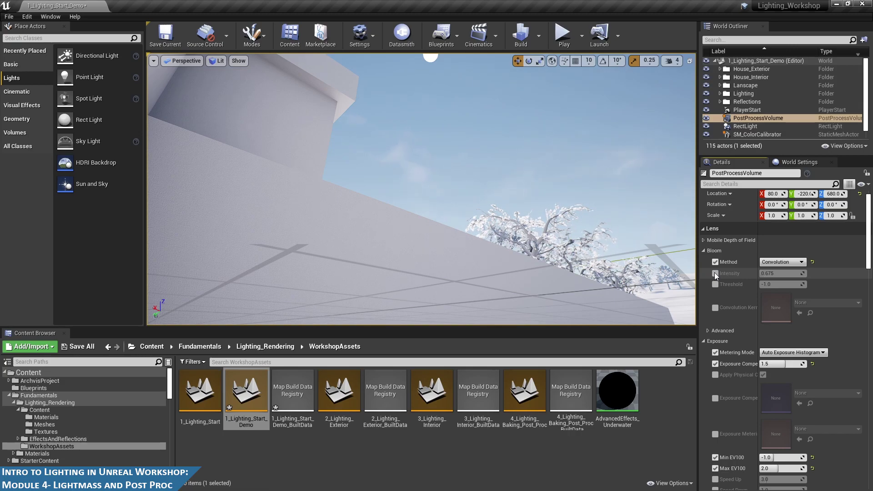
left_click(715, 273)
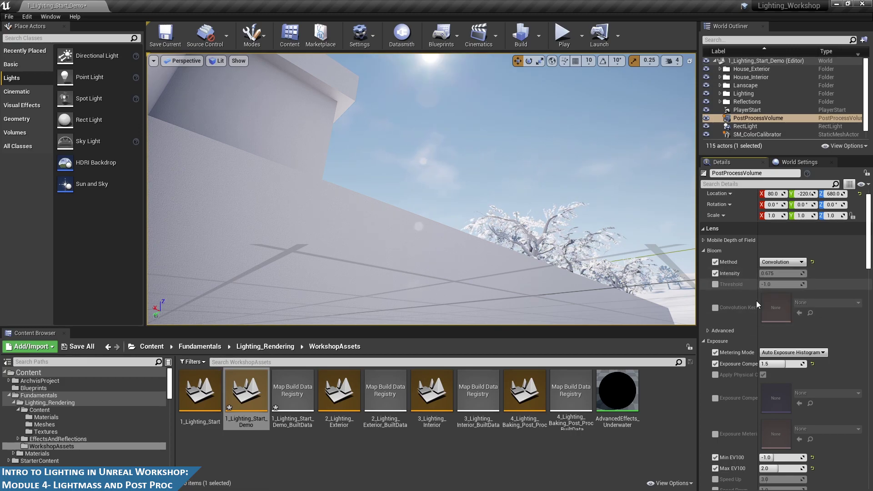
- Raise the Lens Flares Intensity to about 4.35, and enable BokehSize and increase it to about 4.22
scroll(732, 382, "down", 6)
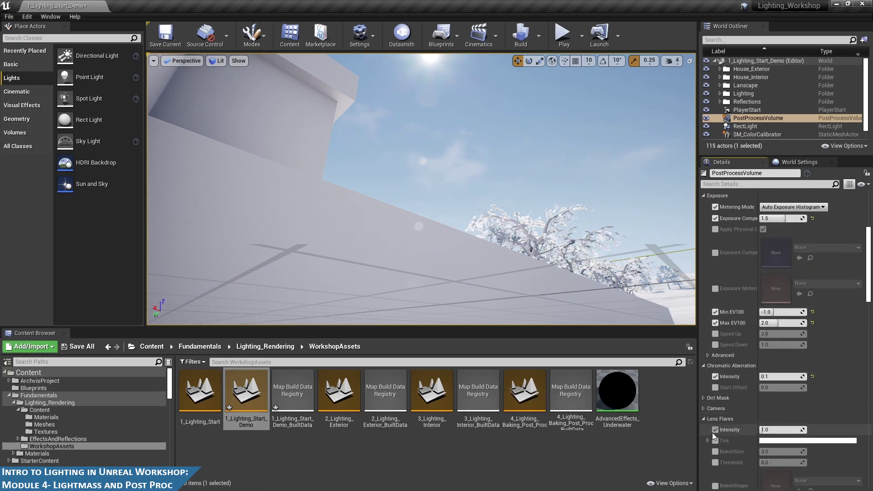
scroll(712, 432, "down", 2)
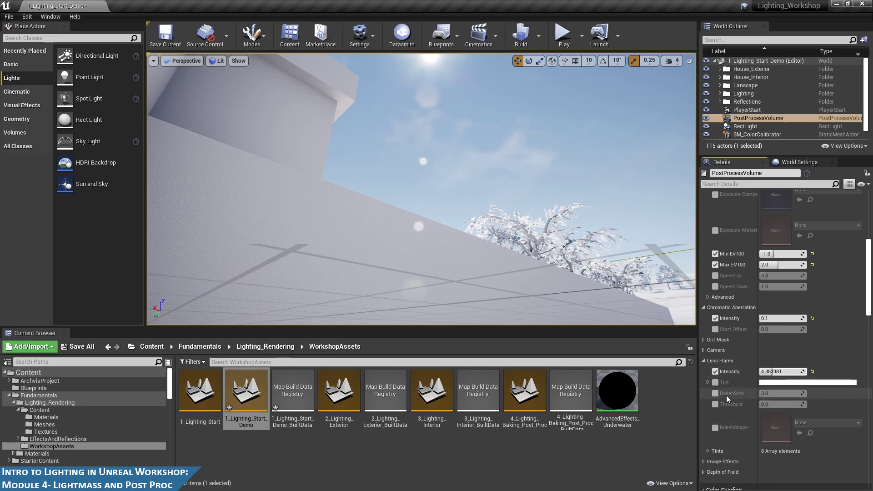
left_click(715, 393)
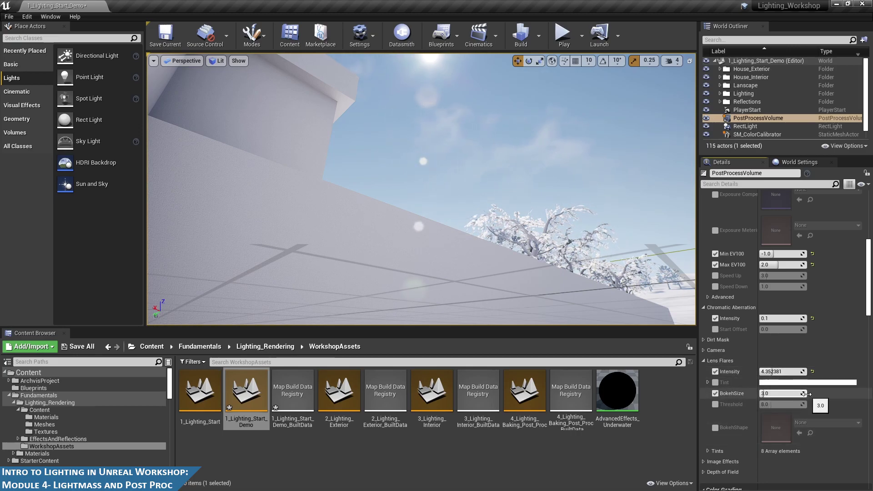
left_click_drag(802, 393, 818, 393)
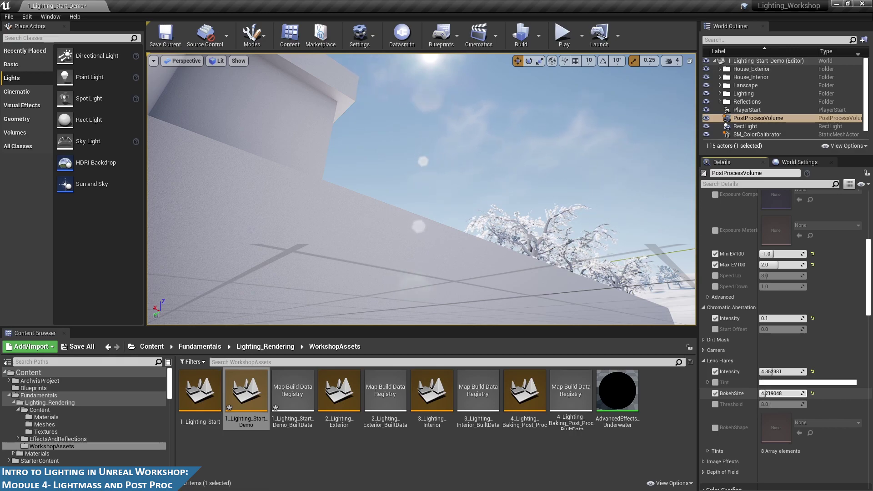
- Enable the Lens Flares Threshold override, lower it to about 3.75, and view the house and trees from farther away
left_click(715, 404)
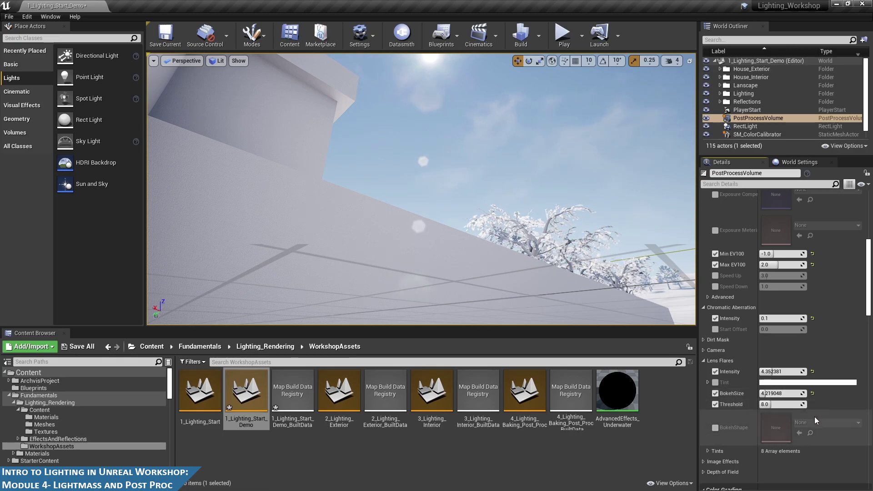
left_click_drag(772, 404, 771, 404)
key("s")
right_click_drag(536, 191, 378, 227)
key("w")
key("d")
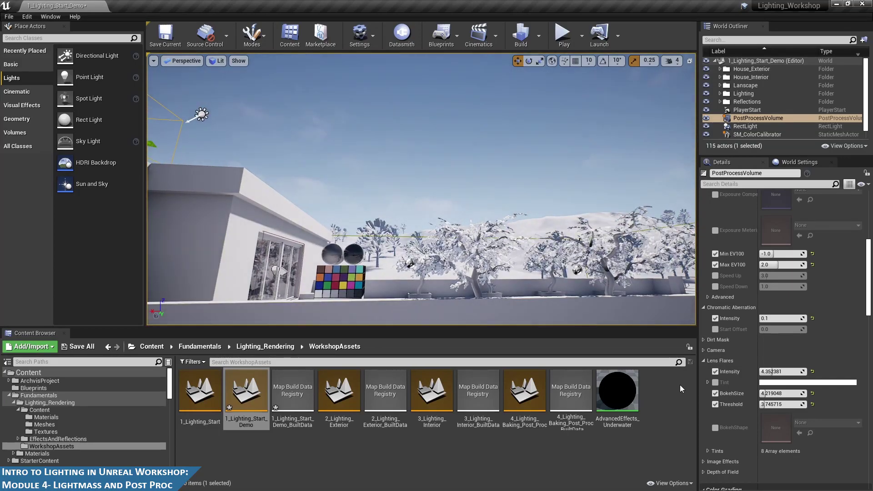
- Try Lens Flares Threshold values of 1, 5, 8, 4 and 6 on the exterior view
left_click(791, 404)
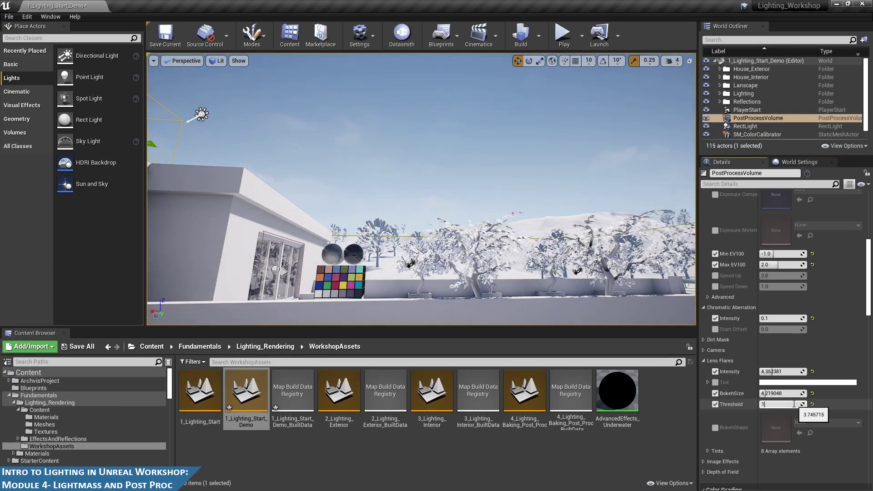
type("1")
key("Return")
type("5")
key("Return")
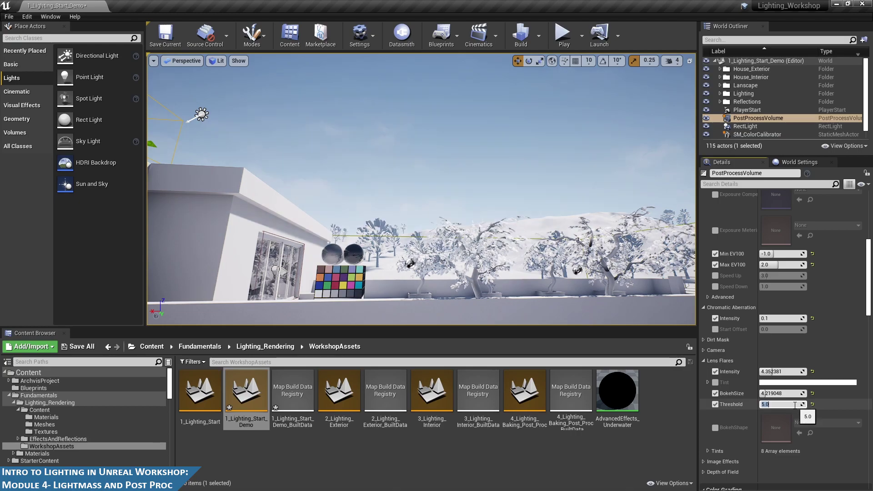
type("8")
key("Return")
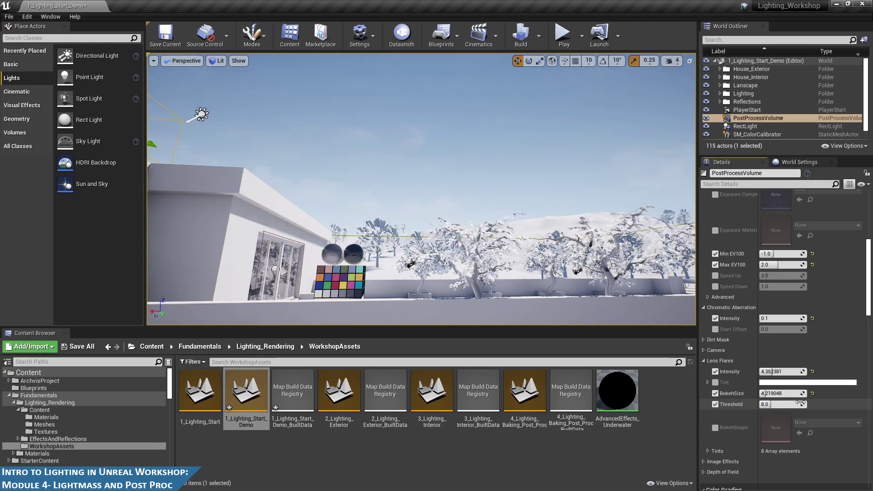
left_click(776, 404)
type("4")
key("Return")
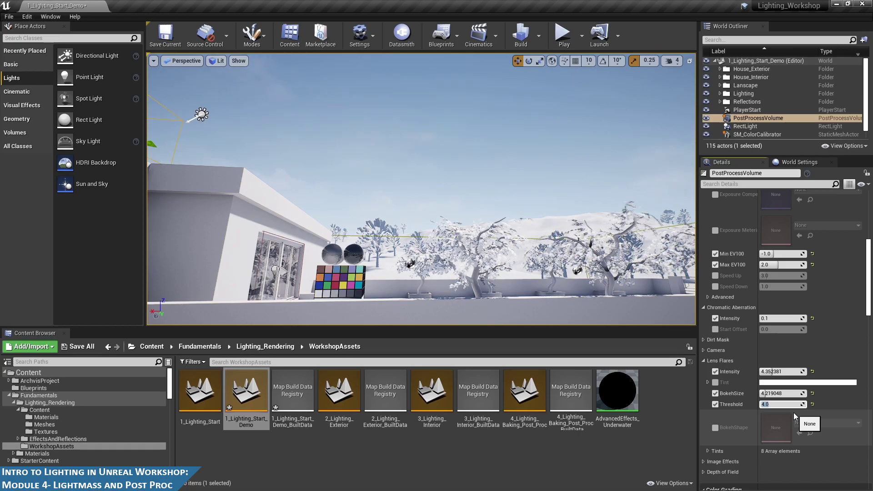
type("6")
key("Return")
- Expand the Depth of Field settings, and frame SM_ColorCalibrator and orbit around it to face the house's glass doors
scroll(772, 412, "down", 2)
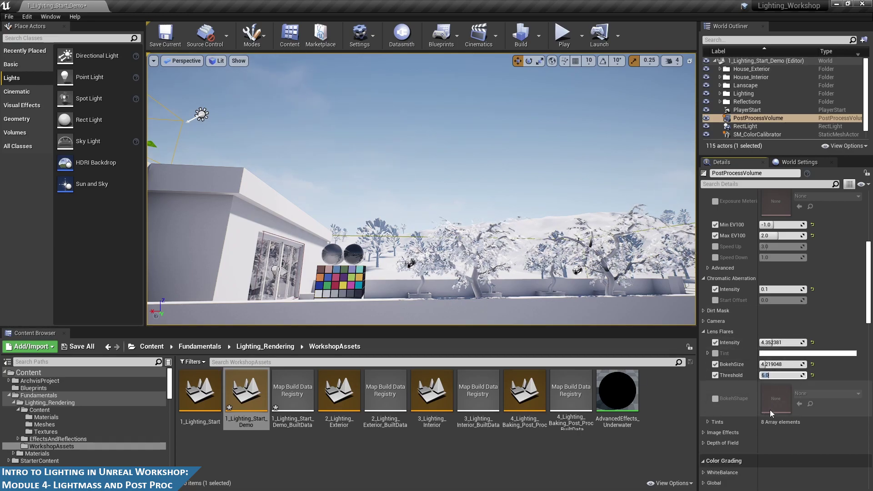
scroll(770, 410, "down", 2)
left_click(703, 413)
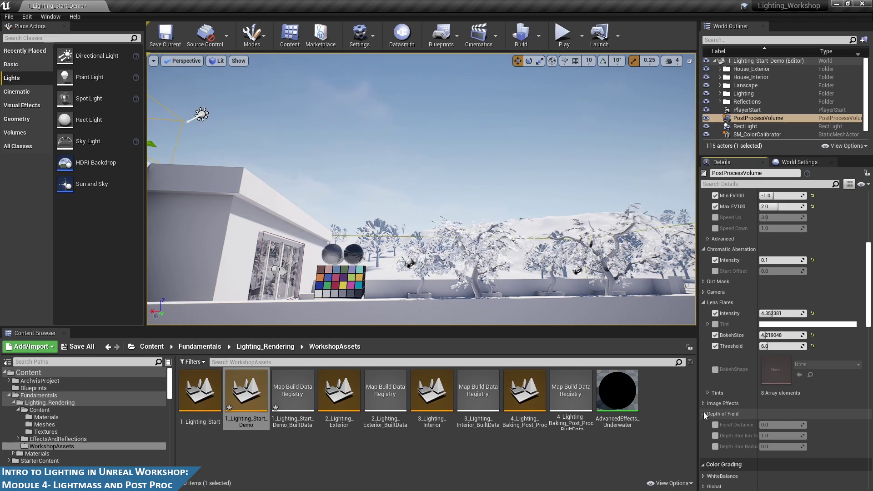
left_click_drag(442, 191, 442, 180)
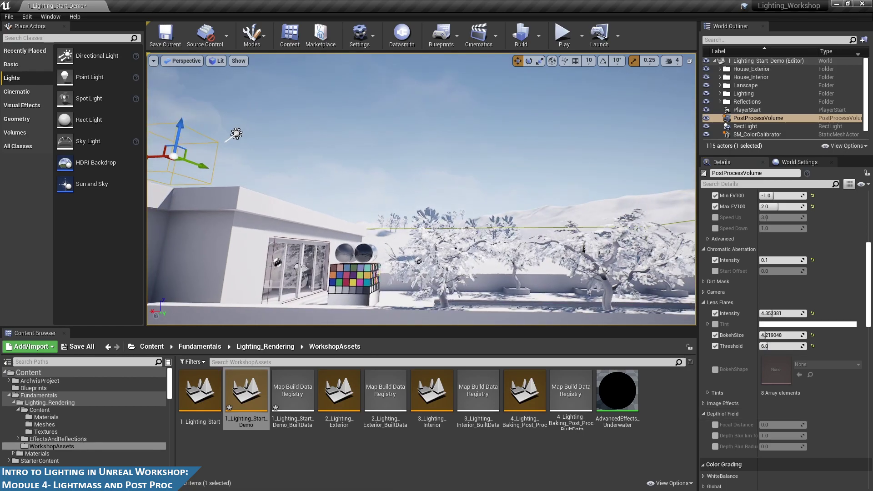
double_click(757, 134)
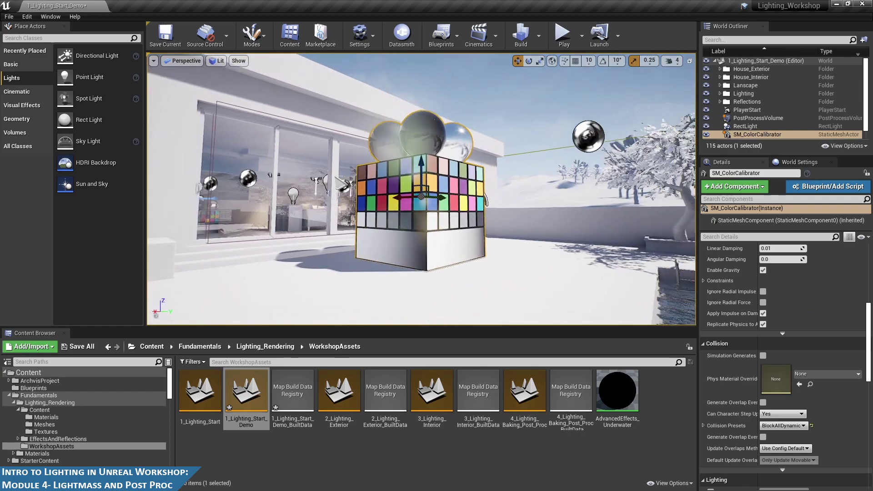
left_click_drag(482, 195, 386, 220, "alt")
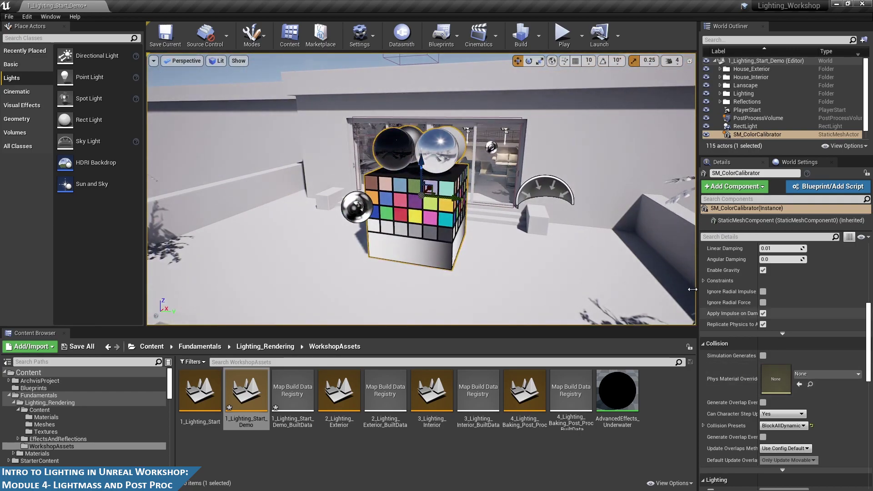
- Reselect the PostProcessVolume, collapse its Depth of Field settings, and set the Lens Flares Threshold to 8
left_click(754, 118)
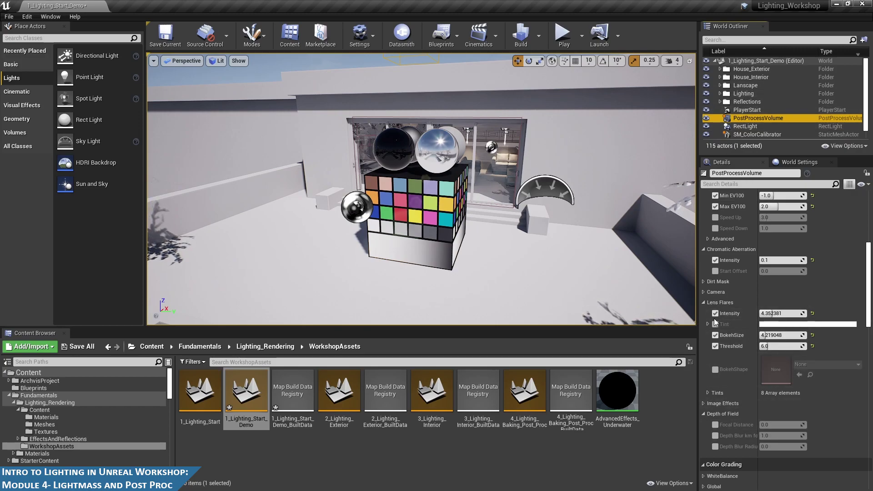
left_click(704, 413)
left_click(780, 346)
type("8")
key("Return")
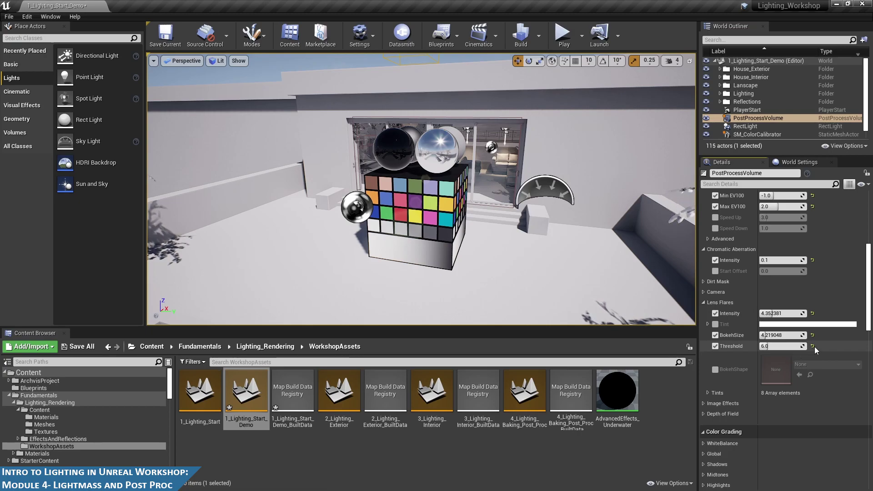
- Expand the White Balance settings under Color Grading and enable the Temp override
right_click_drag(659, 282, 623, 279)
scroll(767, 386, "down", 3)
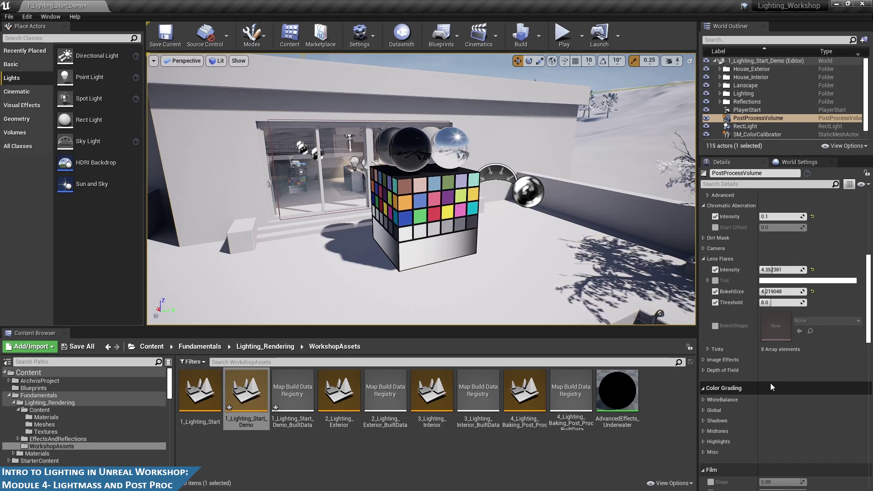
scroll(758, 377, "down", 2)
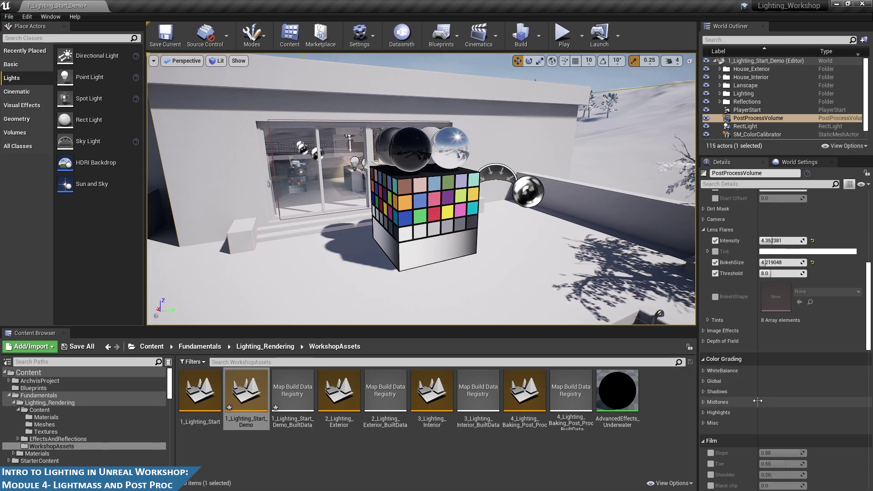
left_click(703, 371)
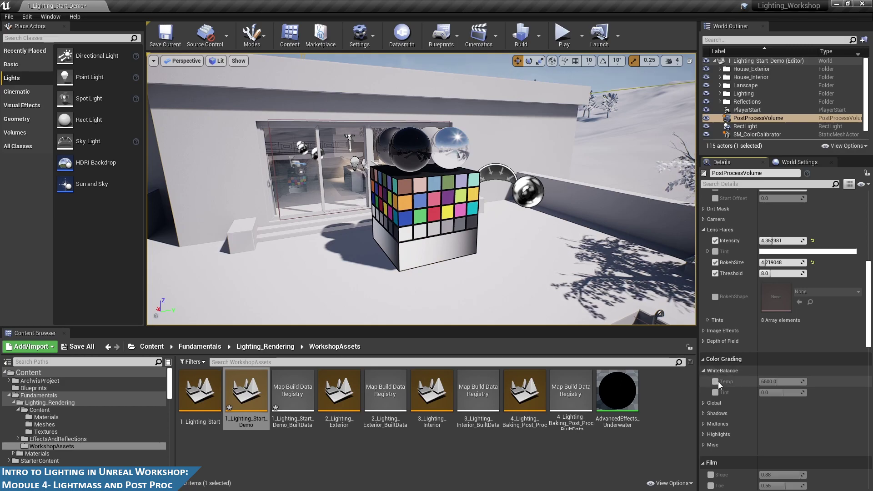
left_click(714, 382)
- Go into the house interior, reset the Lens Flares BokehSize to its default, and set the Lens Flares Intensity to 0.2
scroll(491, 268, "down", 5)
mouse_move(494, 218)
left_mouse_down("alt")
mouse_move(453, 215)
mouse_move(486, 212)
left_mouse_up("alt")
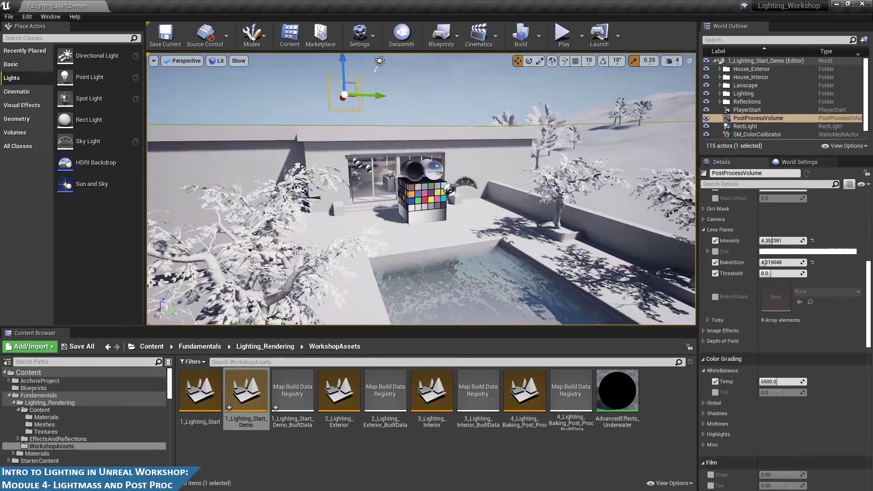
scroll(486, 211, "up", 5)
scroll(486, 211, "up", 10)
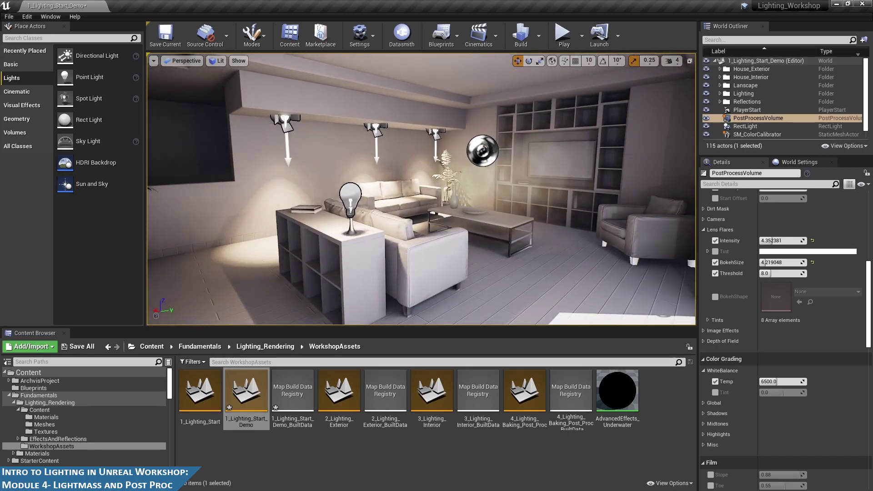
left_click_drag(477, 157, 412, 160, "alt")
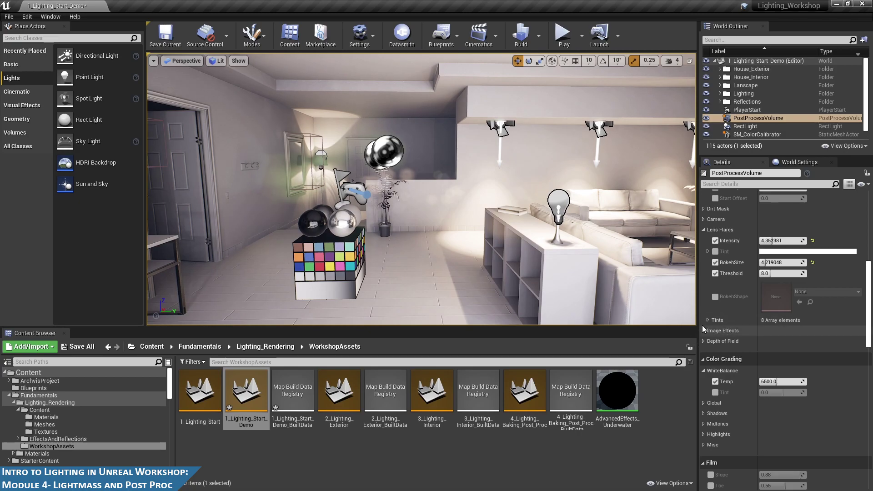
left_click(812, 242)
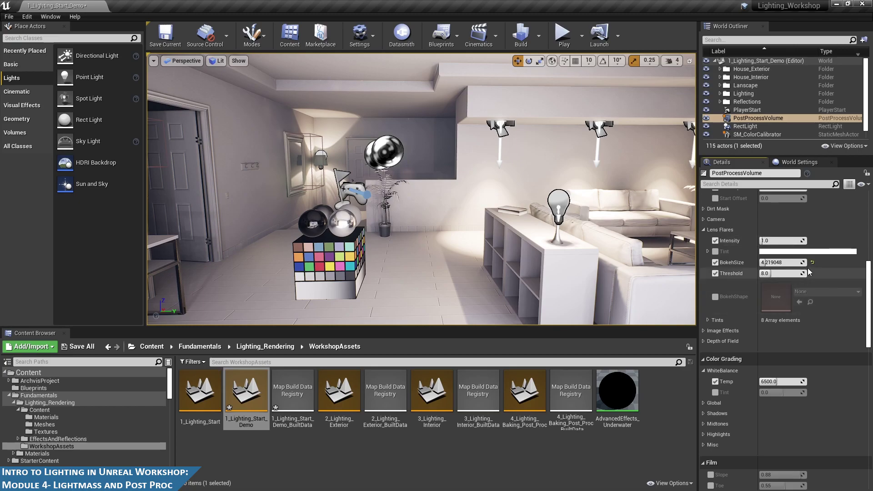
left_click(812, 262)
mouse_move(446, 189)
right_mouse_down()
mouse_move(509, 191)
mouse_move(444, 192)
right_mouse_up()
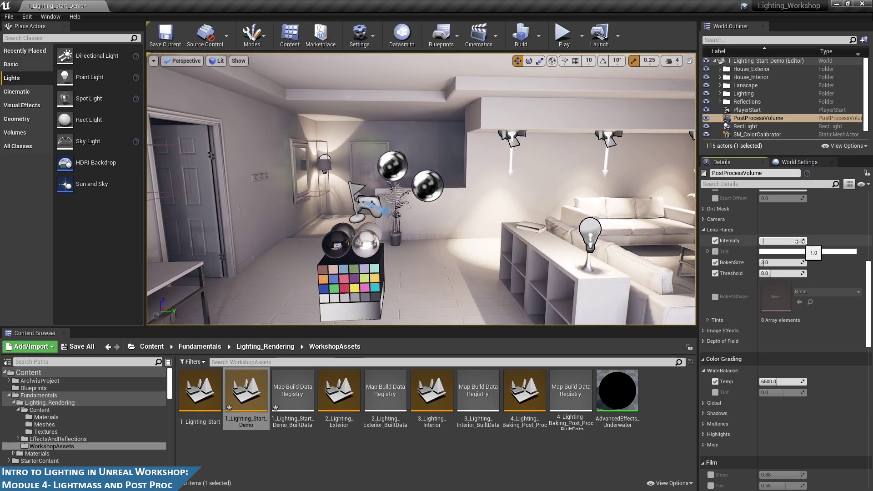
- Frame SM_ColorCalibrator outside the house, orbit around it to see its sunlit chart and spheres, and reselect the PostProcessVolume
right_click_drag(564, 250, 548, 270)
right_click_drag(470, 246, 529, 229)
left_click(529, 229)
key("f")
scroll(545, 241, "down", 5)
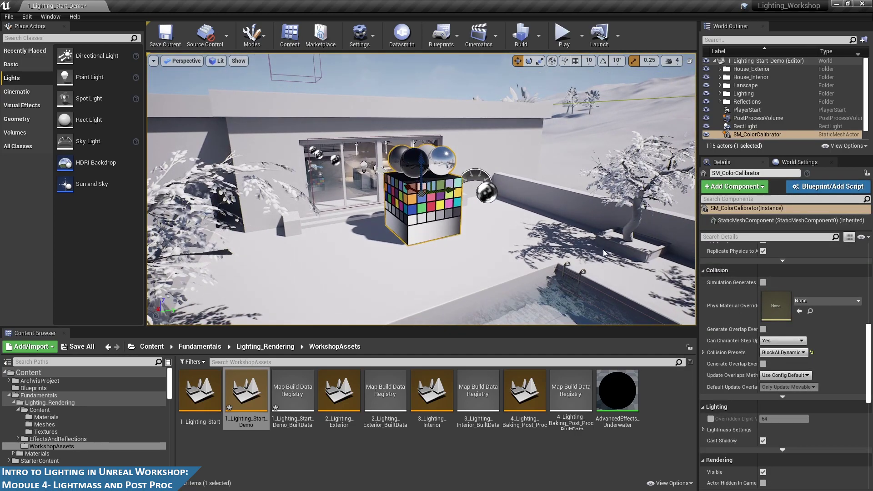
left_click_drag(600, 254, 677, 241, "alt")
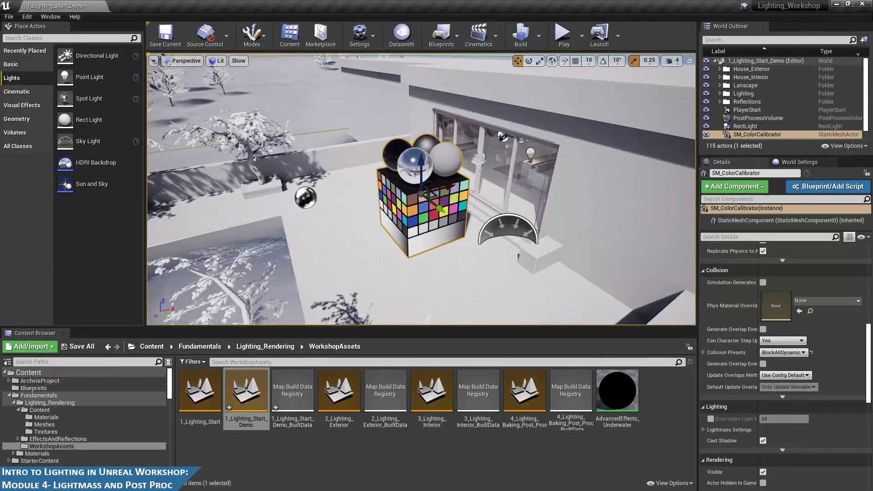
scroll(369, 101, "up", 5)
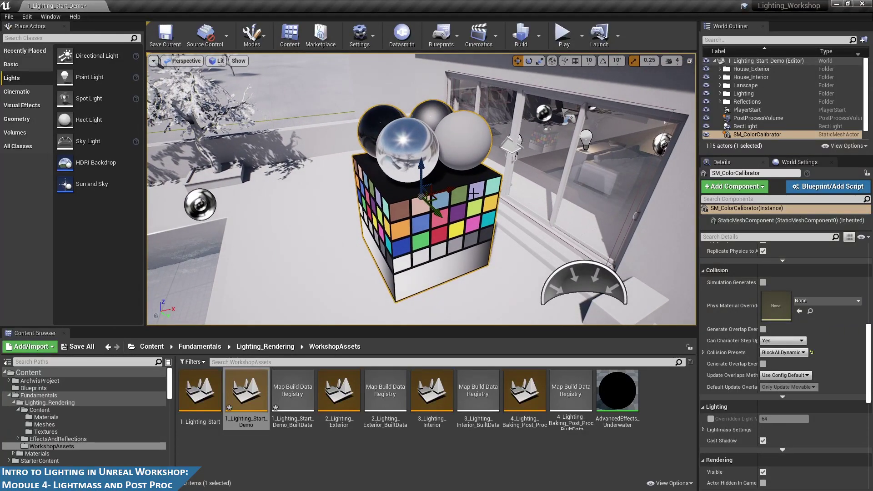
left_click_drag(576, 219, 630, 204, "alt")
left_click(758, 118)
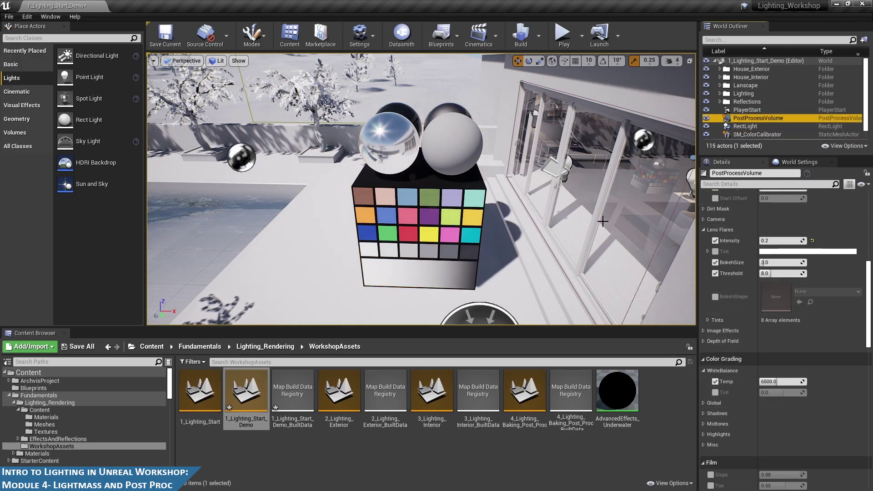
- Try White Balance Temp values of 8300, about 10357 and about 4957 while viewing the color calibrator from several sides
left_click(803, 381)
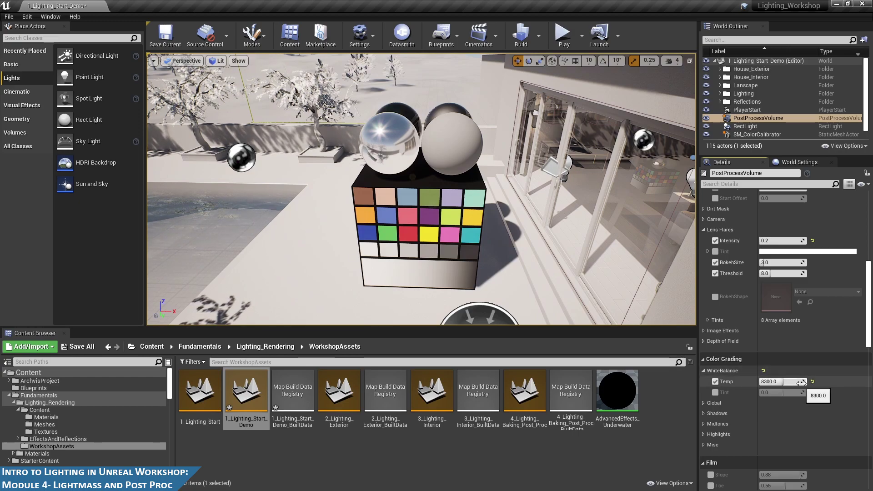
left_click_drag(788, 382, 791, 382)
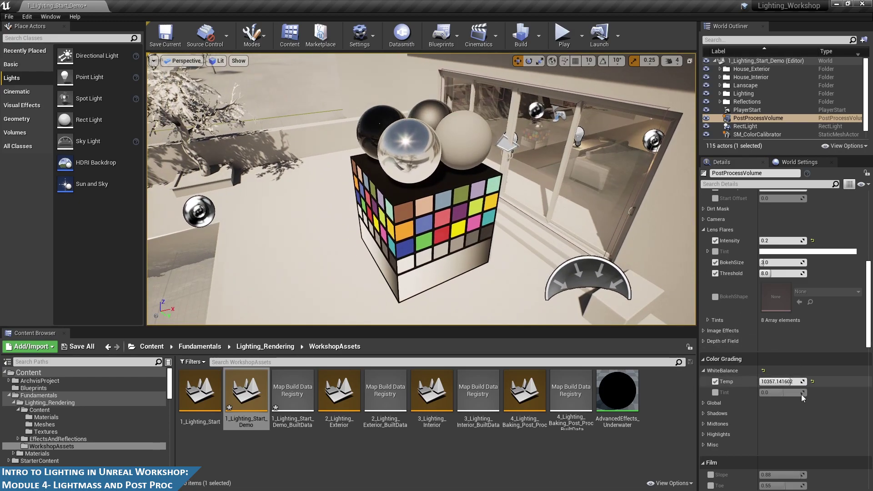
left_click_drag(778, 381, 793, 381)
right_click_drag(508, 226, 360, 241)
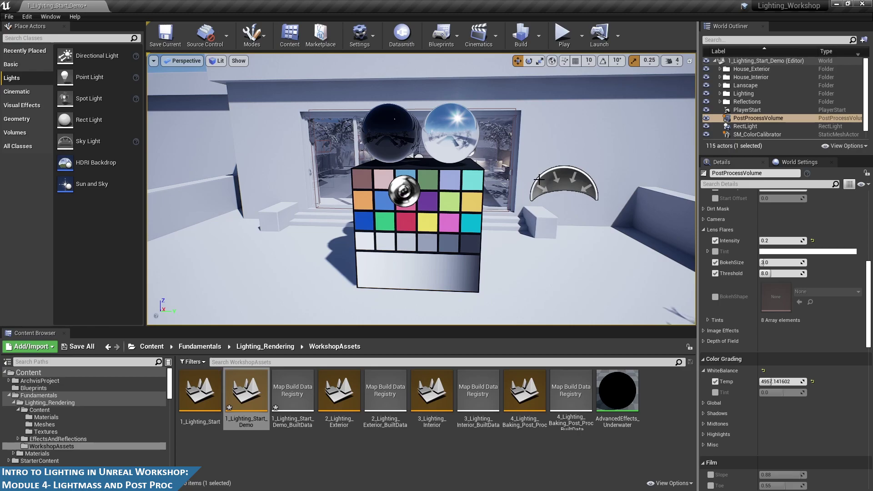
left_click_drag(384, 240, 281, 232, "alt")
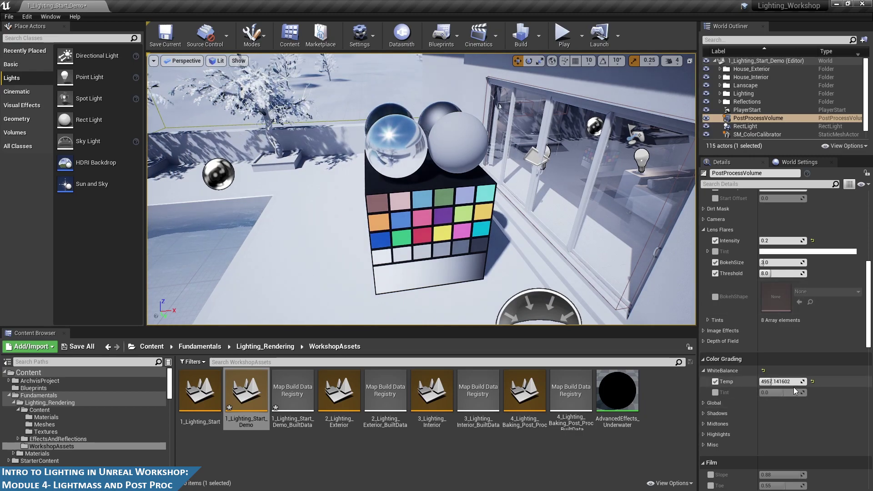
- Set the White Balance Temp to 6500, try 6250 while orbiting the calibrator, and return it to 6500
left_click(783, 381)
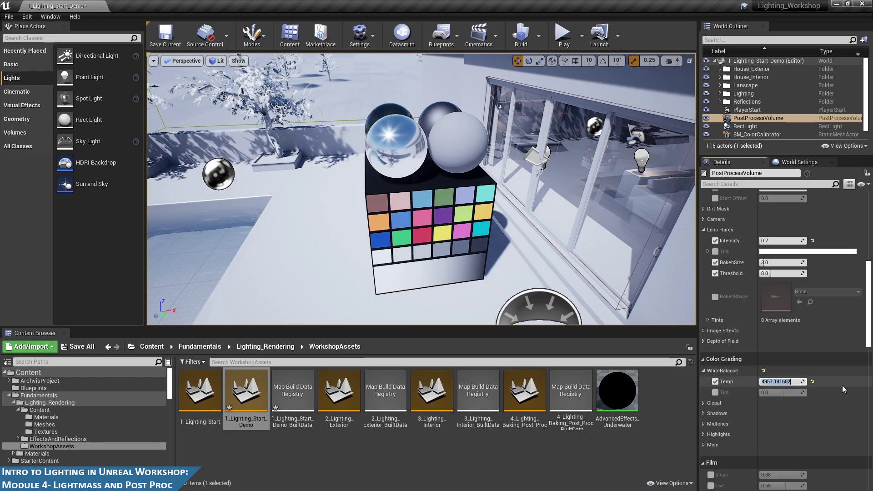
type("6500")
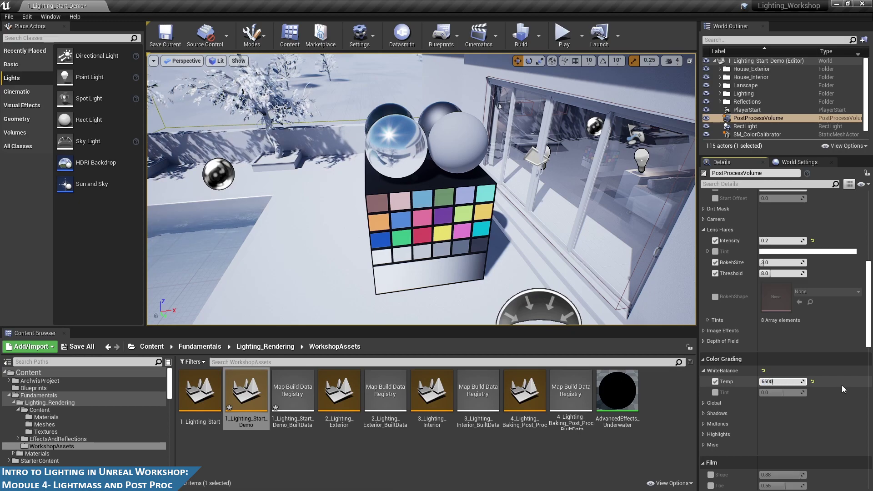
key("Return")
type("6250")
key("Return")
left_click_drag(498, 120, 491, 104, "alt")
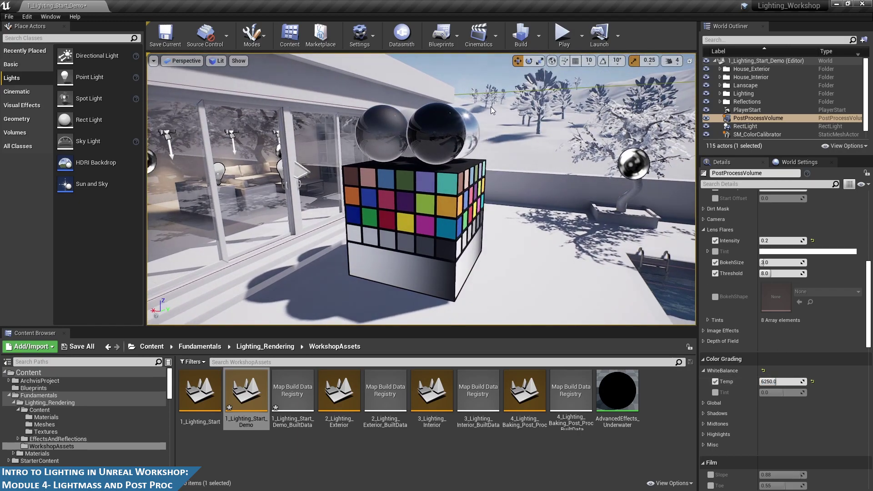
left_click(767, 381)
type("6500")
key("Return")
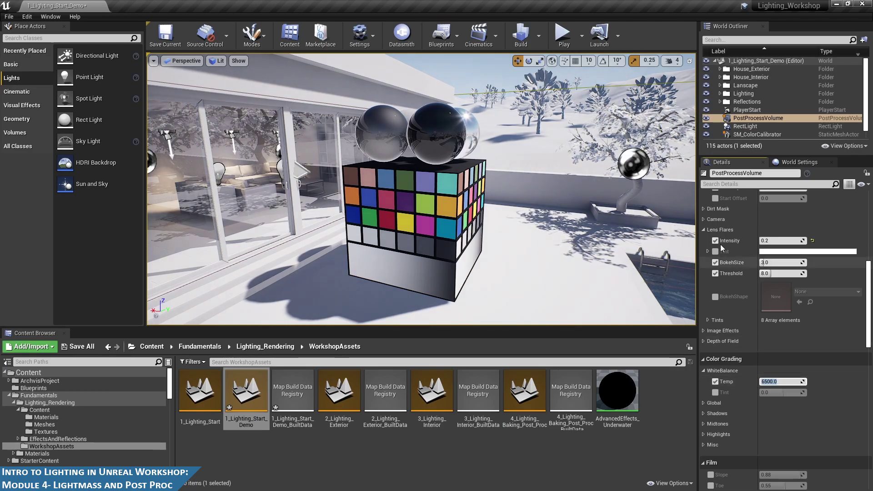
- Enable the White Balance Tint override, try a value of 0.4, reset it, and disable the override
left_click_drag(493, 164, 366, 169, "alt")
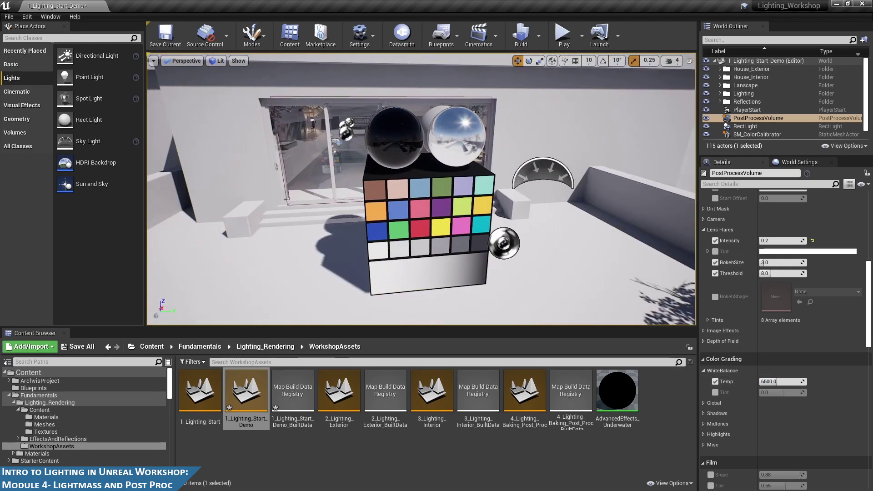
left_click(716, 393)
mouse_move(803, 393)
left_mouse_down()
mouse_move(772, 393)
mouse_move(795, 392)
left_mouse_up()
right_click_drag(520, 189, 521, 189)
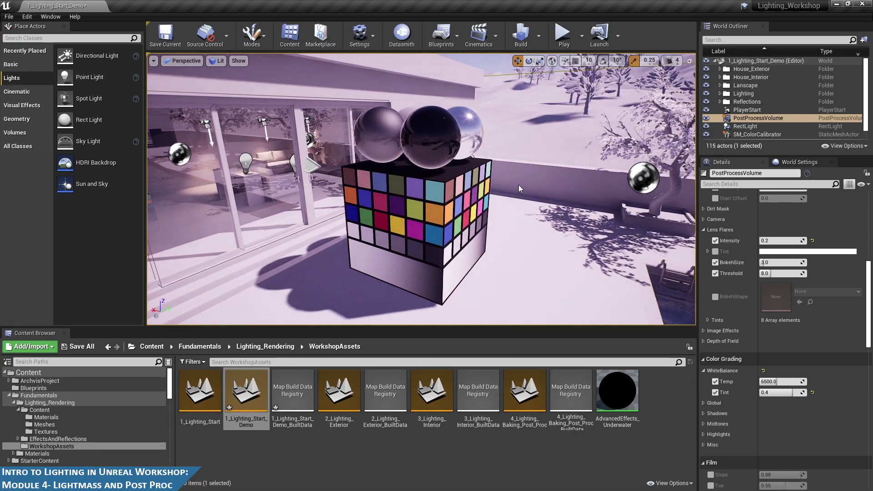
left_click(812, 392)
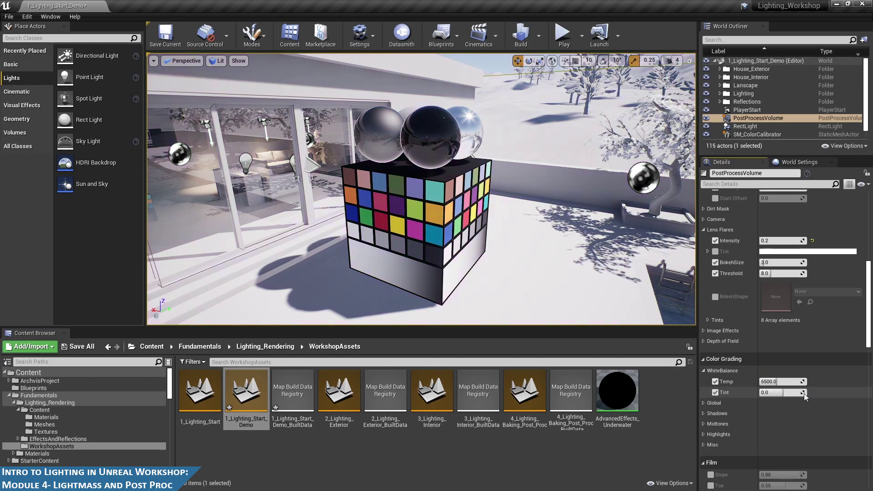
left_click(714, 393)
- Expand the Global color grading settings, enable the Saturation override, and raise the overall saturation to 1.06
left_click(703, 402)
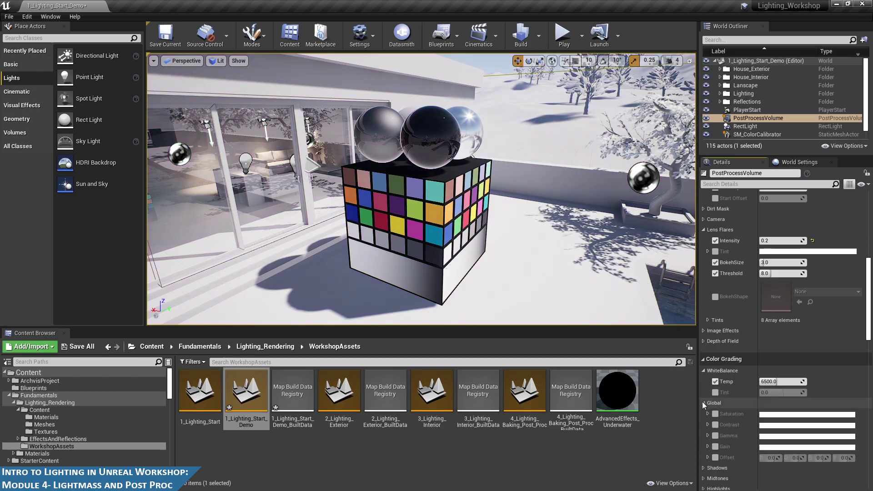
scroll(749, 397, "down", 2)
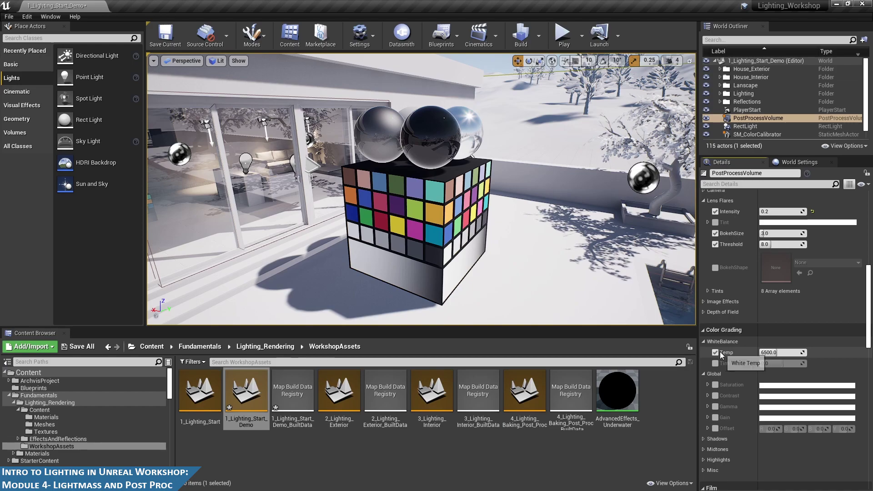
left_click(715, 384)
left_click(707, 385)
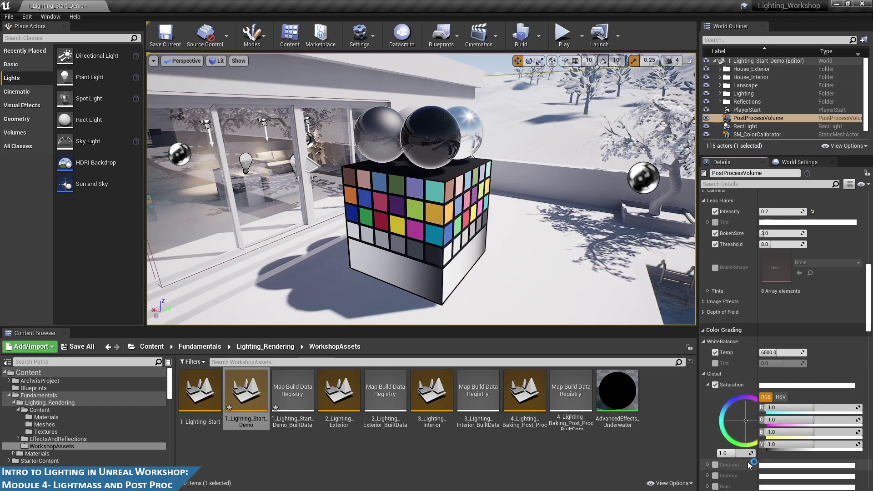
mouse_move(746, 453)
left_mouse_down()
mouse_move(763, 453)
mouse_move(750, 454)
left_mouse_up()
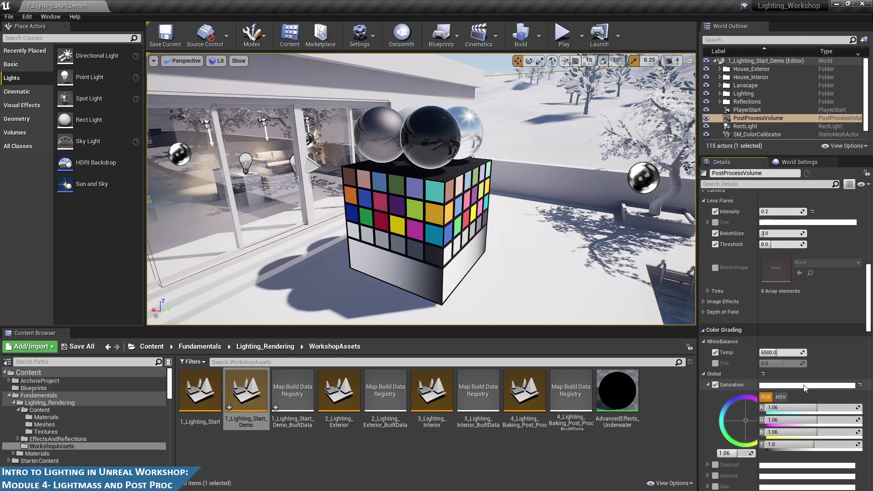
- Enable the Global Contrast override and raise the overall contrast to 1.1
left_click(715, 464)
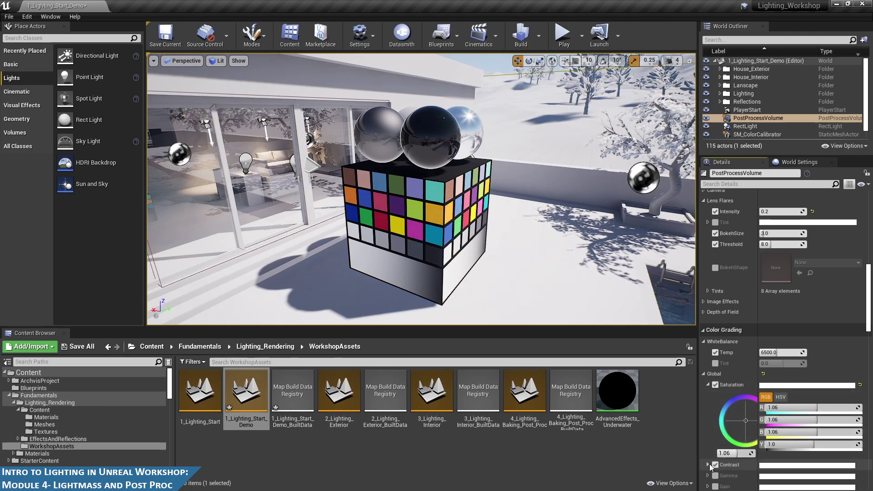
left_click(707, 465)
scroll(733, 445, "down", 2)
left_click_drag(729, 475, 739, 474)
- Move to a living room view and toggle the Global Contrast override off and on to compare the result
right_click_drag(497, 214, 432, 139)
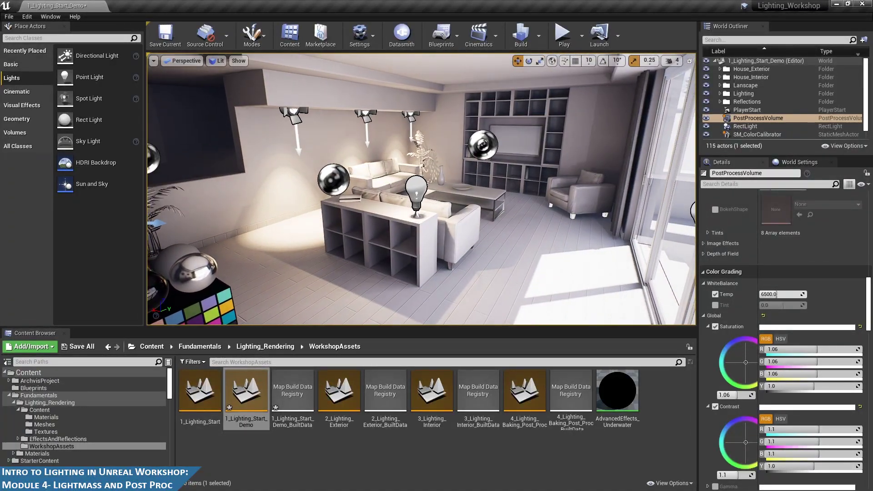
left_click(715, 406)
left_click(715, 406)
left_click(715, 407)
left_click(715, 407)
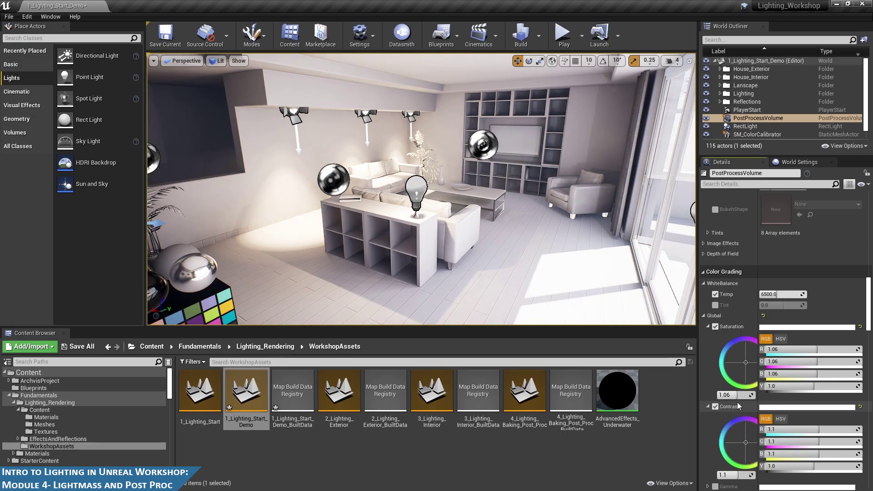
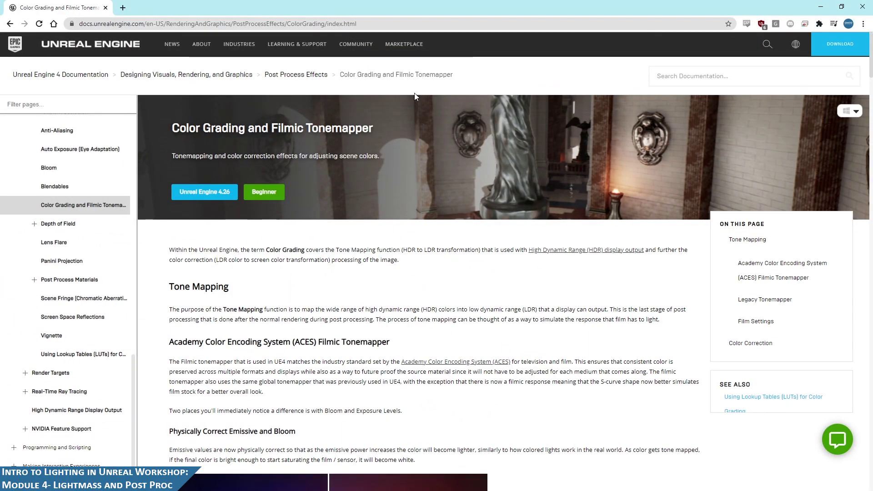
- Switch to the browser, look through the documentation's page list, and highlight the Academy Color Encoding System heading on the Color Grading page
scroll(63, 221, "down", 1)
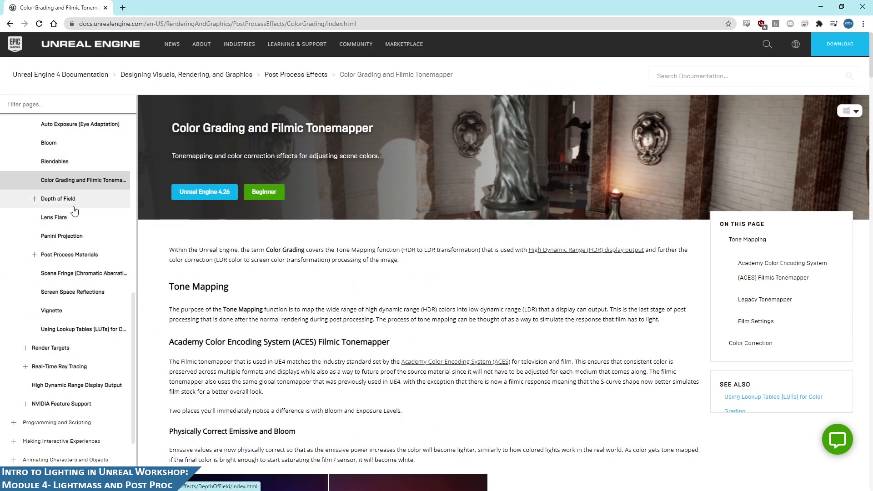
scroll(71, 206, "up", 3)
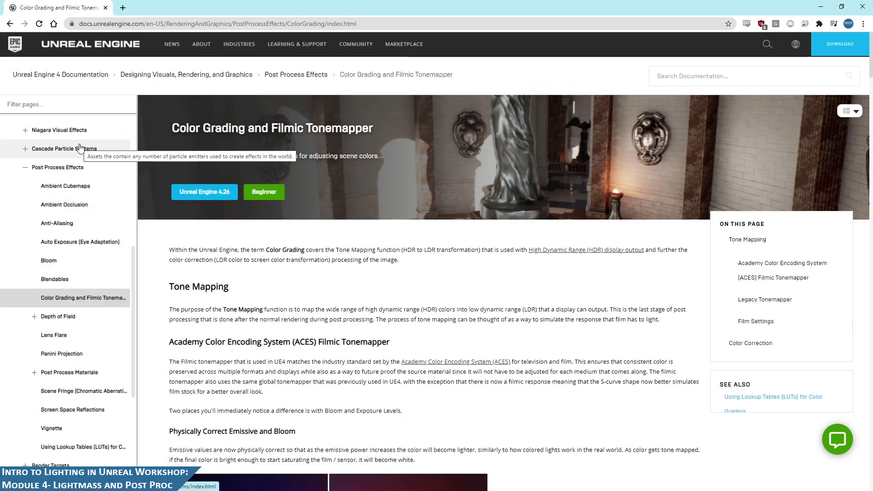
scroll(82, 150, "down", 6)
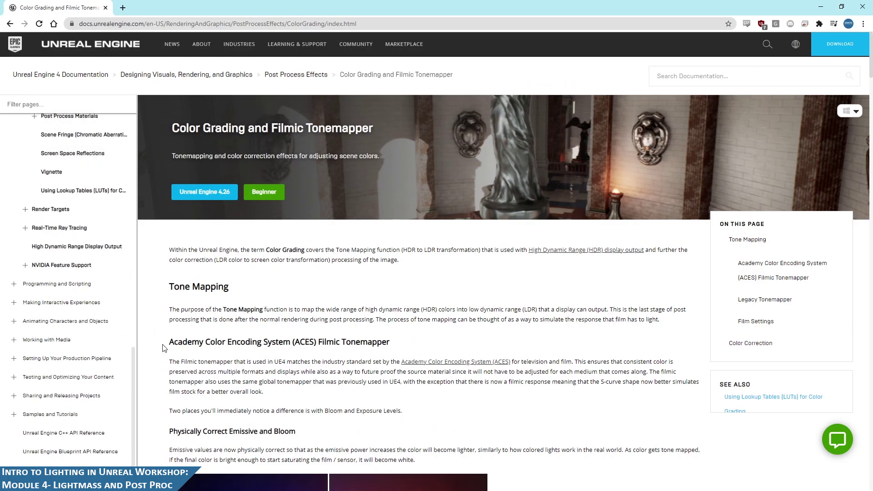
left_click_drag(169, 340, 294, 342)
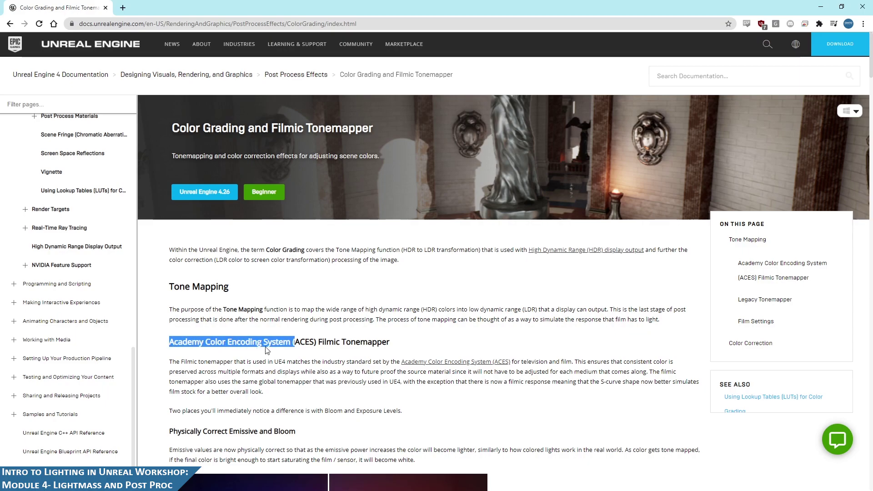
- Read the ACES Filmic Tonemapper section and compare the filmic and legacy tonemapper images for emissive bloom and exposure levels
left_click(320, 346)
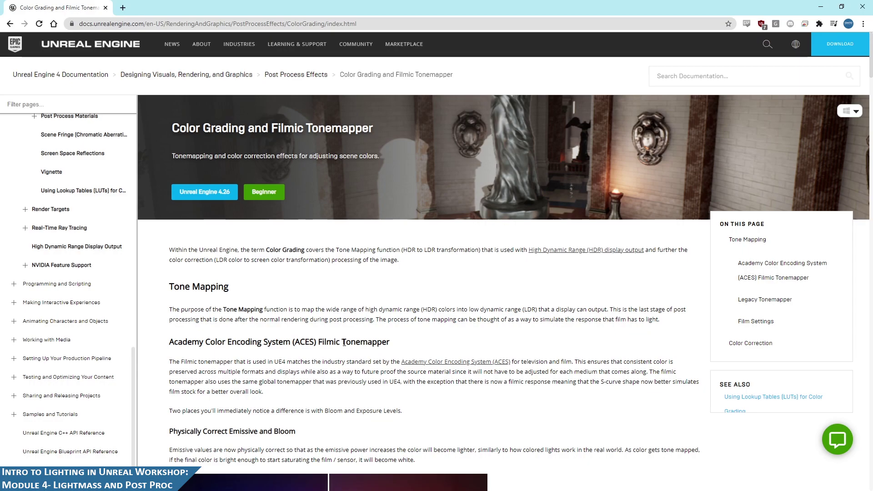
scroll(344, 342, "down", 6)
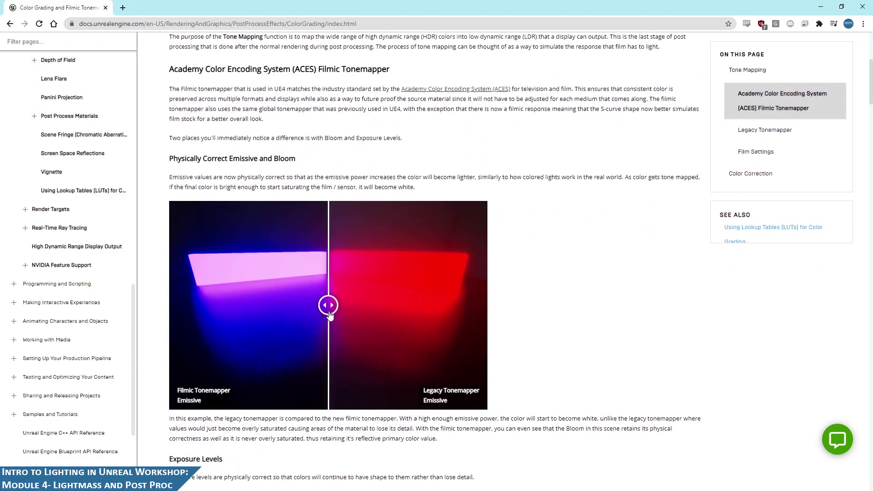
left_click_drag(329, 313, 458, 305)
scroll(443, 342, "down", 1)
scroll(445, 297, "down", 8)
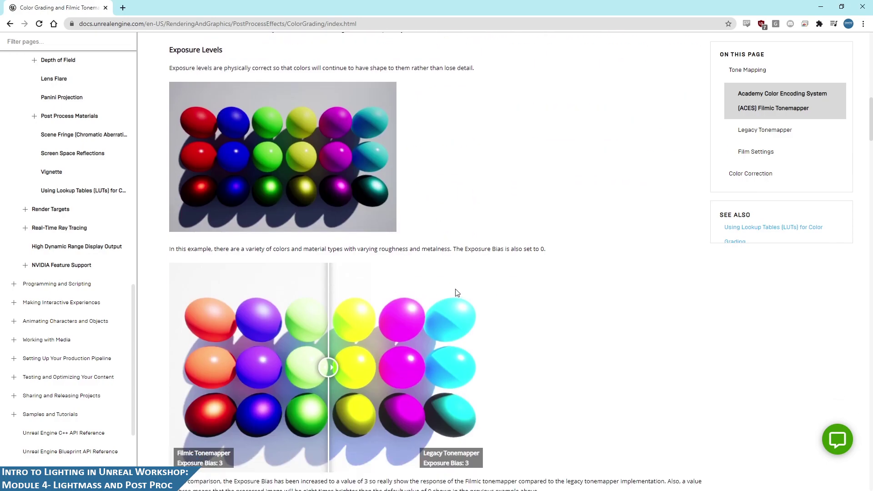
scroll(457, 293, "down", 4)
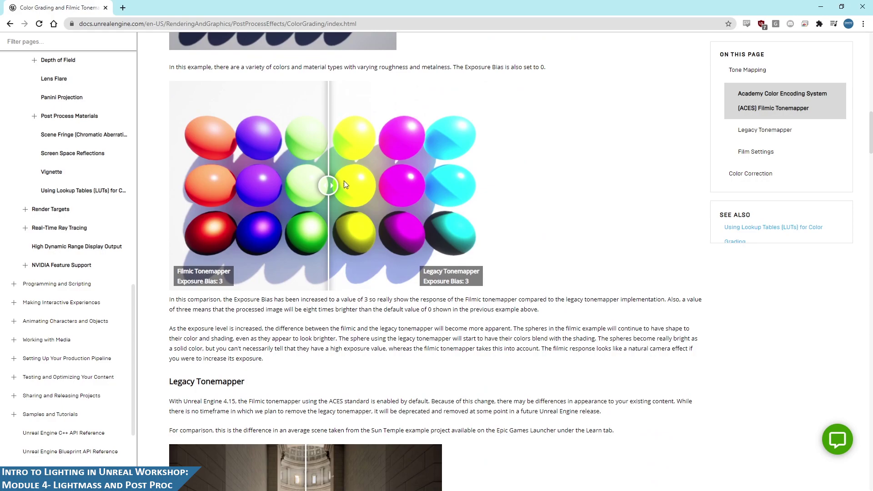
left_click_drag(314, 193, 332, 200)
- Examine the Sun Temple comparison in the Legacy Tonemapper section and the Film values recommended for keeping the legacy look
scroll(558, 241, "down", 6)
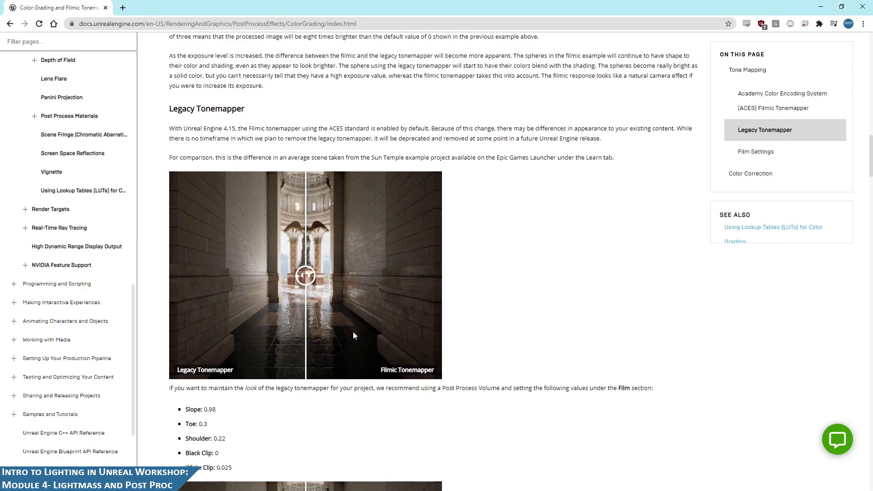
left_click_drag(301, 282, 396, 293)
scroll(502, 295, "down", 4)
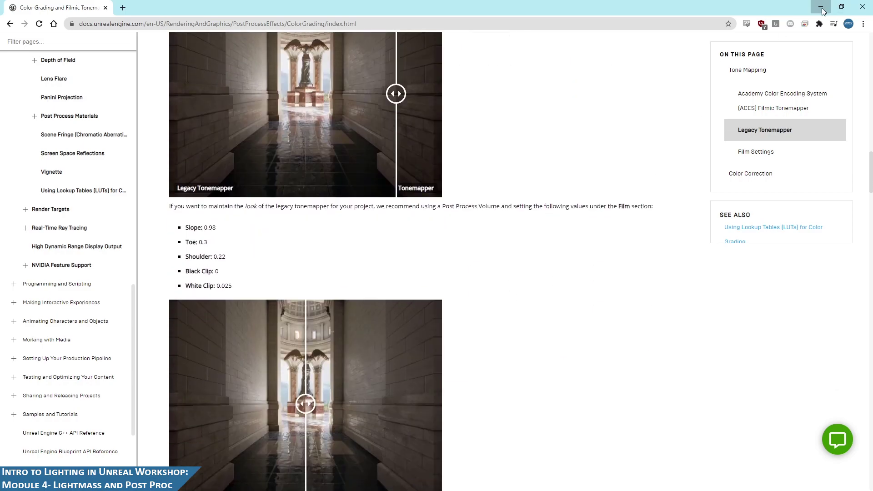
- Return to the Unreal Editor, show the color calibrator in the living room view, and lower the overall Global saturation to 0.92
left_click(821, 7)
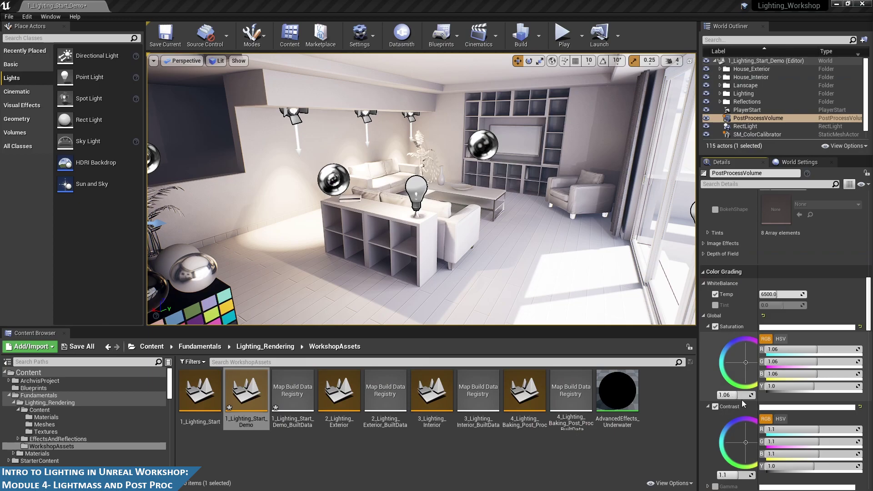
right_click_drag(478, 204, 452, 206)
mouse_move(748, 397)
left_mouse_down()
mouse_move(725, 397)
mouse_move(743, 396)
left_mouse_up()
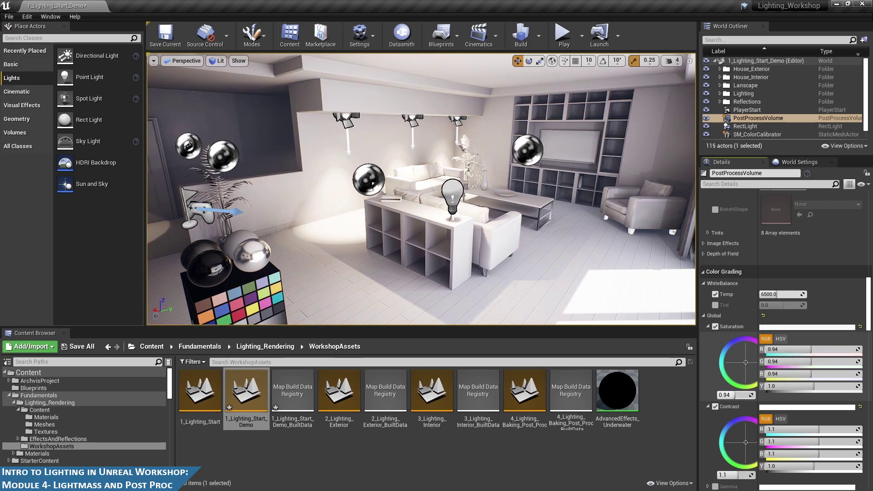
right_click_drag(380, 133, 380, 133)
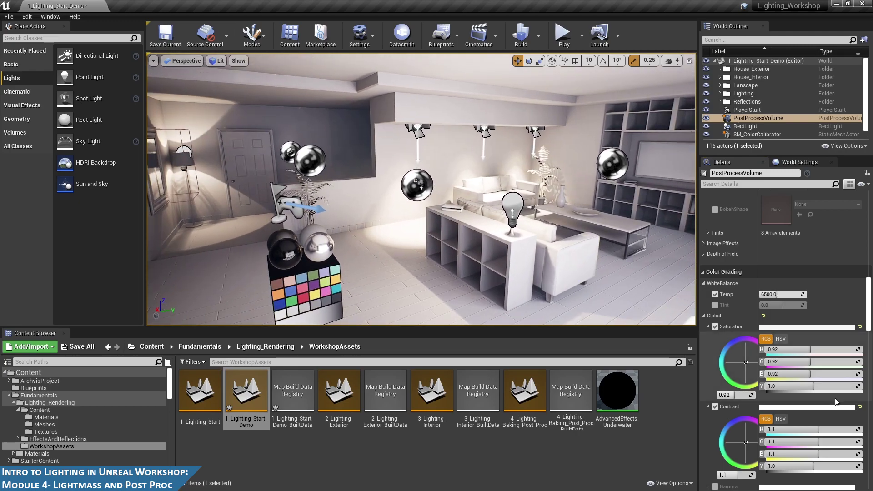
- Expand the Global Gamma settings, enable the Gamma override, and lower the overall gamma to 0.68
scroll(741, 345, "down", 2)
scroll(741, 346, "down", 4)
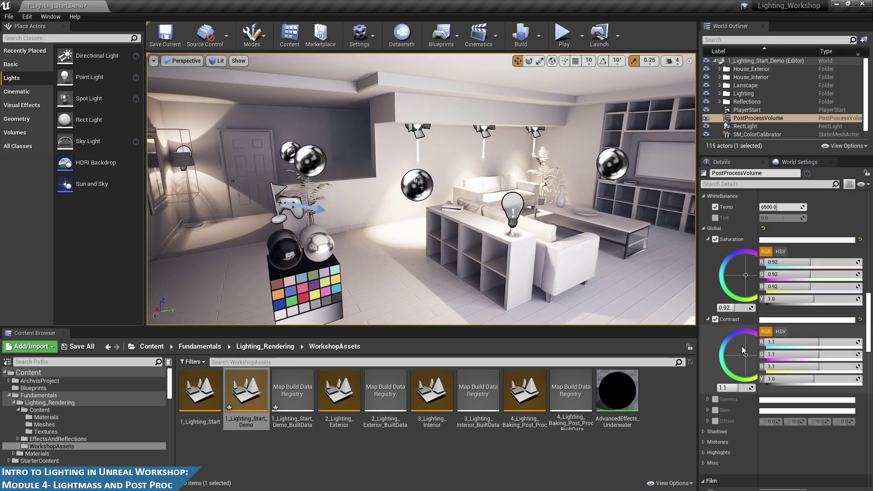
left_click(707, 399)
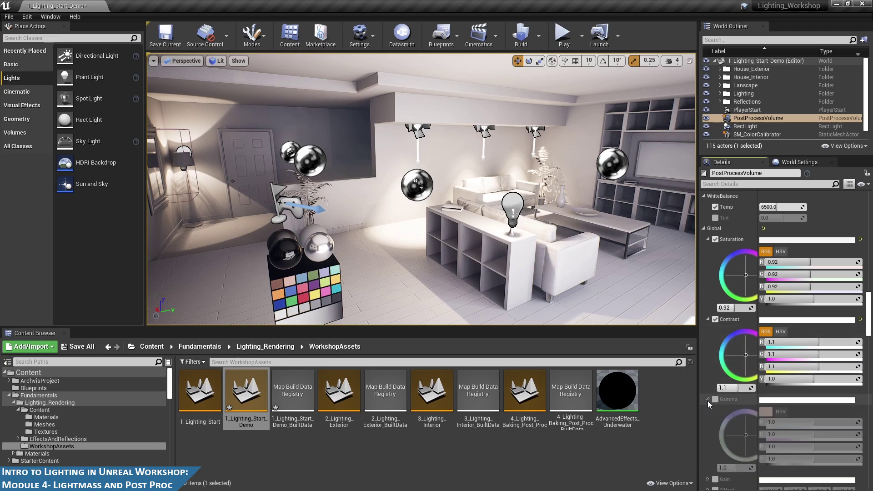
left_click(715, 399)
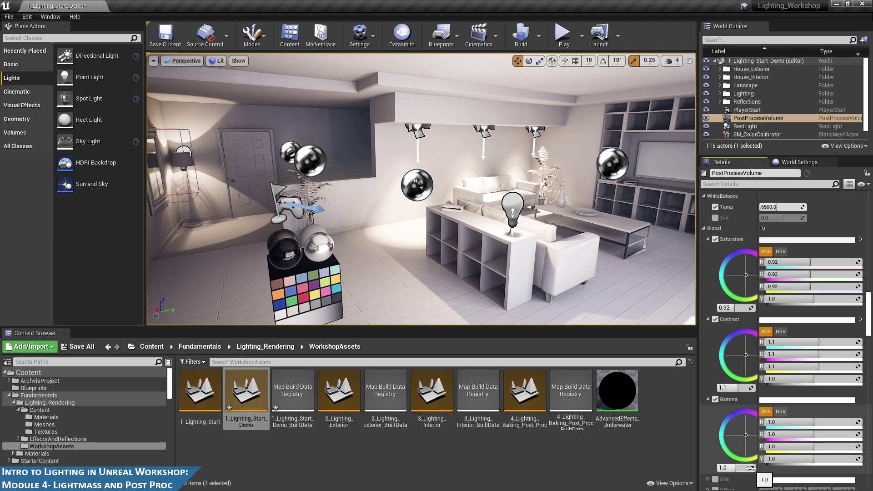
left_click_drag(750, 468, 731, 468)
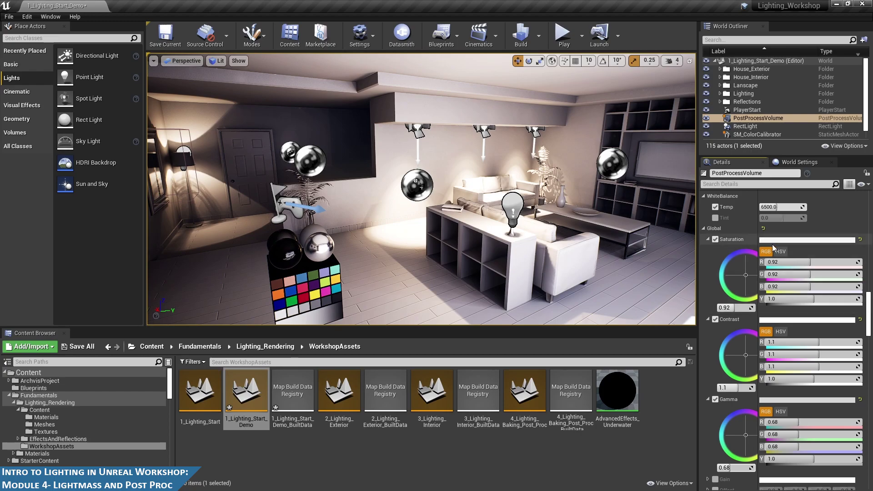
- Undo the last global Gamma change, then try a red Gamma value of 0.86 and turn off the Gamma override
key("ctrl+z")
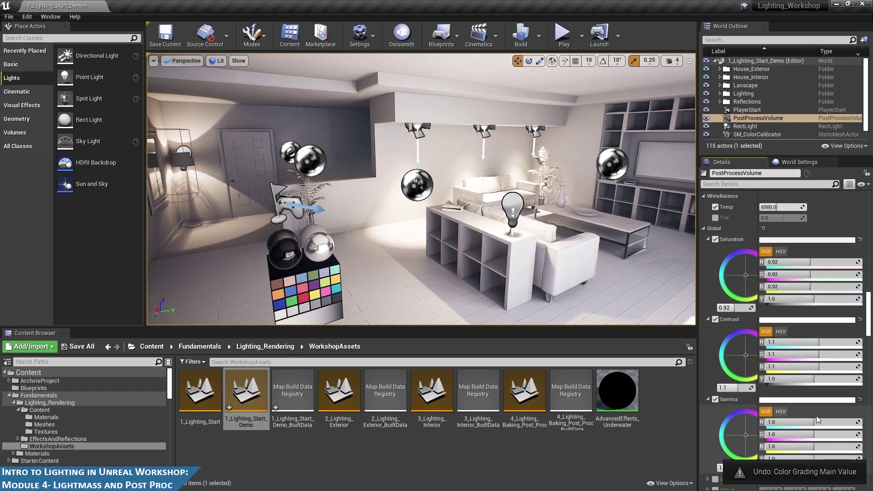
left_click_drag(857, 424, 806, 422)
right_click_drag(632, 193, 655, 193)
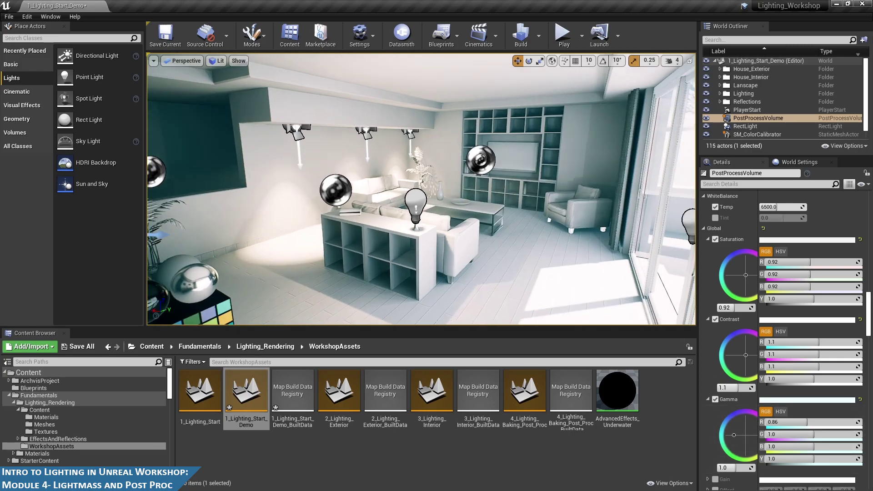
right_click_drag(421, 189, 478, 188)
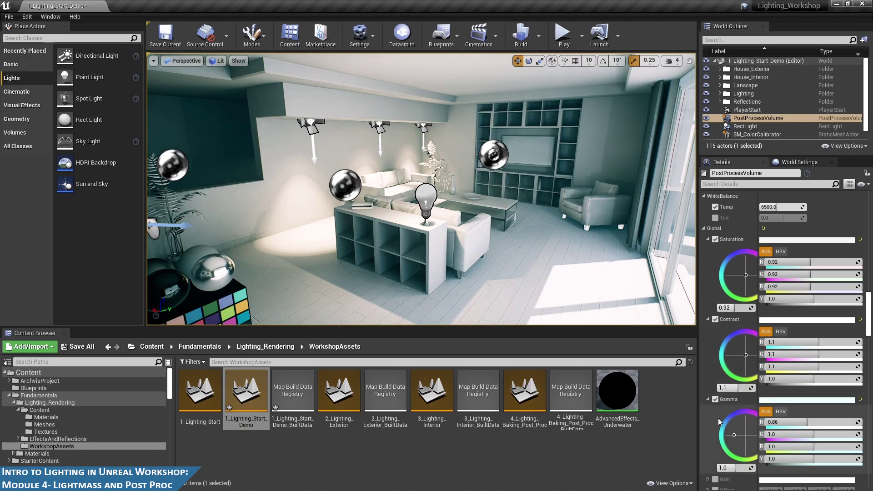
left_click(715, 399)
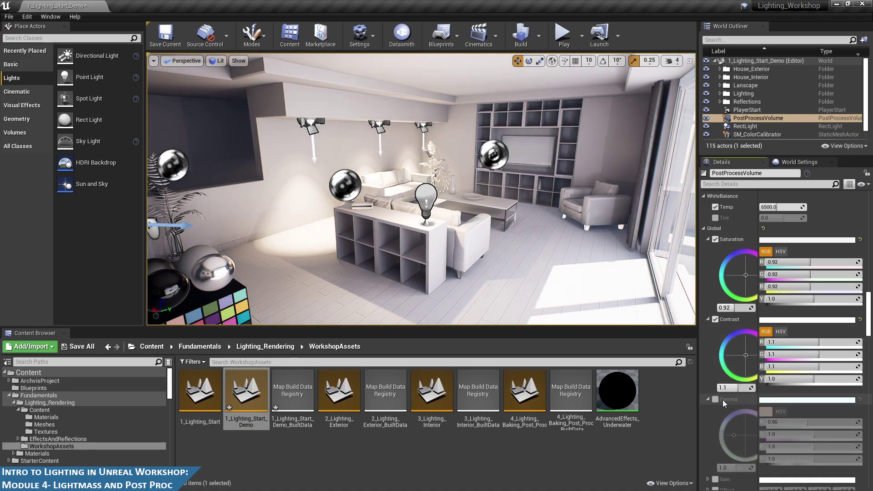
left_click(708, 399)
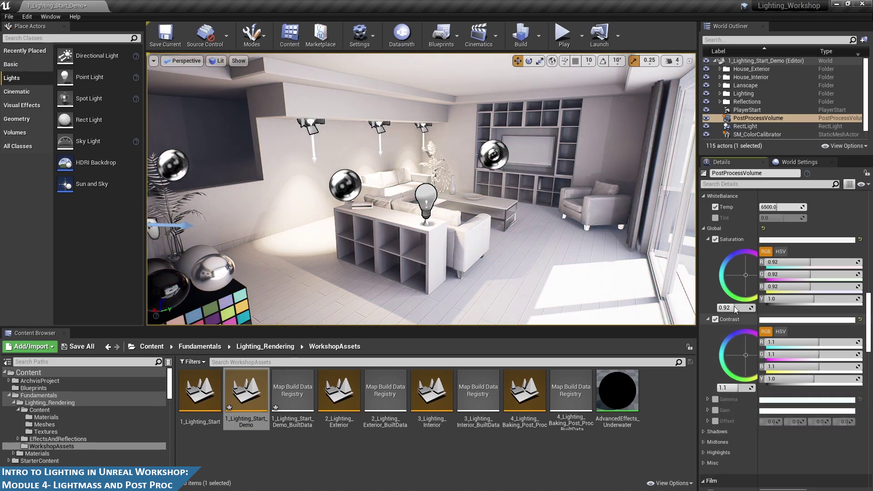
- Set the master values of global Saturation and global Contrast to 1.0
left_click(735, 308)
type("1")
key("Return")
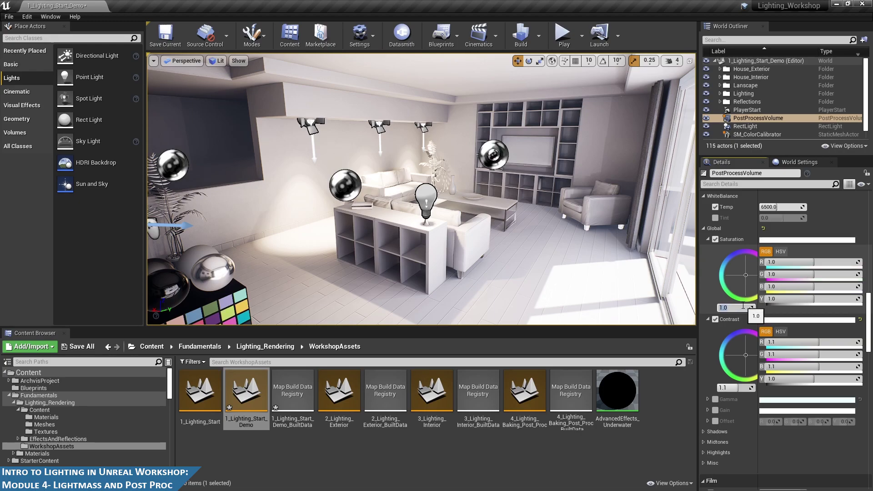
left_click(728, 387)
type("1.0")
key("Return")
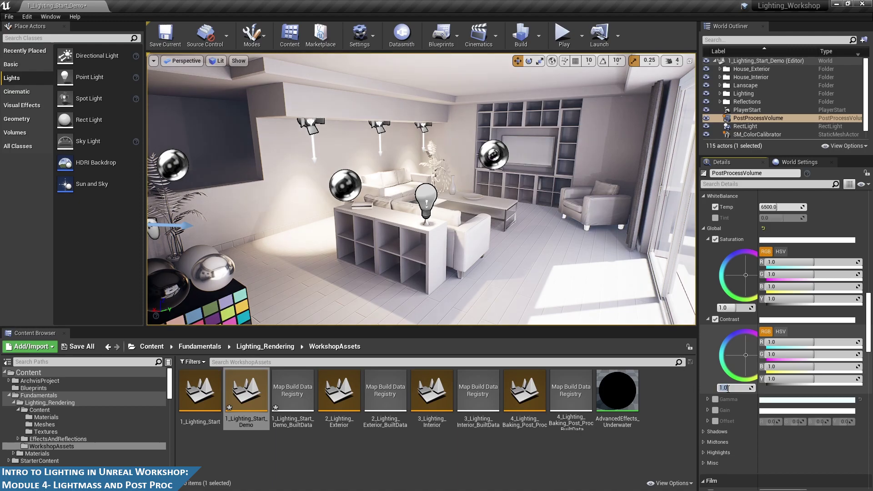
- Try enabling the Shadows Saturation override and raising its red channel to 1.27
scroll(728, 404, "down", 2)
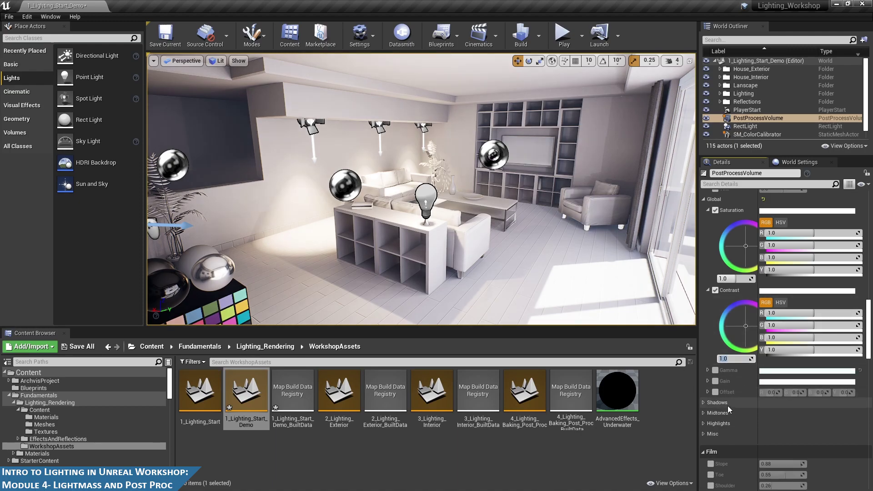
left_click(703, 422)
scroll(715, 414, "down", 2)
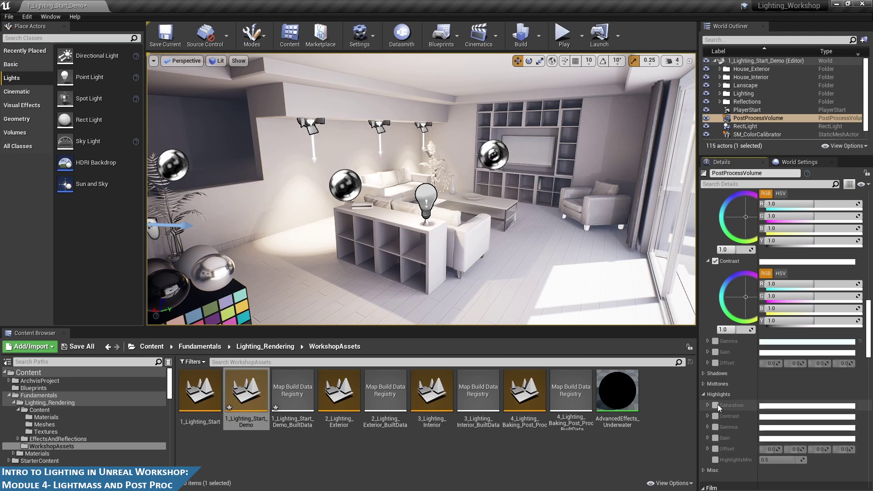
left_click(703, 394)
left_click(704, 374)
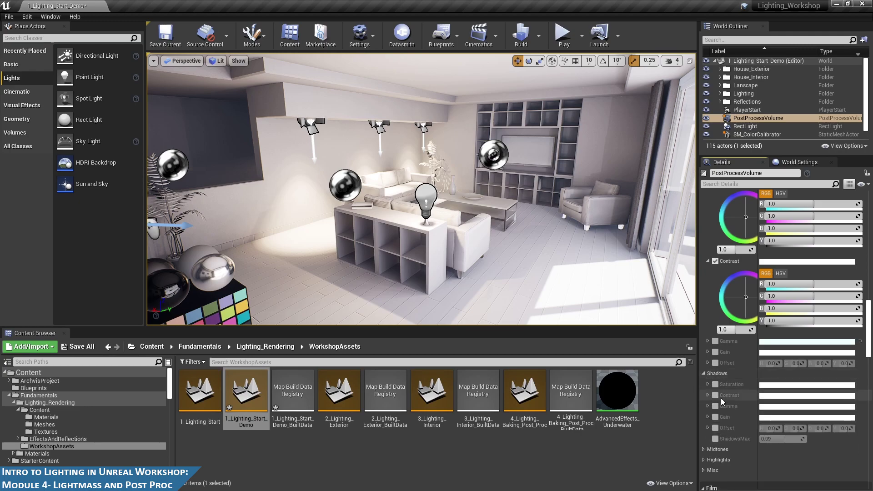
left_click(715, 385)
left_click(708, 384)
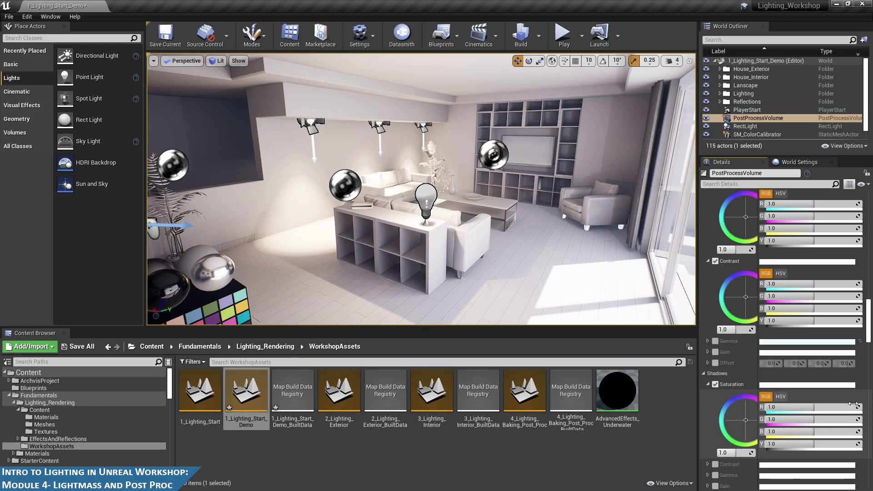
left_click_drag(856, 407, 864, 407)
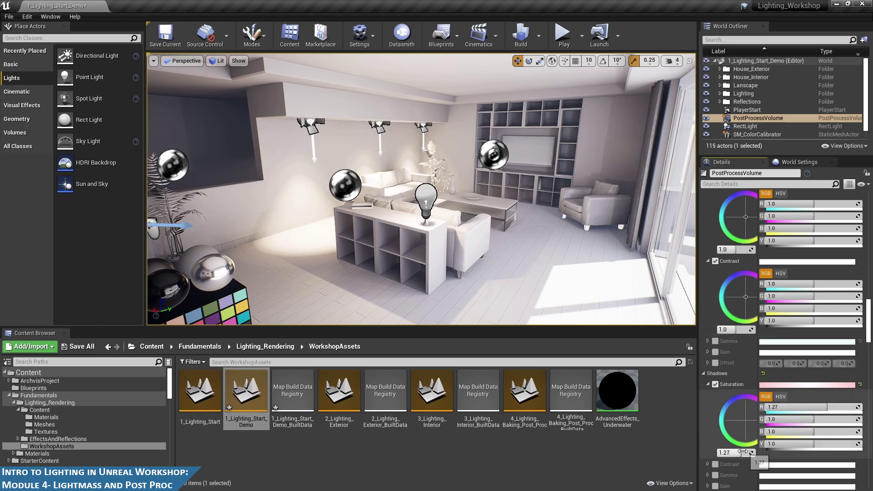
- Undo the Shadows Saturation change, disable its override and collapse the Shadows group
key("ctrl+z")
key("ctrl+z")
key("ctrl+z")
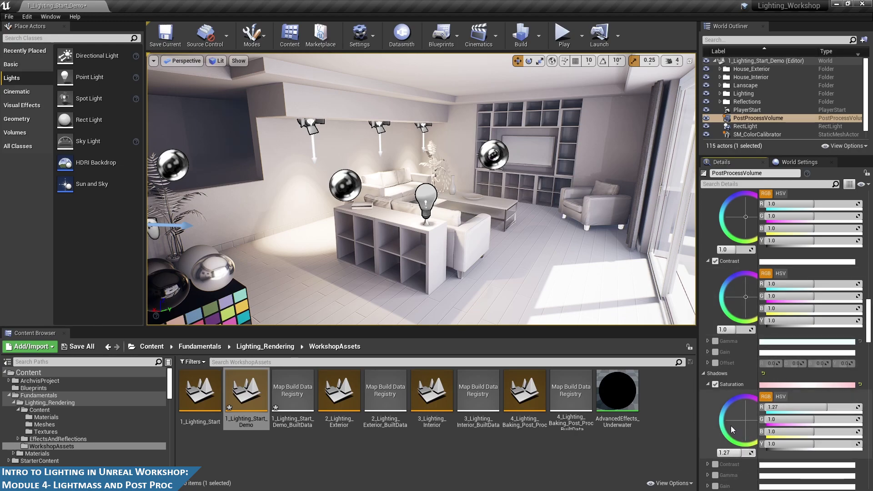
left_click(716, 385)
left_click(708, 383)
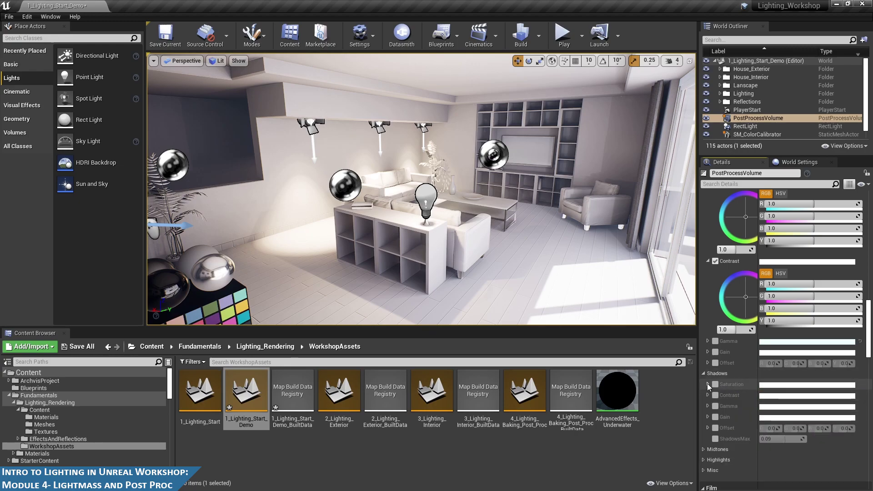
left_click(703, 374)
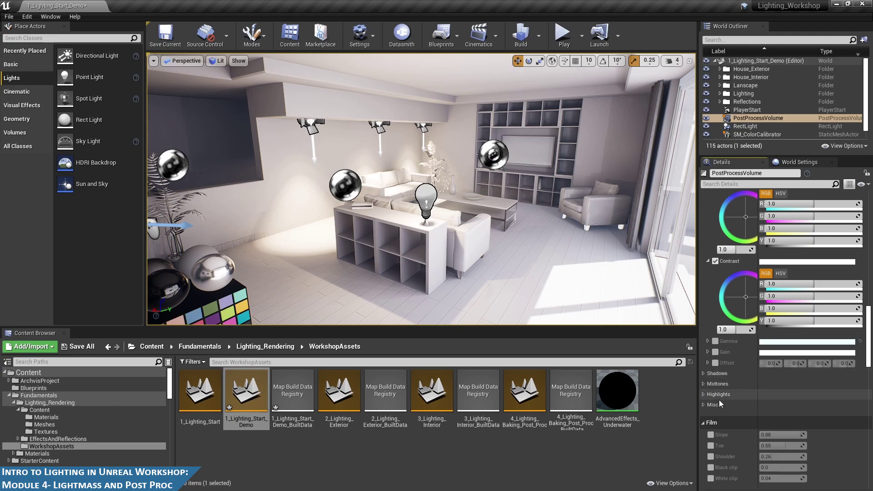
- Examine the Misc color grading options and the Film tone-mapping settings of the post process volume
scroll(721, 384, "down", 2)
left_click(704, 376)
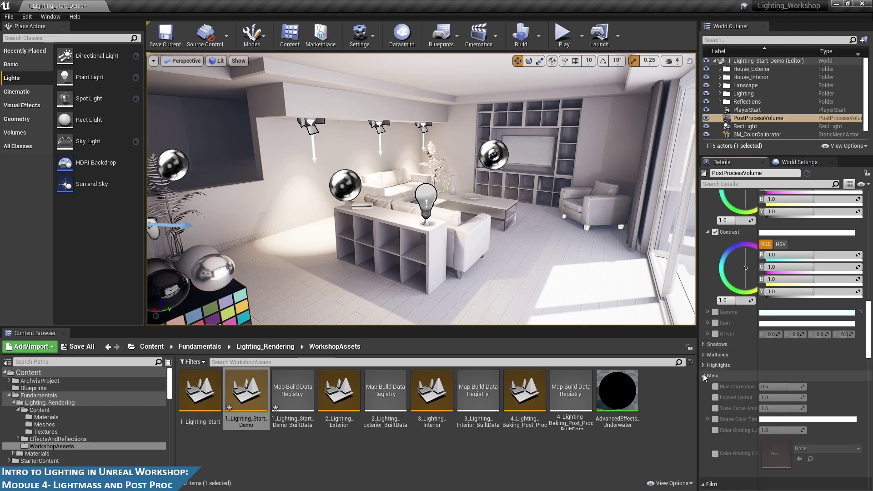
left_click(703, 374)
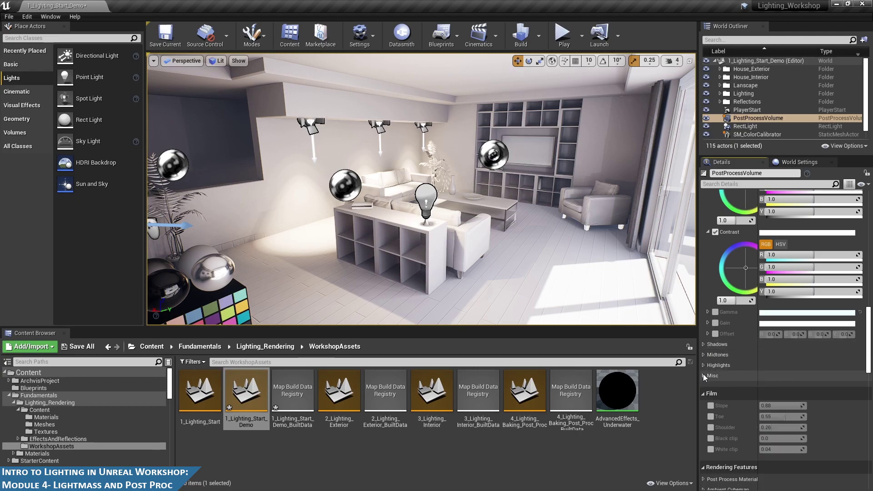
scroll(716, 377, "down", 3)
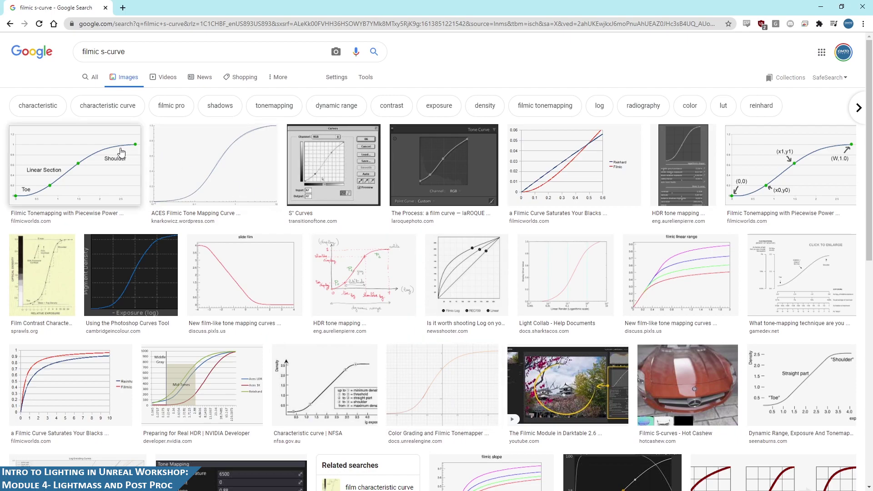
- Consult the filmic s-curve image results in the browser for the toe and shoulder, then return to Unreal Editor
left_click(820, 6)
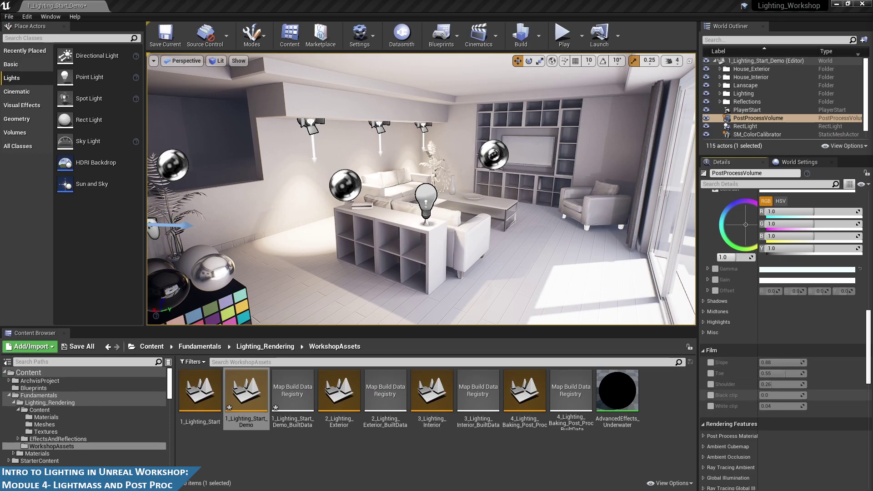
key("alt+Tab")
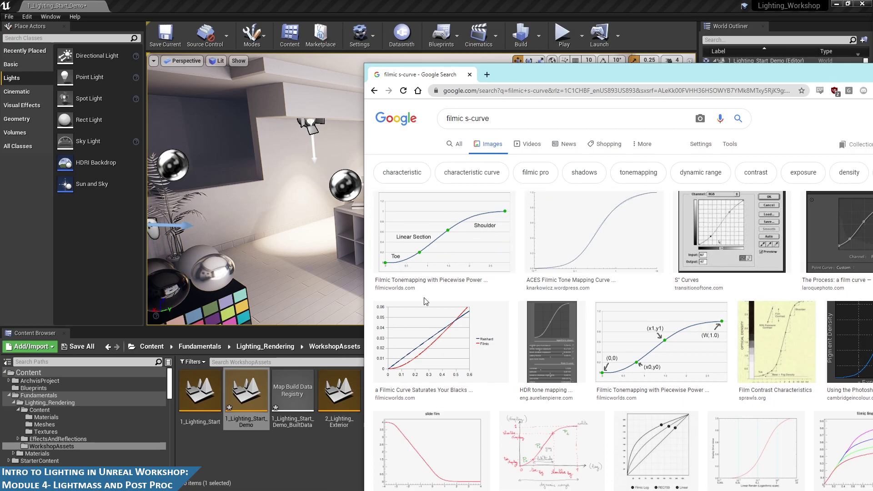
left_click(645, 2)
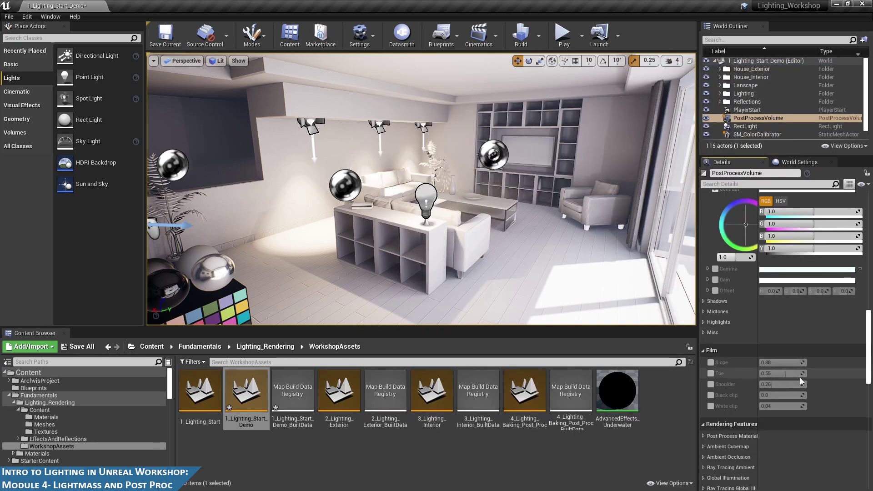
- Enable the Film Toe and Shoulder overrides, raise Toe to about 0.66 and inspect the window area
left_click(710, 374)
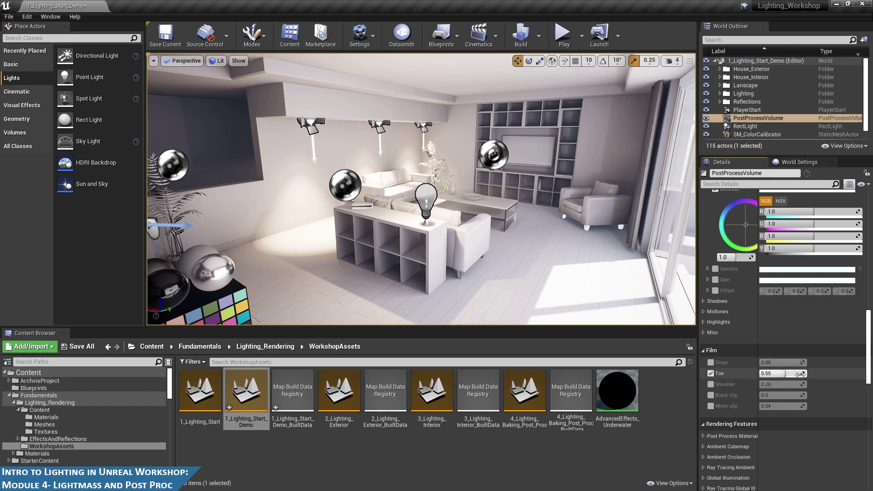
mouse_move(805, 373)
left_mouse_down()
mouse_move(818, 373)
mouse_move(810, 384)
left_mouse_up()
left_click(711, 384)
right_click_drag(421, 189, 541, 163)
- Undo the latest Film Shoulder and Toe edits, including the Shoulder override
key("ctrl+z")
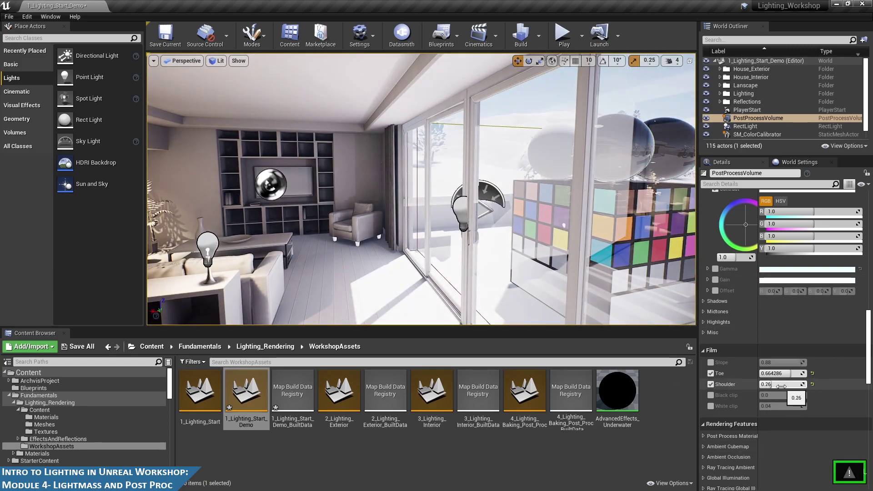
key("ctrl+z")
key("ctrl+z")
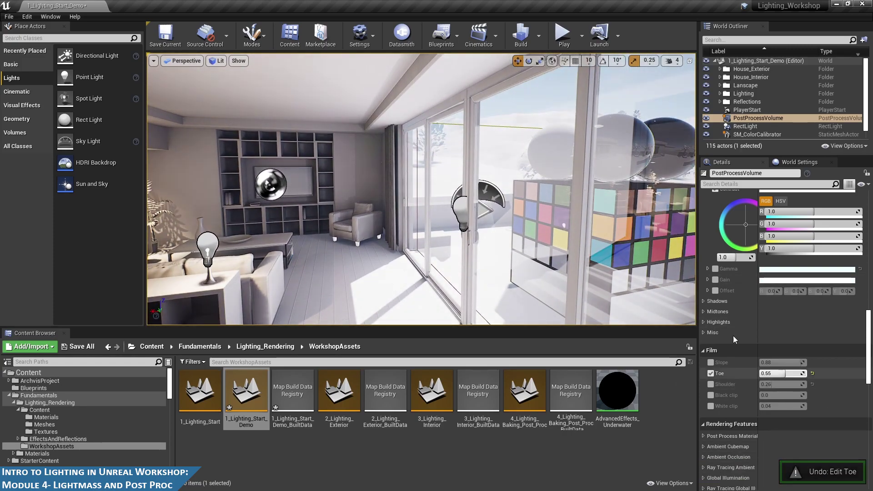
- Raise the global Contrast to 1.14 while viewing the living room's interior
right_click_drag(421, 189, 371, 184)
scroll(819, 392, "up", 3)
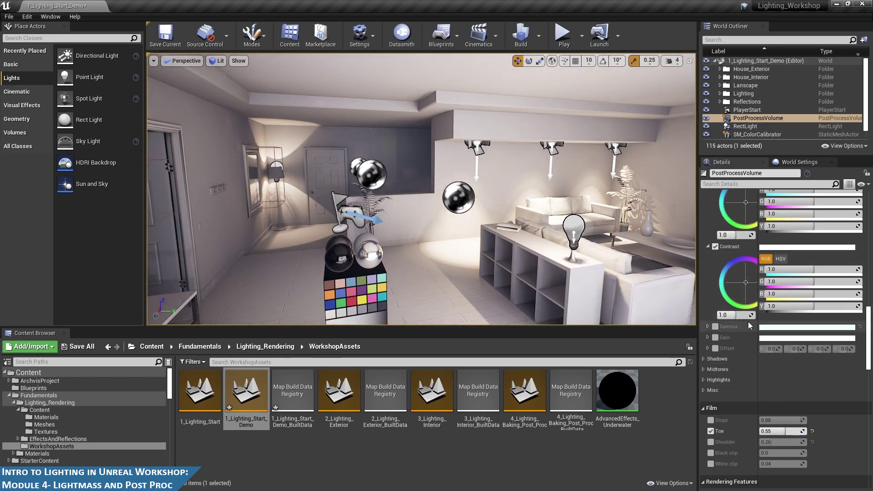
left_click_drag(751, 317, 766, 317)
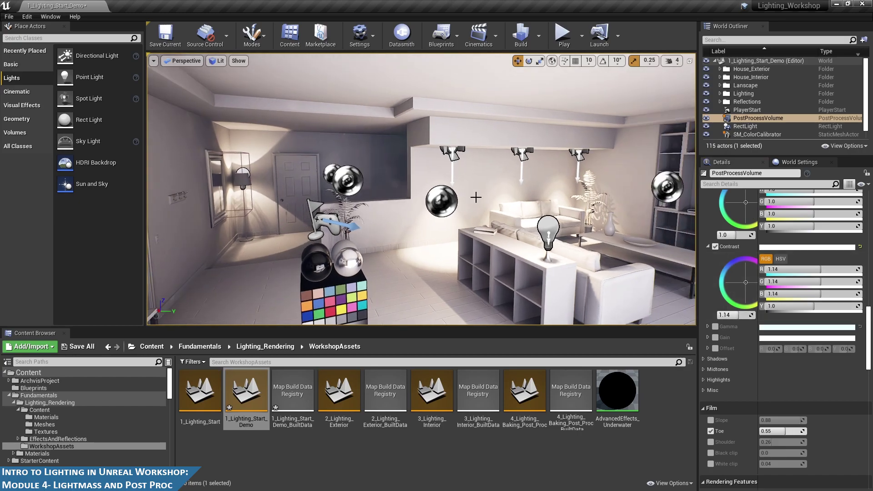
- Set the Screen Space Reflections Intensity to 0.0 and enable the Ambient Occlusion Intensity override at 0.5
scroll(790, 410, "down", 10)
left_click_drag(787, 396, 774, 401)
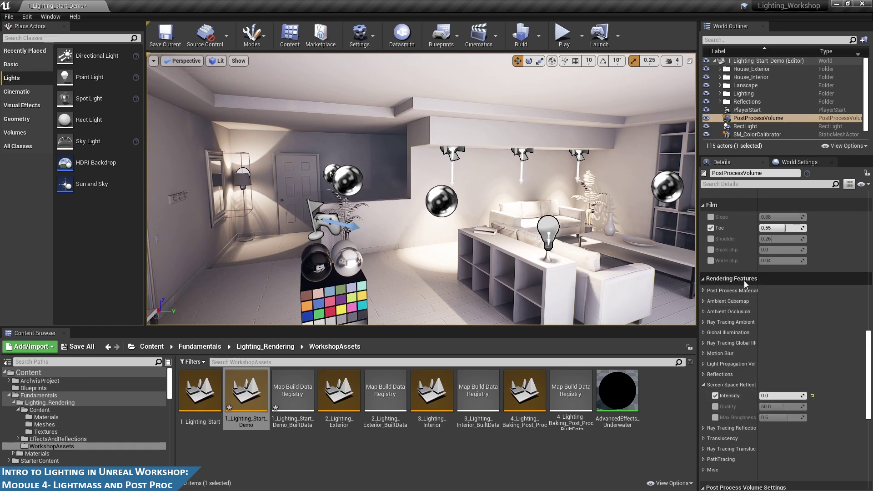
left_click(703, 310)
right_click_drag(664, 296, 650, 293)
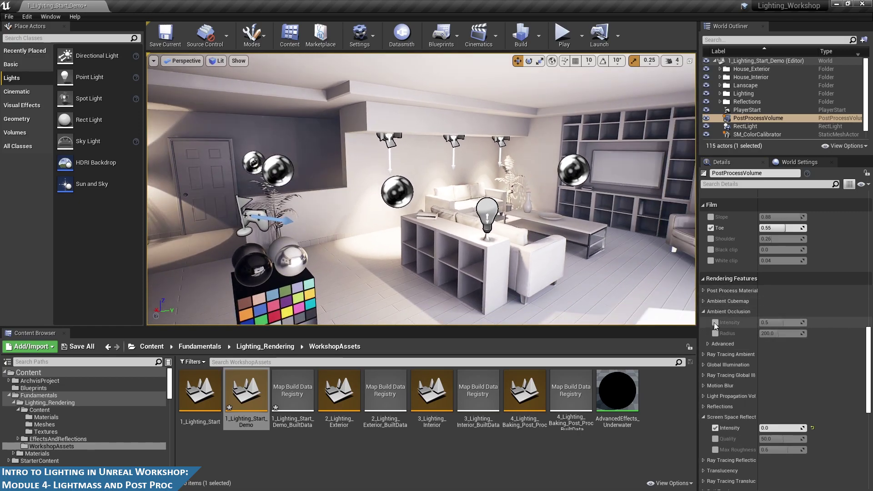
left_click(715, 322)
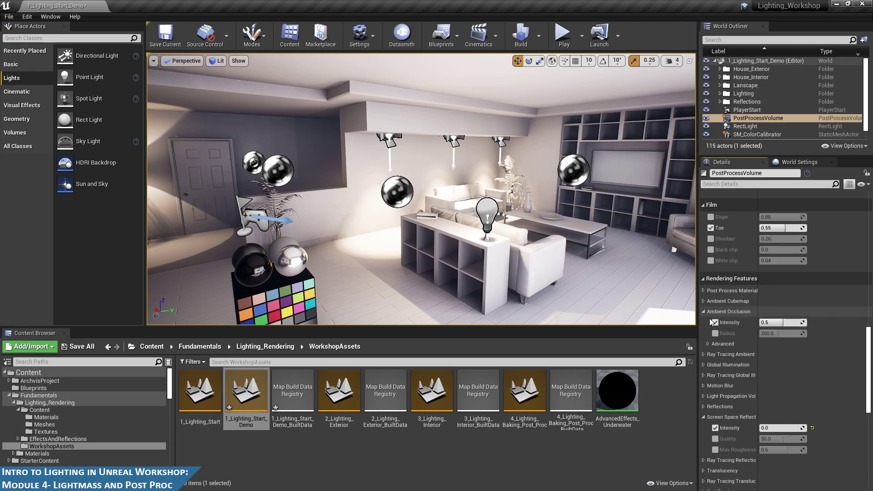
- Examine the level's Lightmass ambient occlusion settings in World Settings and the available viewport view modes
right_click_drag(591, 250, 569, 250)
left_click(799, 162)
scroll(801, 229, "down", 10)
scroll(801, 229, "up", 8)
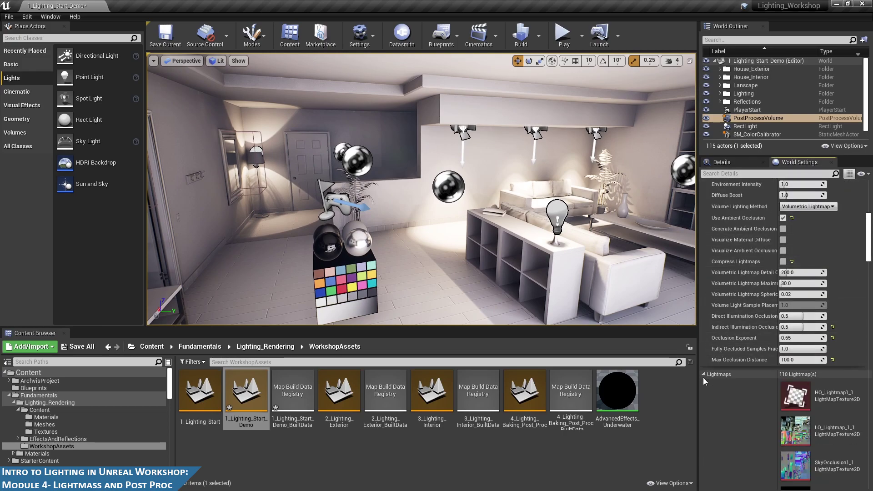
left_click(703, 375)
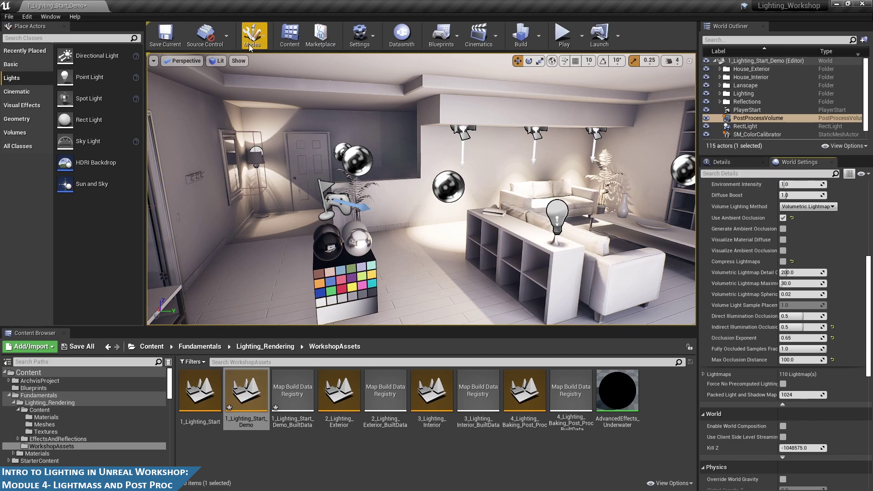
left_click(218, 62)
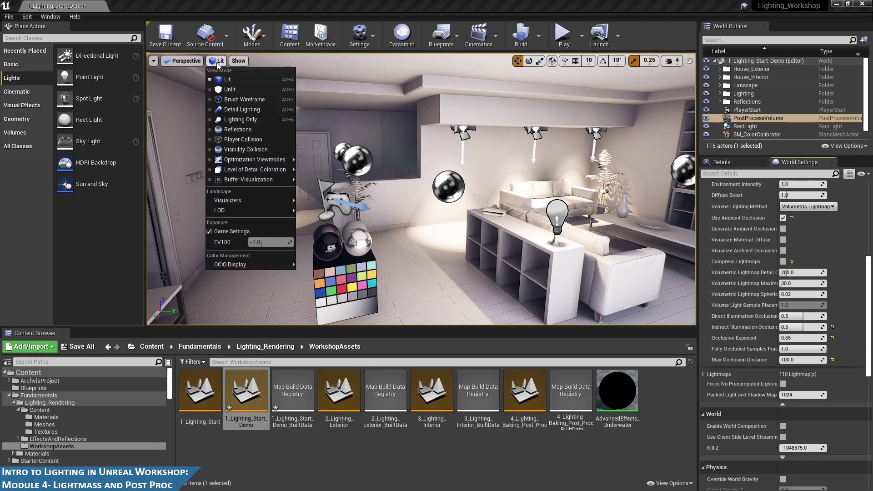
left_click(218, 62)
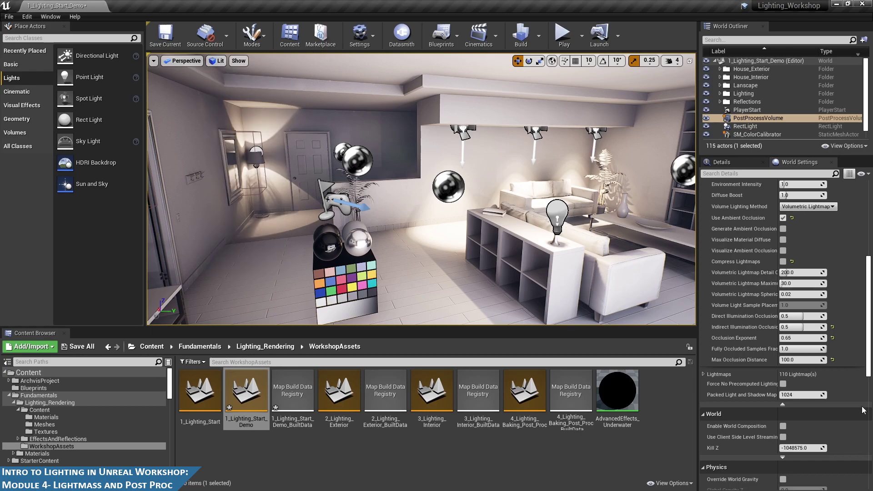
- Enable the post process volume's Ambient Occlusion Radius override at 200.0
left_click(722, 162)
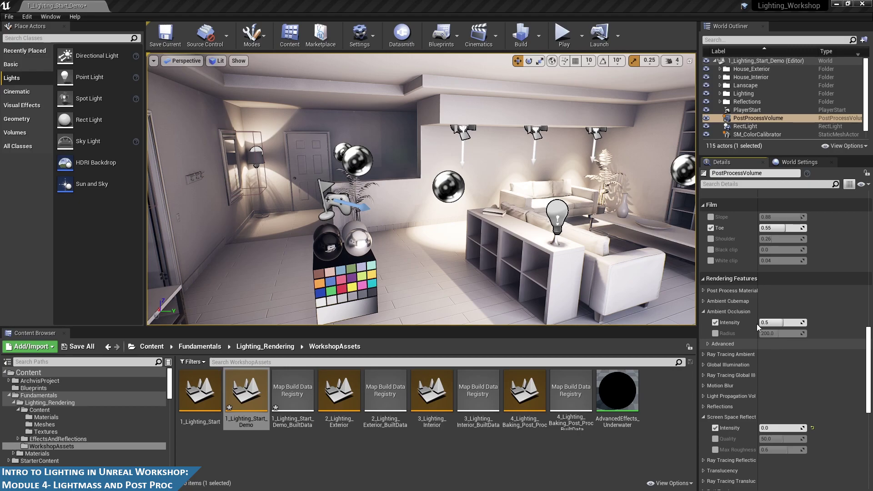
left_click(715, 334)
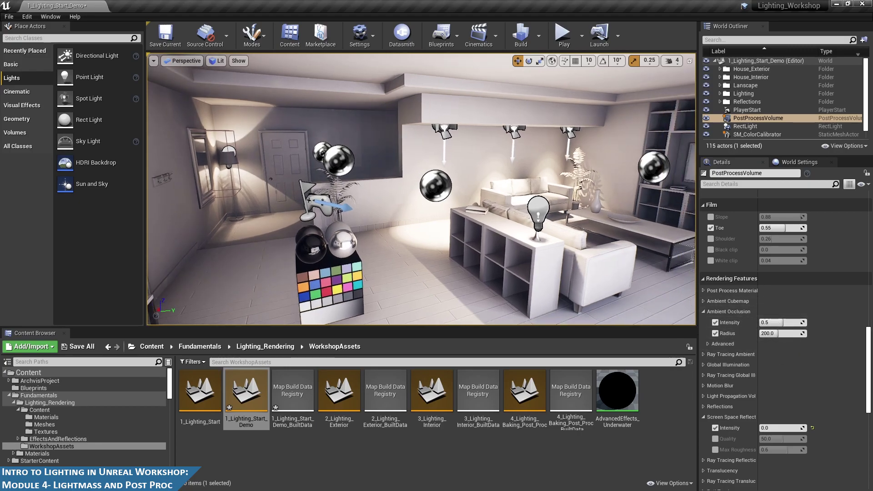
- Set the post process volume's Ambient Occlusion Radius to 100.0
left_click(772, 334)
type("100")
key("Return")
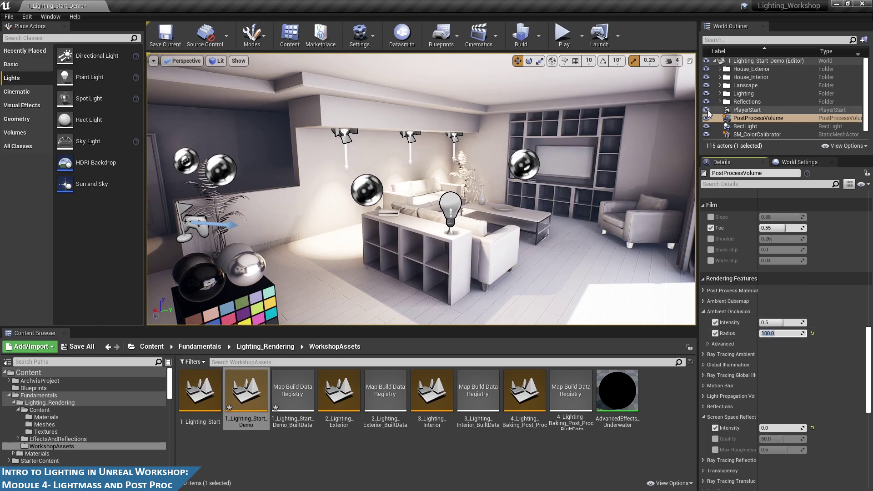
- Try an Ambient Occlusion Intensity of 1.0 and return the value to 0.5
left_click(775, 323)
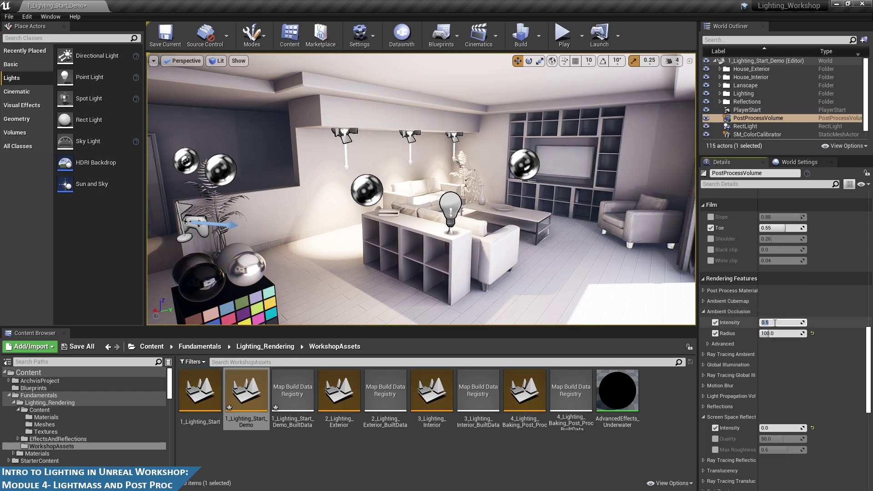
type("0.6")
key("BackSpace")
key("BackSpace")
key("BackSpace")
type("1")
key("Return")
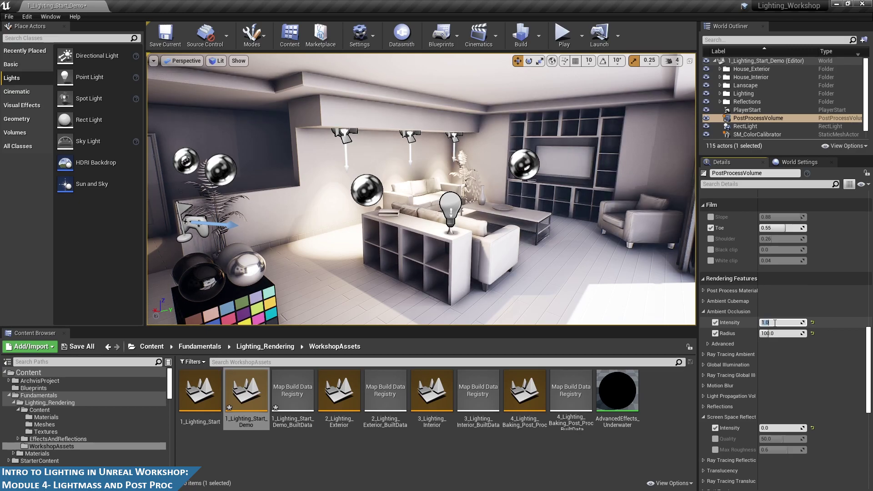
key("Return")
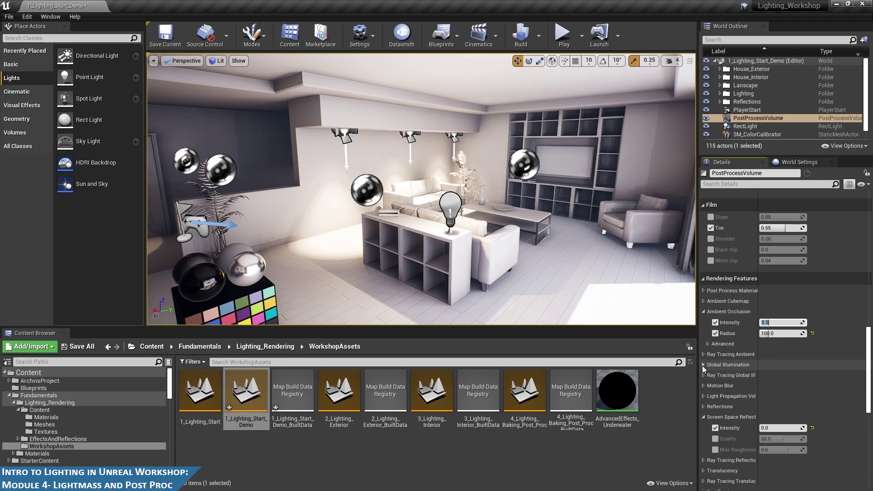
- Enable the Motion Blur Amount override on the post process volume and set it to 1.0
left_click(704, 386)
scroll(704, 386, "down", 2)
right_click_drag(500, 228, 473, 228)
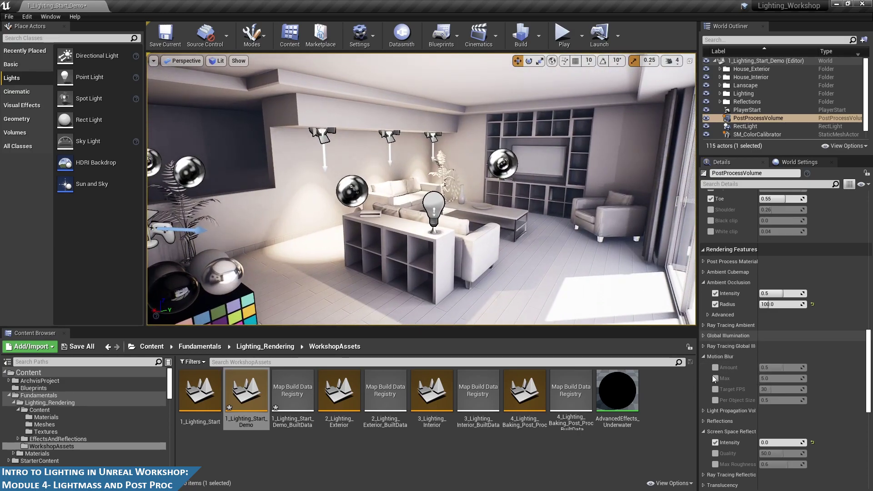
left_click(716, 369)
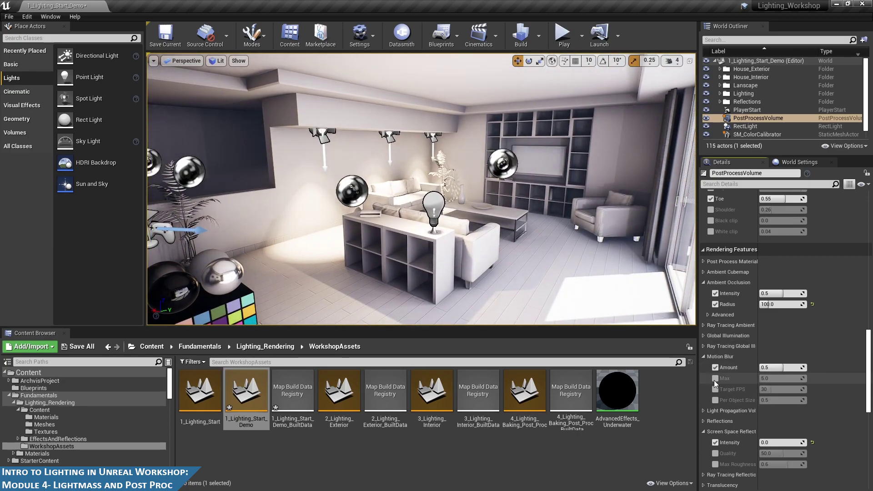
right_click_drag(421, 189, 368, 189)
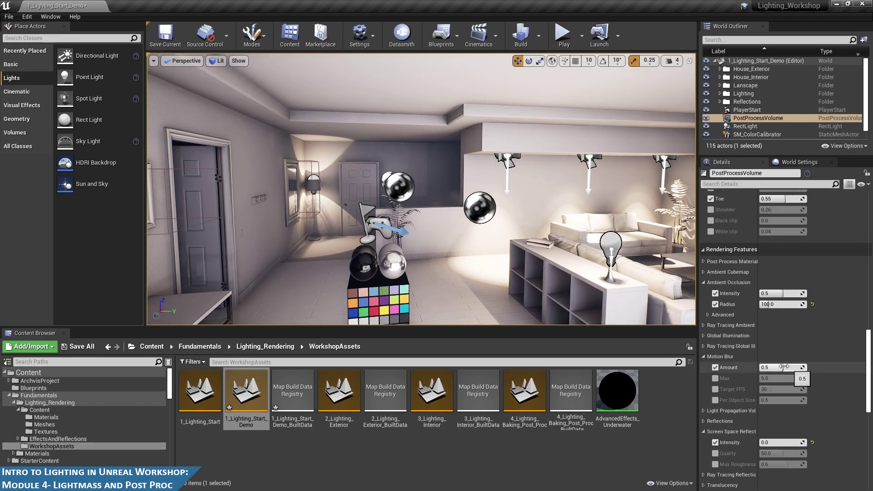
mouse_move(464, 164)
right_mouse_down()
mouse_move(591, 164)
mouse_move(454, 164)
mouse_move(627, 164)
mouse_move(645, 157)
mouse_move(641, 150)
mouse_move(479, 166)
right_mouse_up()
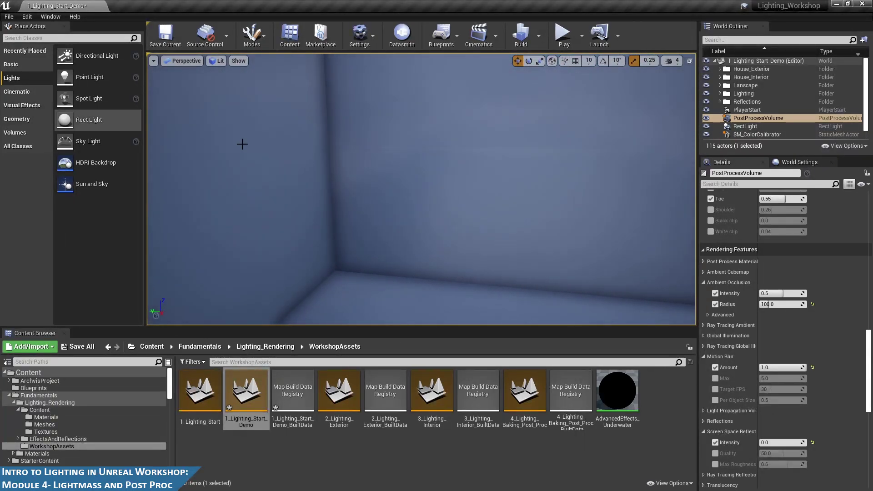
- Focus the view on the exterior color calibrator and return inside to check the motion blur
right_click_drag(553, 185, 492, 149)
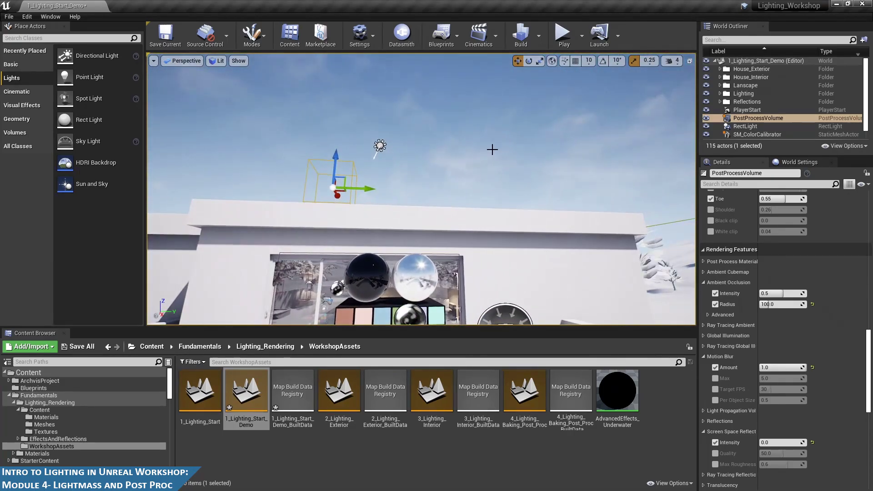
scroll(340, 307, "up", 2)
left_click(386, 309)
key("f")
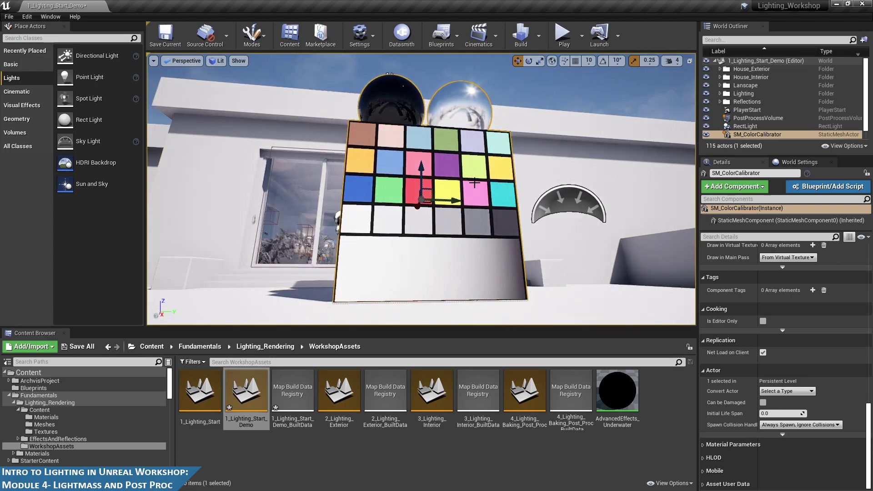
right_click_drag(328, 80, 327, 60)
key("w")
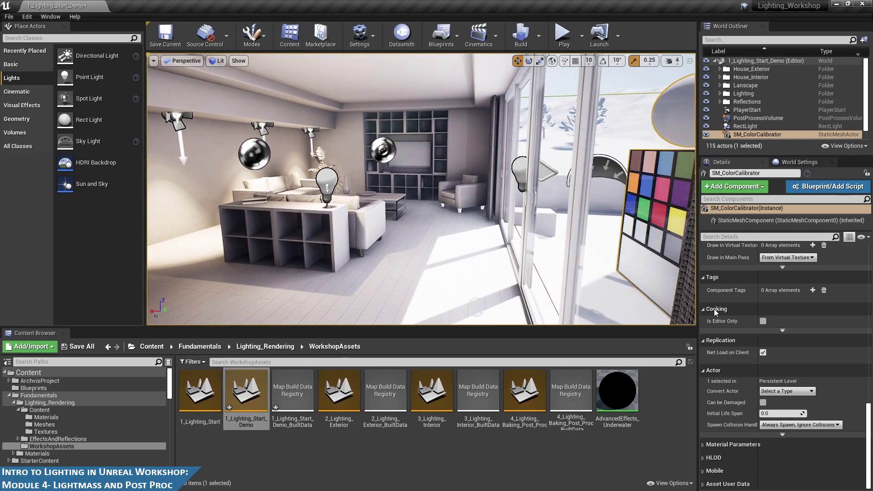
- Select the PostProcessVolume, expand its Reflections settings and reset the Screen Space Reflections Intensity to 100.0
left_click(755, 118)
scroll(773, 405, "down", 1)
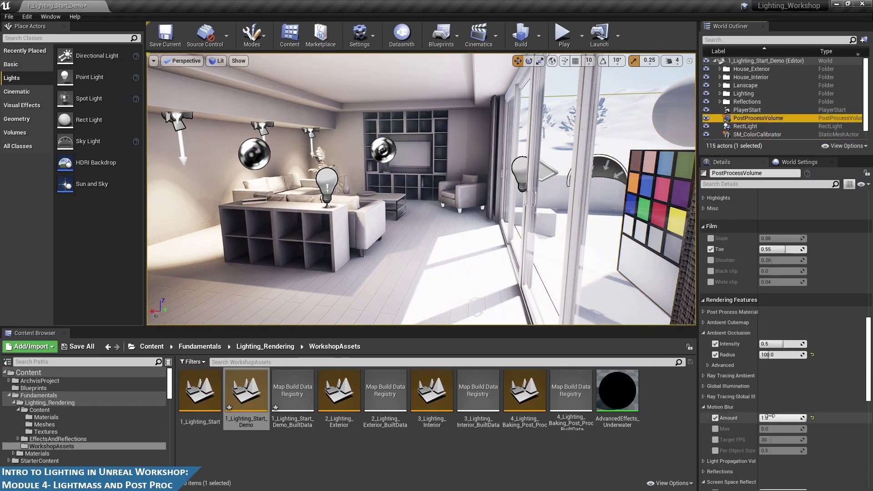
scroll(762, 408, "down", 1)
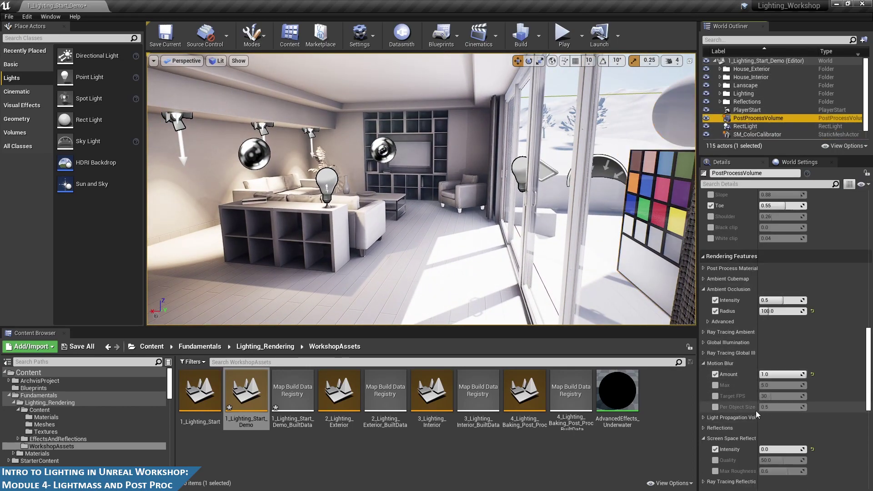
left_click(704, 428)
scroll(730, 427, "down", 1)
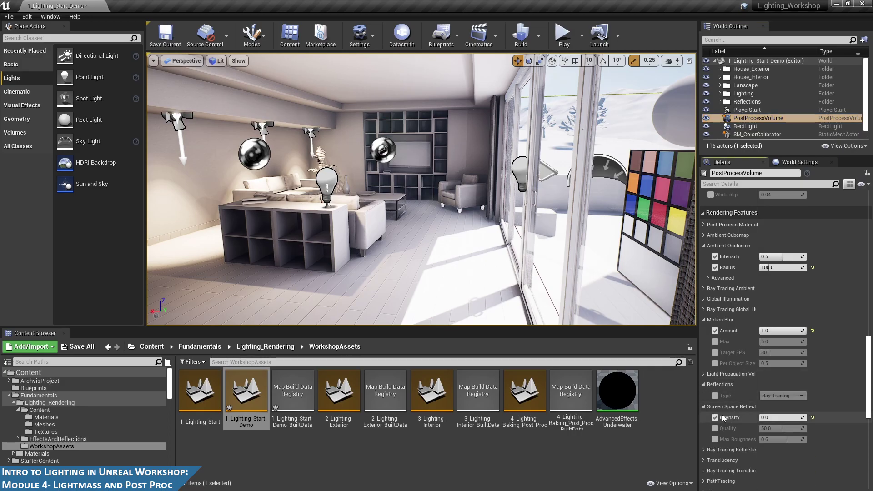
right_click_drag(409, 191, 503, 191)
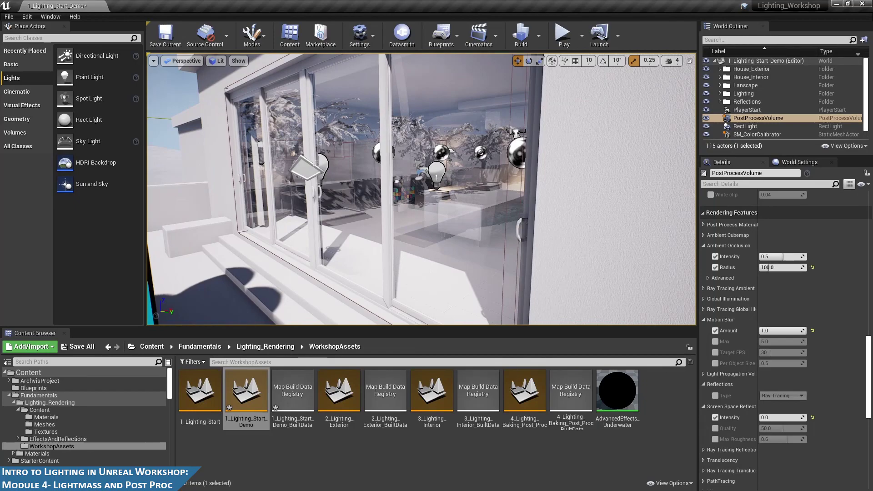
left_click(813, 417)
- Enable the Screen Space Reflections Quality override, trying 100.0 before resetting it to 50.0
right_click_drag(478, 194, 453, 178)
left_click(477, 192)
scroll(773, 110, "up", 10)
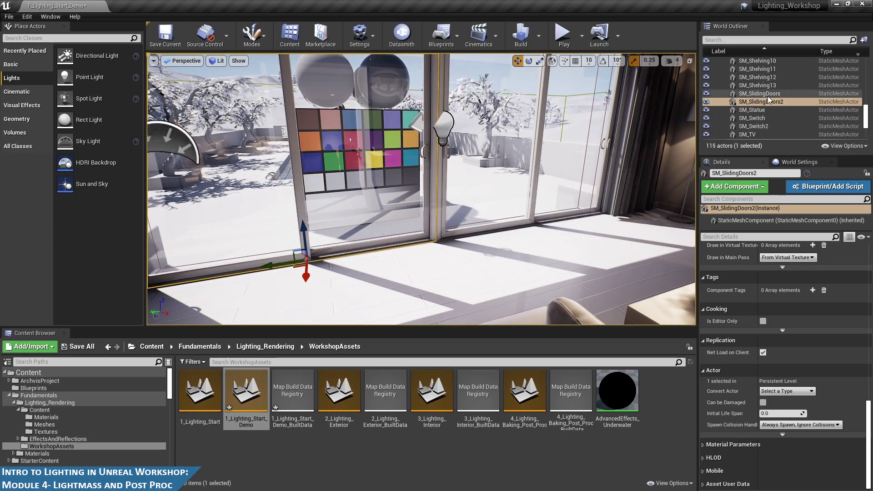
left_click(758, 109)
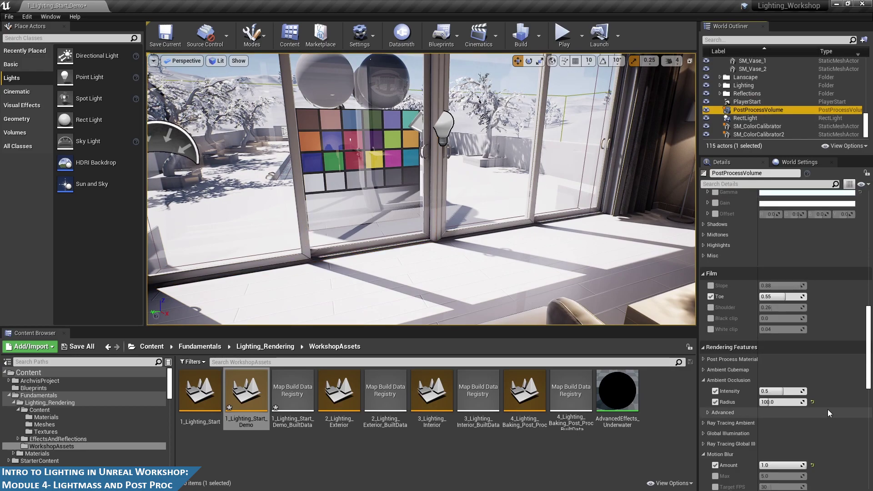
scroll(828, 411, "down", 6)
scroll(828, 411, "down", 1)
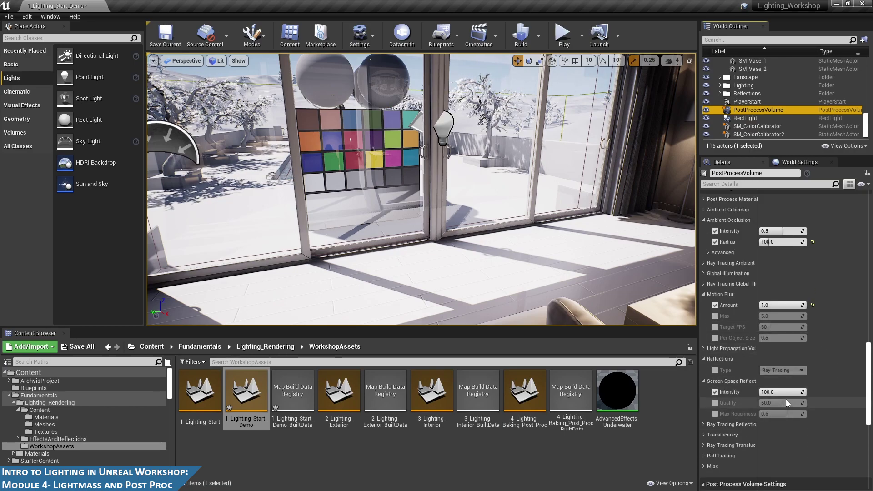
left_click(715, 402)
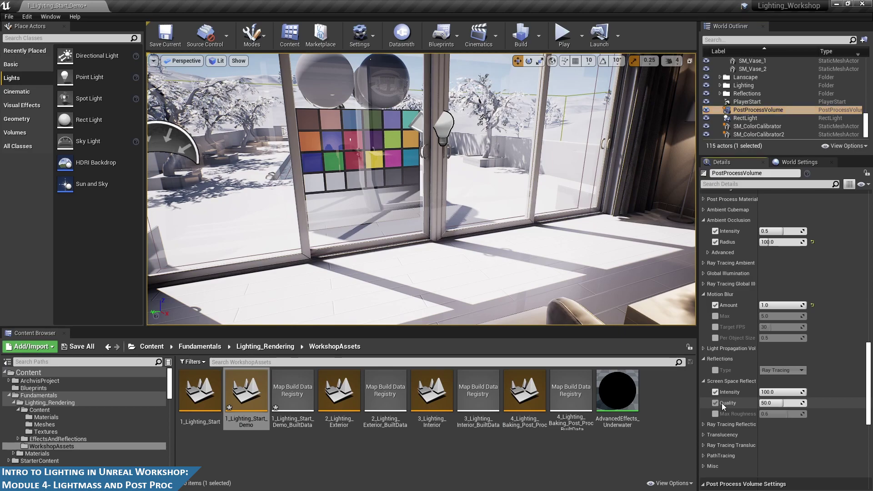
right_click_drag(534, 150, 486, 153)
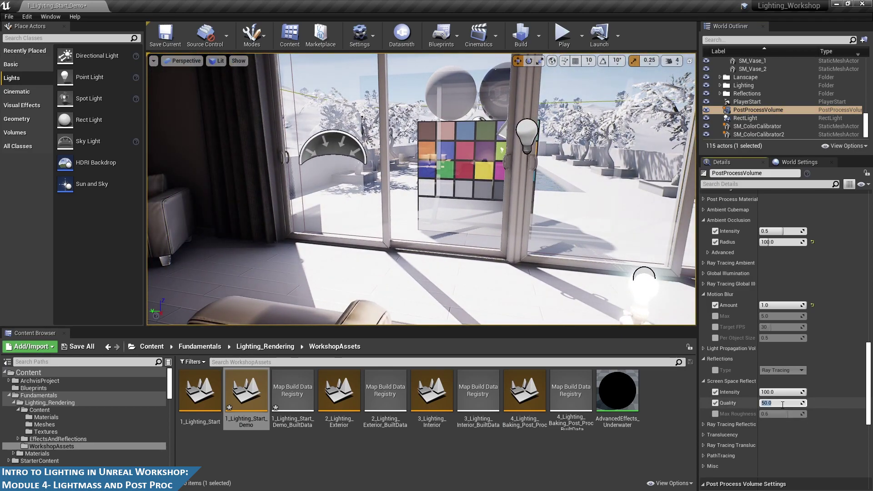
right_click_drag(538, 225, 455, 222)
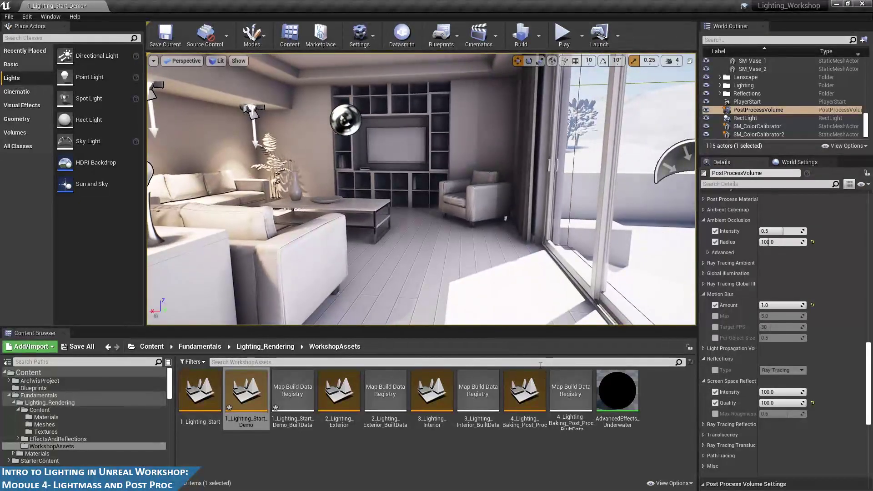
left_click(812, 404)
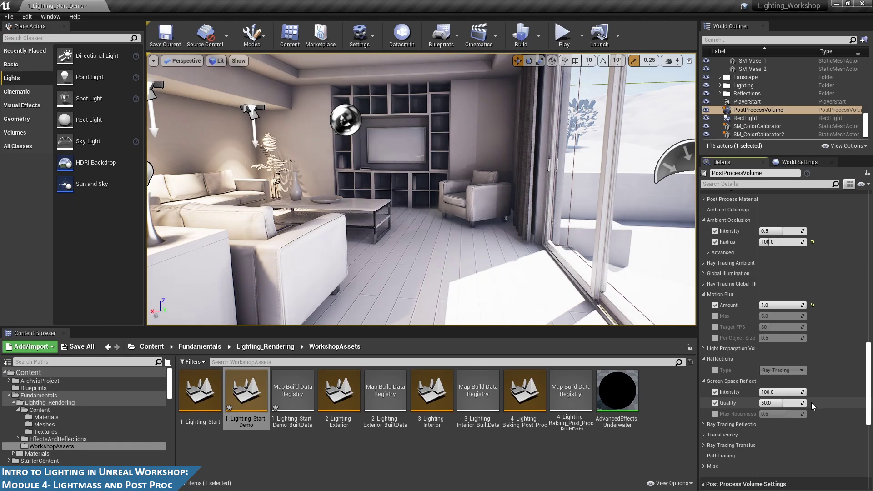
- Enable the Screen Space Reflections Max Roughness override, trying 1.0 and undoing that change to keep 0.6
right_click_drag(513, 185, 532, 211)
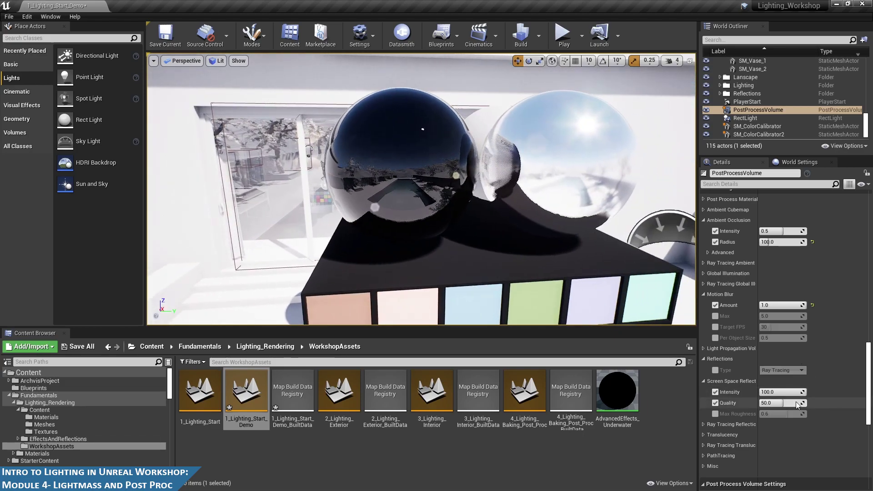
left_click(715, 413)
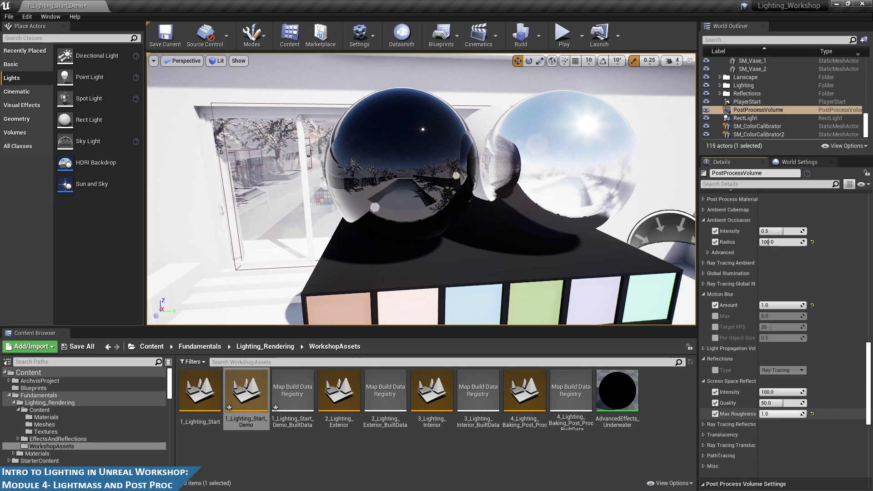
key("ctrl+z")
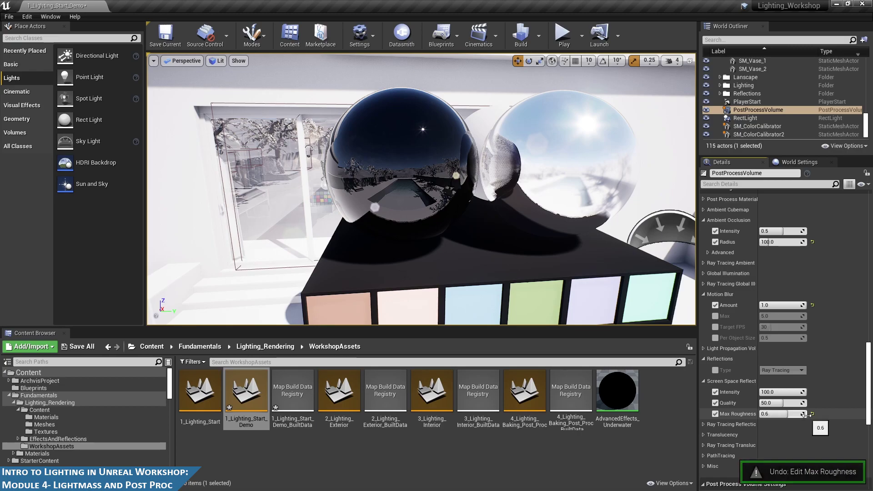
- Examine the reflections on the exterior pool water, selecting its plane and the nearby sphere reflection capture
right_click_drag(409, 191, 364, 200)
right_click_drag(489, 195, 483, 198)
right_click_drag(624, 267, 625, 267)
right_click_drag(518, 255, 518, 255)
left_click(518, 255)
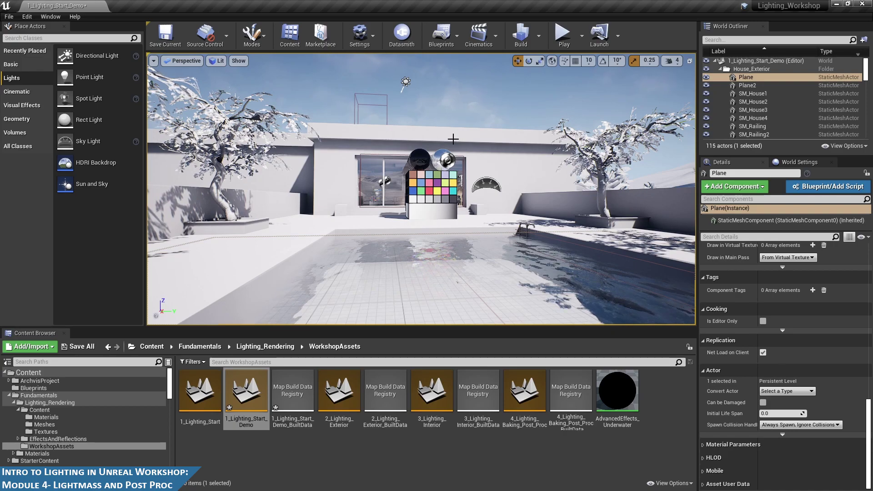
left_click(720, 69)
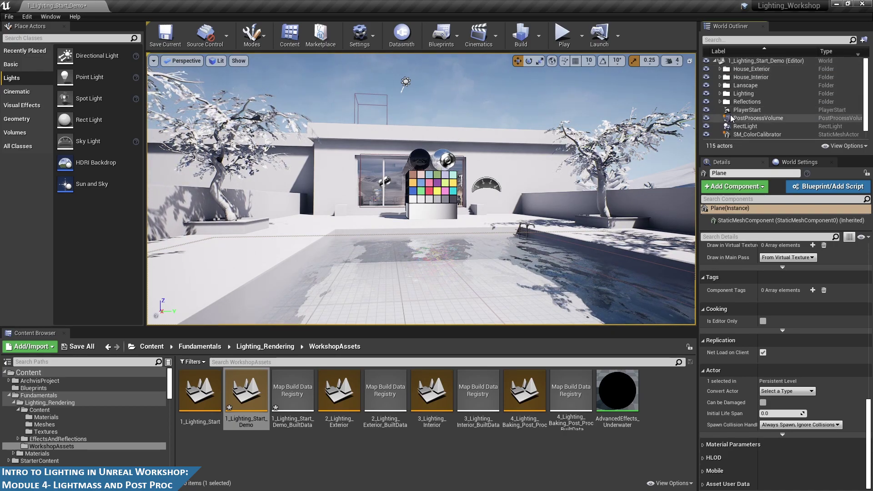
right_click_drag(547, 160, 397, 314)
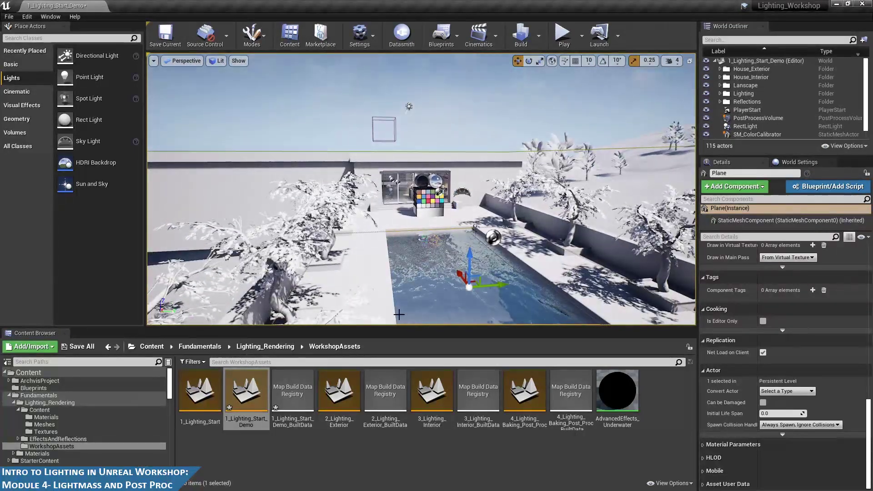
left_click(493, 237)
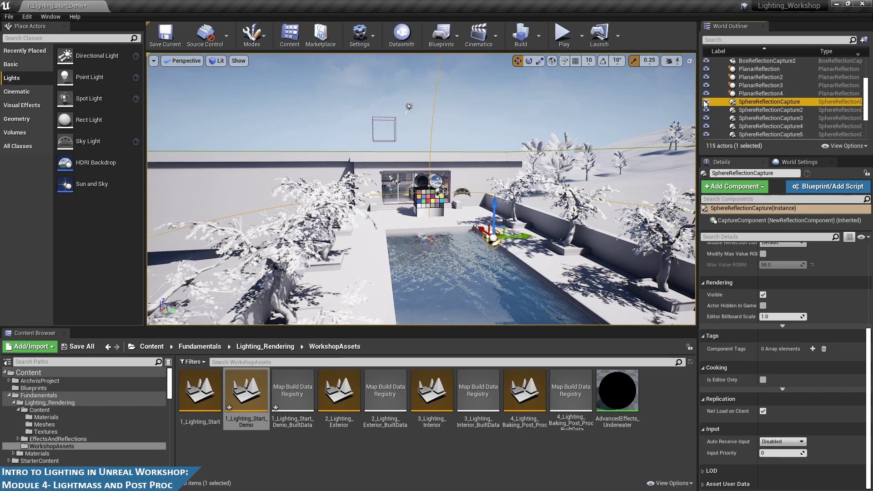
middle_click_drag(542, 188, 522, 172)
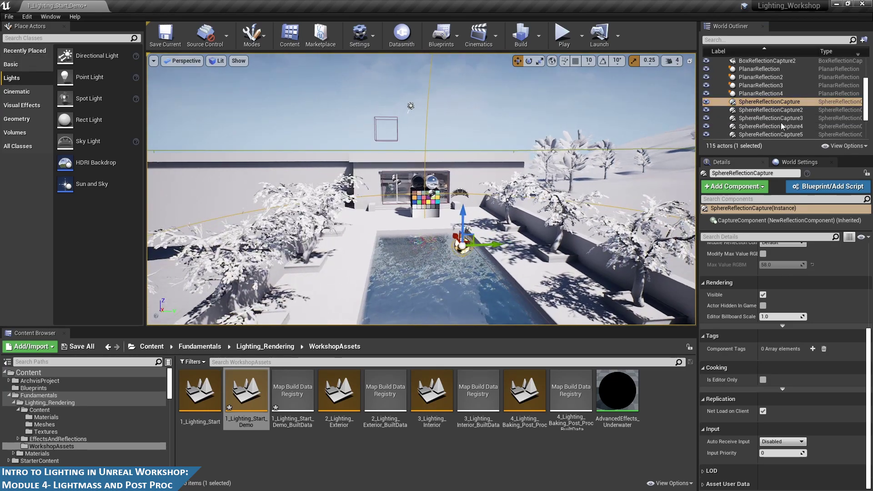
- Reselect the PostProcessVolume and review its Rendering Features settings alongside an overhead view of the pool area
scroll(755, 109, "down", 2)
left_click(740, 112)
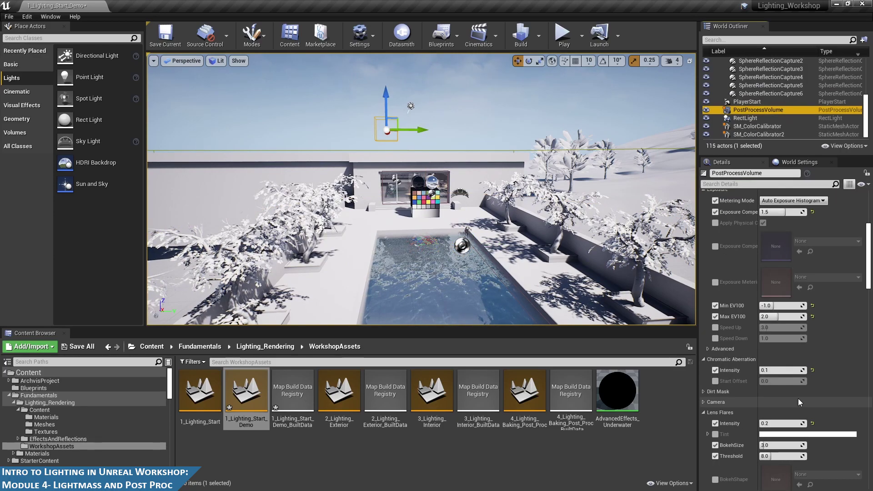
scroll(802, 398, "down", 10)
scroll(803, 398, "down", 10)
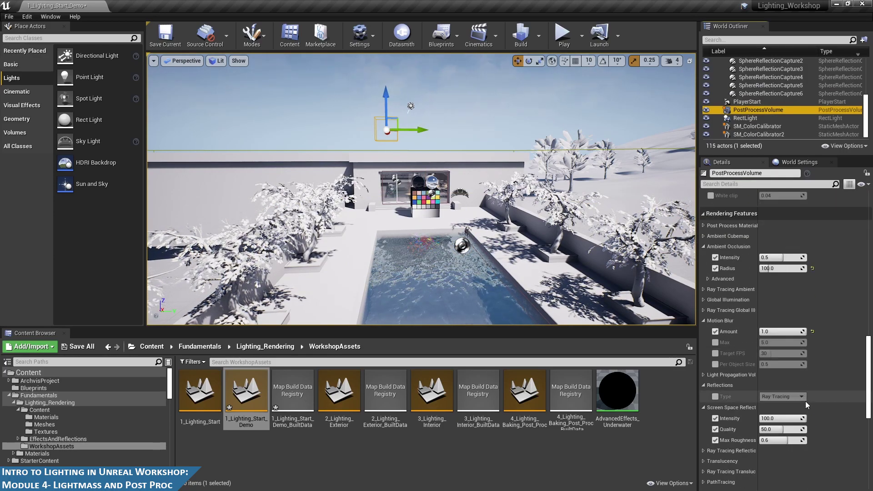
scroll(806, 400, "down", 5)
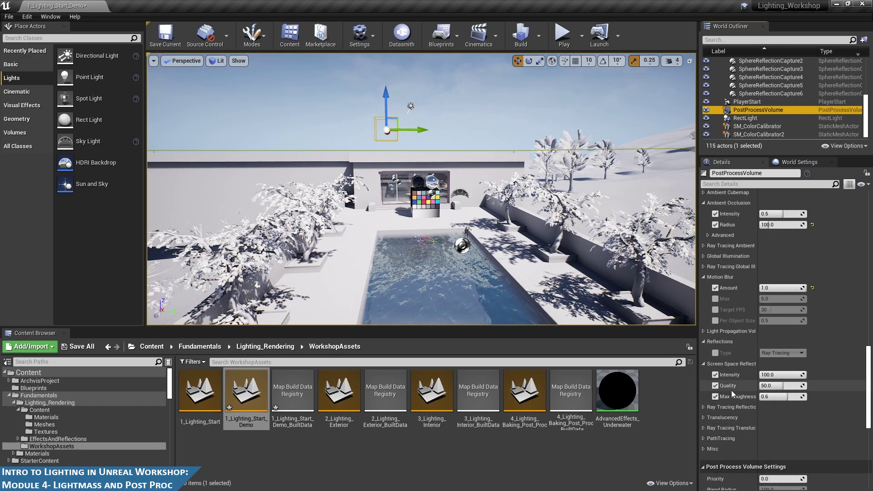
scroll(732, 389, "up", 4)
right_click_drag(448, 140, 494, 177)
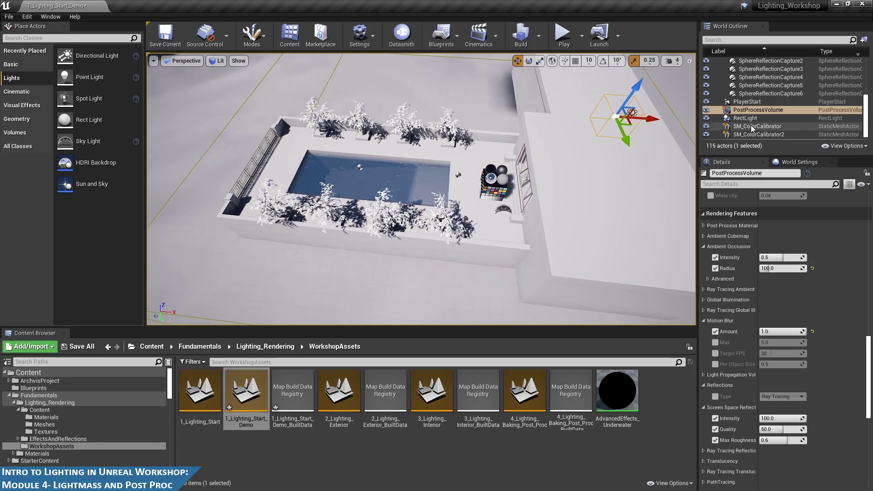
left_click(763, 113)
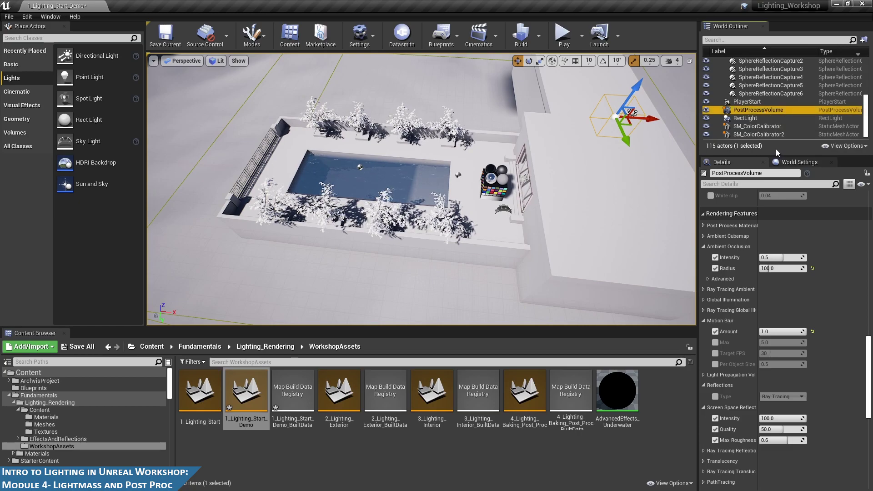
- Duplicate the PostProcessVolume and rename the copy PostProcessVolume_Pool
key("ctrl+w")
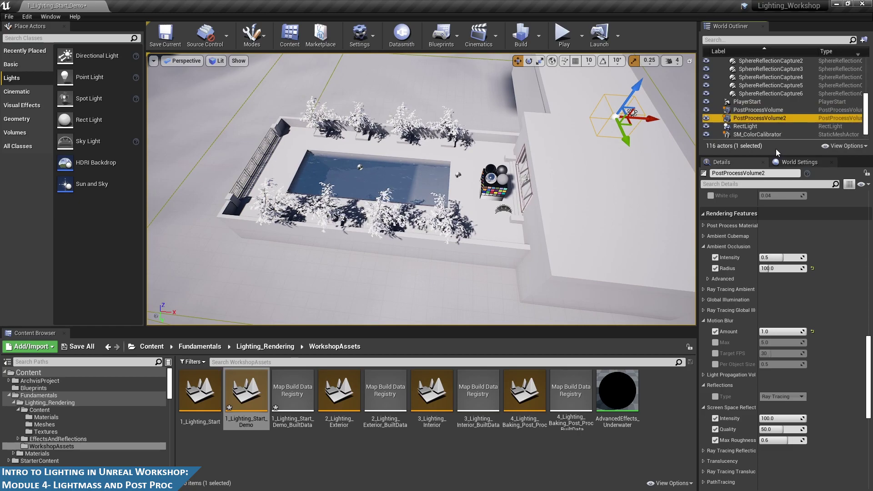
left_click(788, 119)
type("_P")
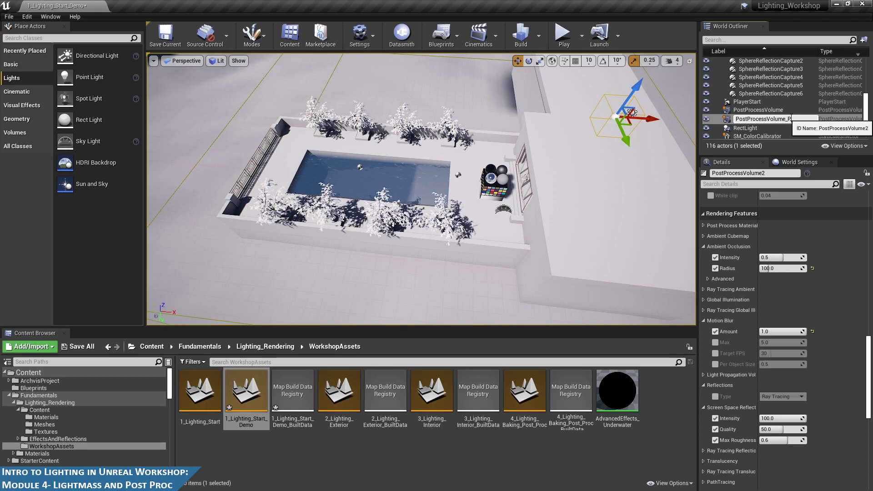
type("ool")
key("Return")
- Move PostProcessVolume_Pool from the house to the middle of the pool and expand its Post Process Materials settings
left_click_drag(651, 121, 540, 121)
right_click_drag(378, 128, 367, 94)
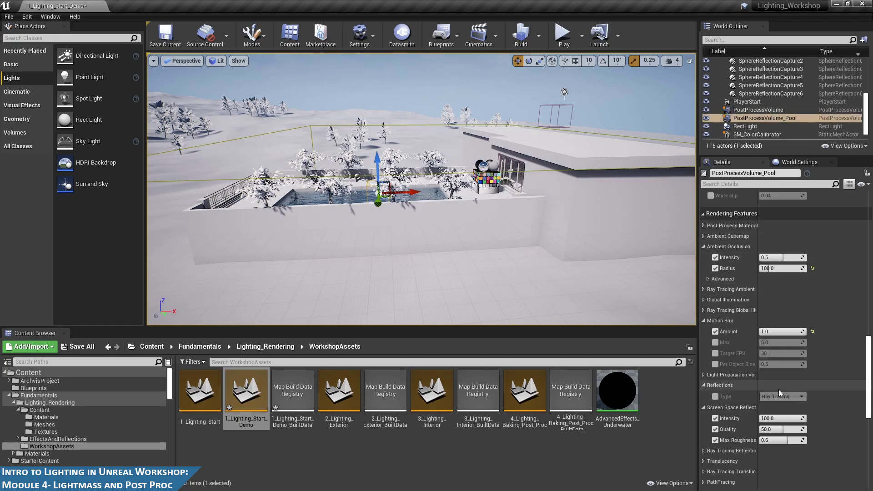
scroll(778, 389, "down", 4)
scroll(778, 390, "down", 6)
scroll(778, 391, "up", 10)
scroll(777, 391, "up", 3)
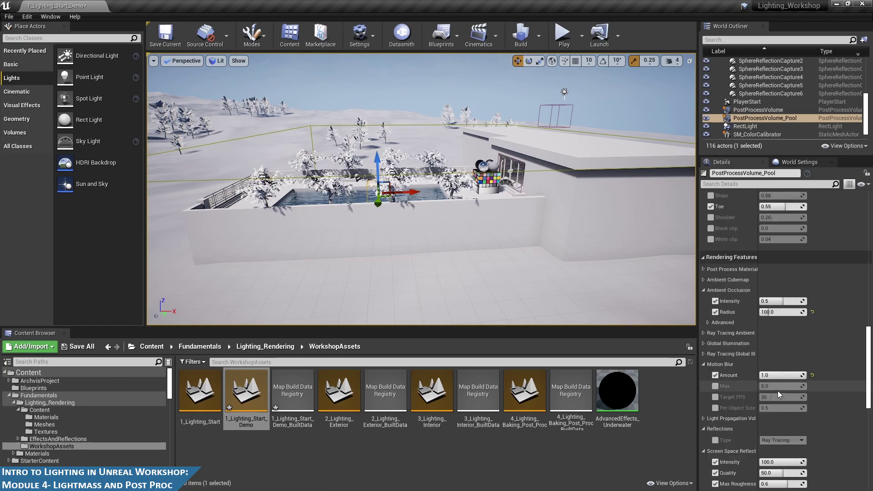
left_click(706, 269)
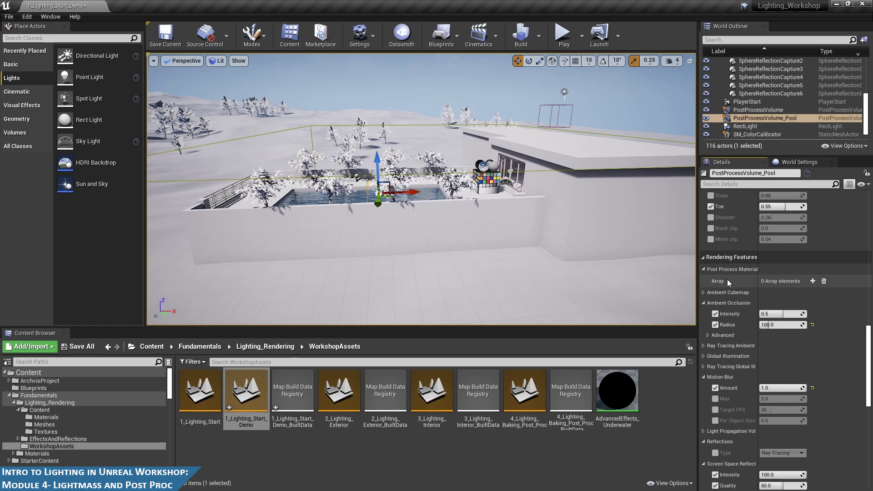
scroll(548, 153, "up", 3)
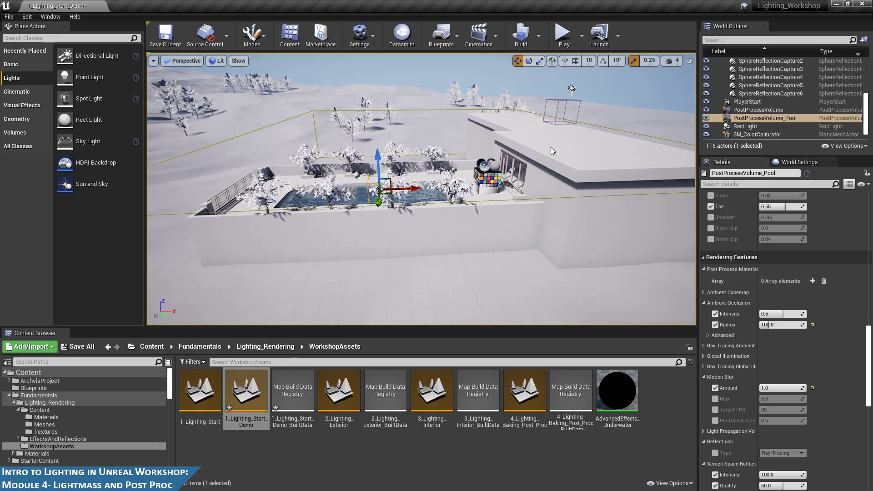
- In a top view, fit PostProcessVolume_Pool to the pool outline with brush sizes X 1400 and Y 500
left_click(217, 60)
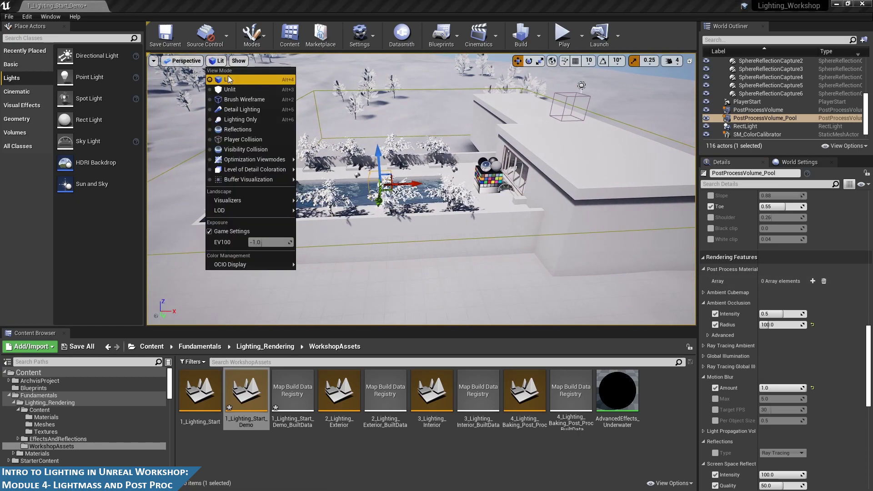
left_click(190, 62)
left_click(191, 86)
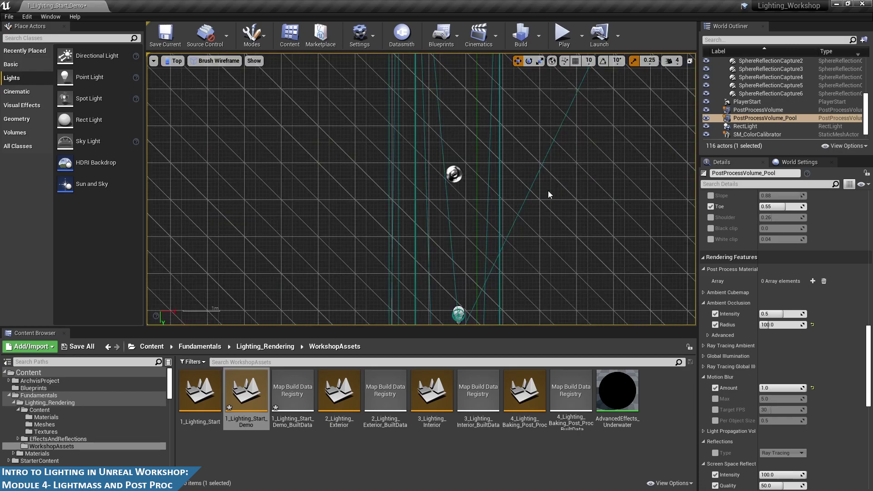
key("f")
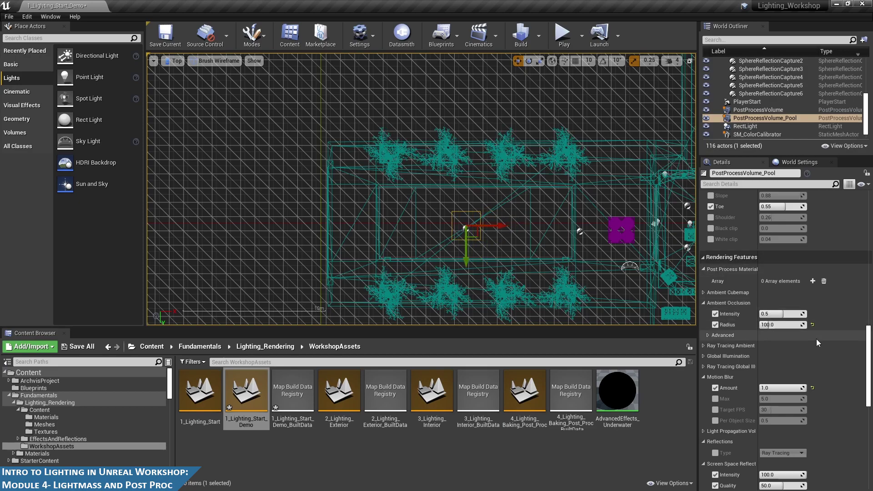
scroll(815, 335, "up", 6)
scroll(811, 339, "down", 15)
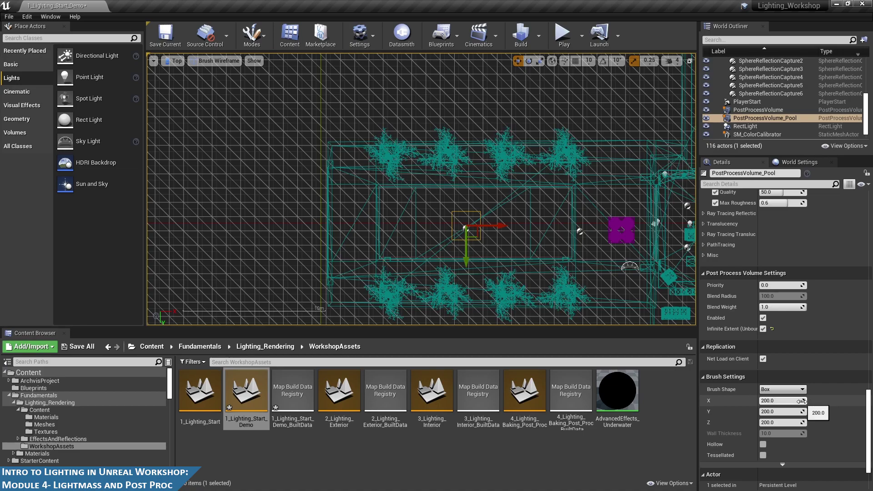
left_click_drag(781, 401, 800, 401)
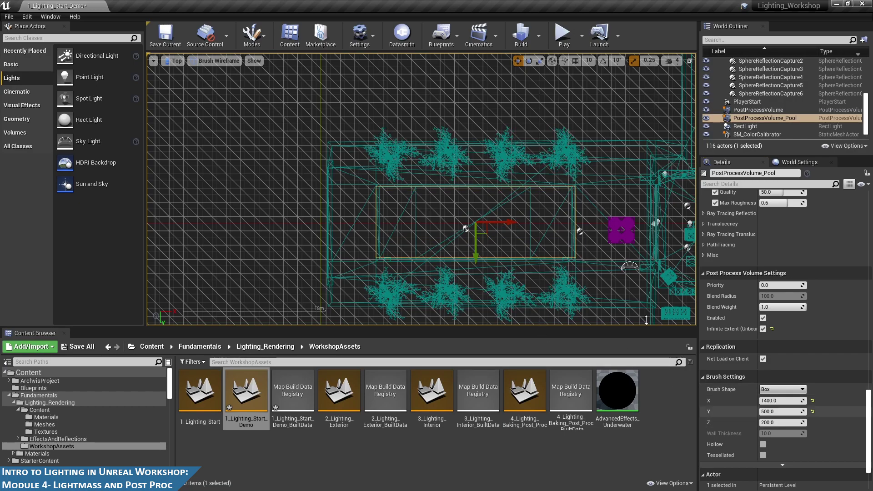
- Return to the perspective view and adjust the height of PostProcessVolume_Pool so it sits within the pool
left_click(175, 60)
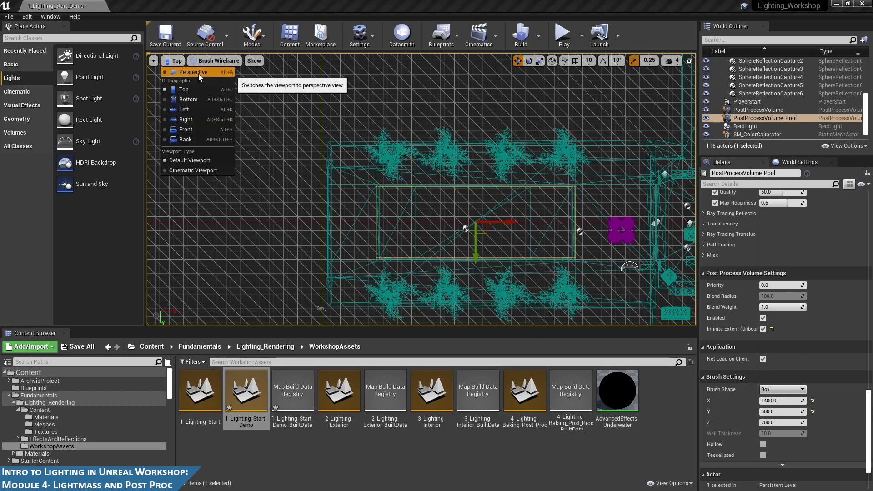
left_click(193, 72)
key("f")
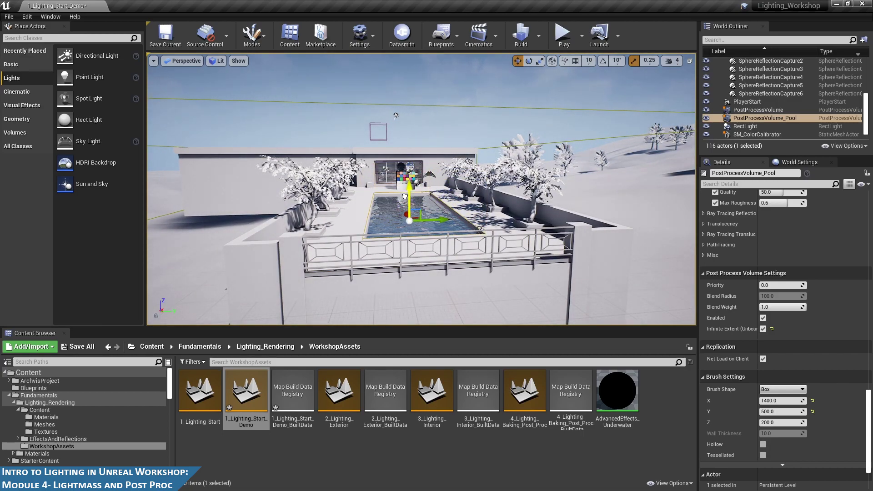
right_click_drag(524, 198, 494, 205)
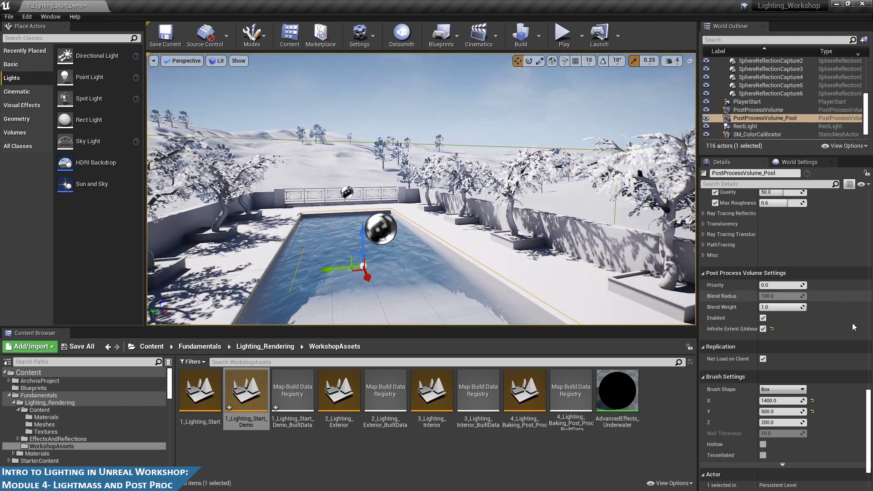
- Add a Post Process Materials array element as an asset reference and assign the AdvancedEffects_Underwater material to it
scroll(806, 335, "down", 10)
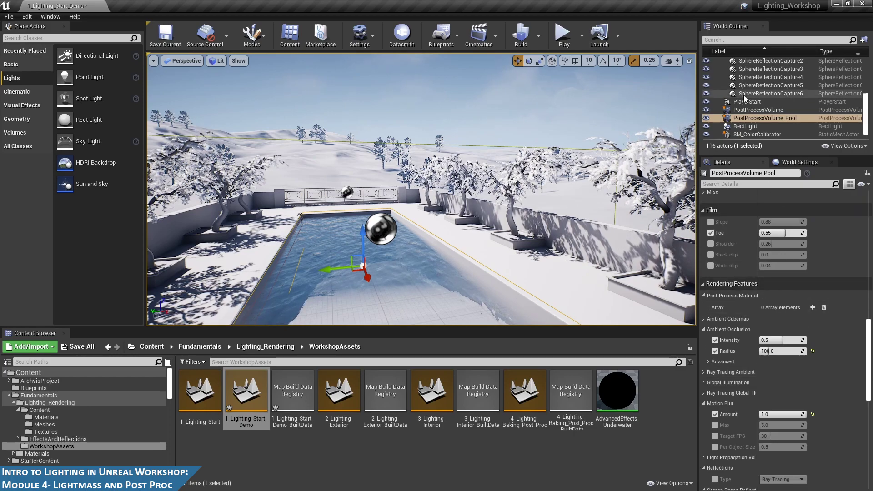
scroll(817, 304, "up", 8)
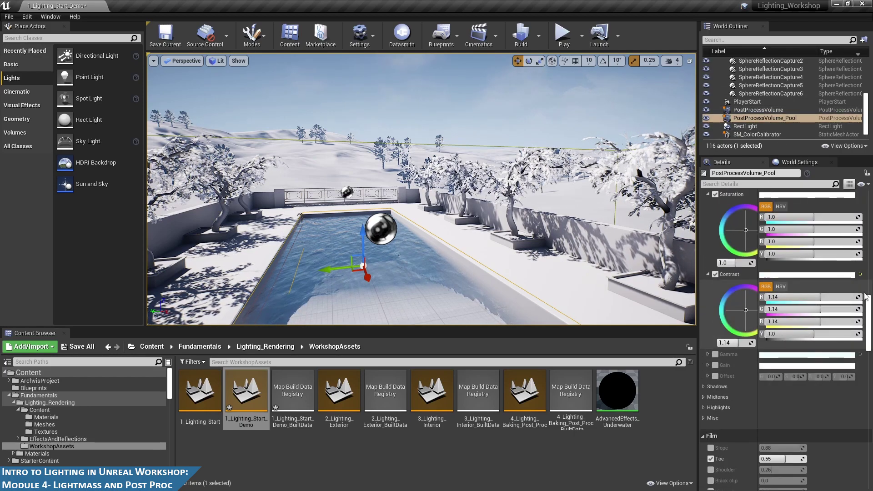
scroll(870, 311, "down", 10)
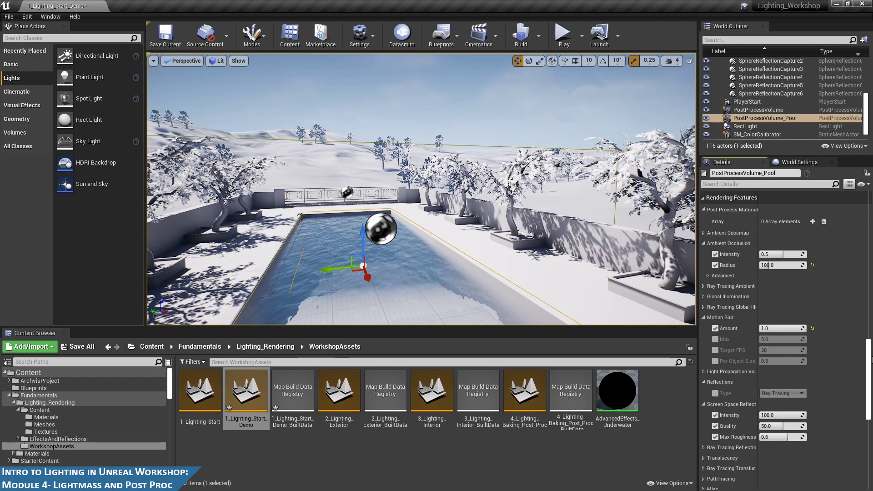
scroll(870, 311, "up", 8)
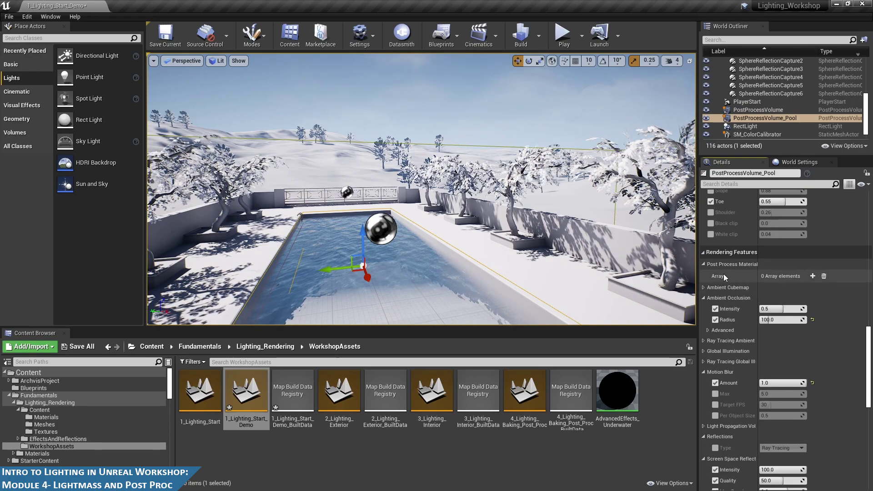
left_click(814, 278)
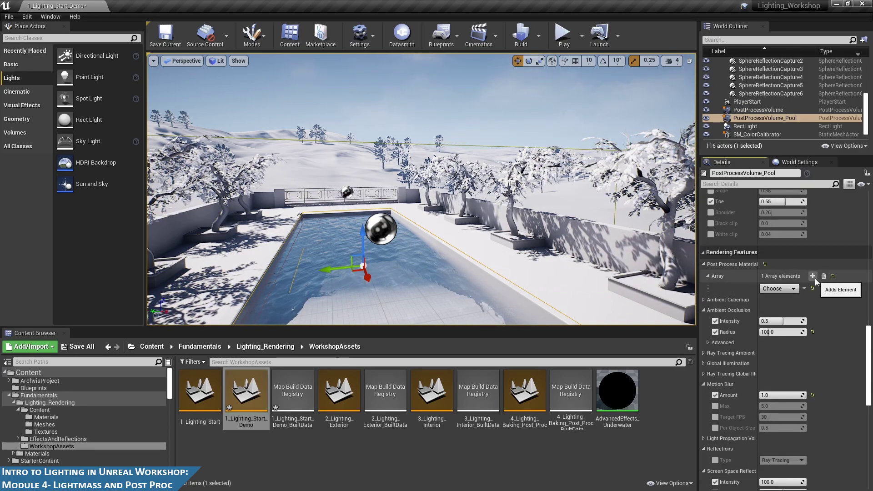
left_click(793, 289)
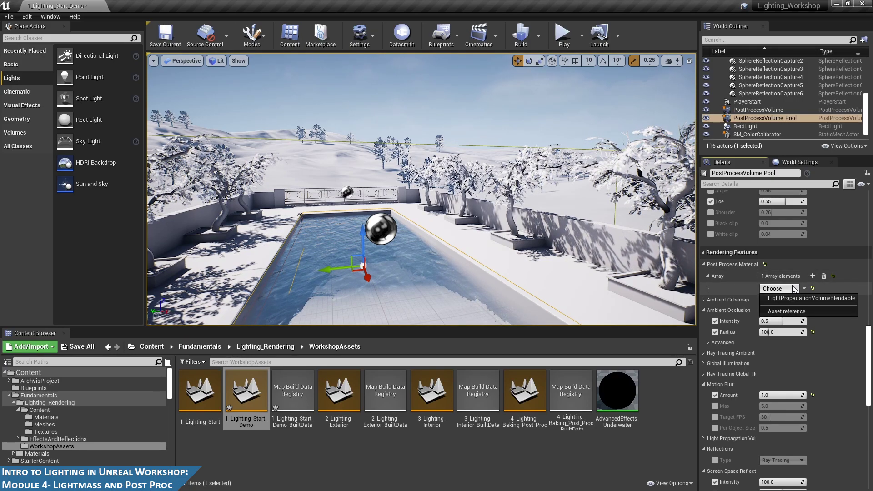
left_click(789, 311)
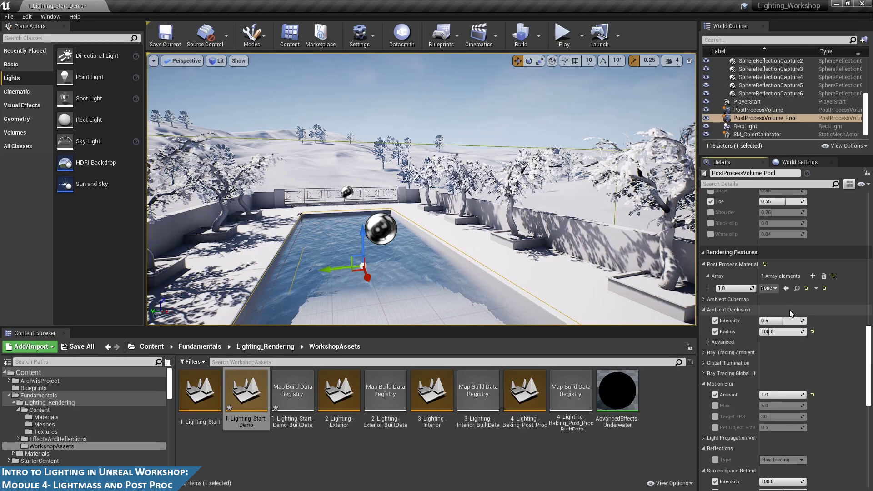
left_click(769, 289)
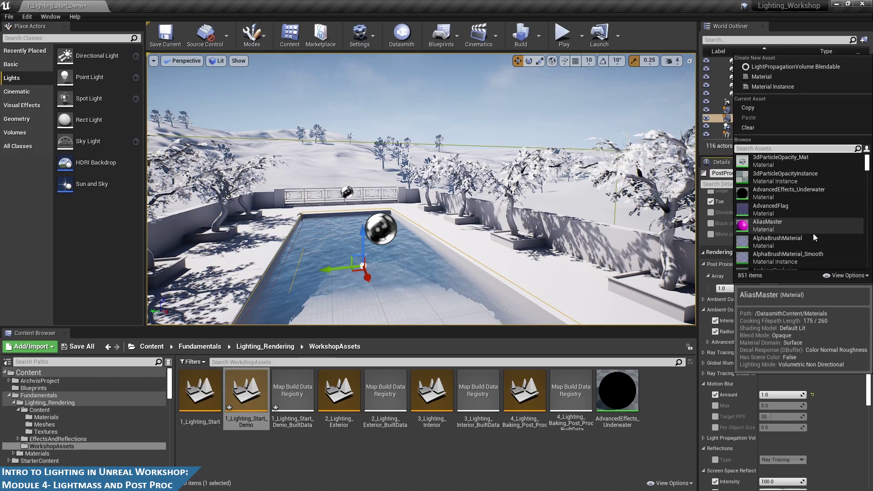
left_click(768, 190)
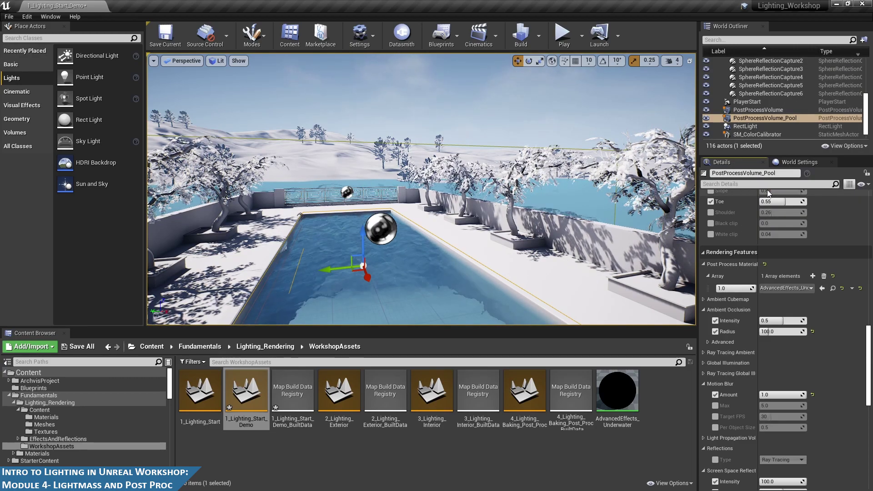
- Turn off Infinite Extent (Unbound) for PostProcessVolume_Pool and inspect the underwater effect from inside the pool
right_click_drag(636, 269, 694, 268)
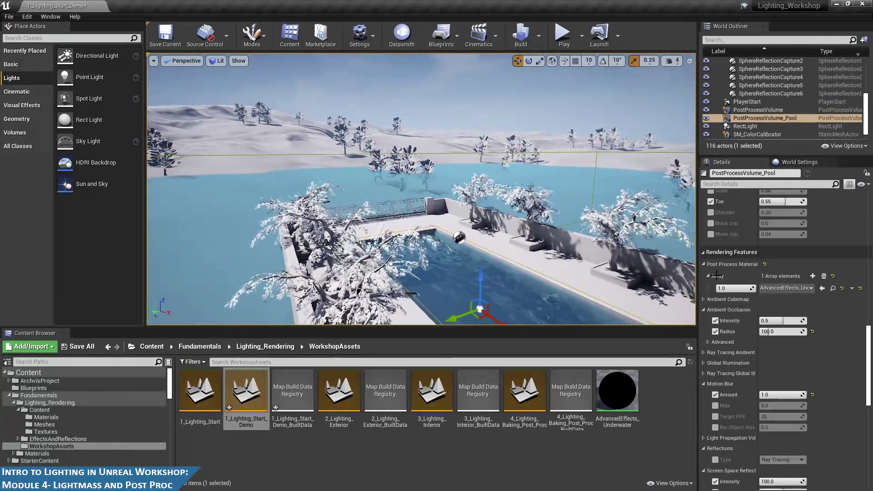
scroll(759, 361, "down", 8)
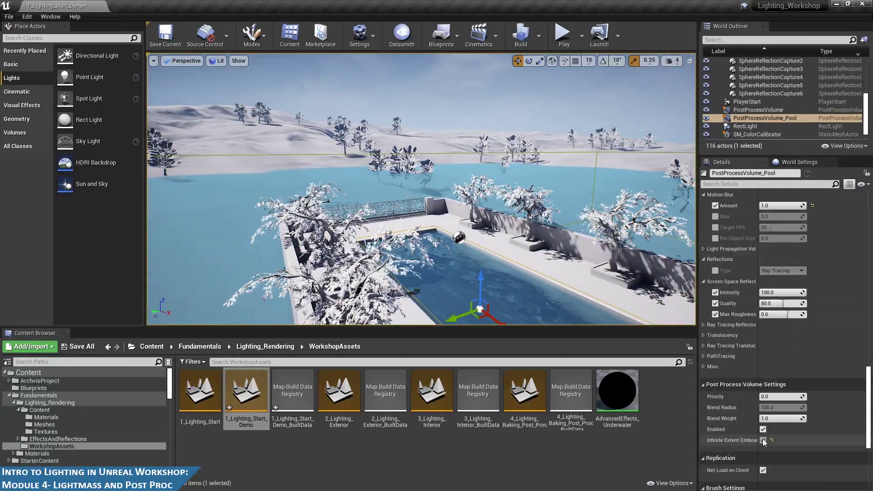
left_click(763, 441)
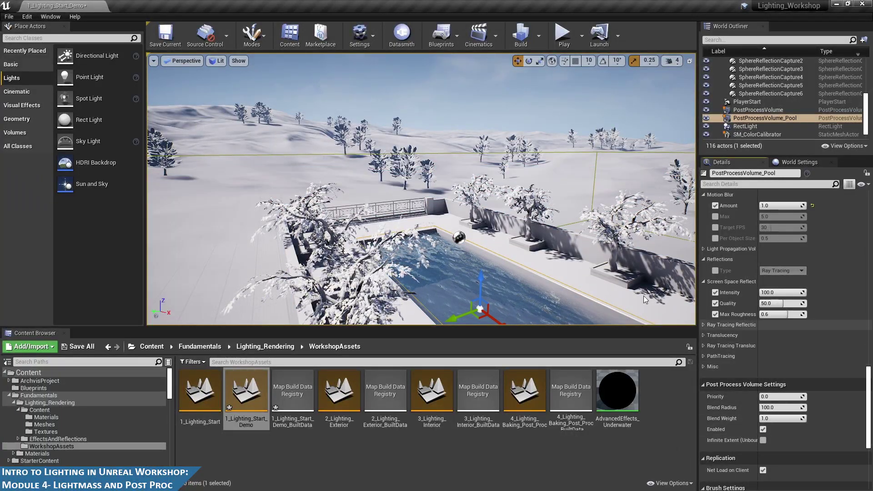
mouse_move(360, 272)
right_mouse_down()
mouse_move(282, 275)
mouse_move(360, 272)
mouse_move(344, 257)
mouse_move(363, 267)
right_mouse_up()
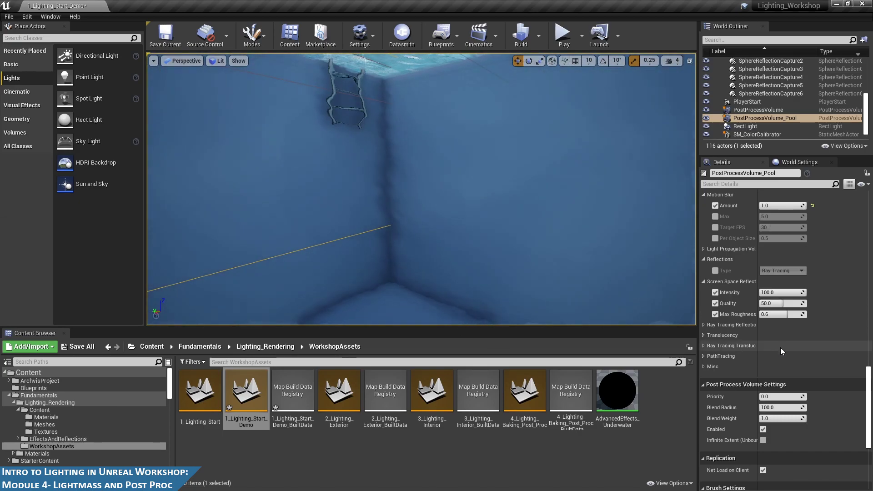
- Disable the Ambient Occlusion Intensity and Radius overrides on PostProcessVolume_Pool
scroll(744, 270, "up", 4)
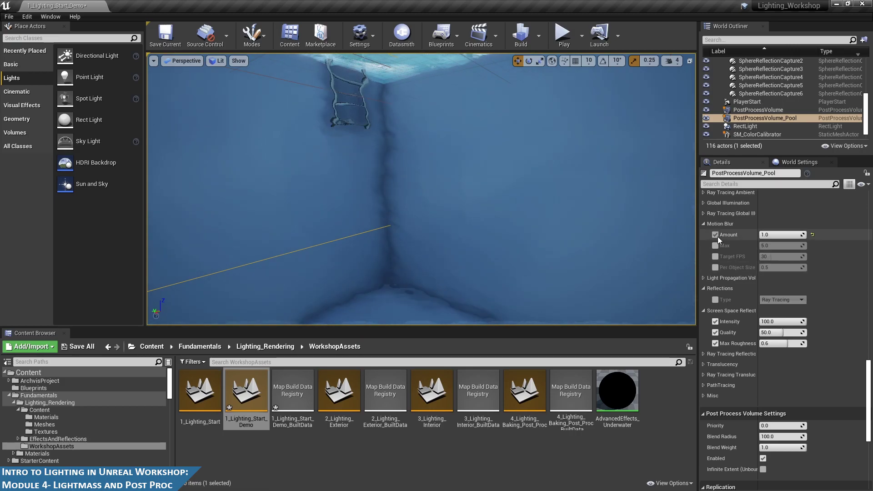
scroll(730, 250, "up", 3)
left_click(715, 262)
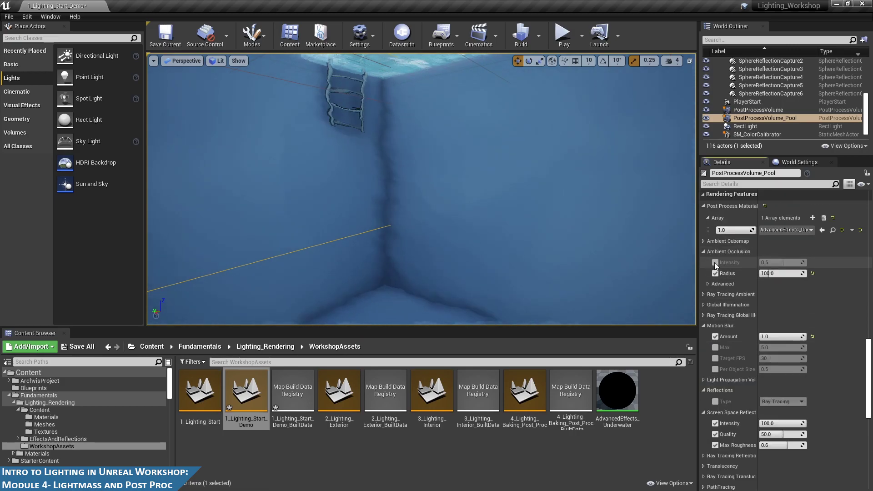
left_click(715, 273)
- Leave the pool, select the exterior wall mesh SM_House2, and collapse the House_Exterior and Reflections folders in the World Outliner
right_click_drag(431, 200, 447, 190)
right_click_drag(623, 204, 571, 265)
left_click(552, 250)
key("f")
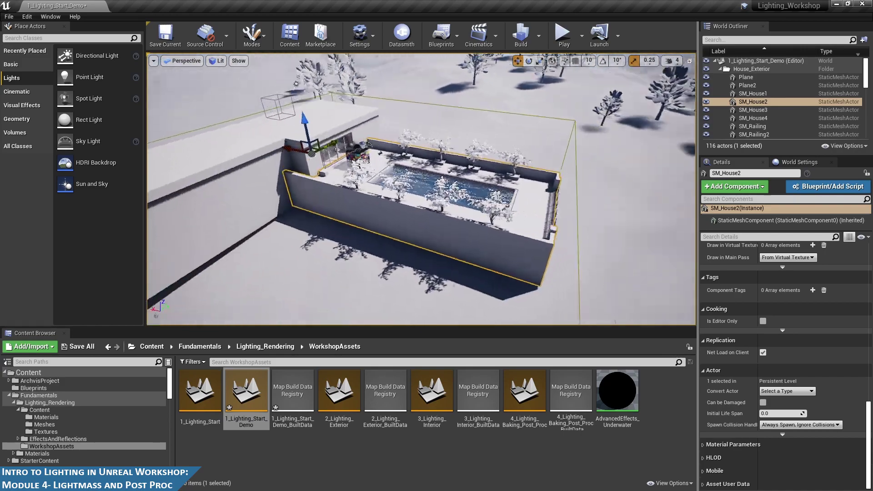
left_click(720, 69)
left_click(720, 102)
- Go inside to the living room and select the SM_DeskLamp mesh on the shelf behind the couch
mouse_move(429, 137)
right_mouse_down()
mouse_move(429, 120)
mouse_move(418, 125)
right_mouse_up()
key("w")
right_click_drag(565, 193, 587, 193)
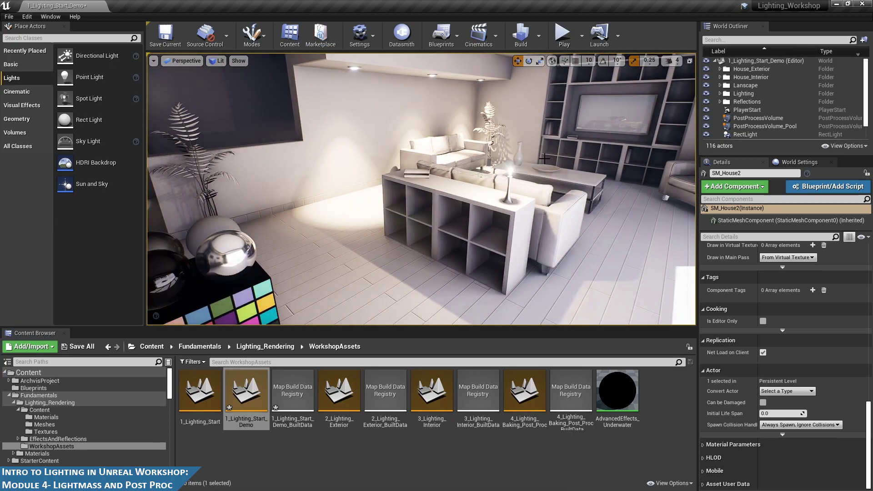
key("g")
key("g")
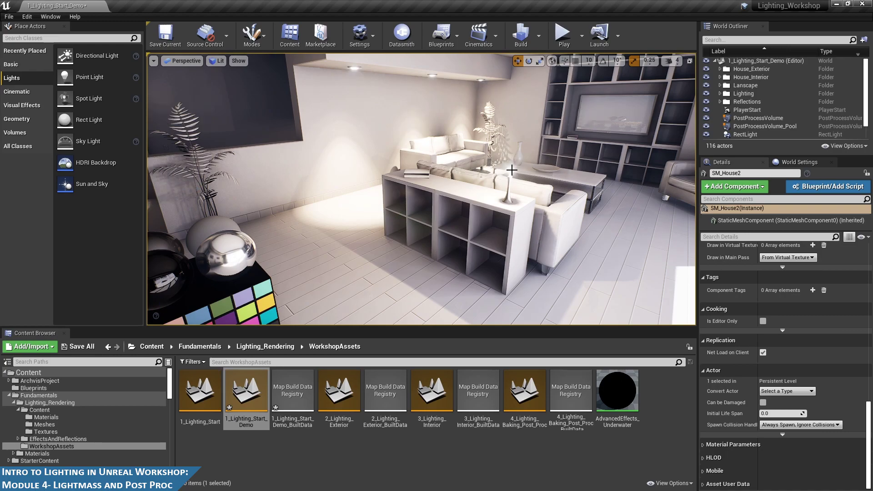
left_click(511, 172)
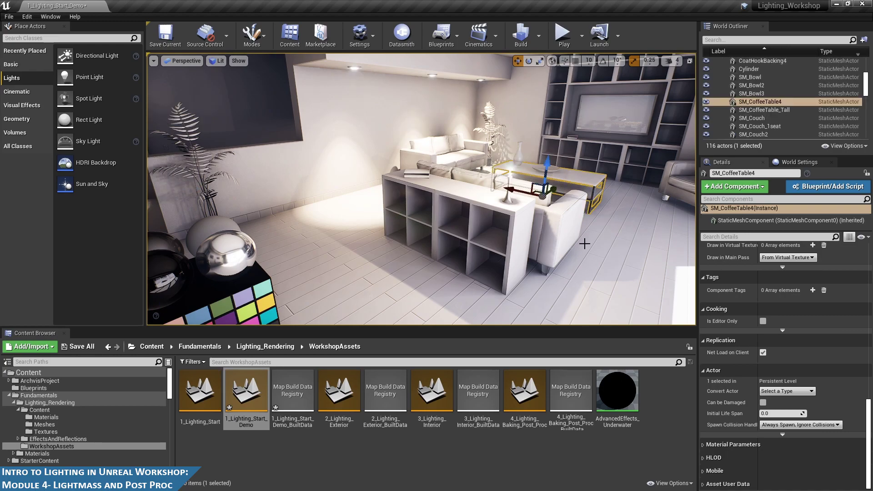
right_click_drag(511, 171, 444, 178)
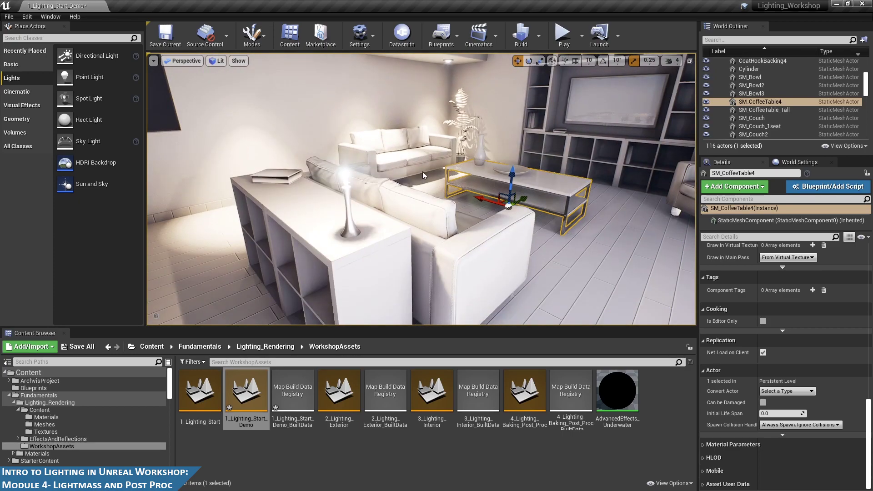
left_click(345, 175)
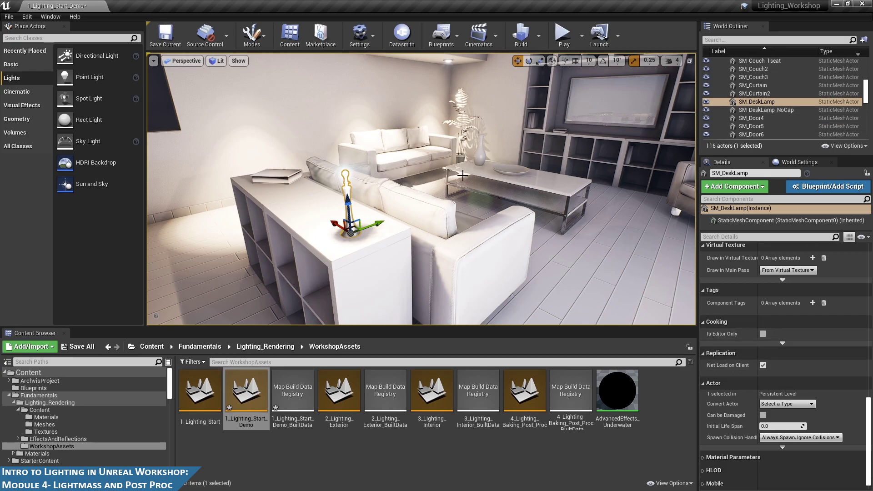
- Place a basic Sphere in the living room, floating above the coffee table
right_click_drag(496, 180, 502, 145)
right_click(502, 144)
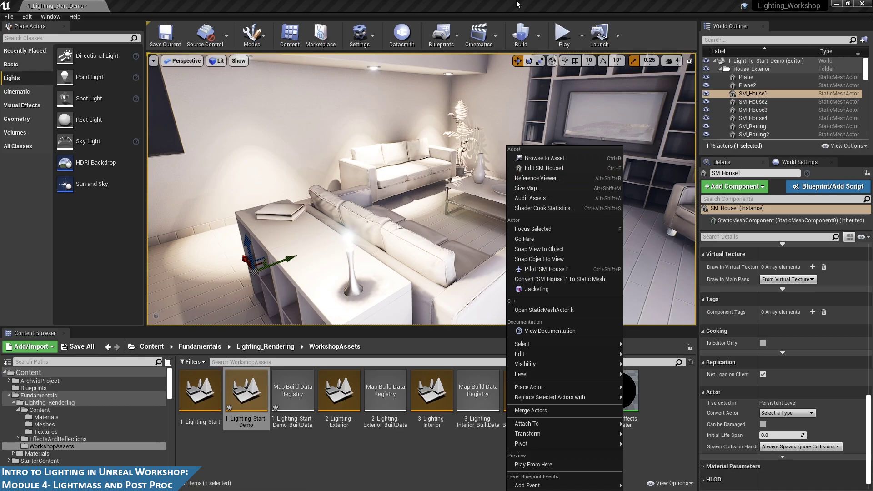
key("Escape")
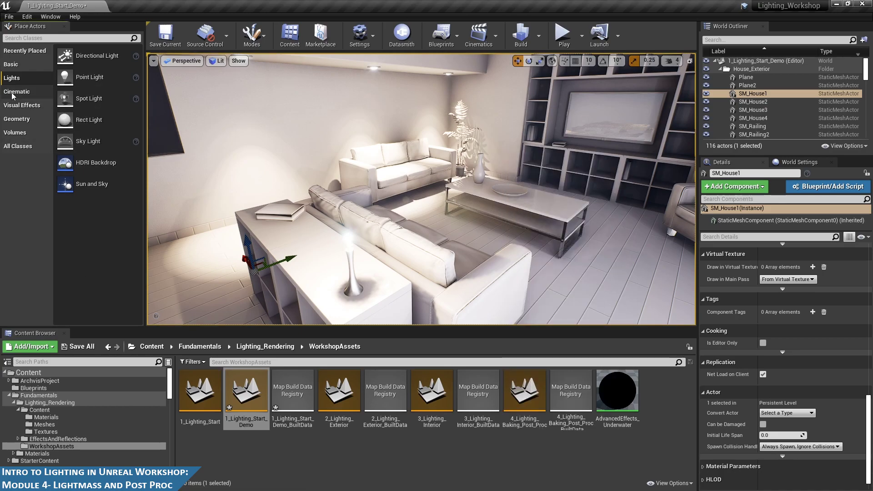
left_click(17, 119)
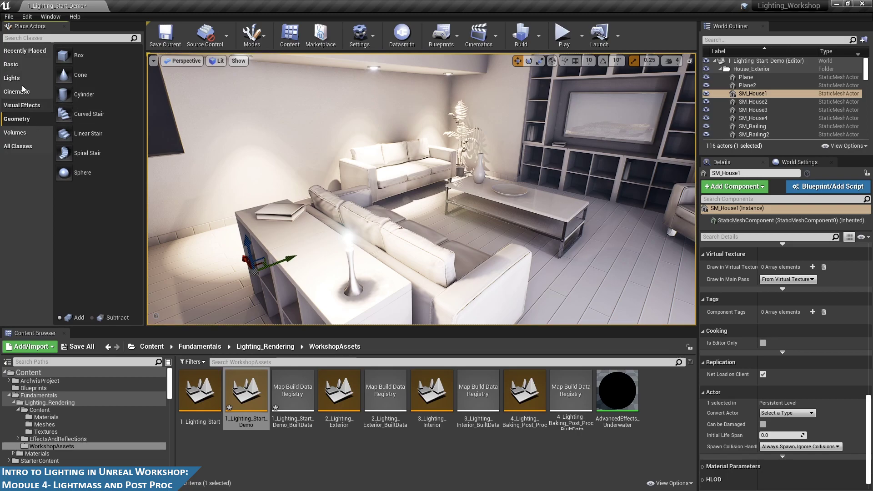
left_click(11, 65)
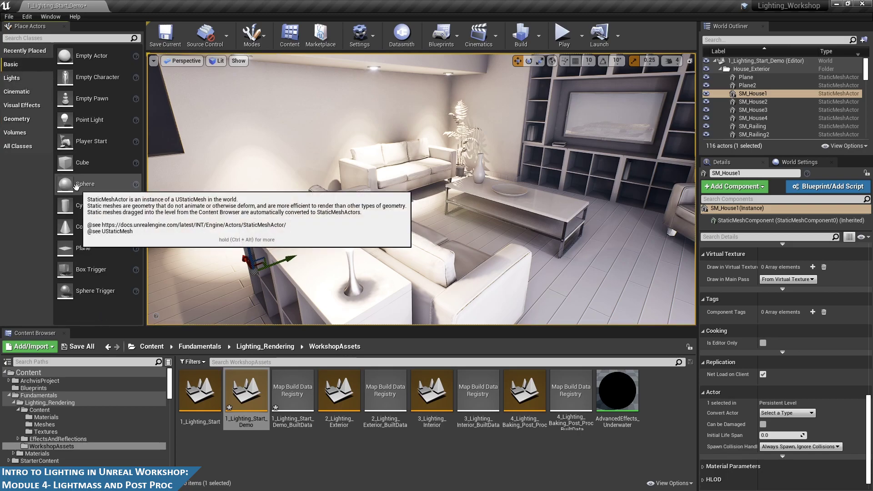
left_click(95, 192)
left_click_drag(95, 191, 514, 111)
- Set the sphere's scale to 0.1 on the X, Y and Z axes
scroll(802, 315, "down", 10)
scroll(802, 315, "up", 10)
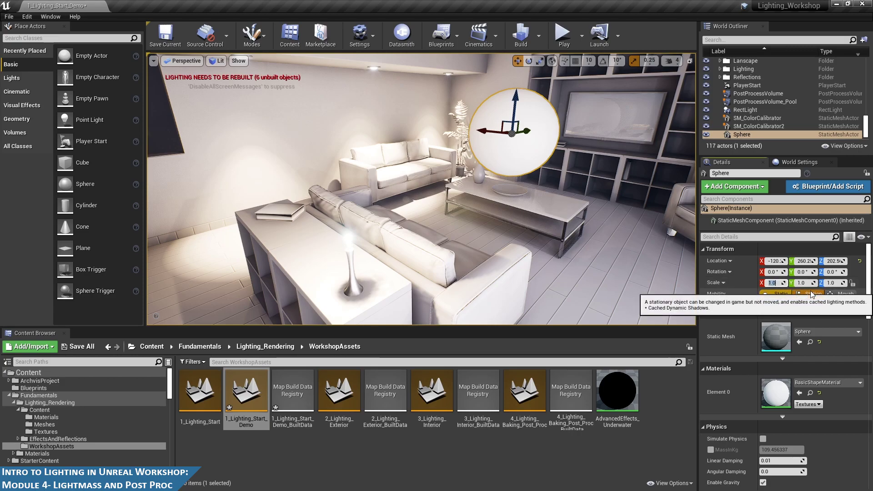
type("0.1")
key("Tab")
type("0.1")
key("Tab")
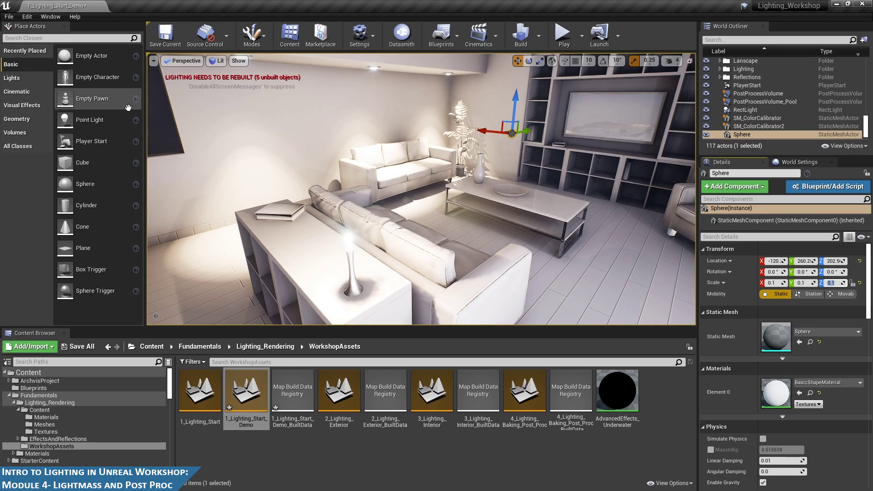
- Inspect the node graph of M_Glowing in the Lighting_Rendering Materials folder and assign that material to the sphere
left_click(45, 417)
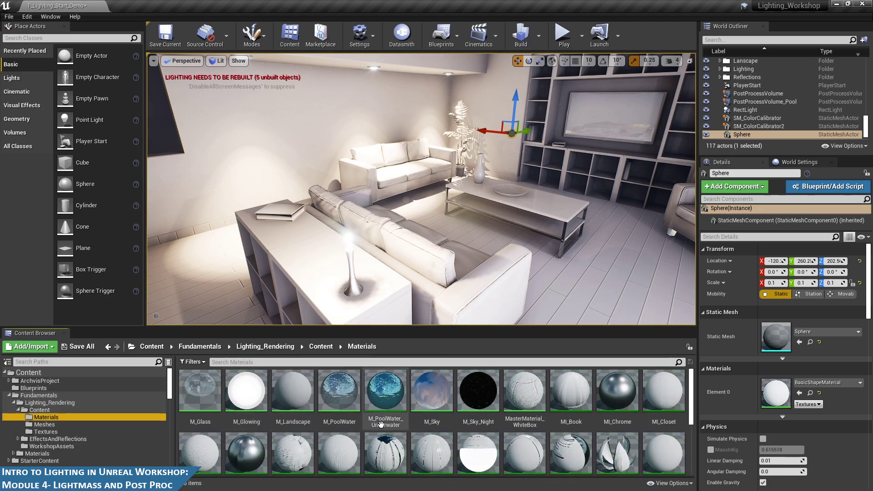
mouse_move(247, 400)
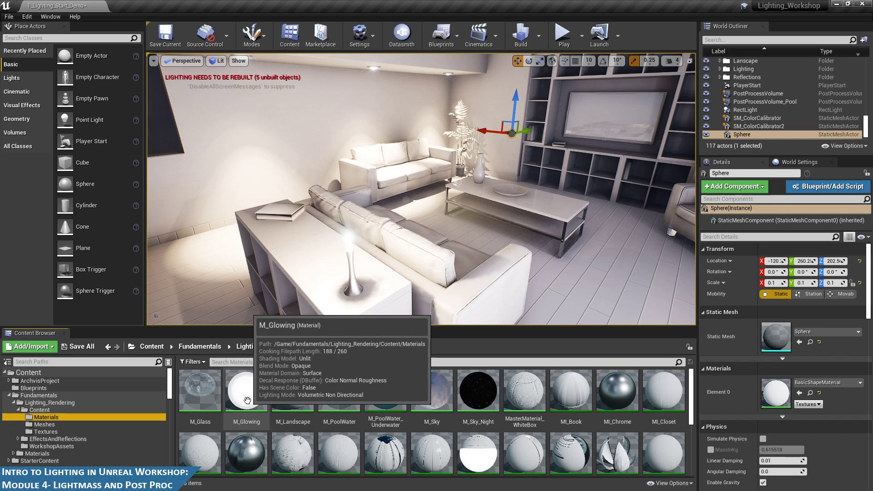
left_click(247, 400)
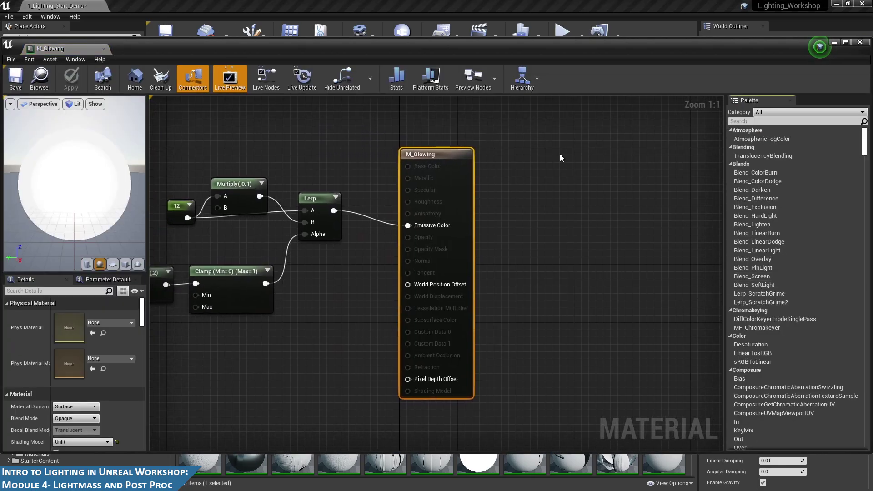
right_click_drag(328, 160, 481, 170)
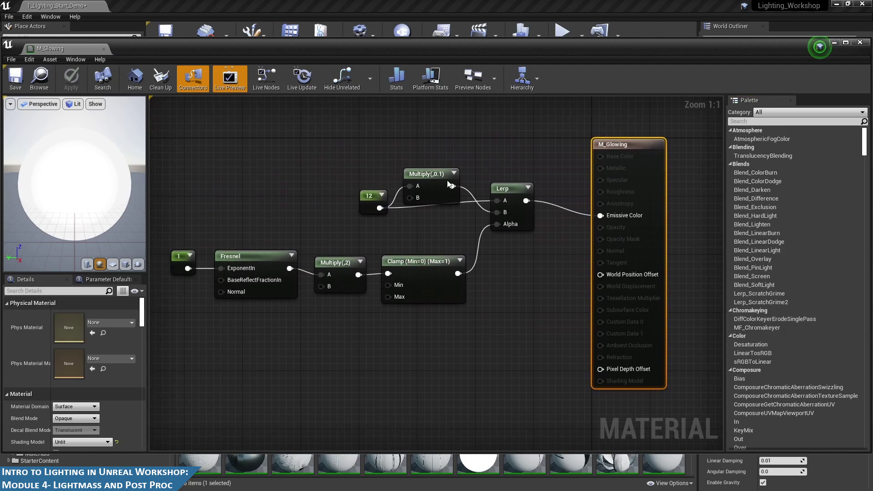
key("alt+Tab")
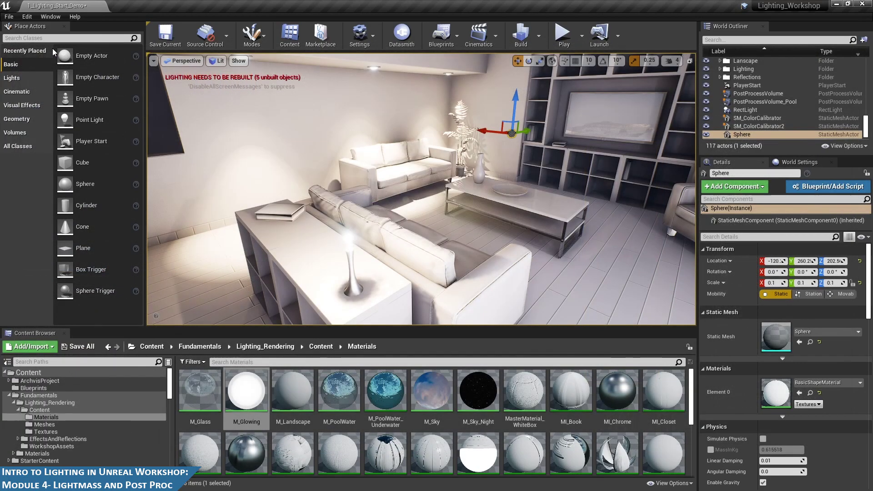
left_click_drag(247, 400, 769, 393)
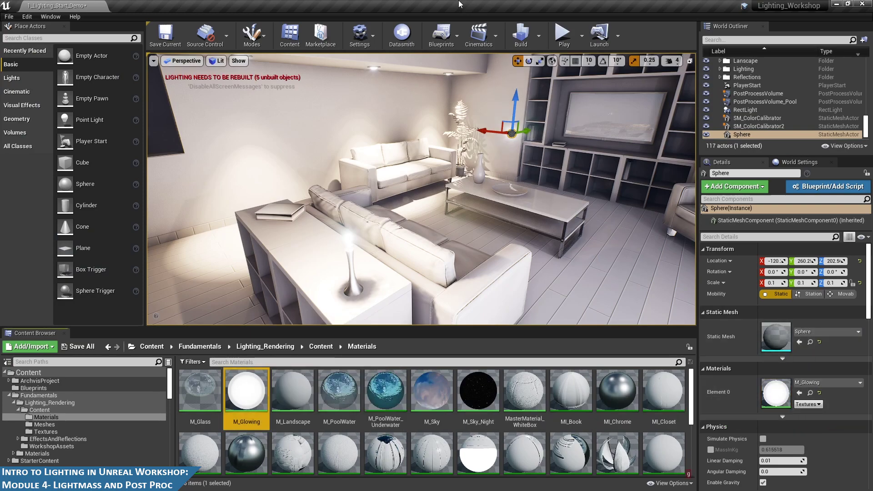
- Frame the glowing sphere above the coffee table and examine its bloom against the living room from several distances
left_click(546, 200)
key("f")
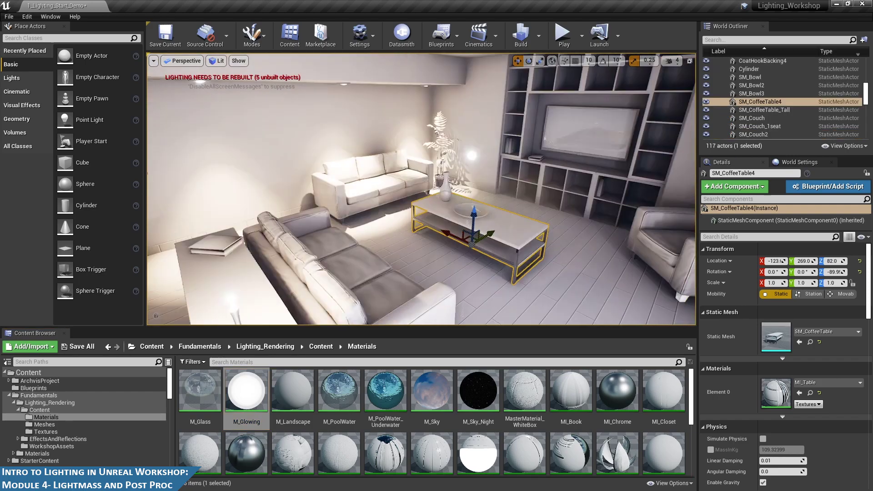
left_click(473, 156)
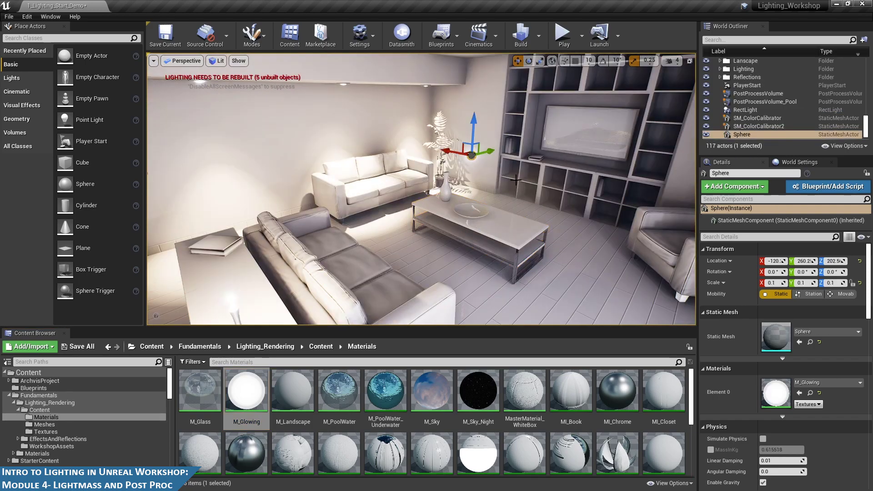
key("f")
scroll(516, 180, "down", 5)
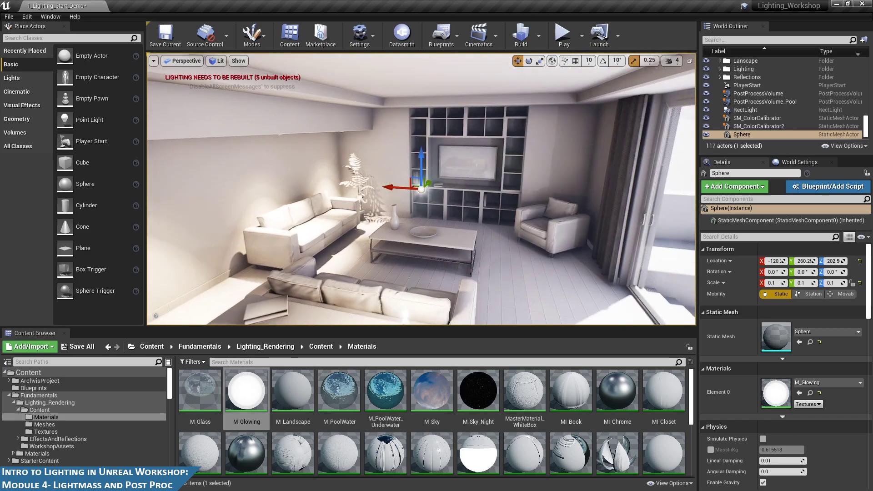
scroll(440, 261, "up", 3)
left_click(440, 262)
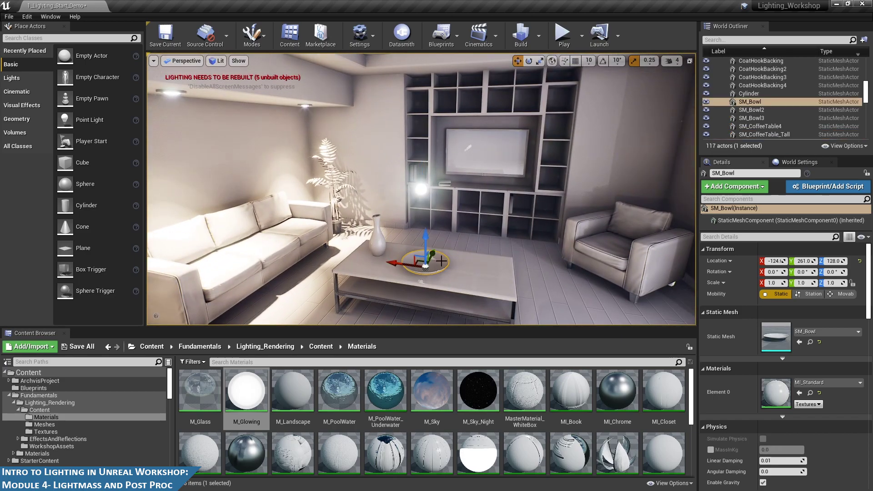
left_click(423, 195)
left_click(423, 189)
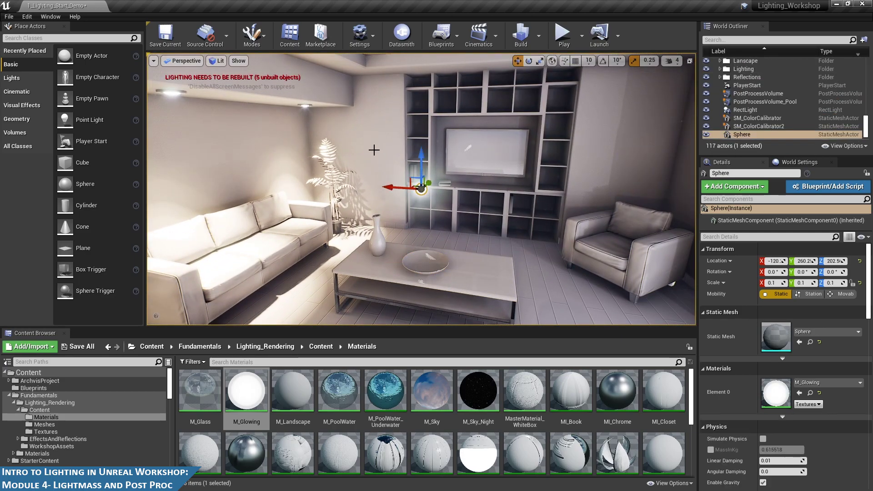
left_click(746, 134)
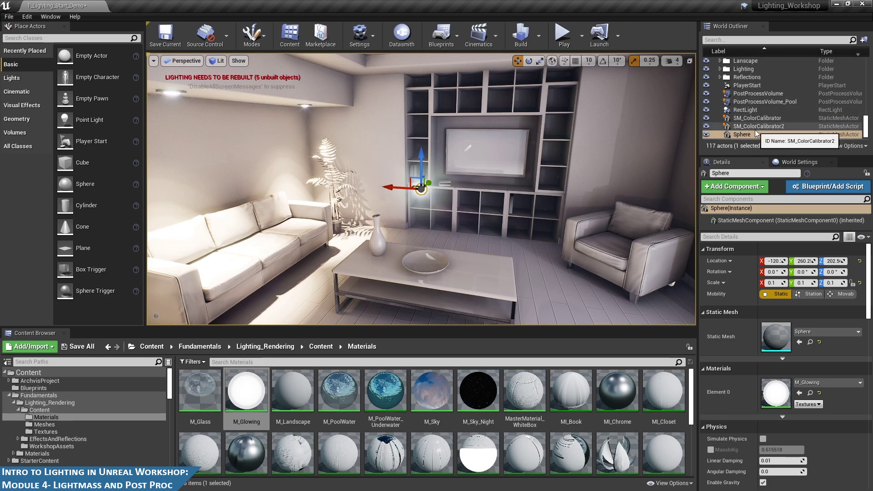
- Turn off Enabled in the Post Process Volume Settings of PostProcessVolume
left_click(757, 93)
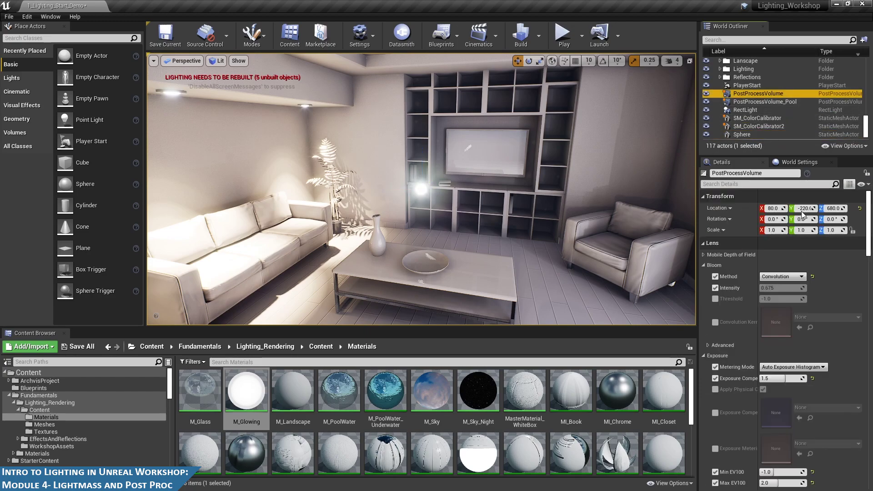
scroll(749, 285, "down", 15)
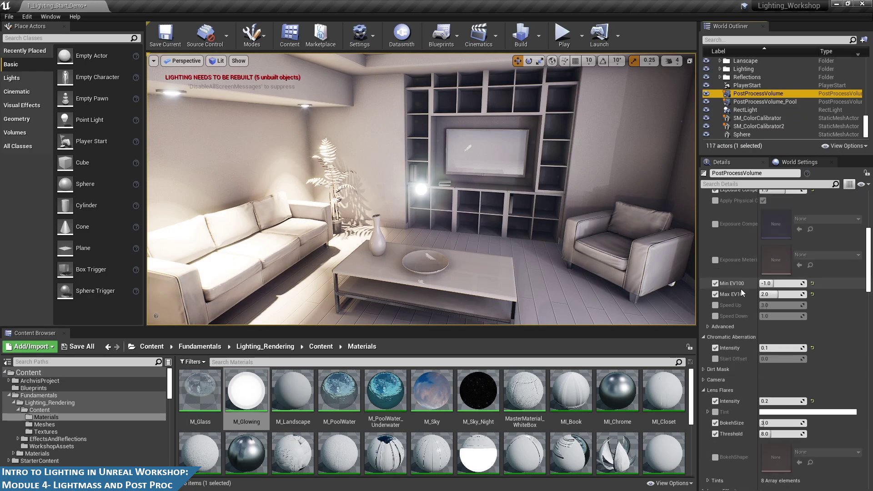
scroll(738, 304, "down", 5)
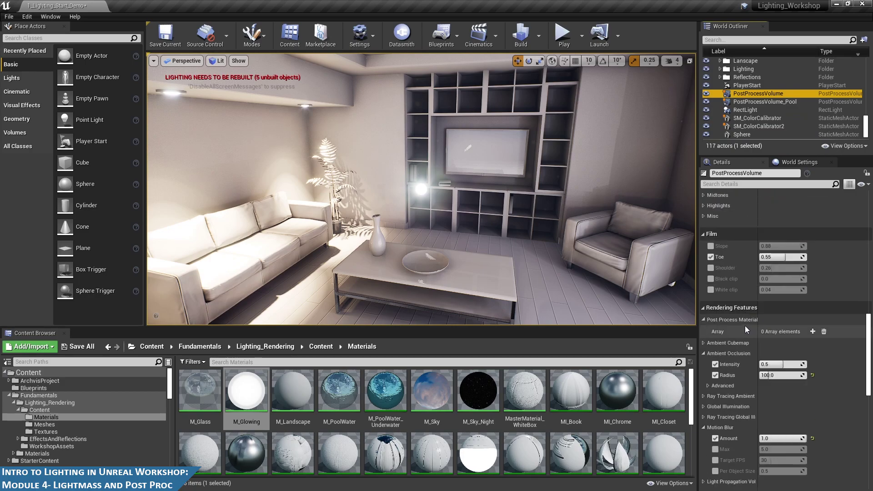
scroll(738, 343, "down", 10)
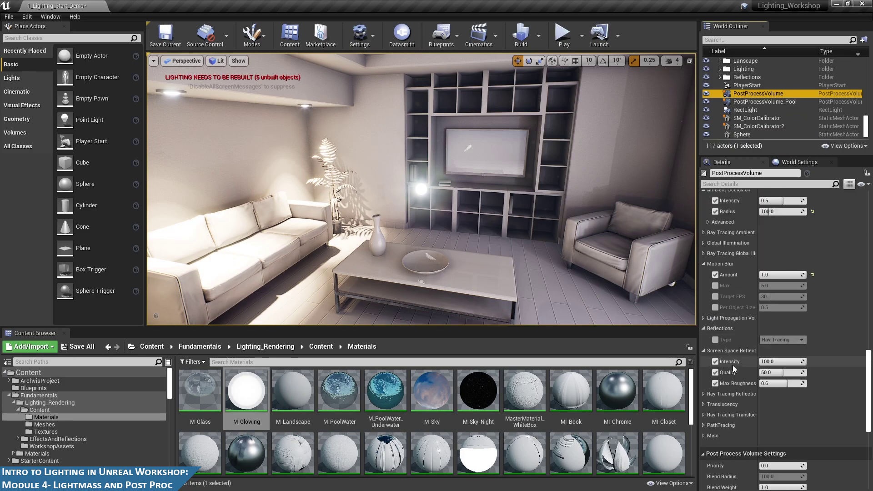
scroll(735, 380, "down", 5)
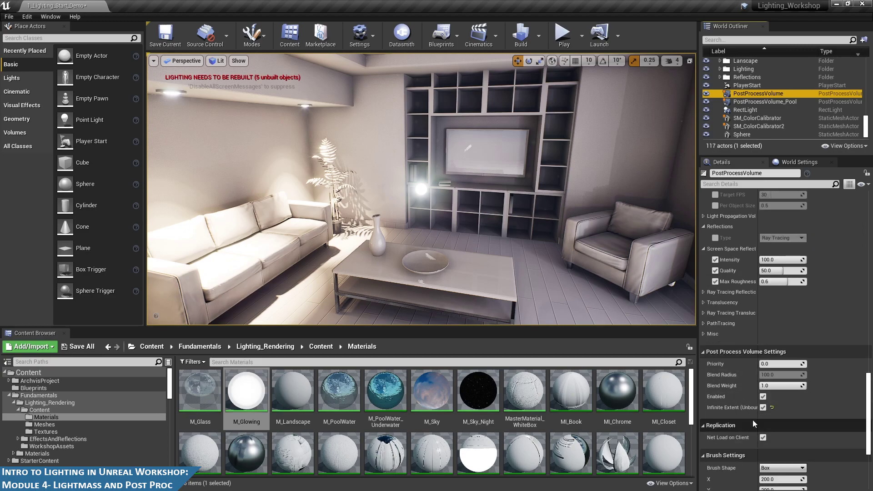
left_click(763, 396)
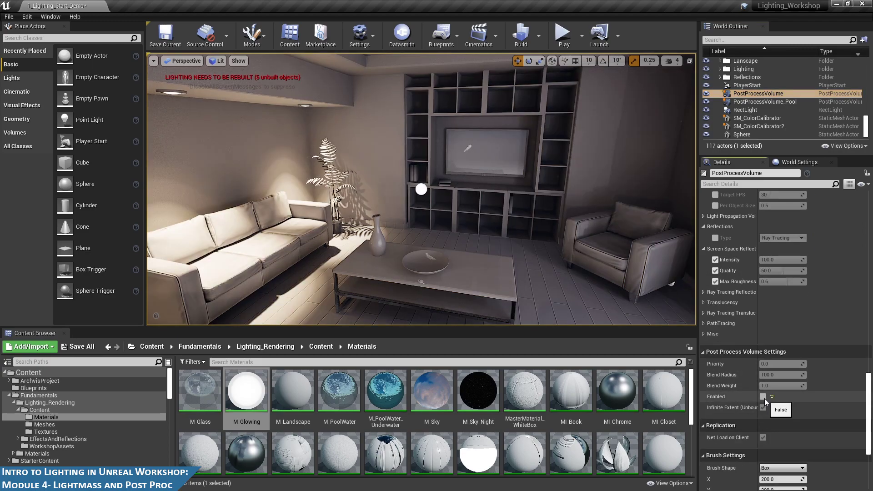
- View the whole living room without the post processing and re-enable PostProcessVolume
right_click_drag(537, 218, 455, 241, "alt")
left_click_drag(455, 241, 432, 226, "alt")
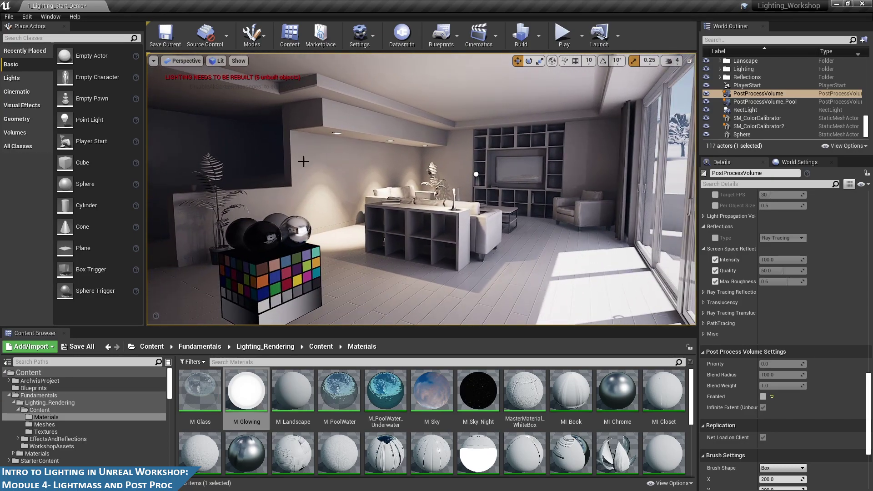
left_click(763, 397)
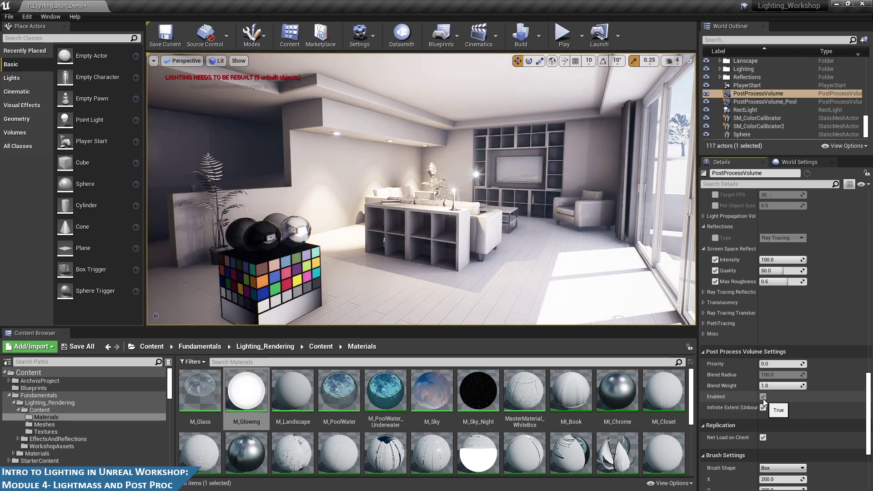
- Select the glowing sphere above the coffee table and delete it
left_click(476, 176)
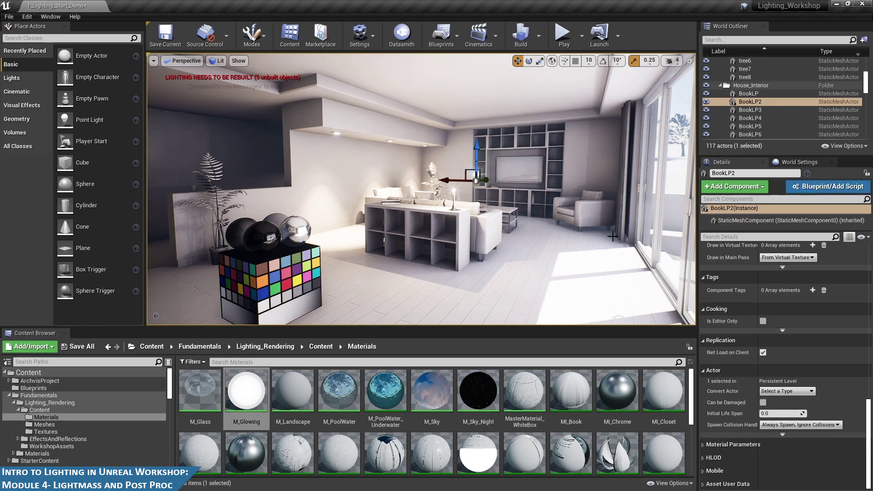
left_click(795, 95)
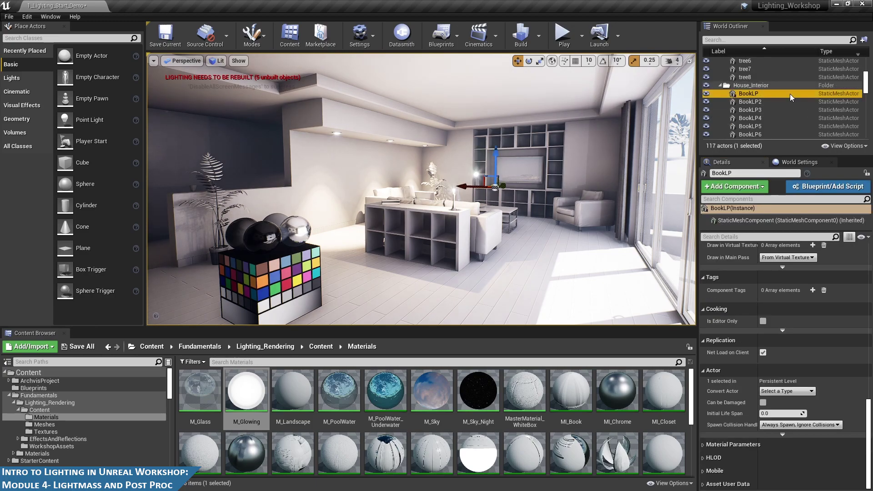
key("Escape")
left_click(476, 173)
key("Delete")
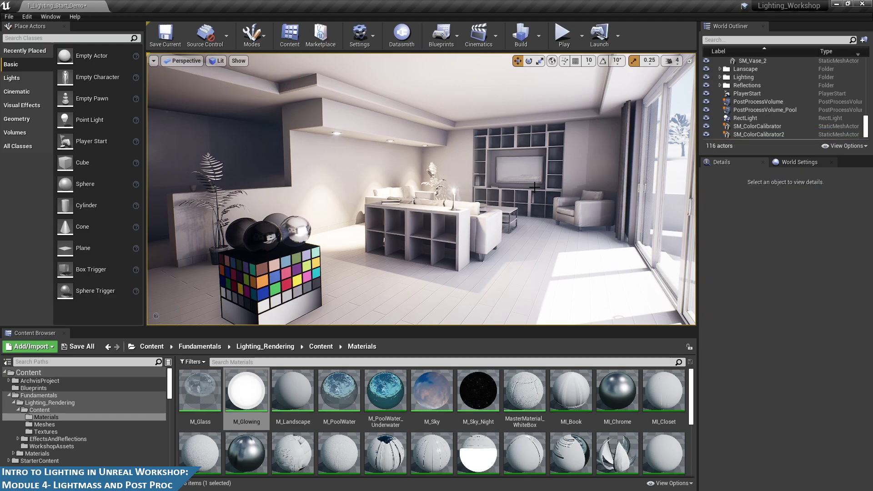
- Go to the outdoor colour calibrator and hide both SM_ColorCalibrator and SM_ColorCalibrator2 in the editor
right_click_drag(535, 187, 535, 187)
left_click(773, 126)
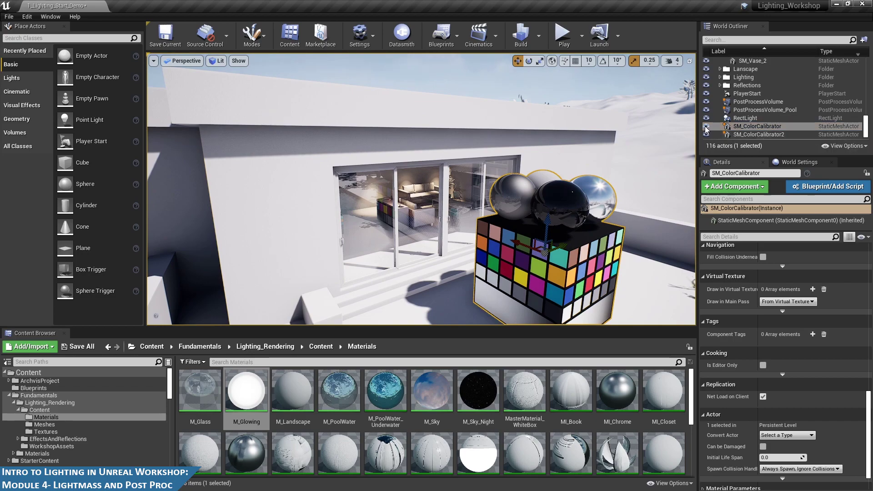
right_click_drag(645, 182, 645, 182)
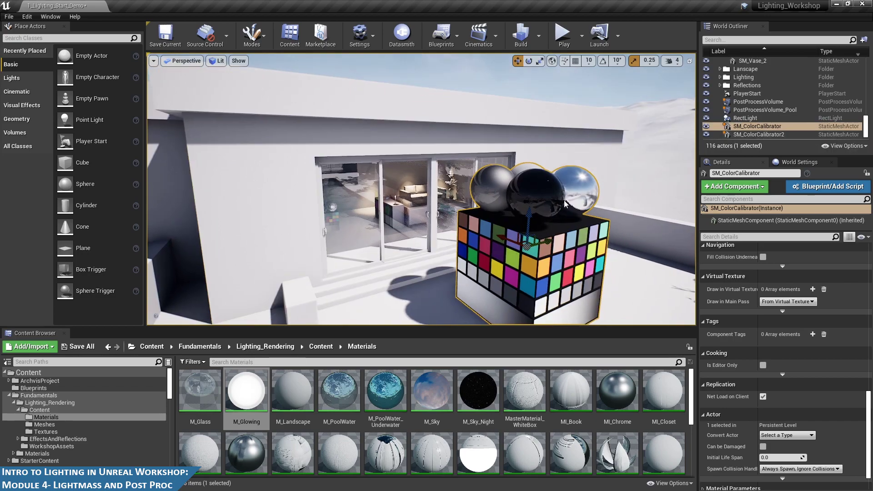
left_click(707, 126)
left_click(706, 134)
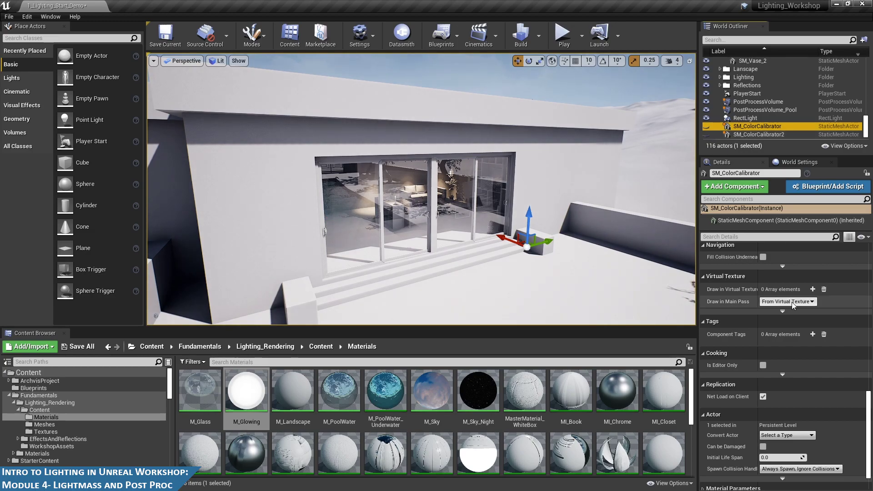
scroll(793, 302, "up", 15)
scroll(792, 302, "up", 8)
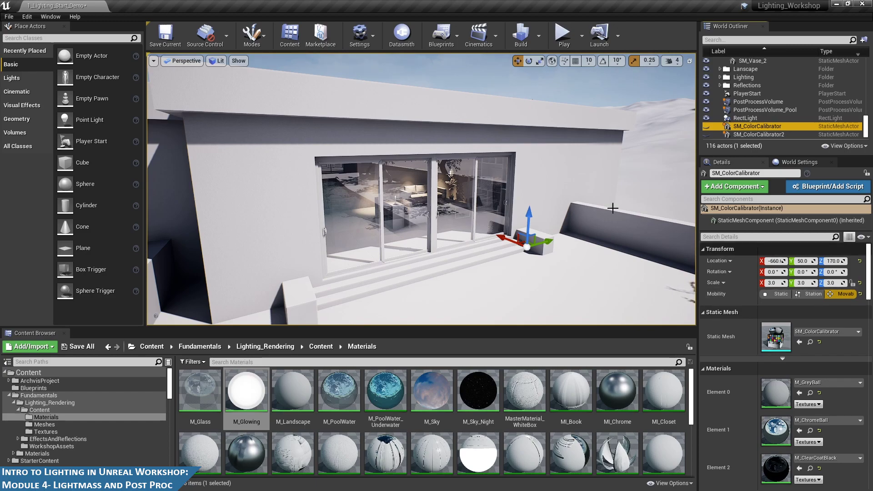
- Play the level in the viewport, walk through the living room, hallway and pool area, and stop the preview
left_click(562, 36)
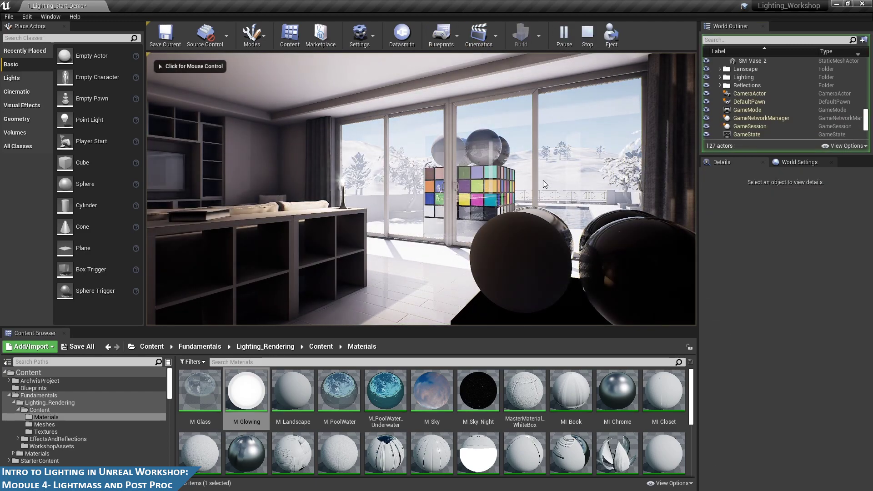
left_click(543, 180)
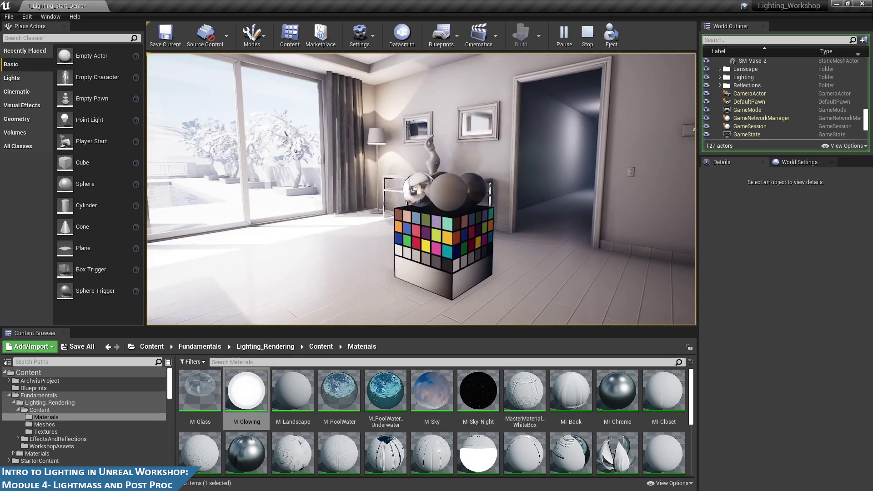
key("w")
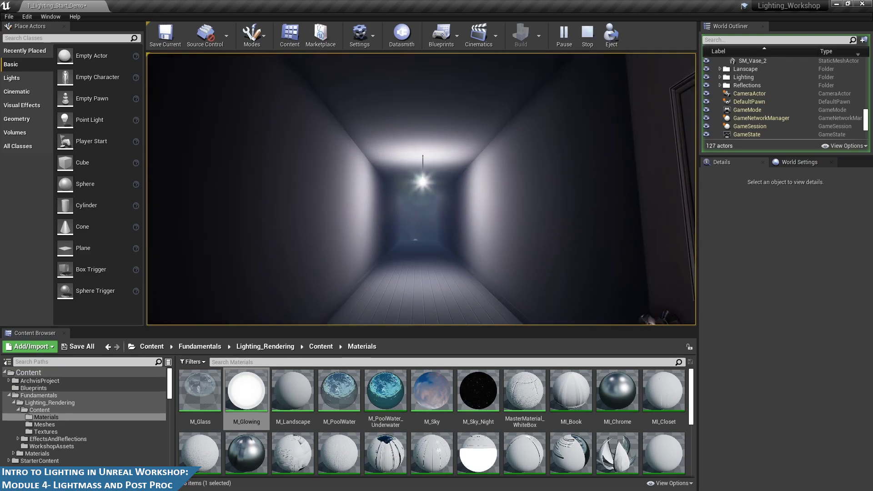
key("w")
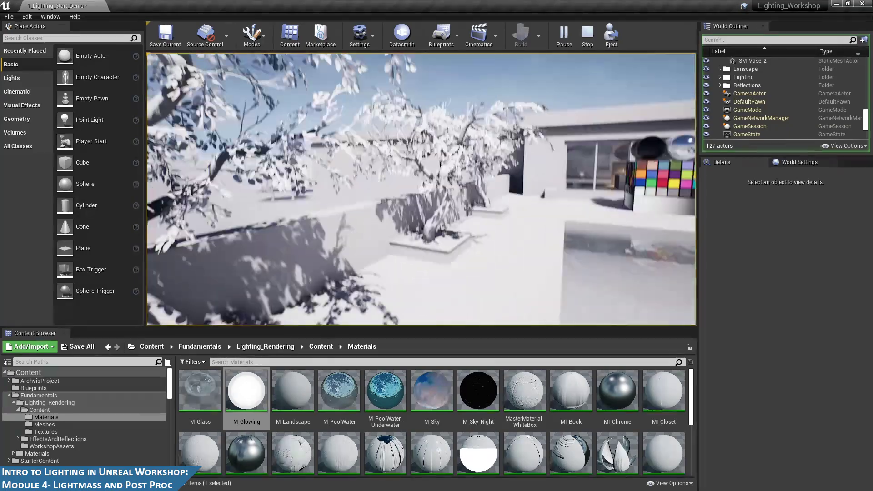
key("w")
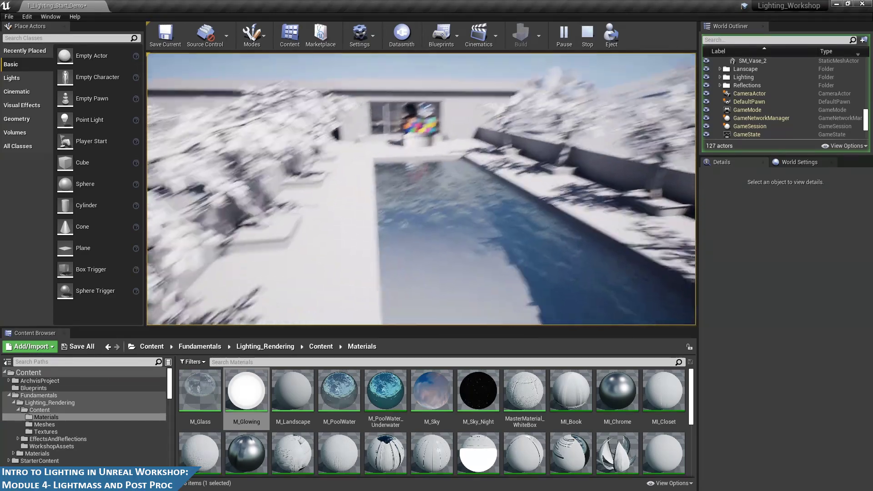
key("Escape")
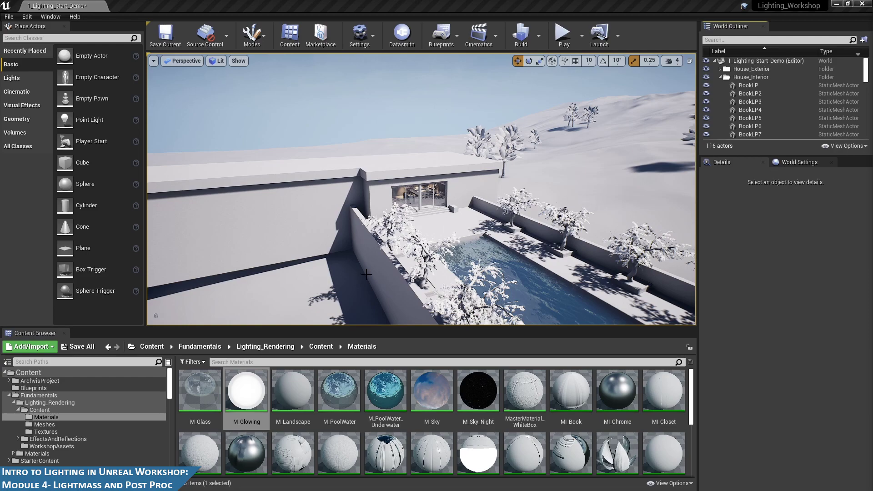
- Collapse the Fundamentals content folder, and select and frame the three-seat couch beside the low bookshelf in the living room
left_click(9, 395)
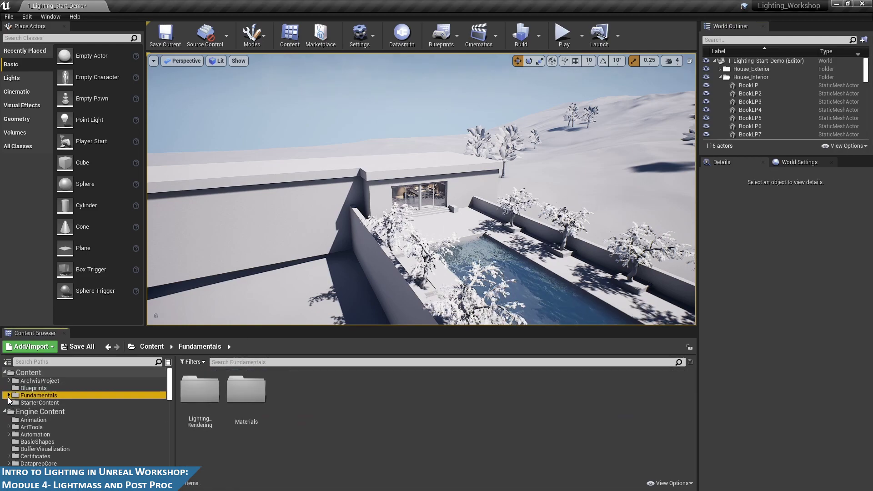
right_click_drag(409, 204, 537, 138)
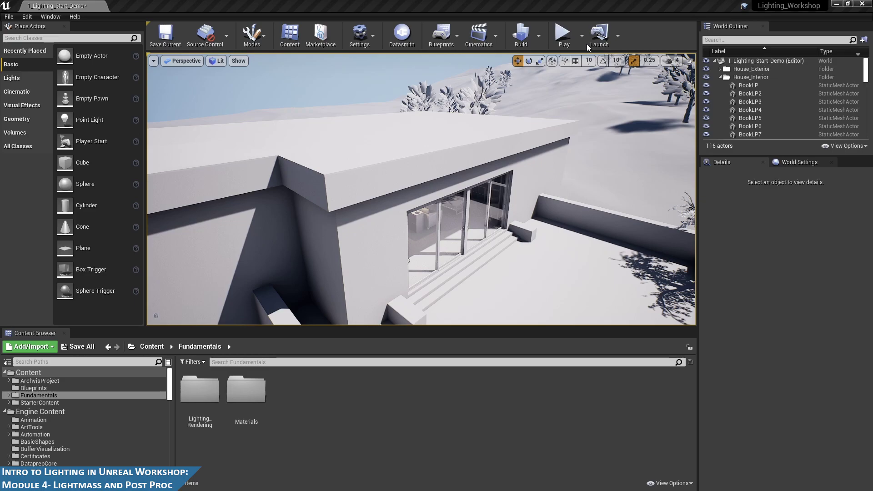
scroll(441, 199, "up", 3)
scroll(442, 201, "up", 5)
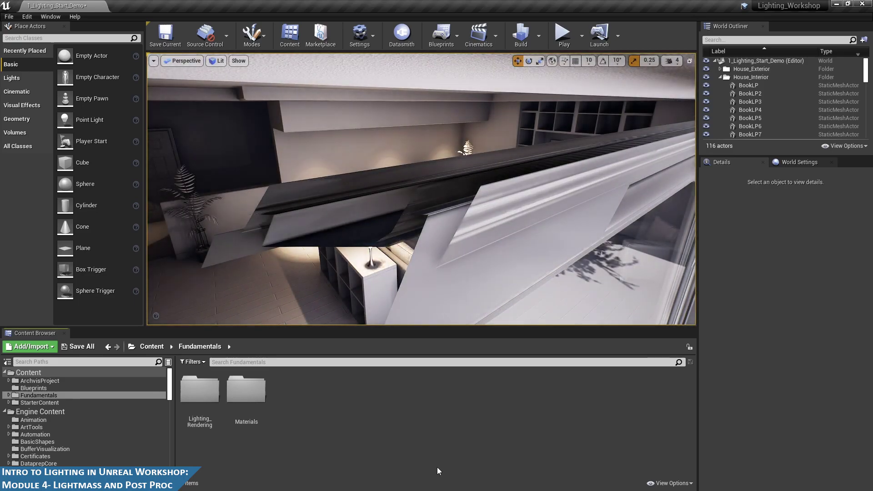
scroll(490, 250, "down", 3)
scroll(490, 250, "up", 2)
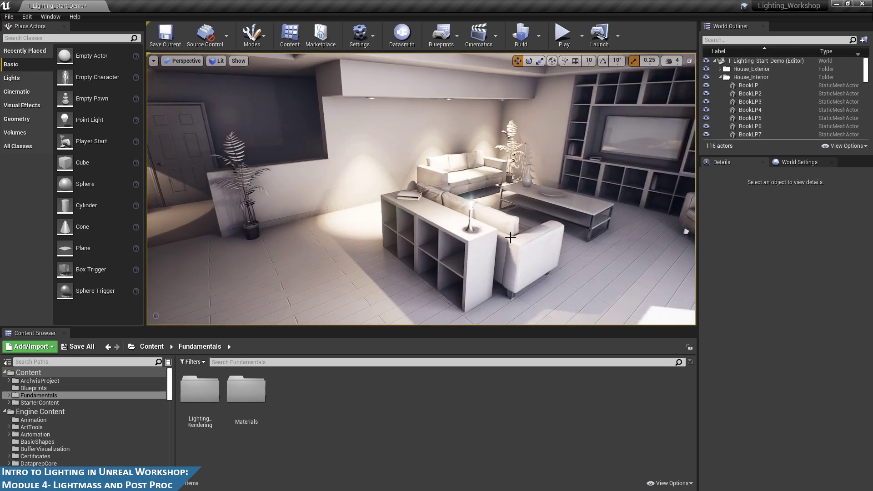
left_click(510, 241)
key("f")
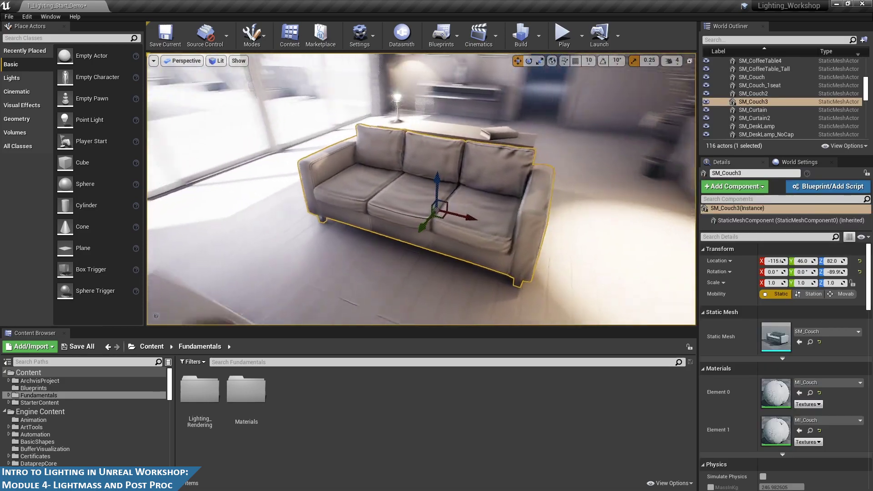
- View the selected couch from several angles and open its SM_Couch static mesh for editing
left_click_drag(574, 180, 491, 160, "alt")
right_click_drag(575, 181, 545, 173, "alt")
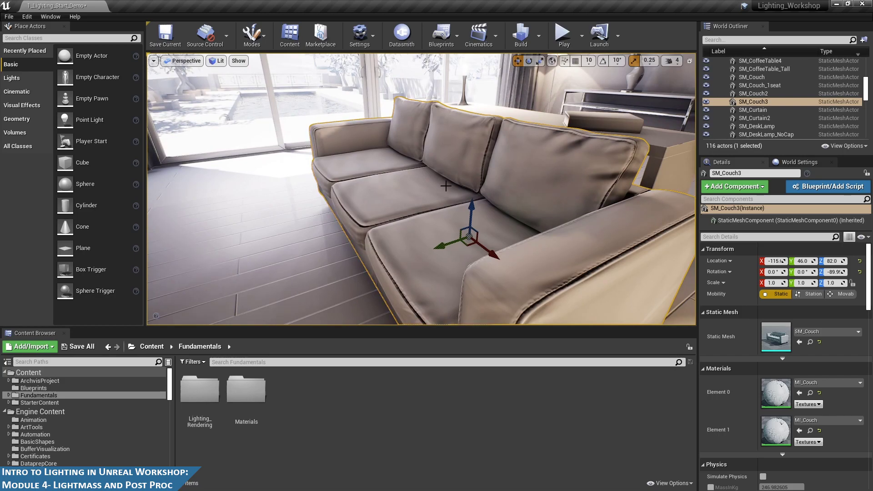
left_click_drag(324, 160, 248, 160, "alt")
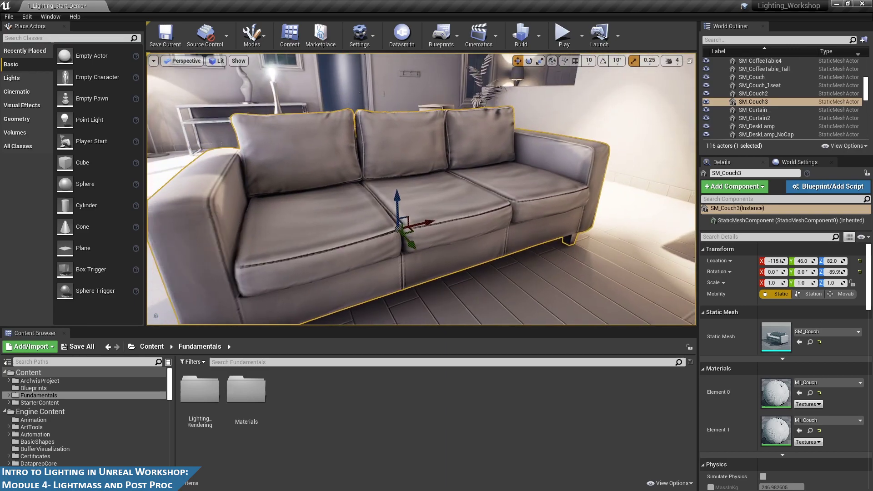
right_click_drag(248, 160, 237, 173, "alt")
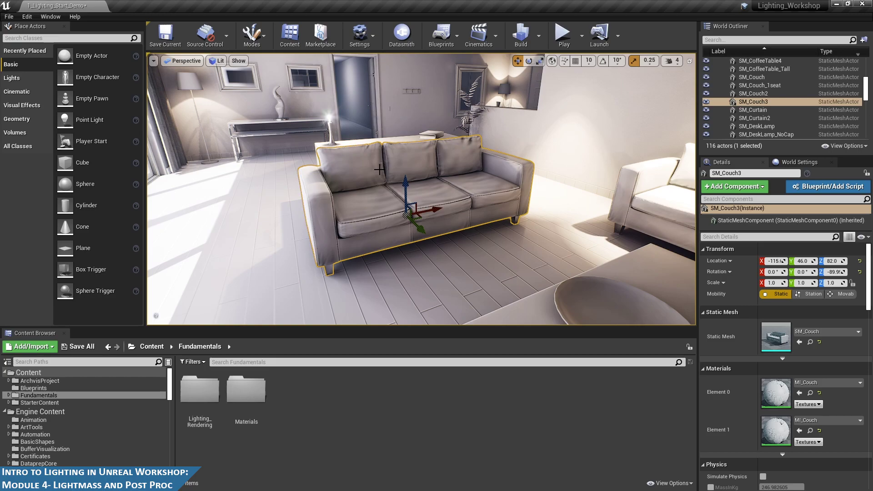
left_click(810, 342)
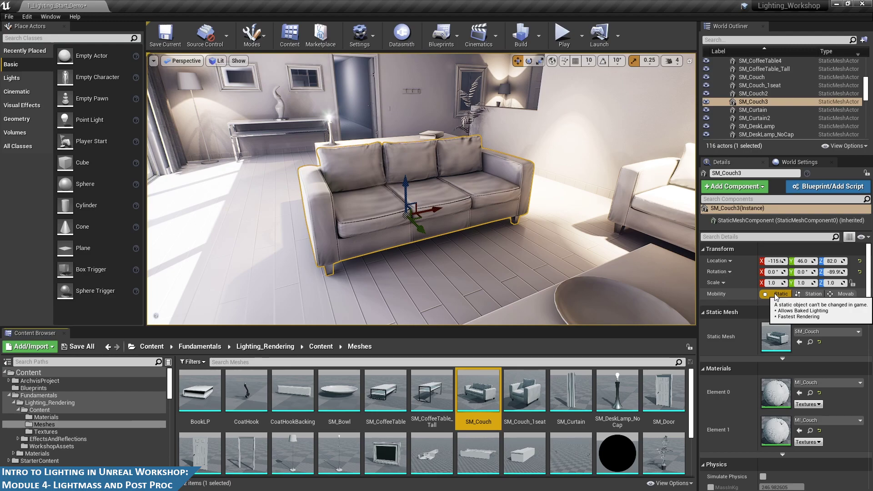
double_click(480, 400)
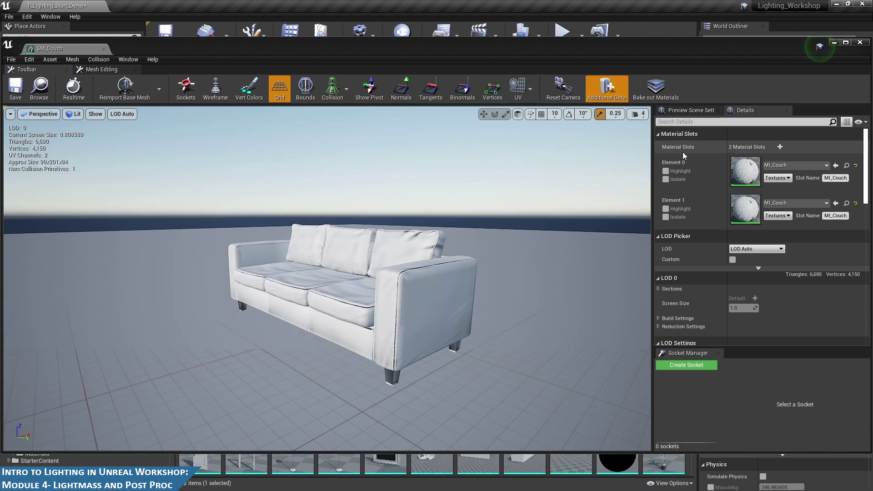
- Examine SM_Couch's LOD Settings and General Settings, including Light Map Resolution and the advanced Light Map Coordinate Index
scroll(698, 309, "down", 1)
scroll(697, 309, "down", 1)
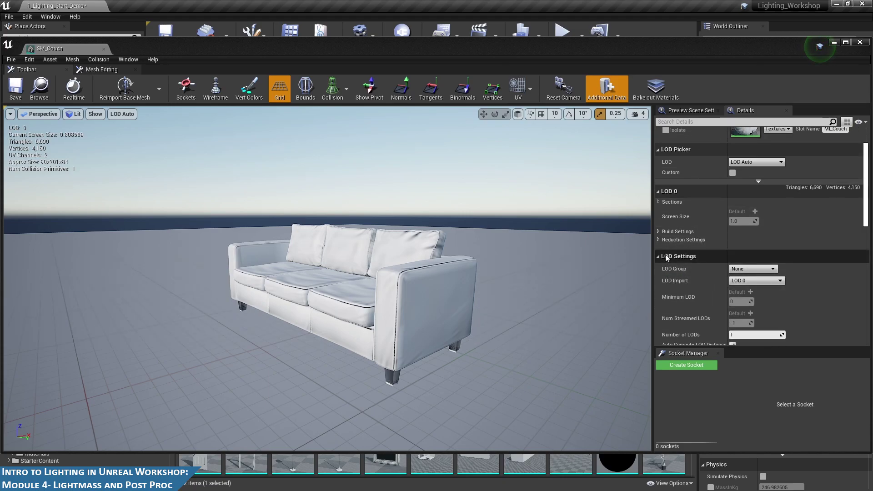
scroll(674, 258, "down", 1)
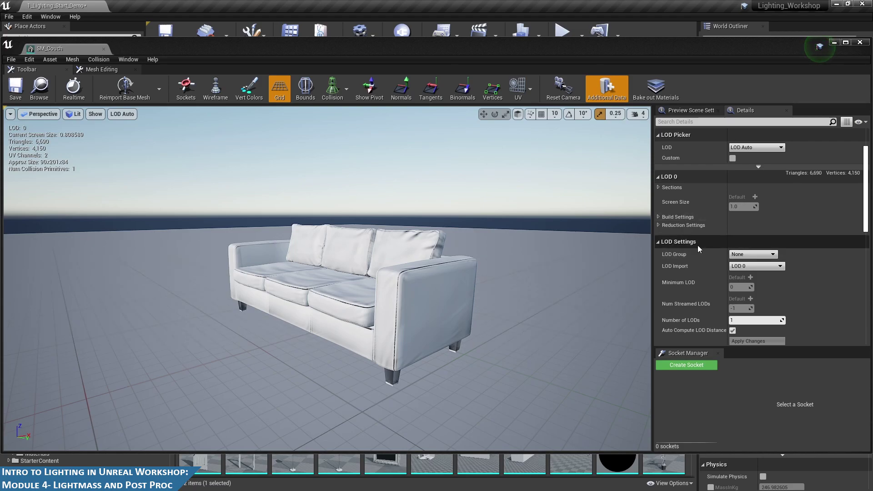
scroll(708, 248, "down", 1)
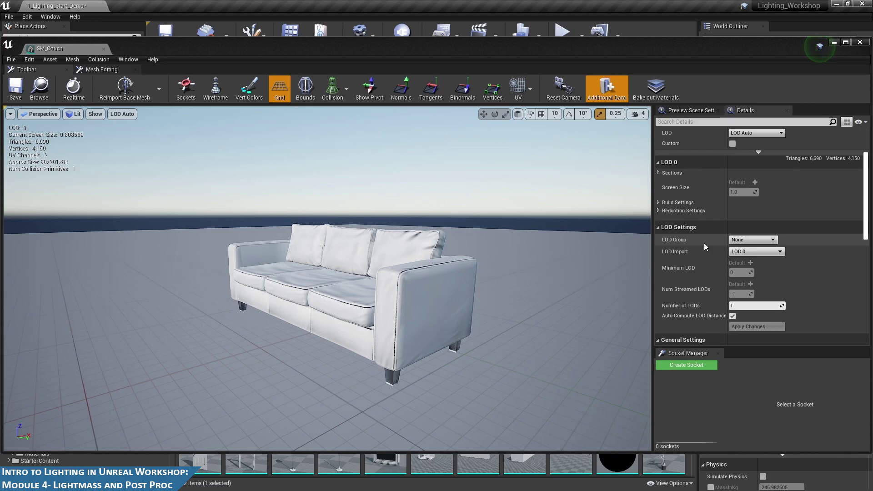
scroll(695, 247, "down", 4)
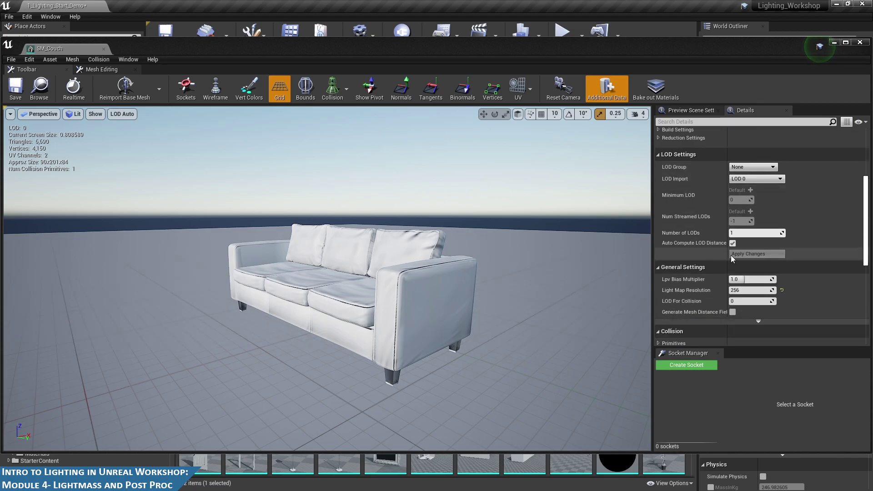
scroll(715, 255, "down", 2)
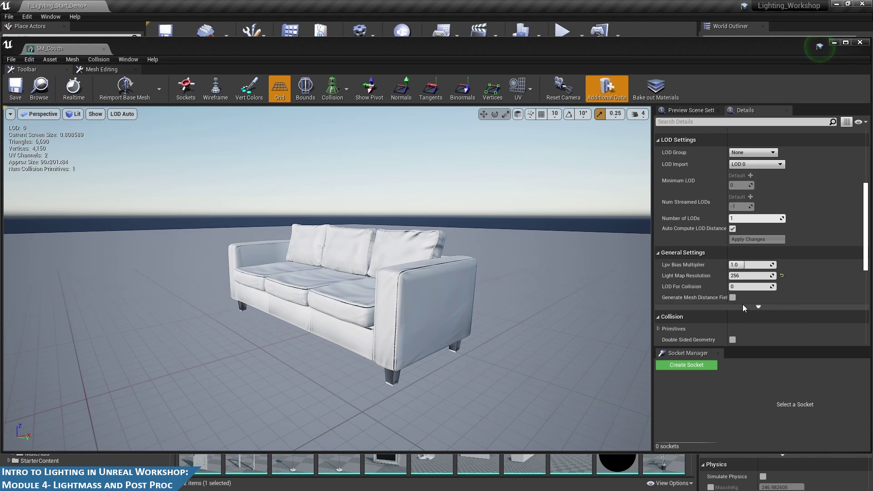
left_click(758, 307)
scroll(759, 303, "down", 7)
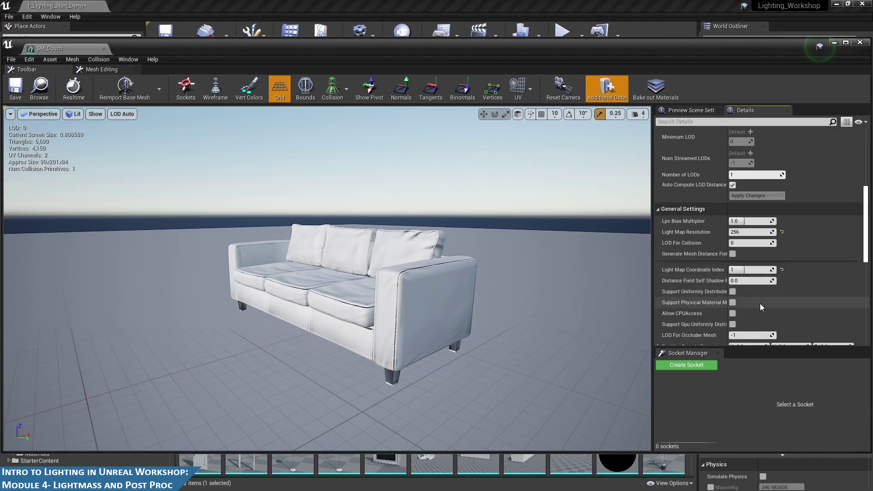
scroll(761, 303, "up", 2)
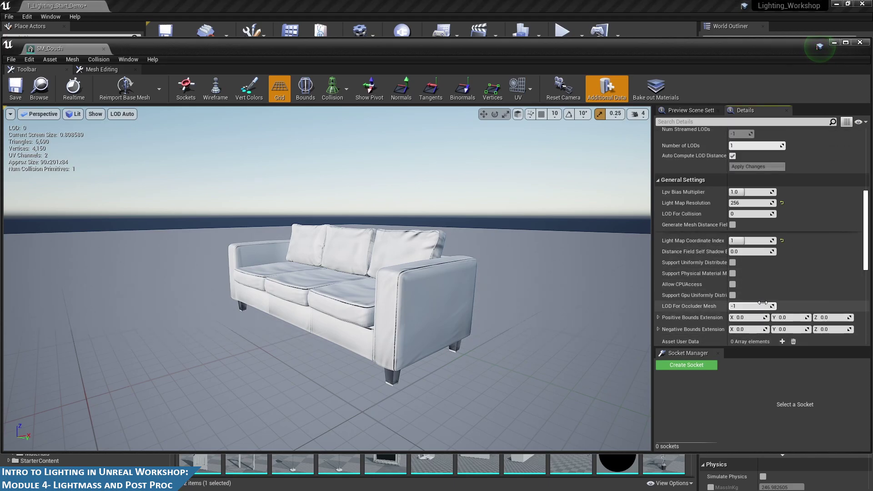
scroll(703, 272, "down", 3)
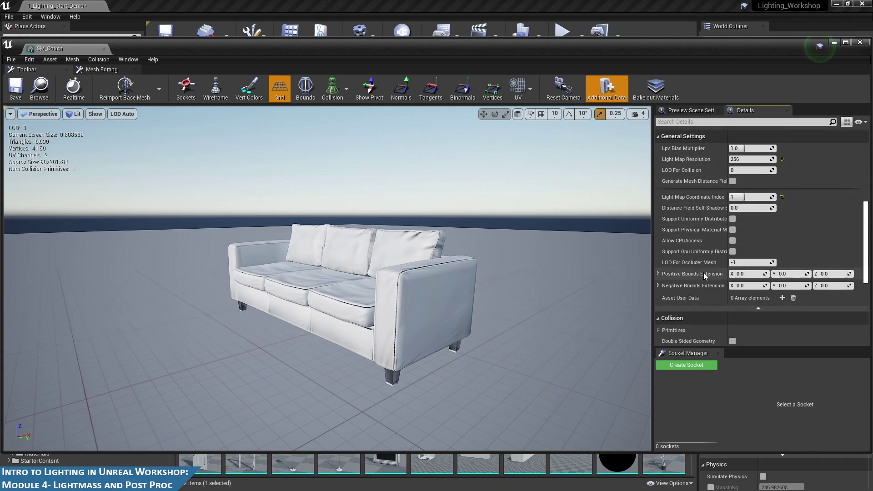
- Expand the Build Settings of SM_Couch's LOD 0 and examine its lightmap UV generation options
scroll(703, 273, "up", 15)
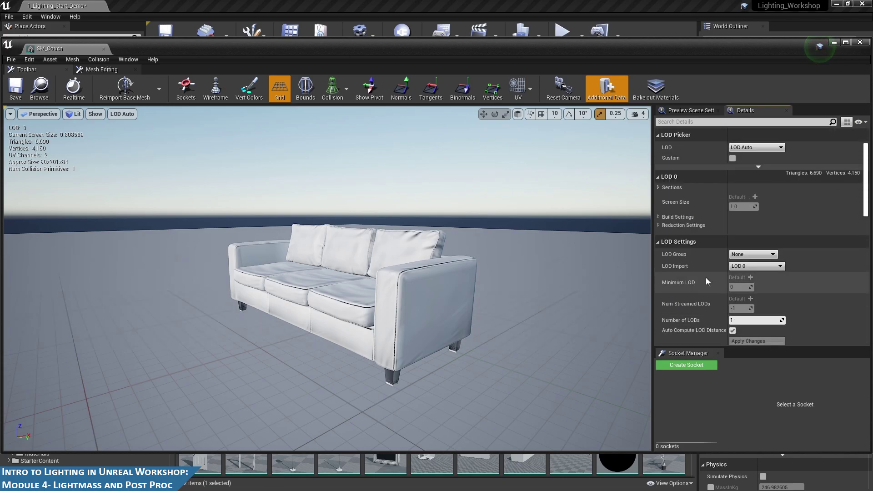
left_click(659, 217)
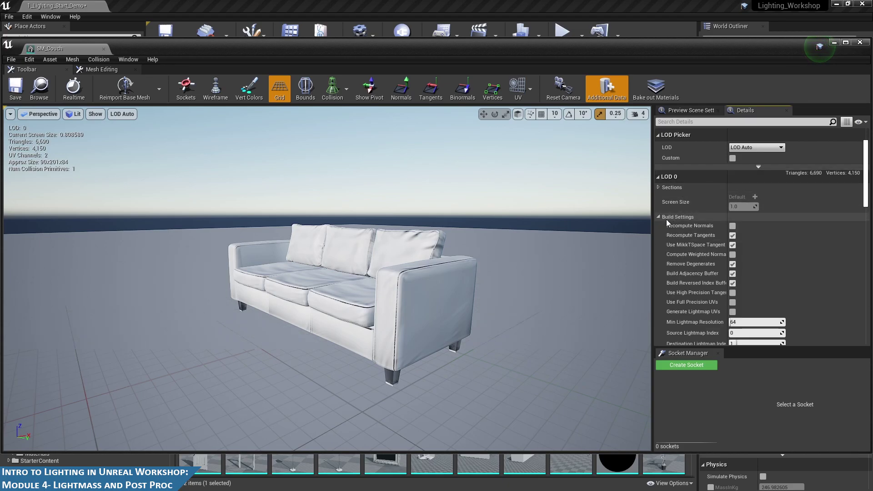
scroll(689, 222, "down", 2)
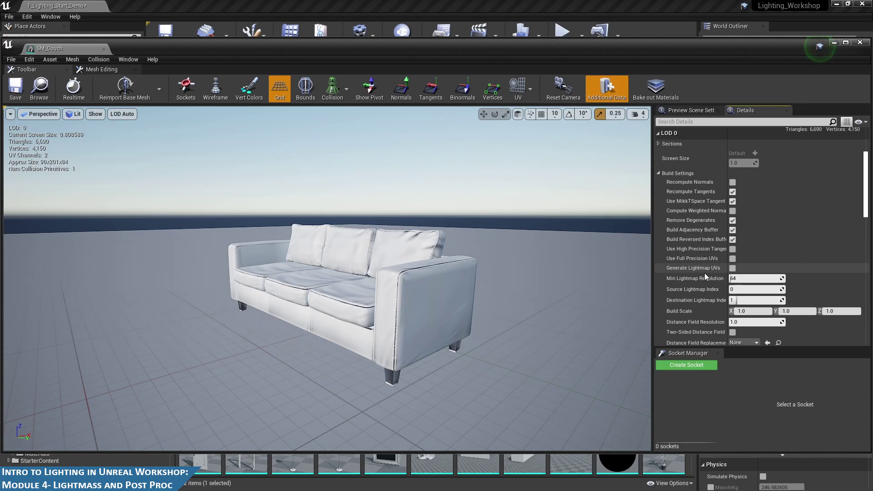
- Display SM_Couch's UV Channel 0 layout and switch the display to UV Channel 1
left_click(525, 86)
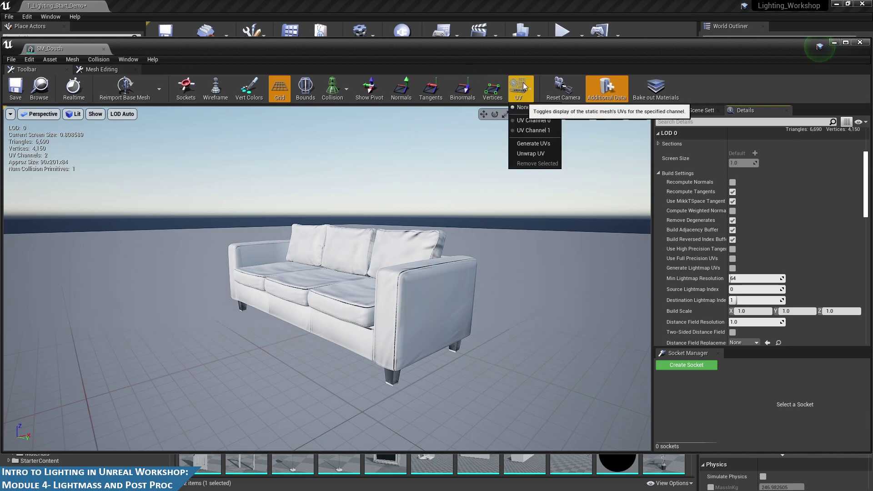
left_click(536, 120)
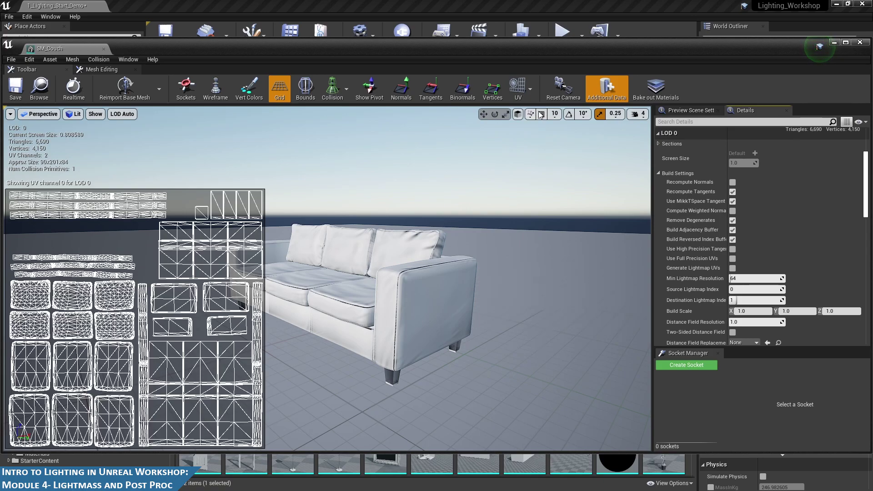
left_click(525, 91)
left_click(530, 133)
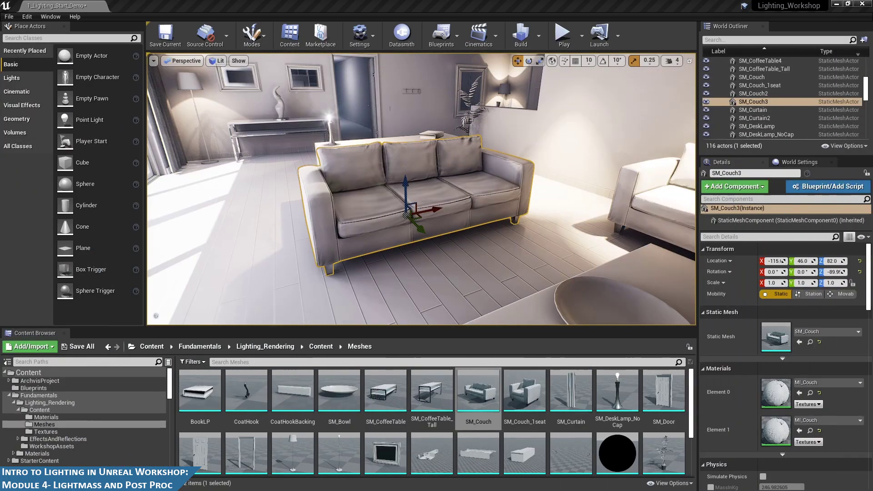
- Select the house exterior wall in the level, locate its SM_House3 mesh asset and open it for editing
scroll(377, 170, "down", 10)
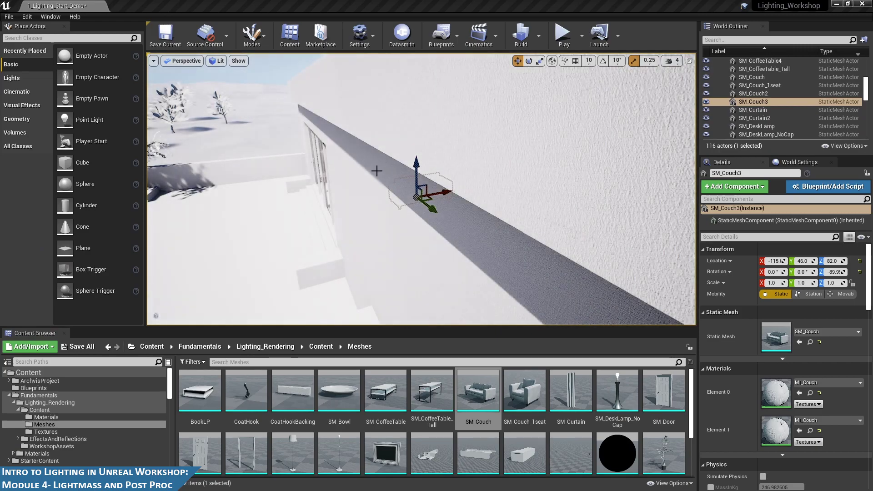
left_click(423, 138)
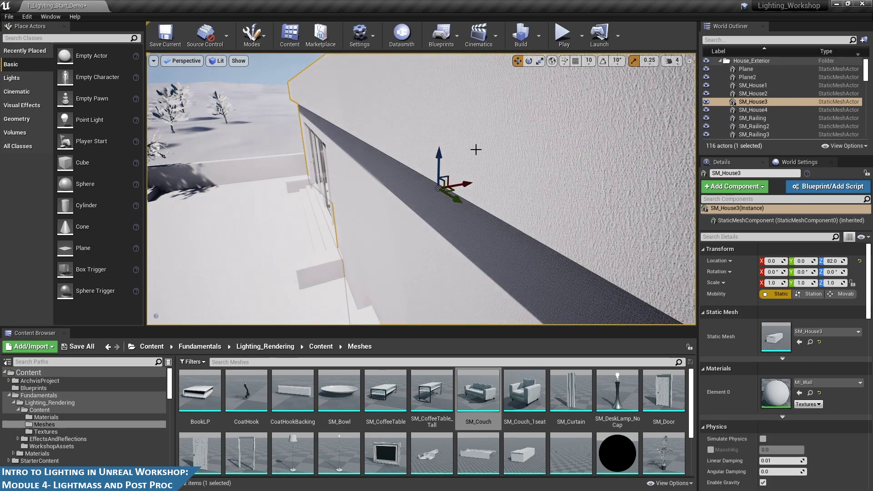
left_click(810, 341)
double_click(525, 454)
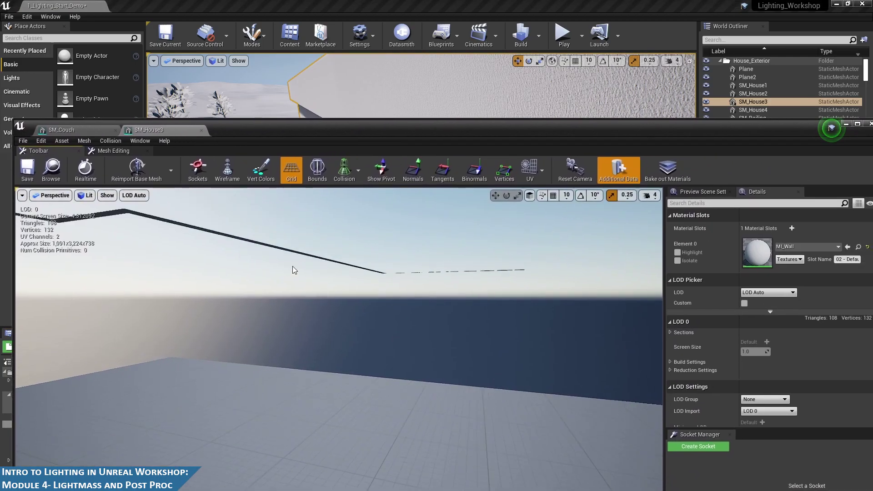
- Bring the whole SM_House3 mesh into view and display its UV Channel 0 layout
scroll(296, 270, "down", 6)
mouse_move(422, 344)
left_mouse_down()
mouse_move(455, 363)
mouse_move(555, 377)
mouse_move(410, 355)
left_mouse_up()
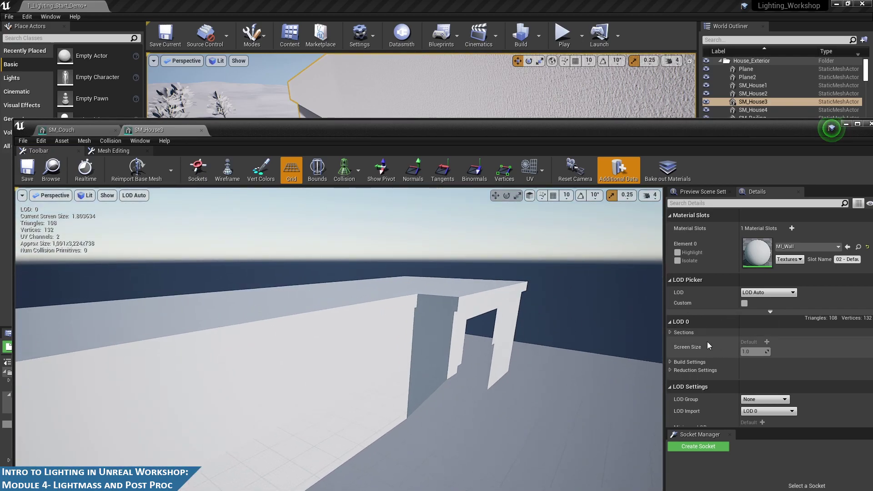
left_click(542, 176)
left_click(545, 202)
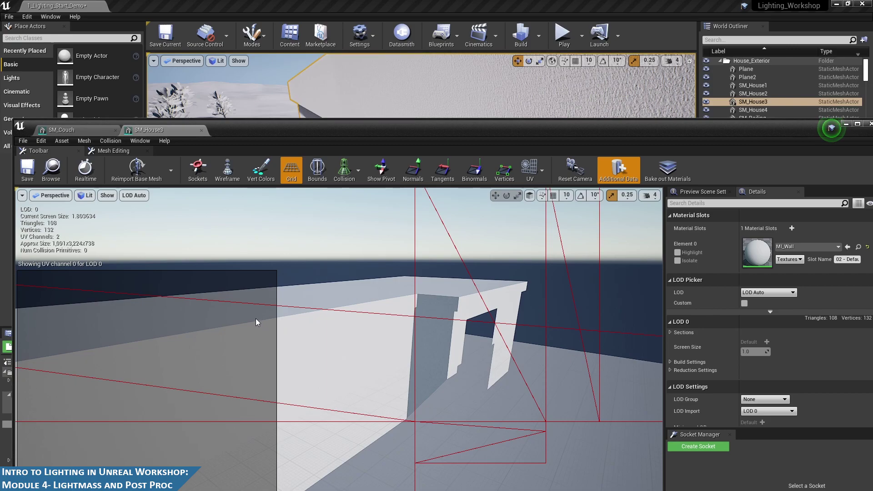
- Switch the SM_House3 UV display to UV Channel 1
left_click(531, 174)
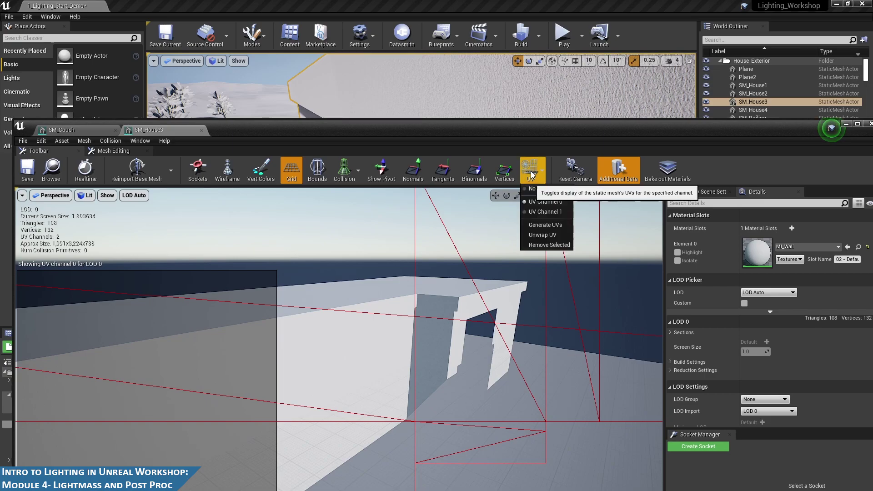
left_click(558, 213)
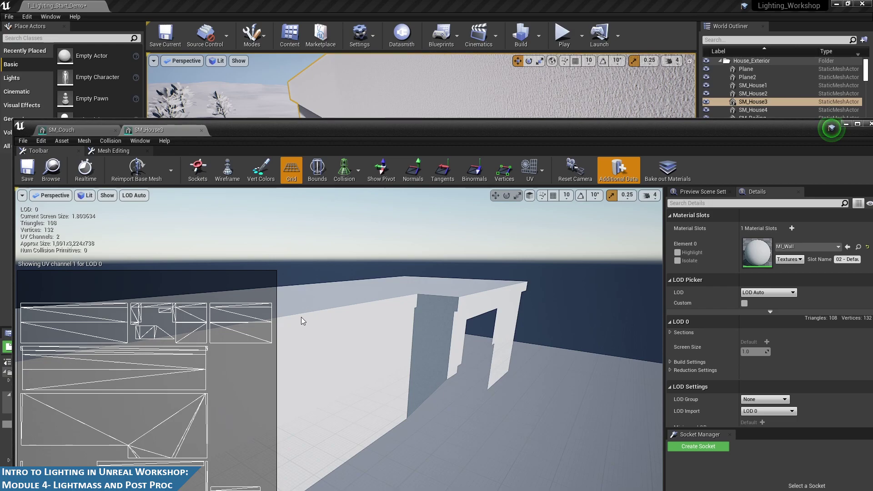
left_click_drag(520, 129, 577, 75)
- Show the level's World Settings and expand the list of baked lightmaps in the Lightmass section
left_click_drag(445, 79, 872, 150)
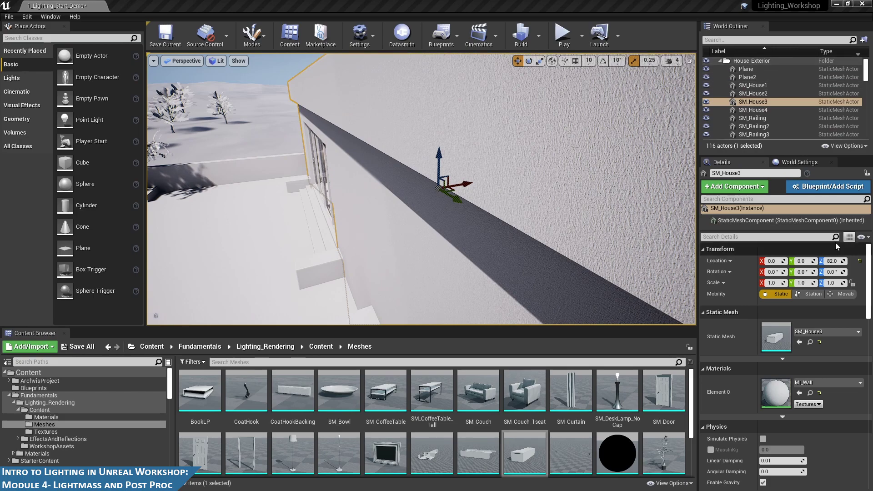
left_click(799, 162)
scroll(787, 263, "down", 5)
scroll(743, 305, "down", 6)
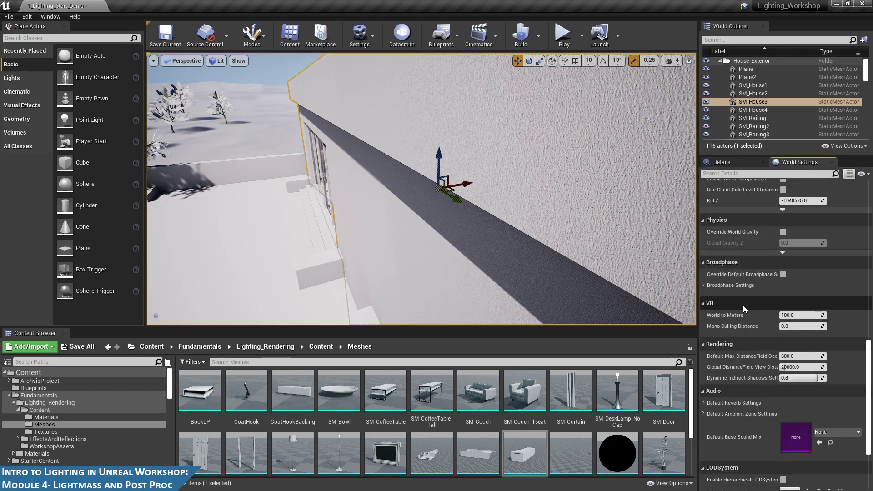
scroll(744, 303, "up", 6)
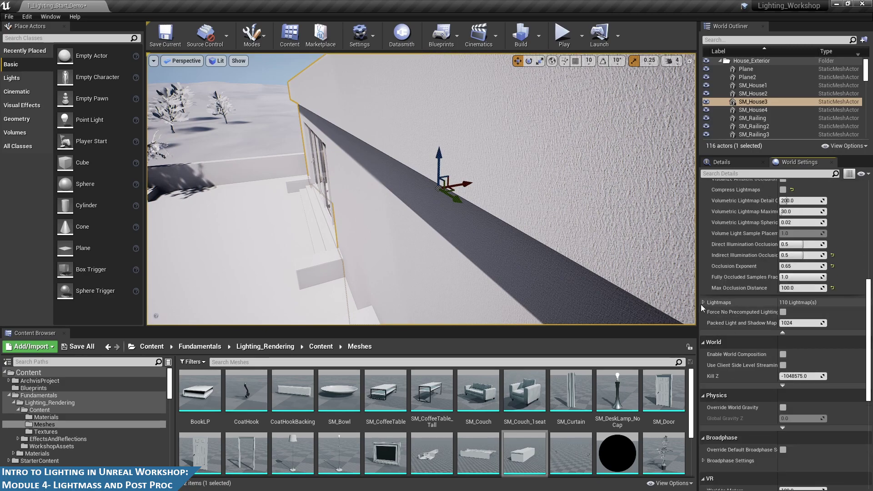
left_click(703, 302)
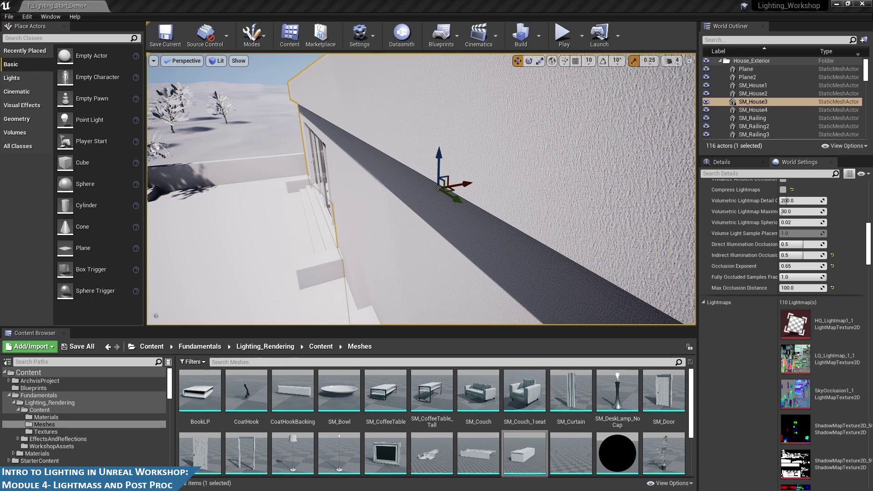
- Open the LQ_Lightmap_1_1 texture, examine its packed lightmaps up close and compare them with SM_House3's UV Channel 1 layout
double_click(795, 359)
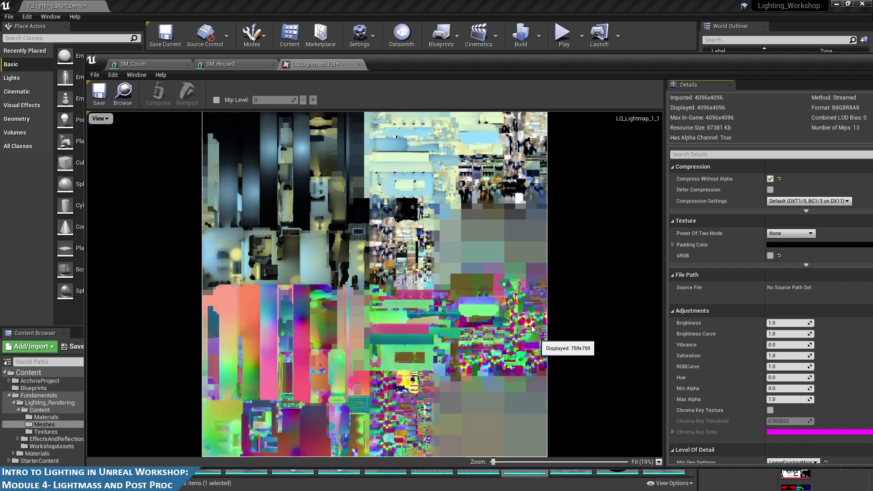
scroll(521, 301, "up", 1)
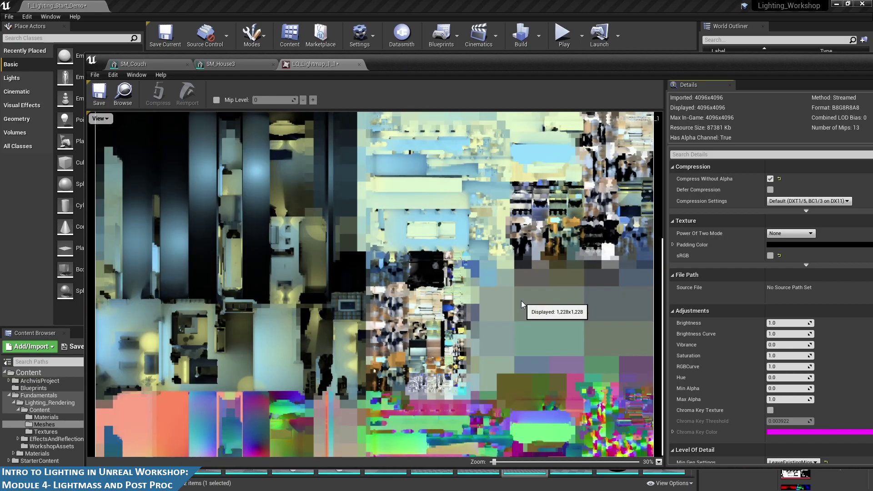
scroll(391, 262, "up", 1)
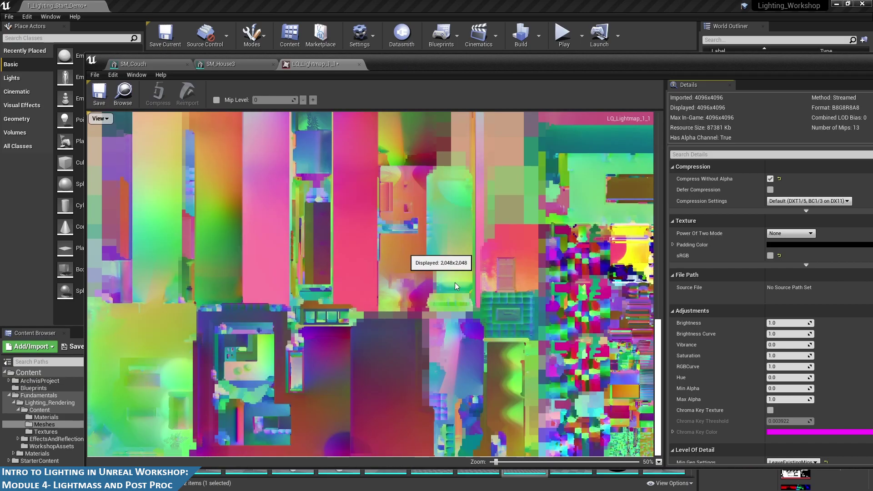
scroll(454, 283, "down", 1)
scroll(456, 284, "down", 1)
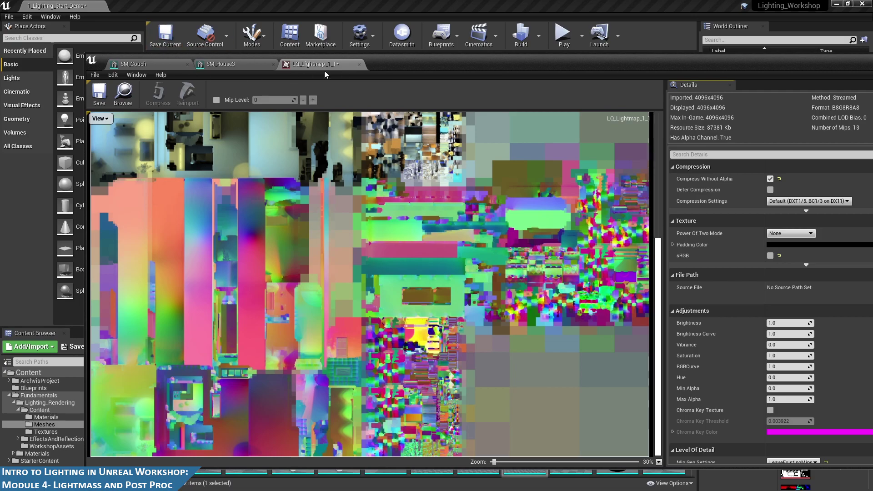
left_click(223, 64)
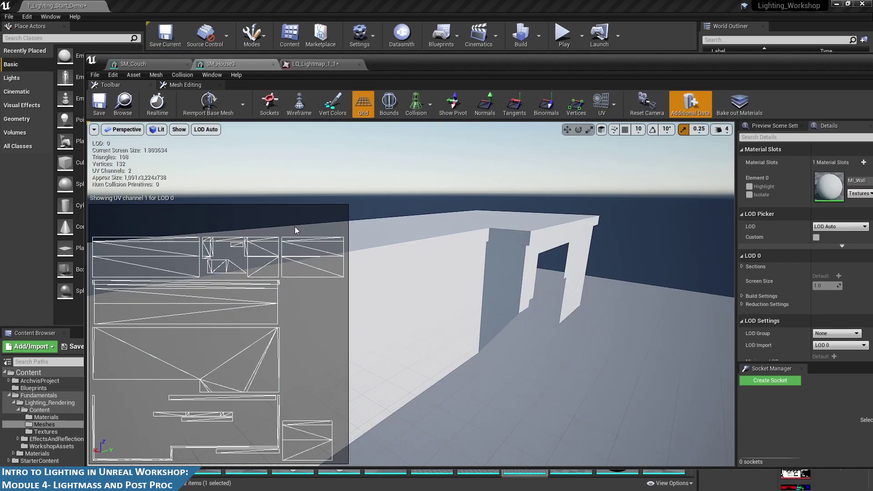
left_click_drag(694, 59, 610, 44)
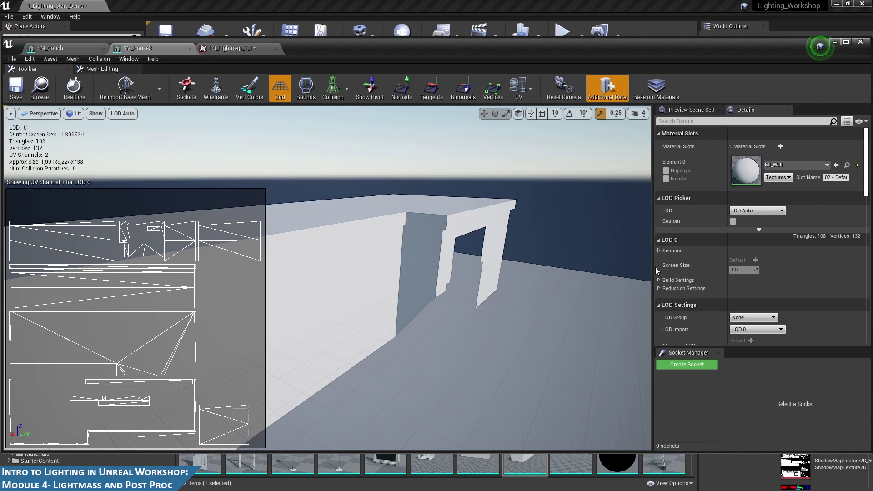
- Return to the SM_Couch mesh and set its LOD 0 Min Lightmap Resolution to 256
left_click(76, 50)
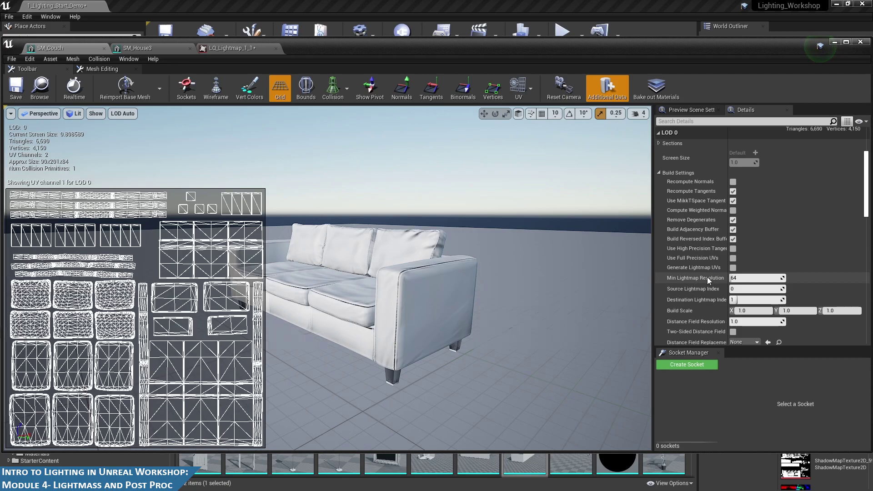
left_click(754, 278)
type("256")
key("Return")
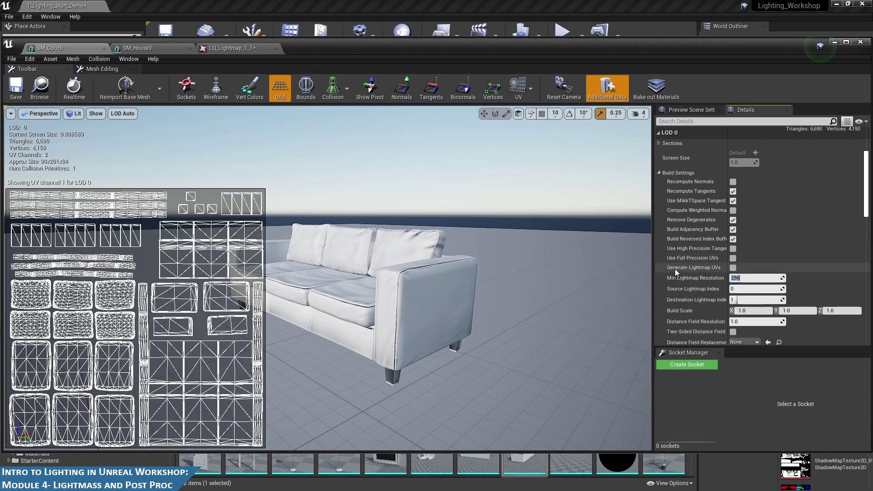
- Enable Generate Lightmap UVs for SM_Couch and apply the build settings
left_click(732, 267)
left_click_drag(593, 50, 613, 39)
scroll(727, 282, "down", 3)
left_click(754, 285)
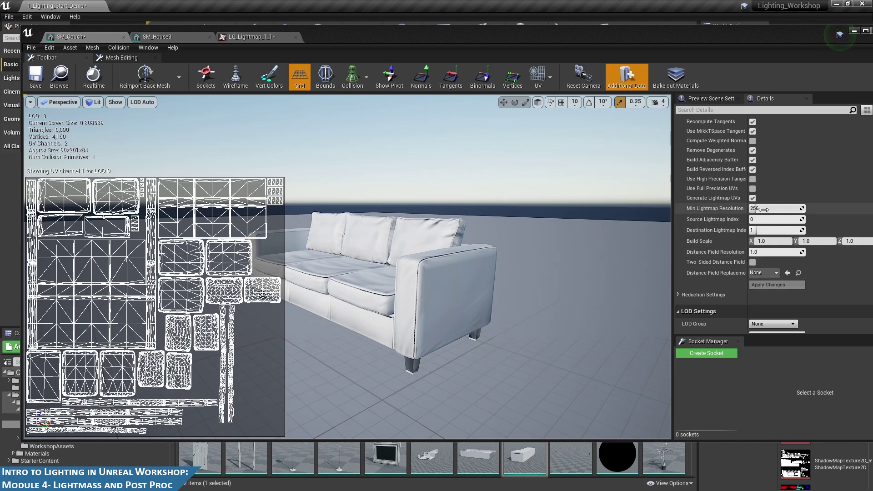
- Disable Generate Lightmap UVs for SM_Couch and apply the build settings
left_click(753, 198)
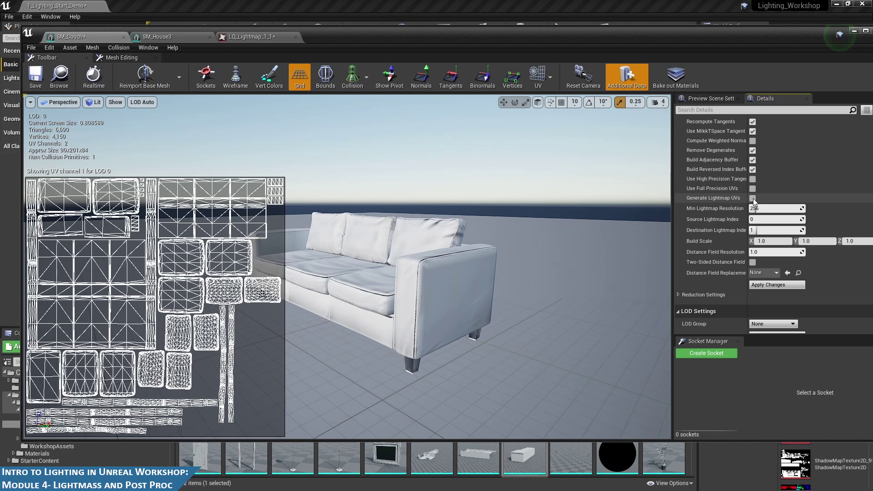
left_click(777, 286)
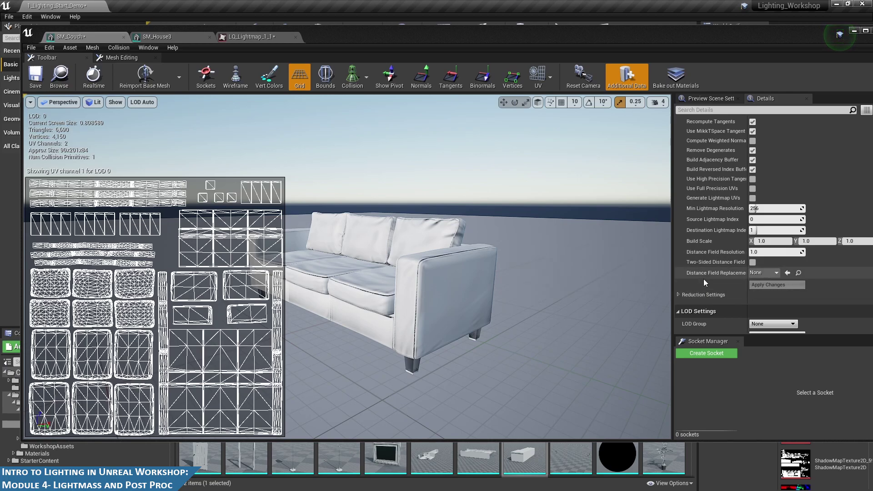
- Examine SM_Couch's LOD 0 build settings and the Light Map Resolution and Light Map Coordinate Index in its General Settings
scroll(684, 294, "up", 2)
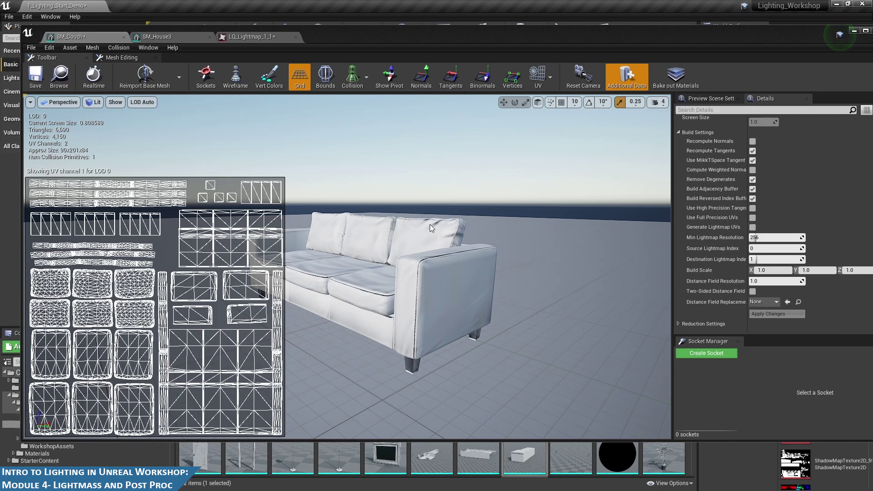
scroll(754, 206, "down", 10)
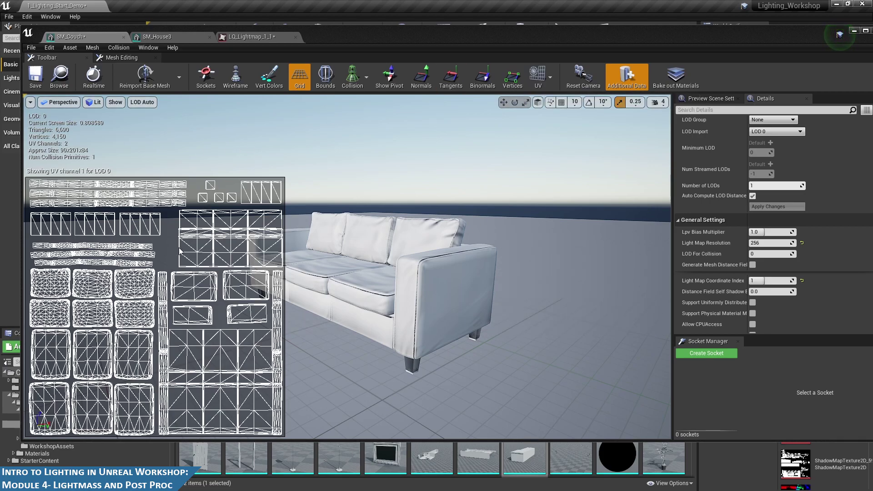
scroll(773, 226, "up", 2)
scroll(774, 225, "up", 2)
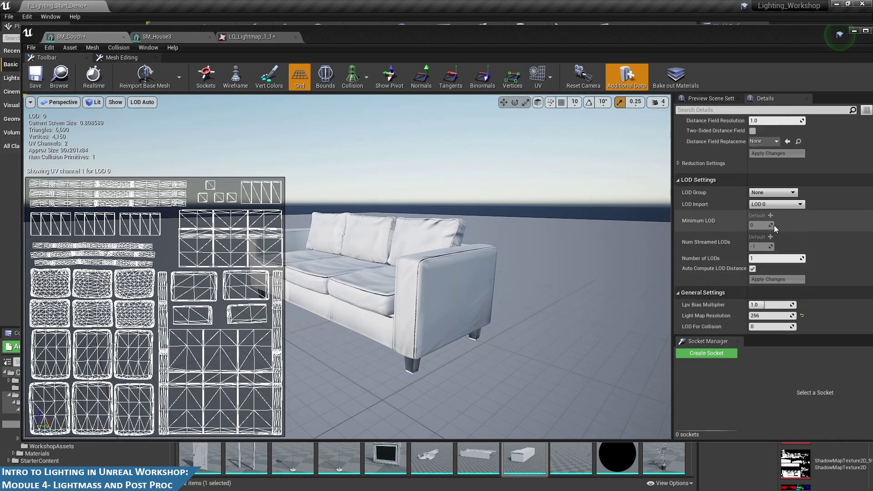
scroll(767, 246, "down", 3)
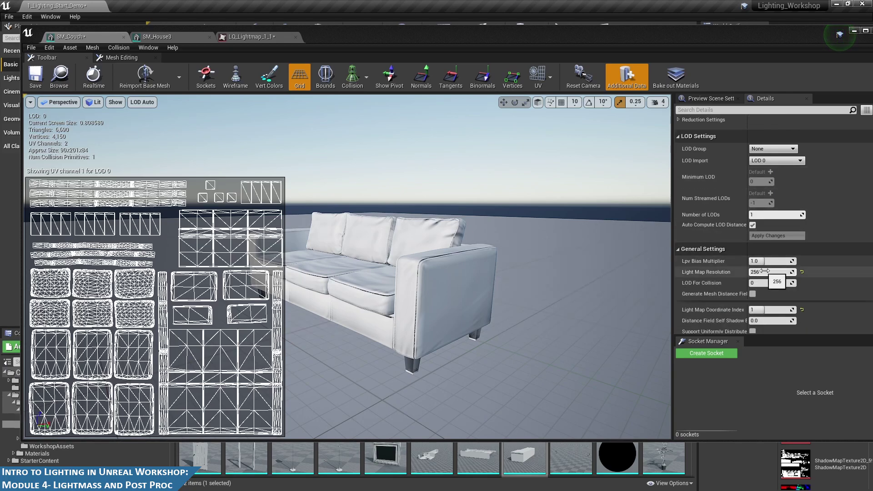
scroll(767, 273, "up", 3)
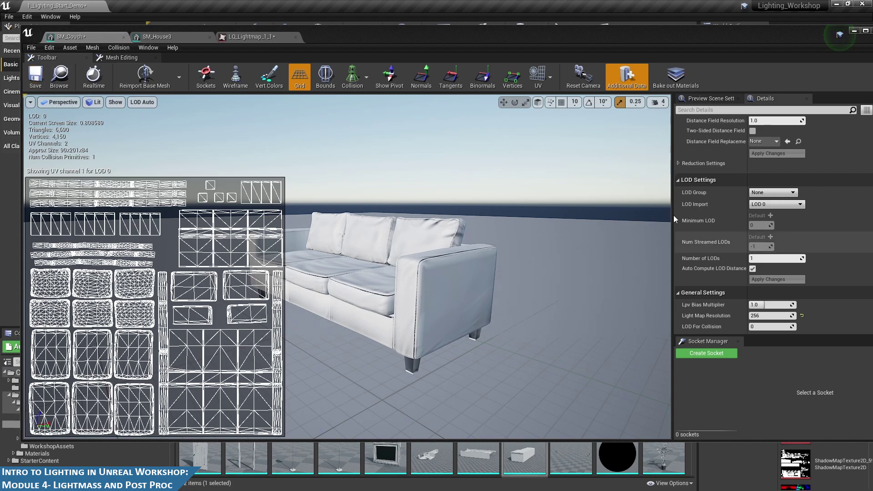
- Close the SM_Couch, SM_House3 and LQ_Lightmap_1_1 editors and bring the house exterior into view in the level
middle_click(75, 40)
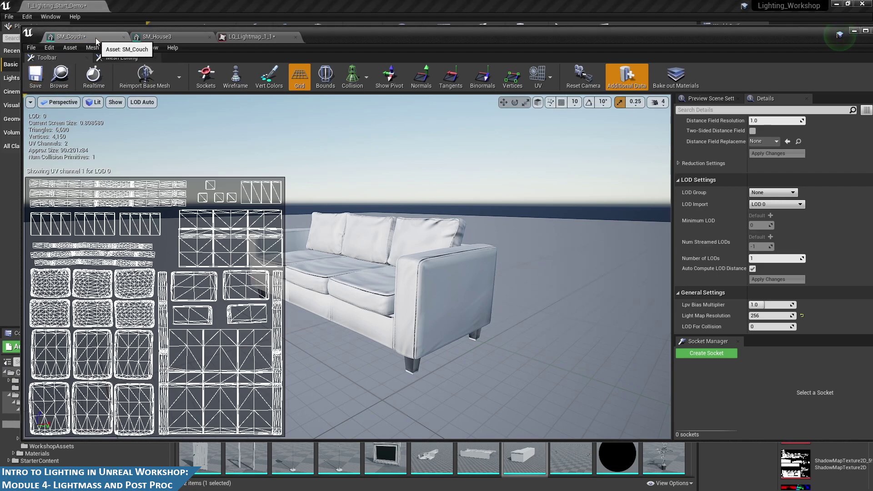
middle_click(96, 37)
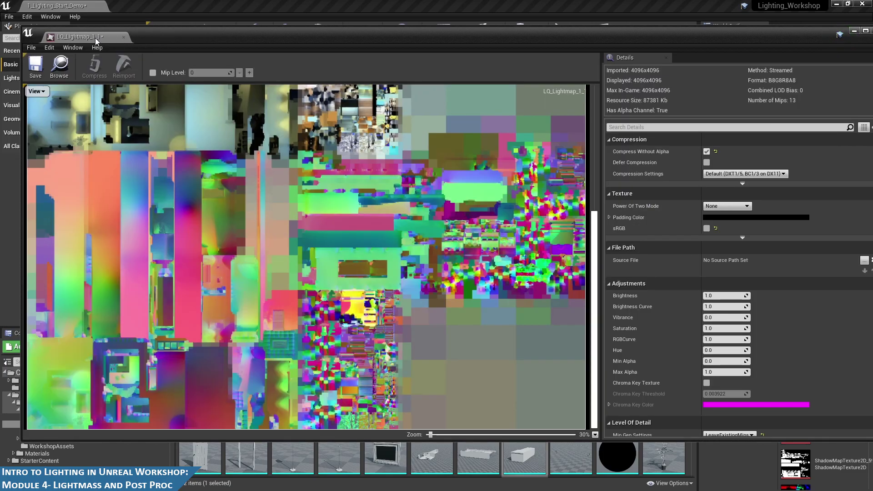
middle_click(91, 37)
left_click_drag(556, 179, 443, 185, "alt")
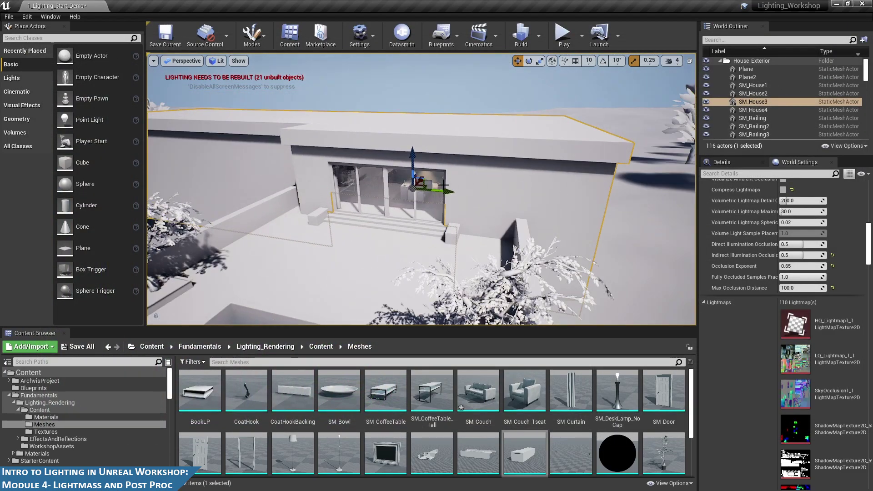
- Select SM_House2 in the level and examine the overridden lightmap resolution in its Lighting details
left_click(721, 162)
left_click(755, 93)
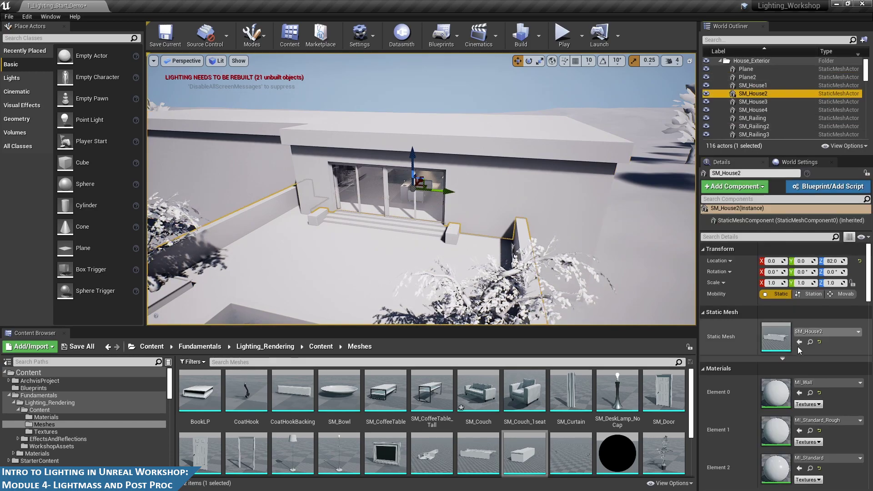
scroll(788, 352, "down", 3)
scroll(770, 394, "down", 5)
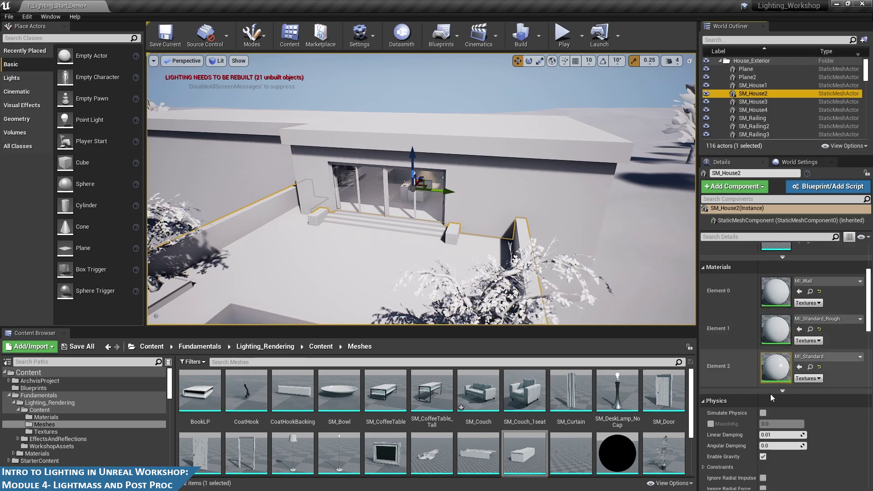
scroll(770, 392, "up", 8)
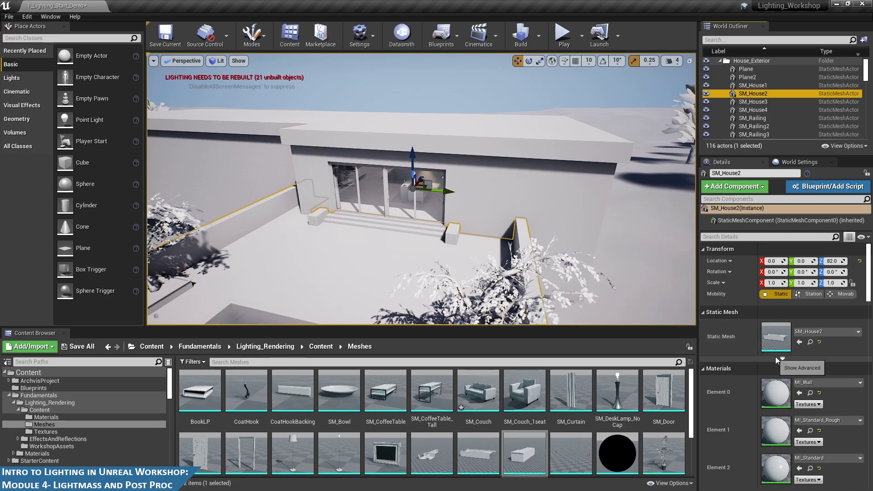
left_click(783, 358)
left_click(782, 380)
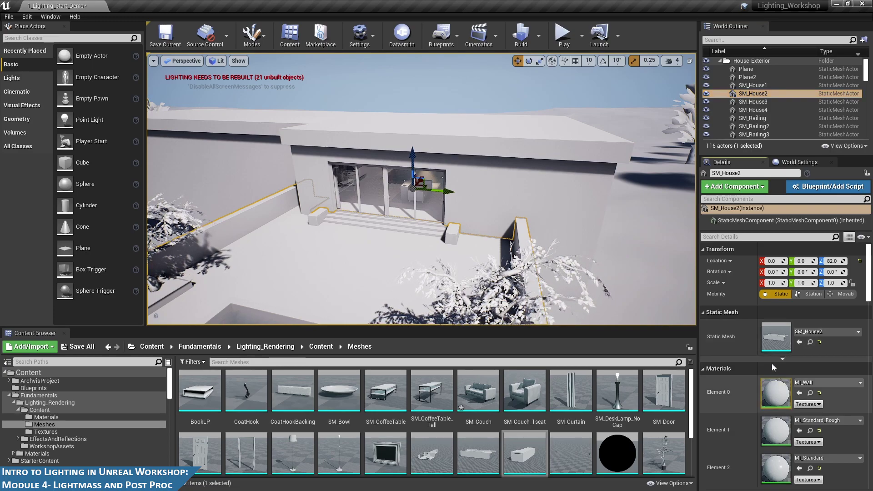
scroll(774, 366, "down", 3)
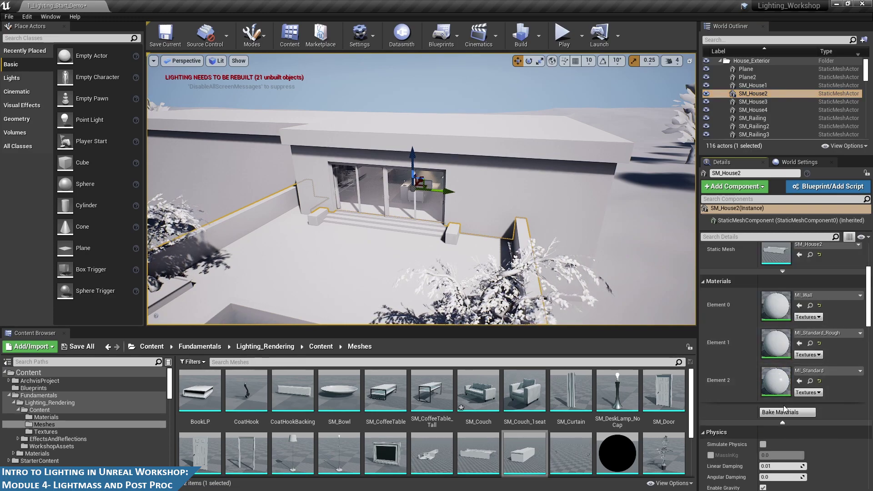
scroll(772, 400, "down", 3)
scroll(770, 396, "down", 1)
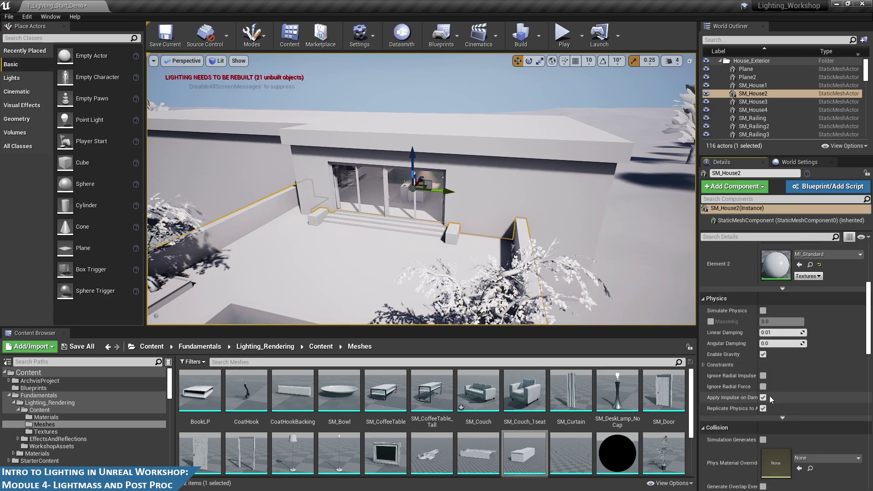
scroll(769, 396, "down", 5)
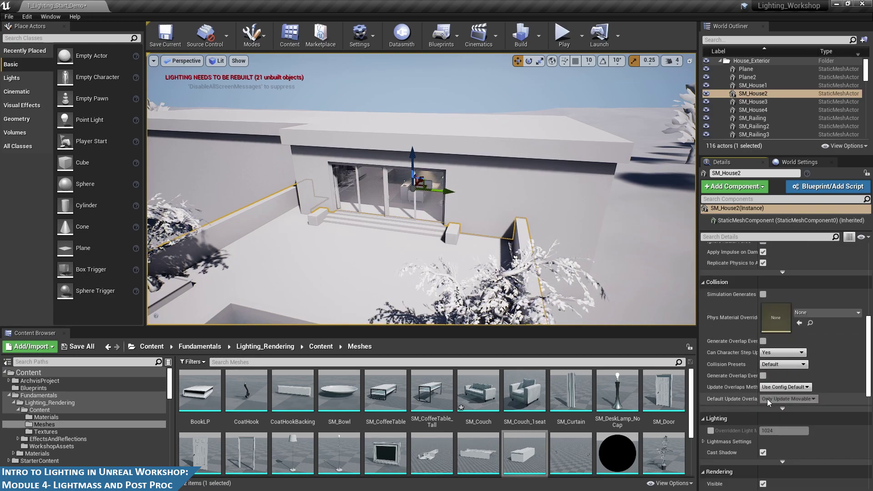
scroll(767, 399, "down", 2)
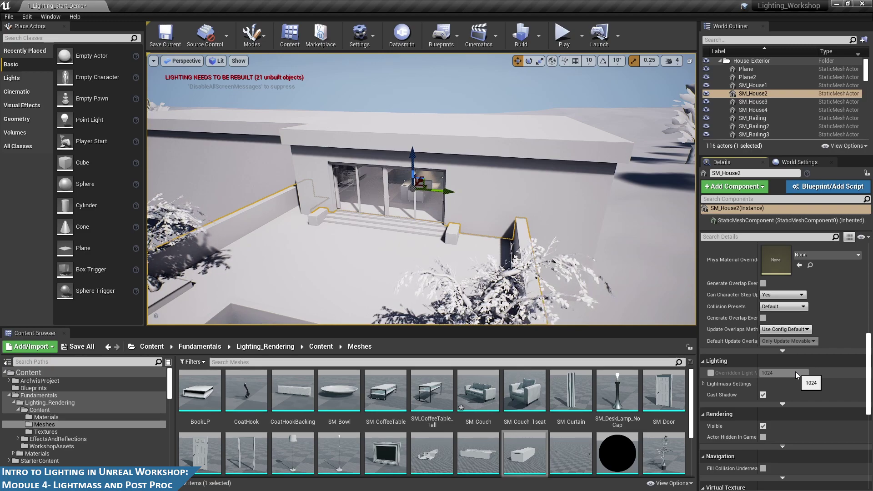
- Go inside to the living room, select the vase on the coffee table and examine its overridden lightmap resolution
scroll(457, 175, "up", 10)
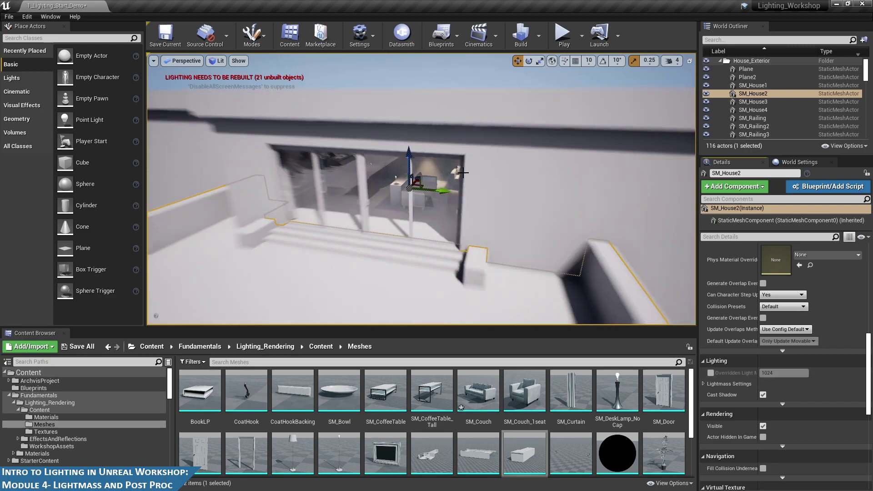
scroll(457, 175, "up", 5)
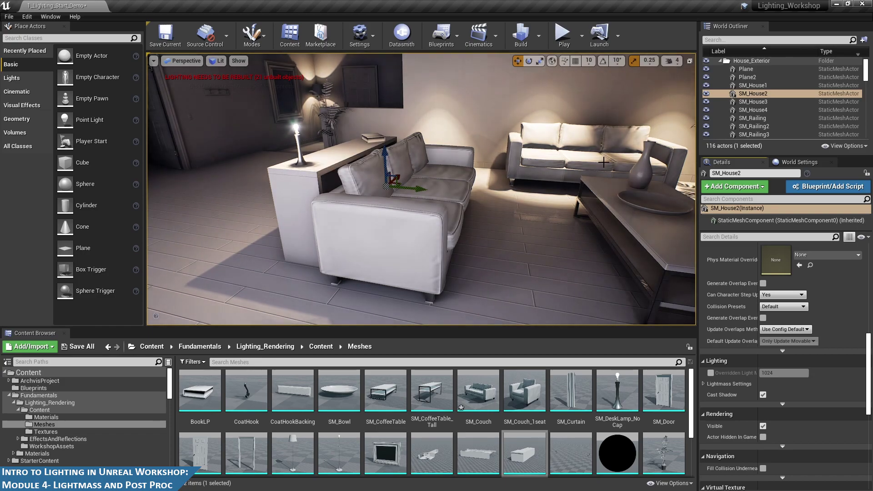
left_click(641, 169)
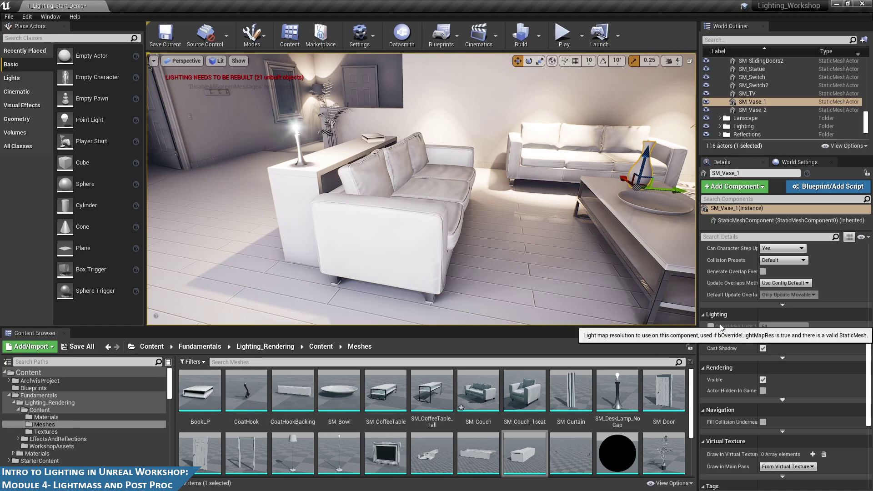
- Examine the LightMap Resolution Adjustment options for static meshes and BSP surfaces, leaving them unchanged
left_click(538, 41)
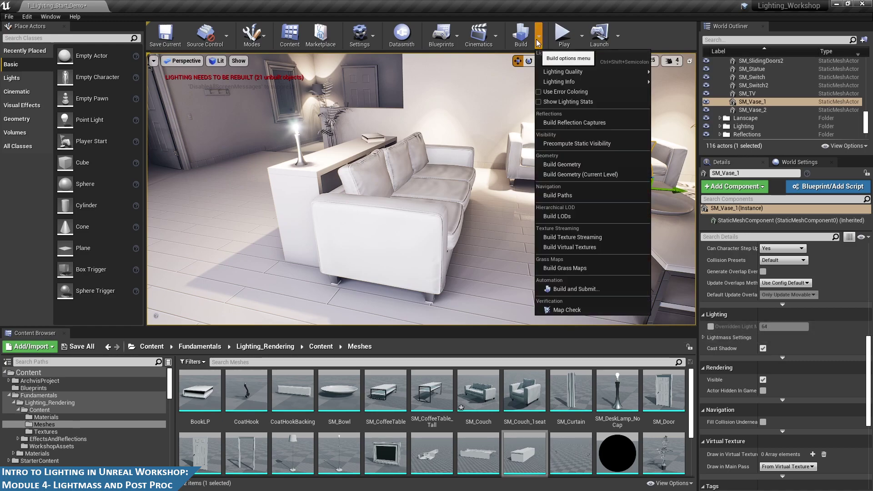
mouse_move(560, 73)
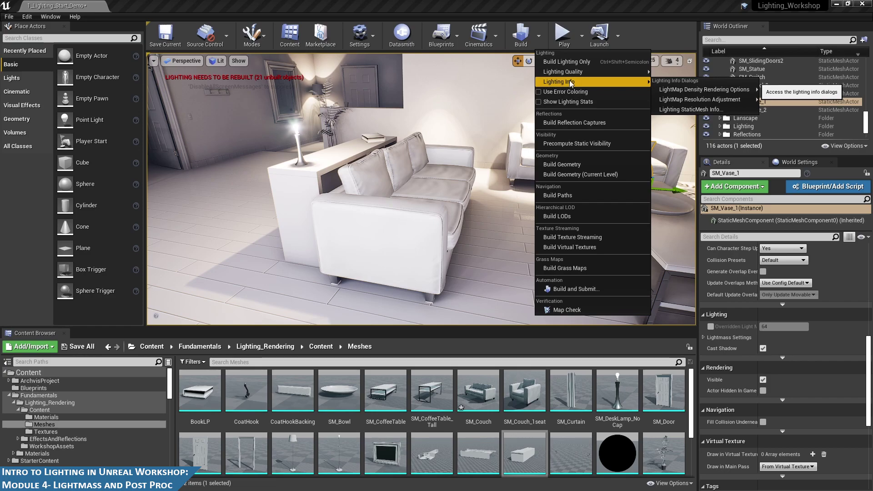
mouse_move(704, 99)
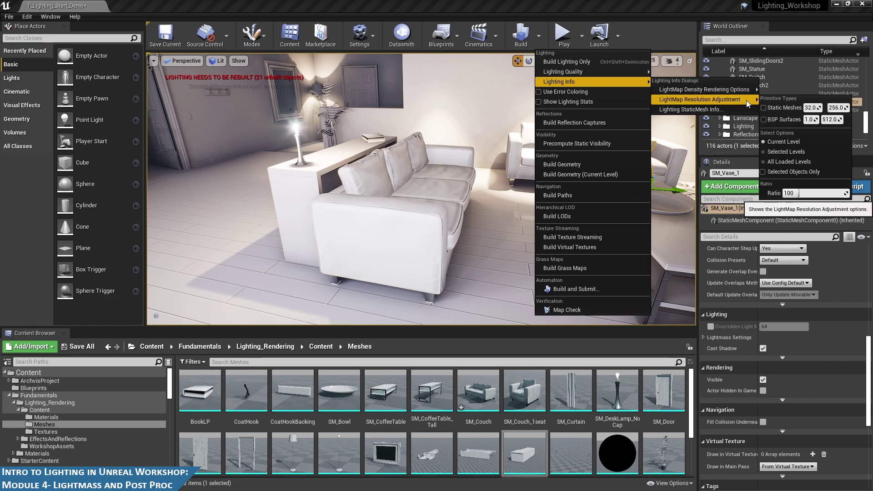
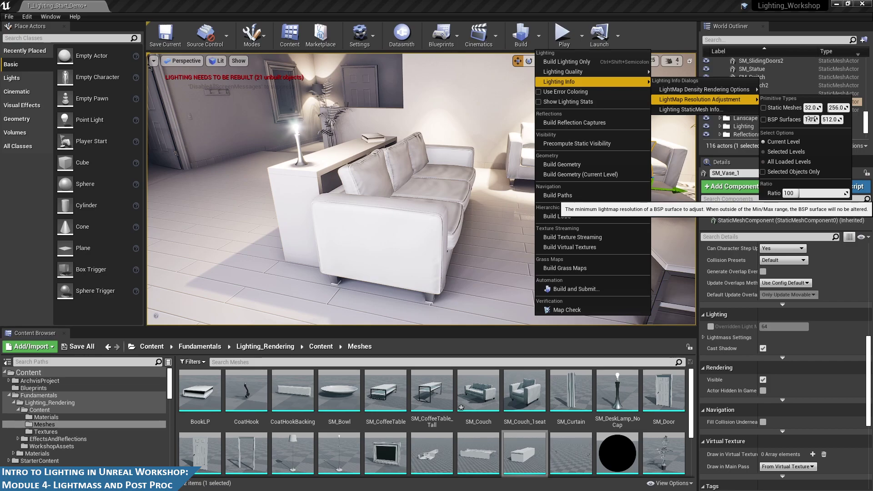
left_click(446, 1)
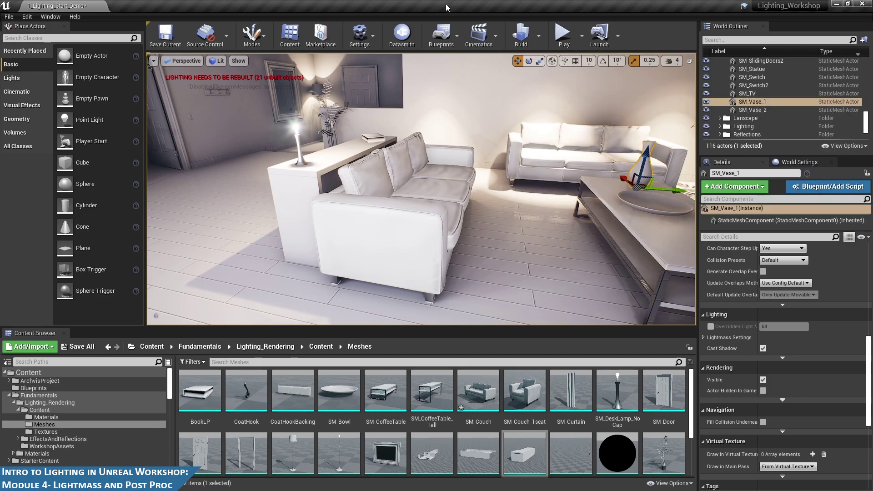
scroll(735, 74, "up", 5)
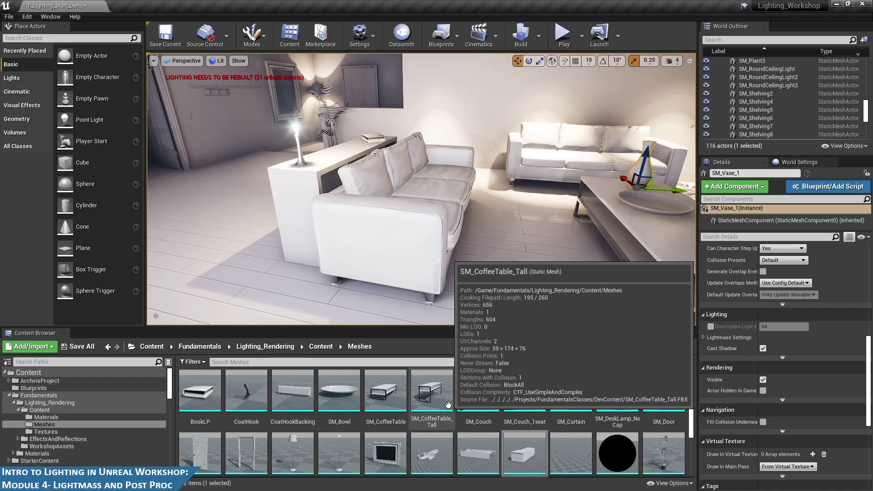
- Switch the viewport to the Lighting Only view mode and inspect the couch and living room from several sides
left_click(217, 61)
left_click(233, 120)
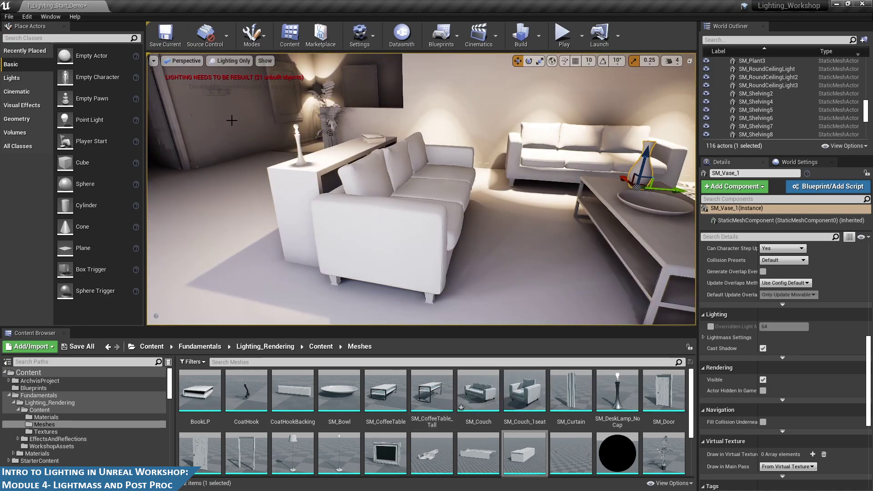
key("d")
right_click_drag(421, 188, 254, 193)
right_click_drag(378, 222, 327, 123)
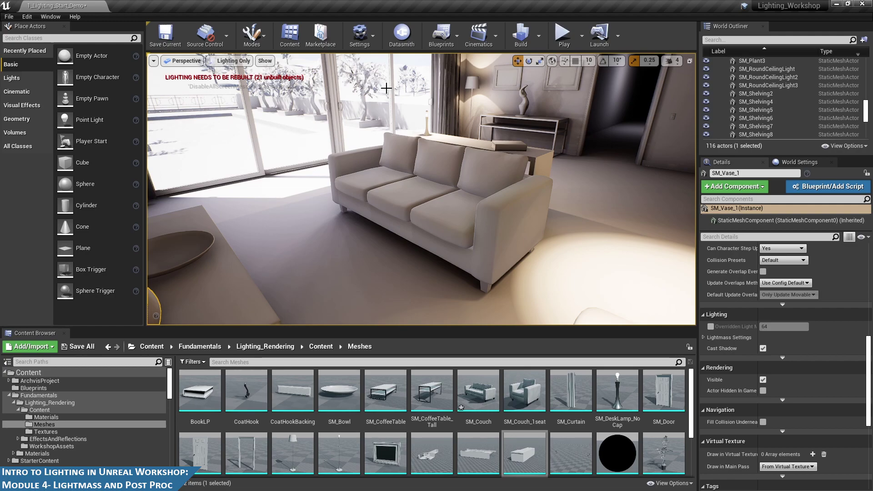
right_click_drag(378, 210, 216, 181)
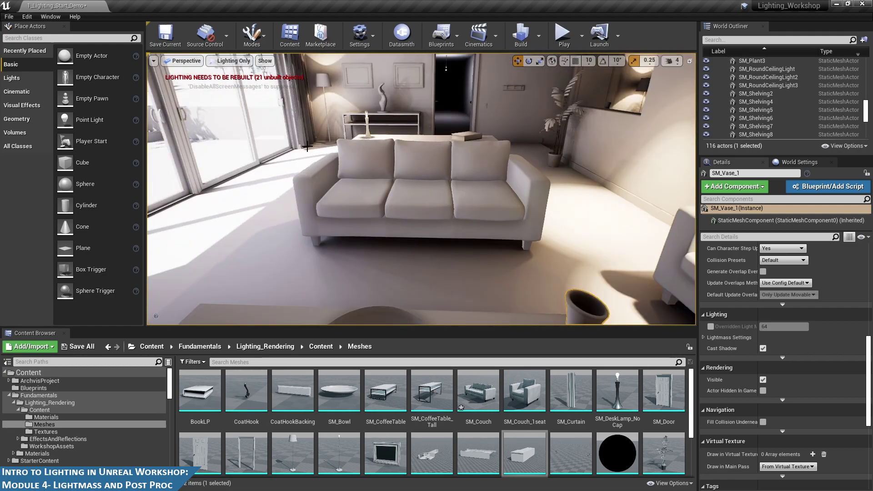
left_click_drag(543, 214, 277, 168, "alt")
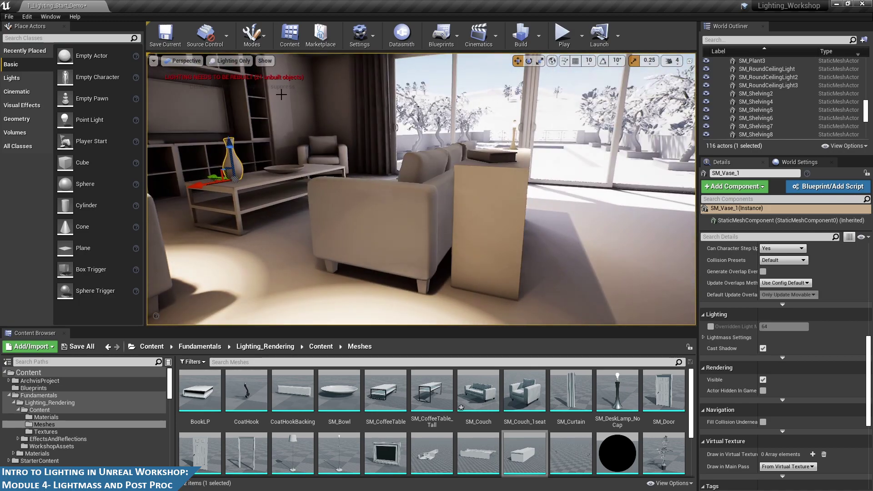
- Inspect the living room in the Detail Lighting view mode and in the Reflections view mode
left_click(214, 63)
left_click(230, 109)
left_click_drag(461, 171, 549, 229, "alt")
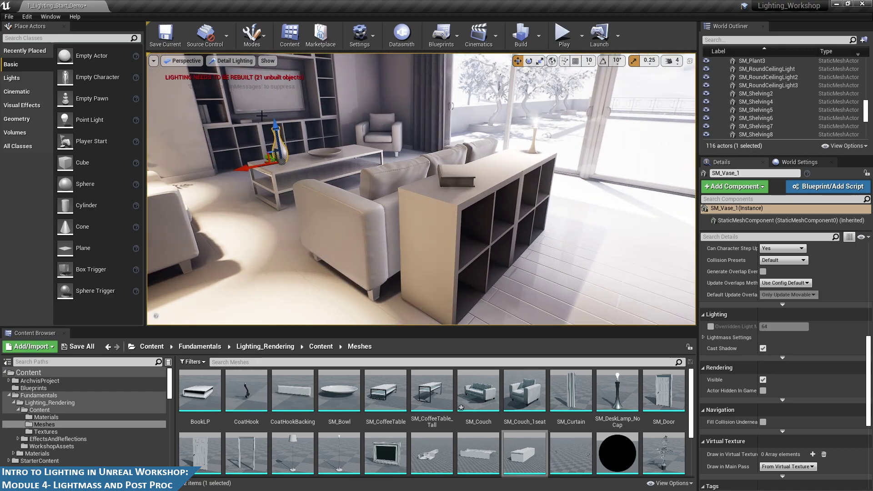
left_click(231, 61)
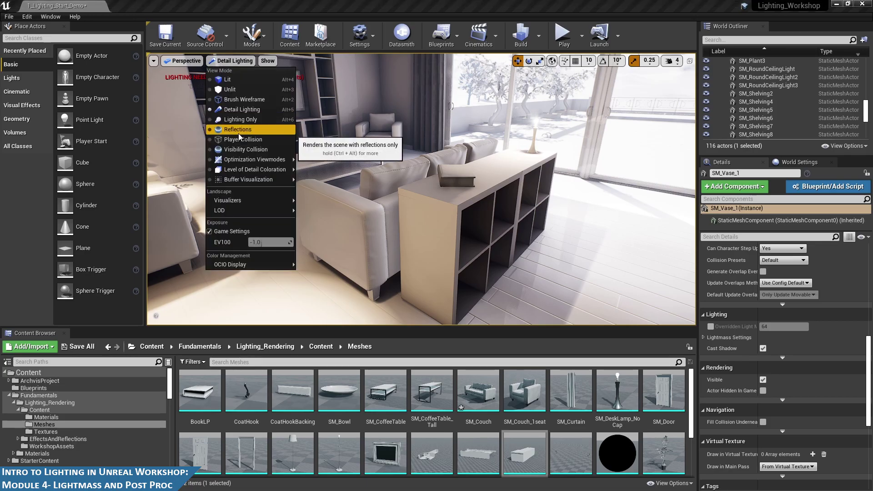
left_click(226, 130)
left_click_drag(371, 174, 514, 178, "alt")
- Switch the viewport to the Lightmap Density view mode and examine the house exterior and the living room interior
left_click(223, 61)
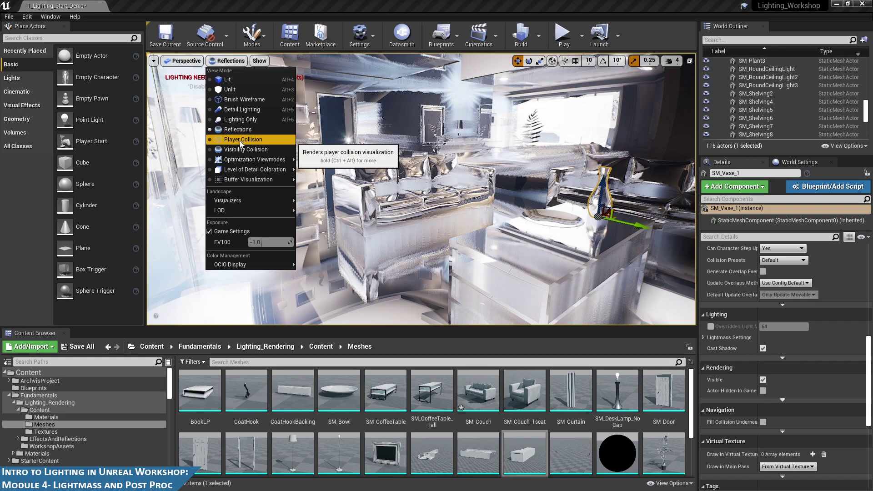
mouse_move(247, 161)
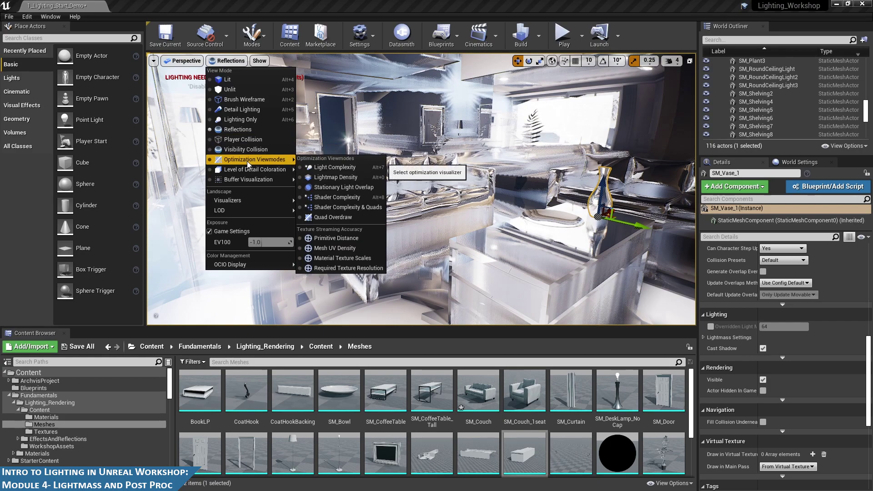
left_click(337, 175)
right_click_drag(443, 190, 461, 212)
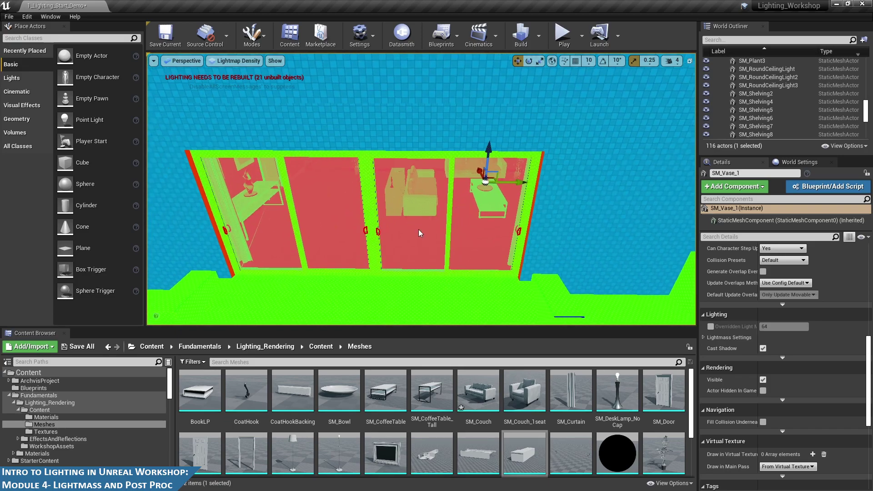
scroll(419, 232, "down", 3)
right_click_drag(445, 257, 444, 258)
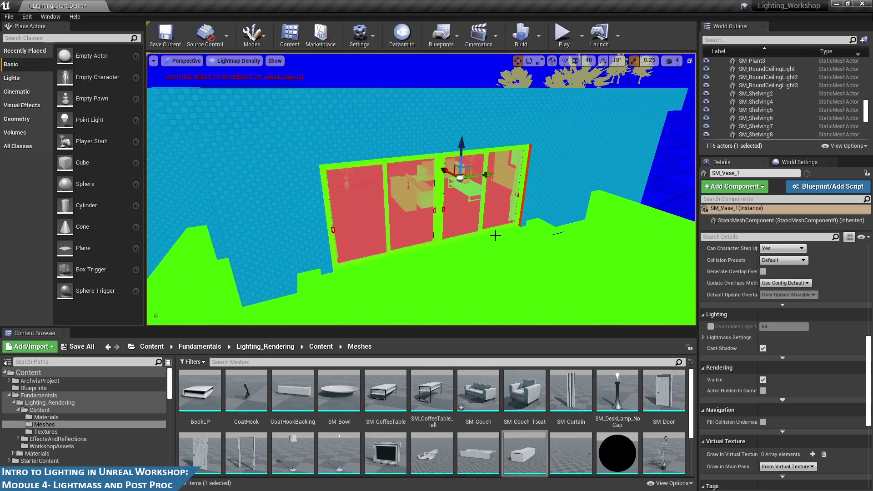
right_click_drag(495, 235, 552, 149)
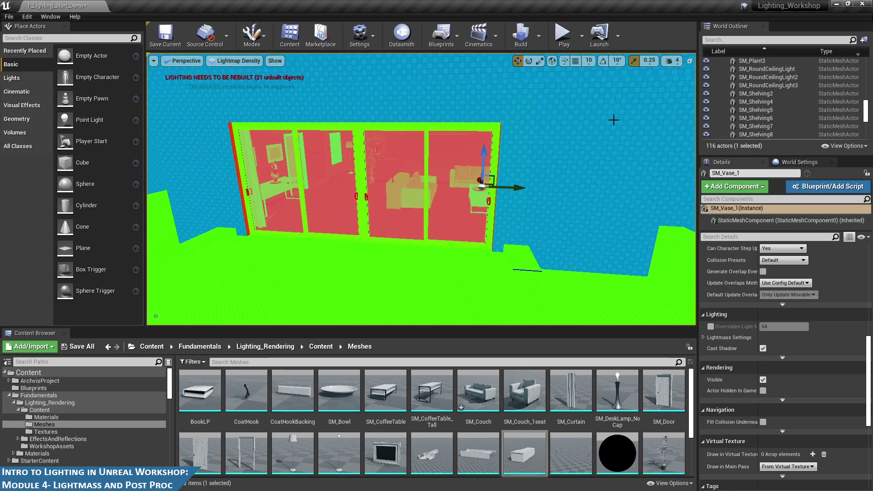
scroll(421, 188, "up", 10)
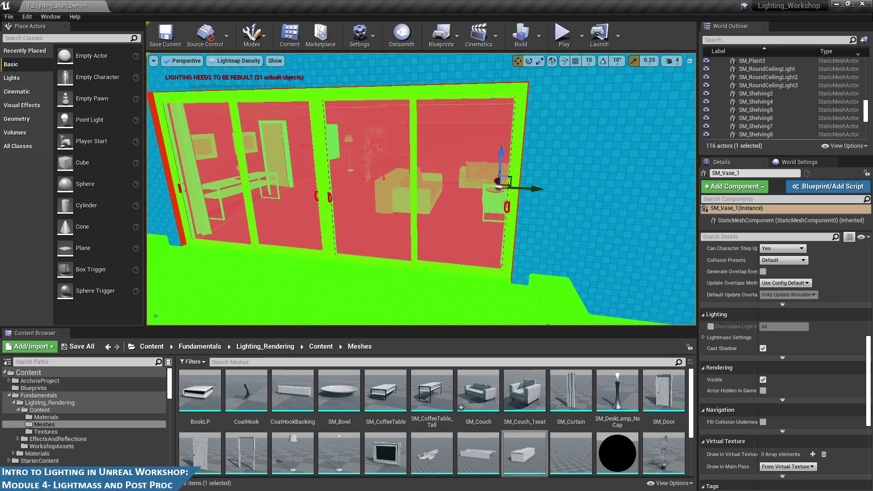
scroll(442, 187, "up", 8)
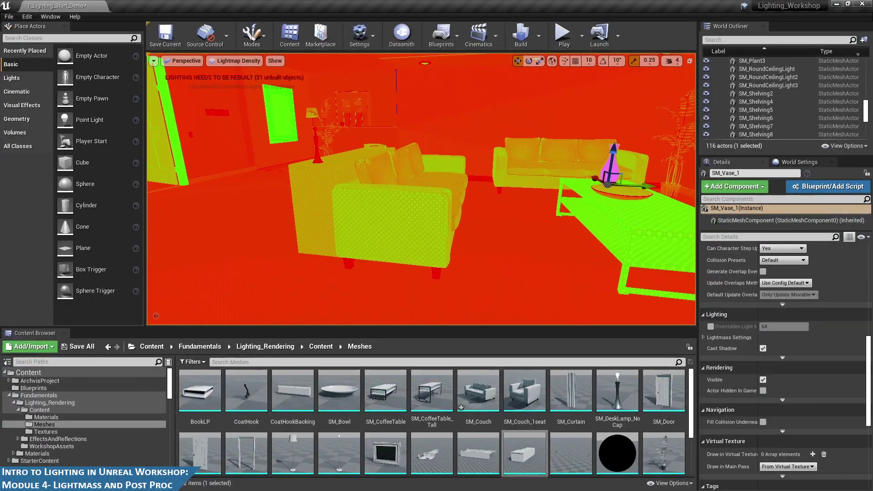
- Select the house shell SM_House1, examine its overridden lightmap resolution in the Lighting details, and deselect it
left_click(521, 258)
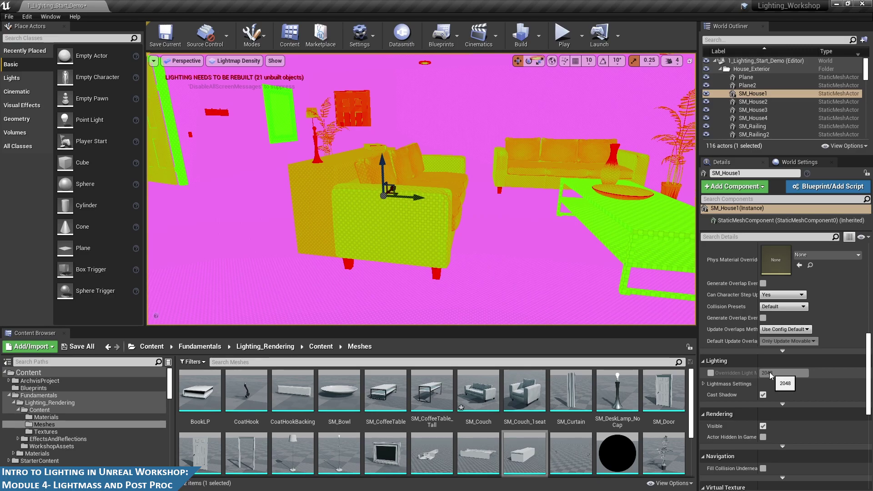
key("Escape")
mouse_move(517, 243)
right_mouse_down()
mouse_move(557, 244)
mouse_move(523, 242)
right_mouse_up()
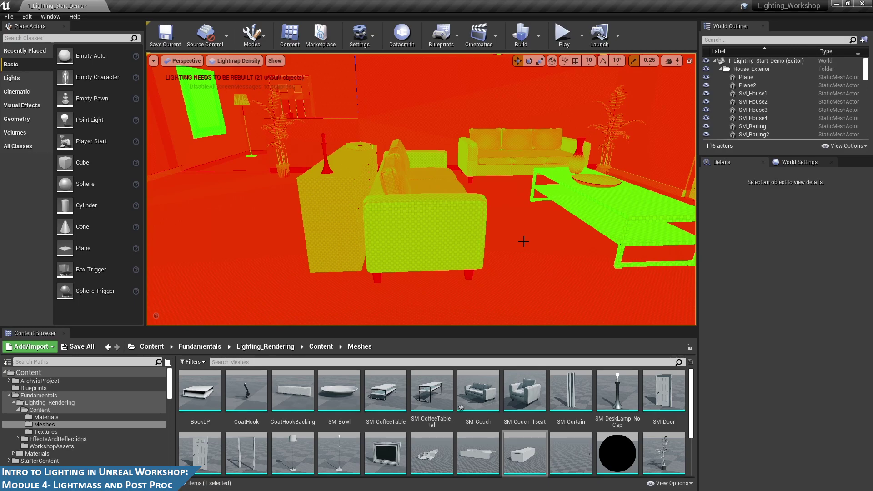
- Return the viewport to Lit, switch it to the Light Complexity view mode and examine the living room
left_click(231, 61)
left_click(231, 80)
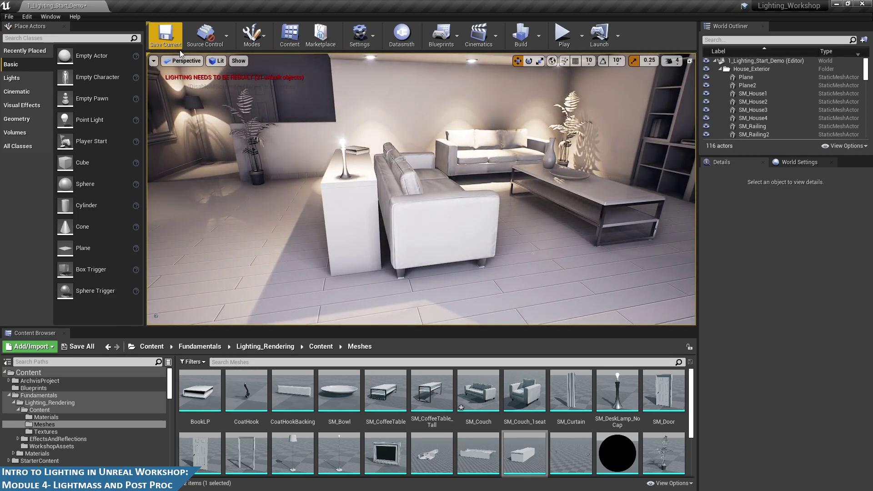
left_click(217, 61)
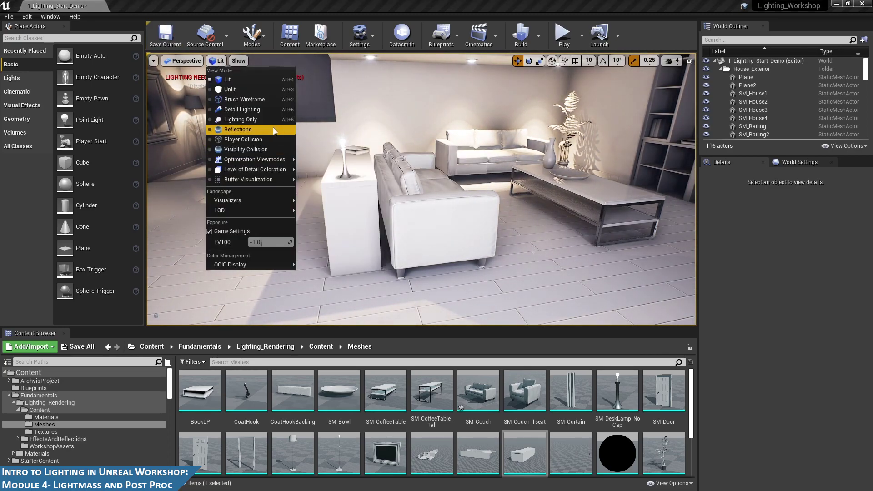
left_click(186, 60)
left_click(218, 61)
mouse_move(277, 160)
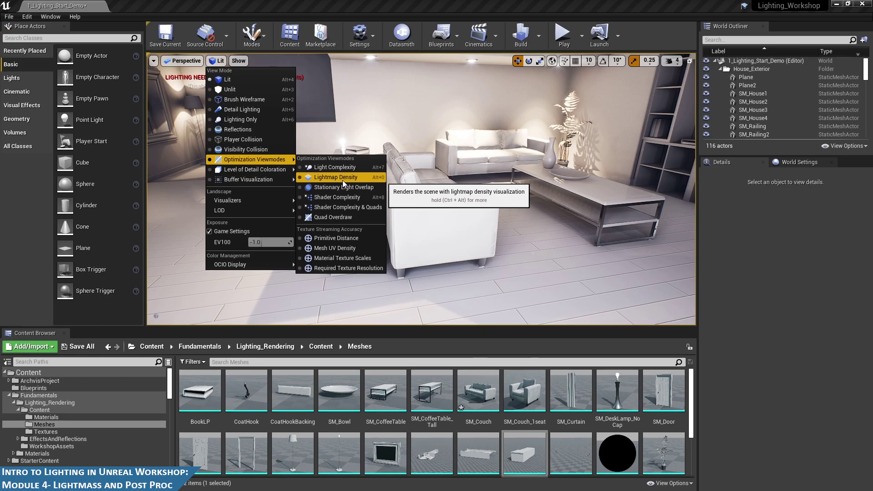
left_click(334, 168)
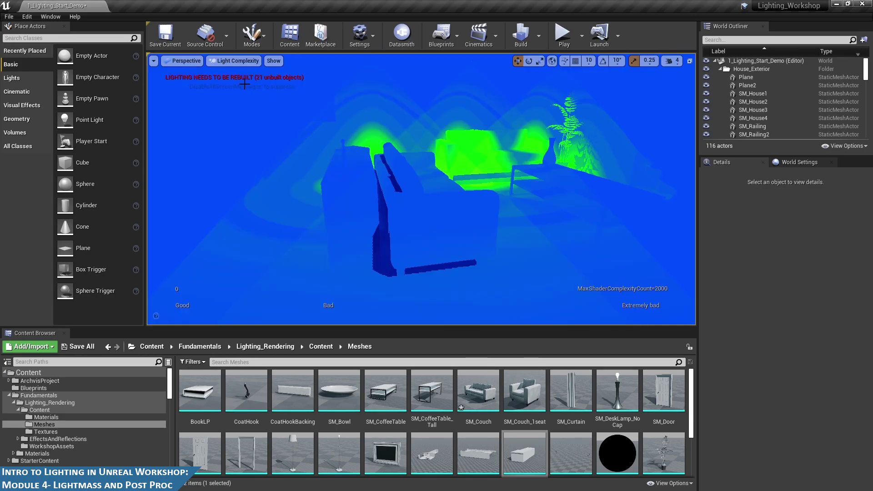
right_click_drag(508, 179, 500, 184)
- Switch from Light Complexity back to the Lightmap Density view mode and inspect the couch and shelving
left_click(235, 61)
mouse_move(254, 159)
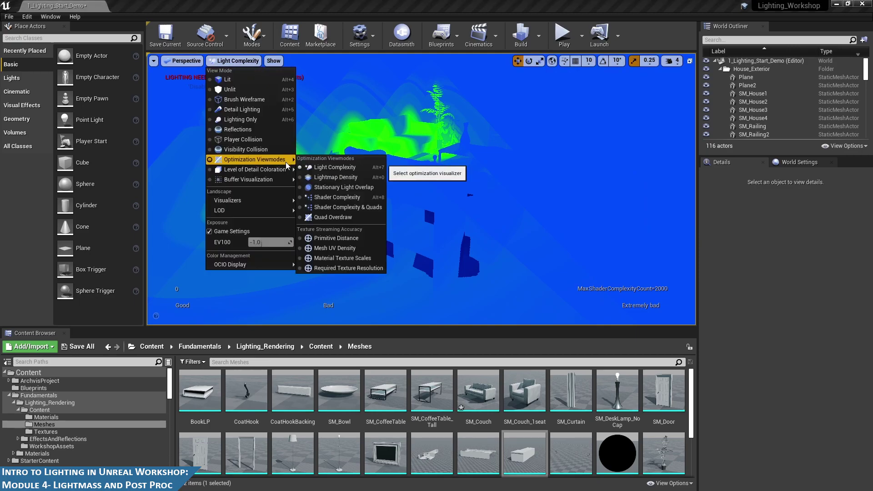
left_click(337, 177)
right_click_drag(351, 179, 450, 168)
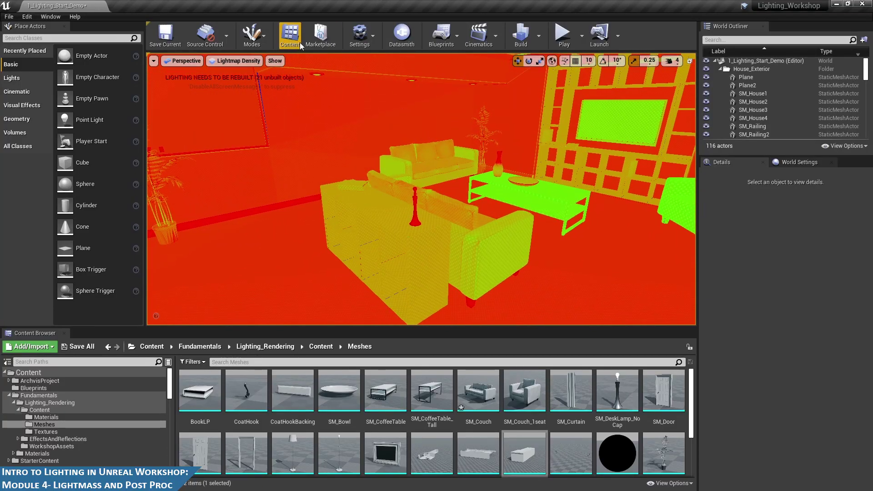
- Select SM_House1 in the Lightmap Density view and examine its lightmap resolution and material details
left_click(248, 67)
mouse_move(283, 160)
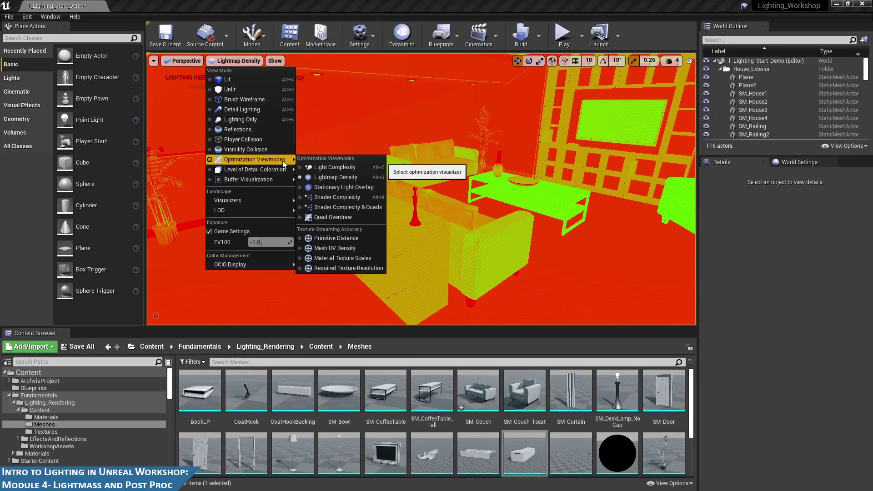
left_click(364, 255)
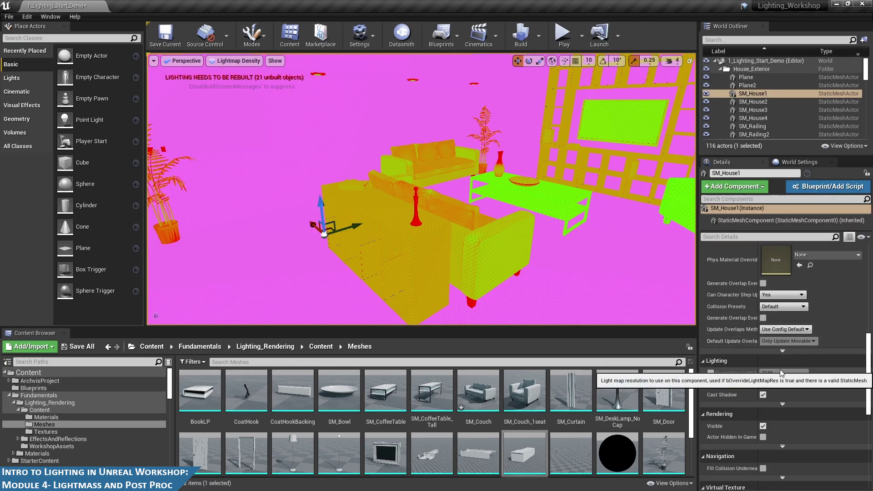
scroll(781, 372, "up", 10)
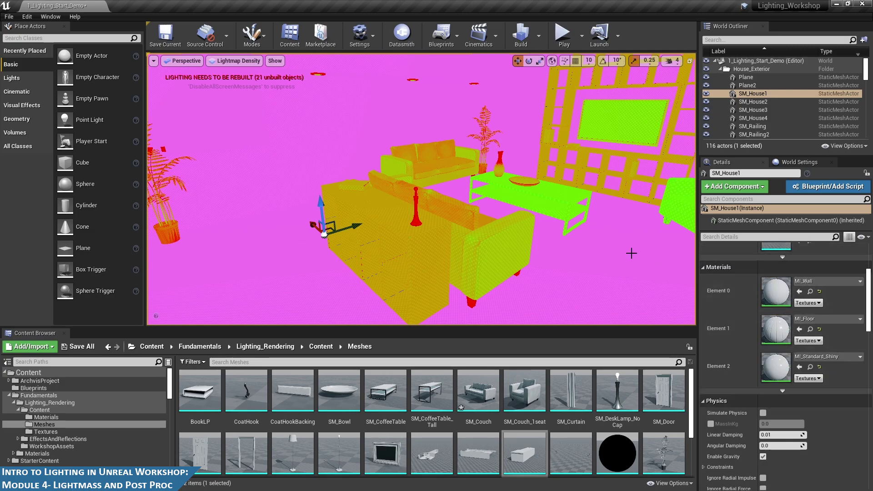
- Switch the viewport to the Light Complexity view mode and inspect the living room and the exterior terrain
left_click(234, 60)
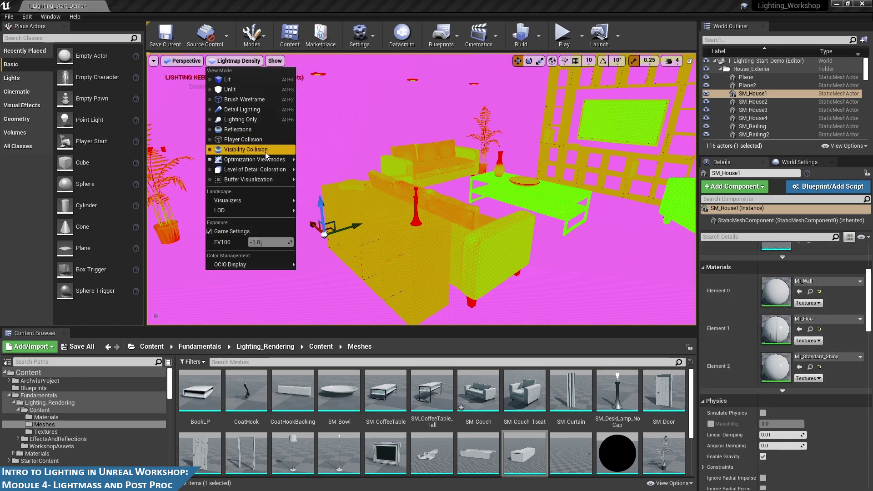
mouse_move(260, 159)
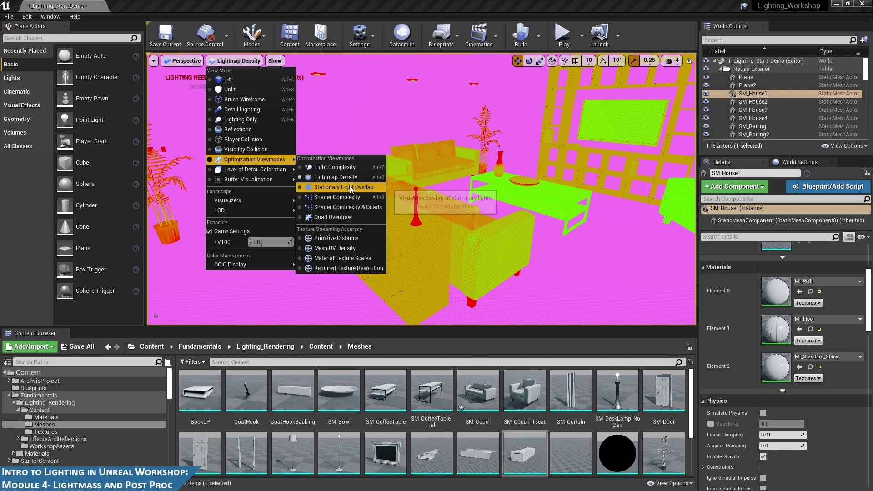
left_click(339, 168)
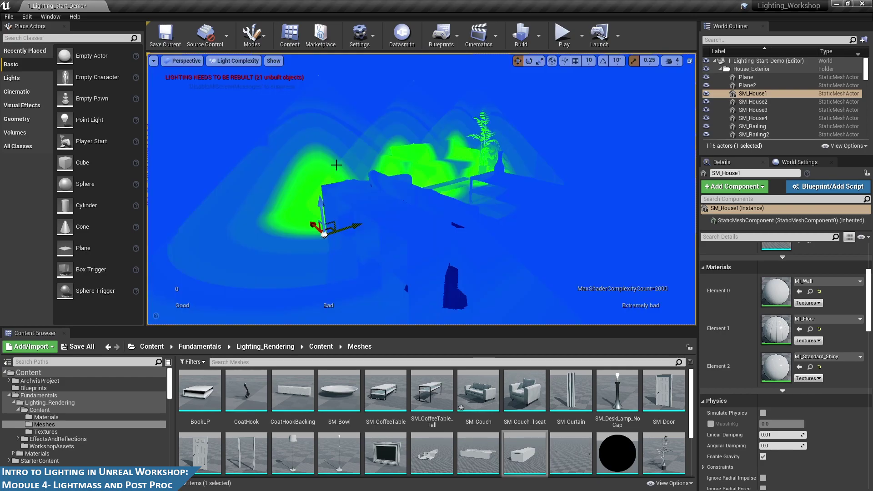
right_click_drag(391, 196, 416, 196)
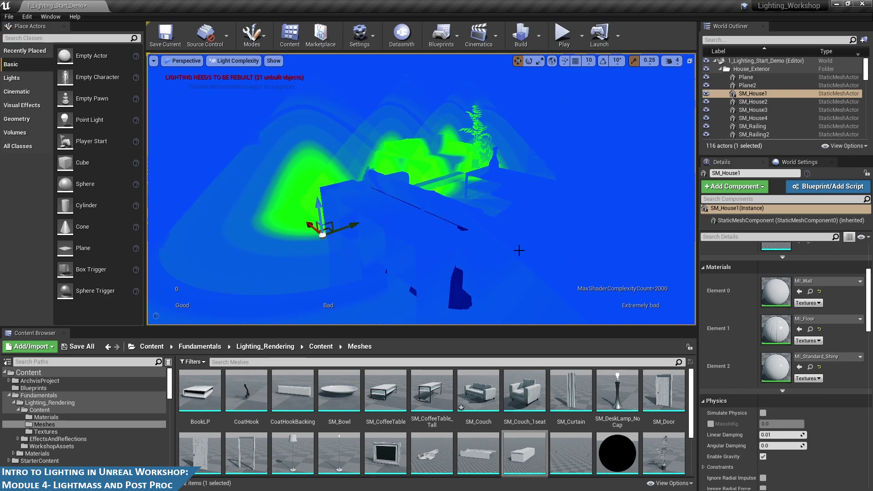
right_click_drag(529, 160, 566, 195)
right_click_drag(571, 168, 450, 277)
key("w")
right_click_drag(485, 224, 440, 187)
- Return the viewport to the Lit view mode and frame the house facade with the glass doors
left_click(234, 60)
mouse_move(263, 160)
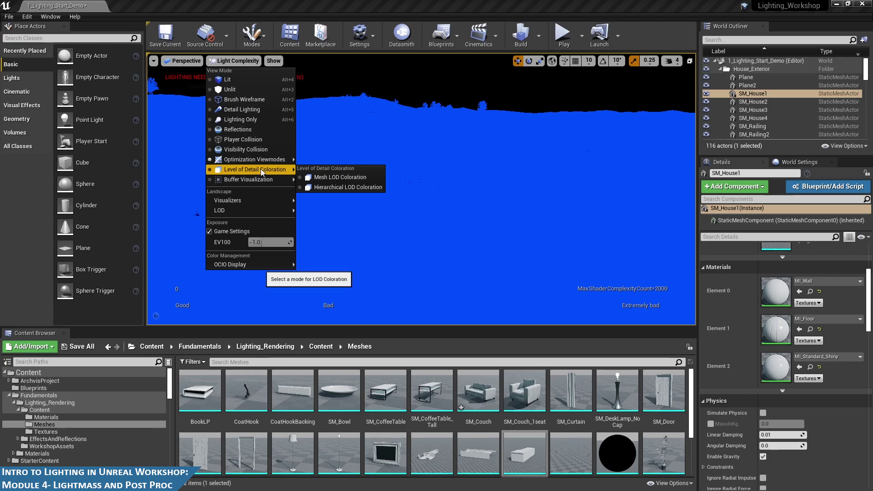
left_click(227, 79)
mouse_move(345, 182)
right_mouse_down()
mouse_move(346, 219)
mouse_move(345, 191)
right_mouse_up()
right_click_drag(560, 272, 560, 276)
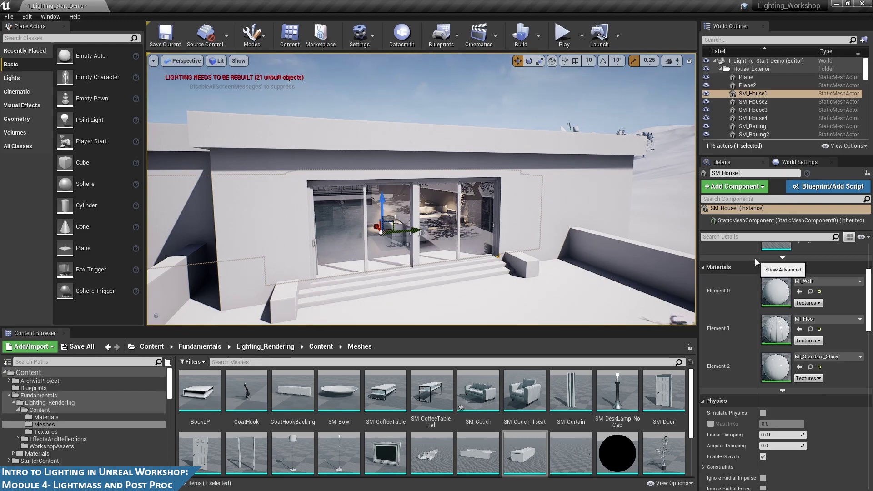
- Display the frame rate with the console command "stat fps" and run a play session through the house
key("grave")
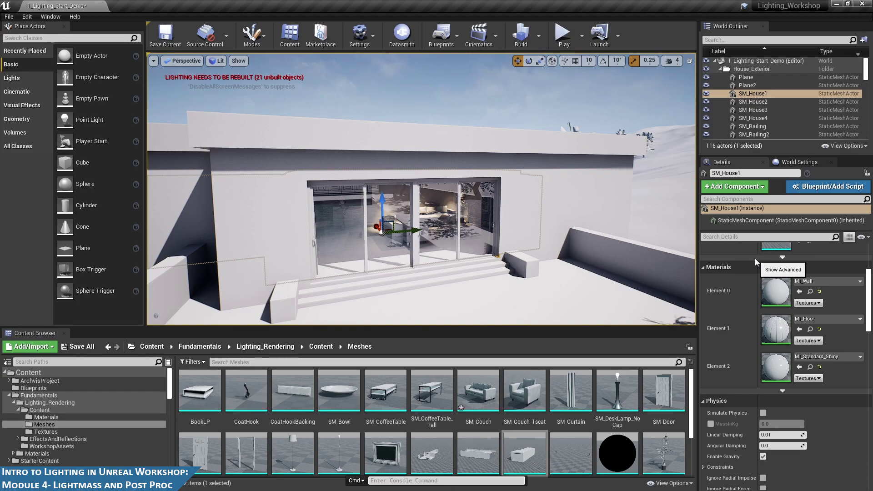
type("stat")
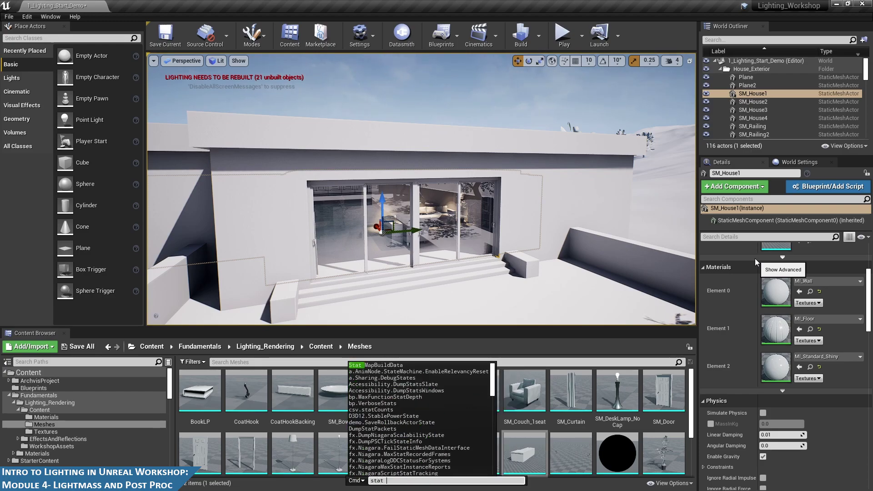
type(" fps")
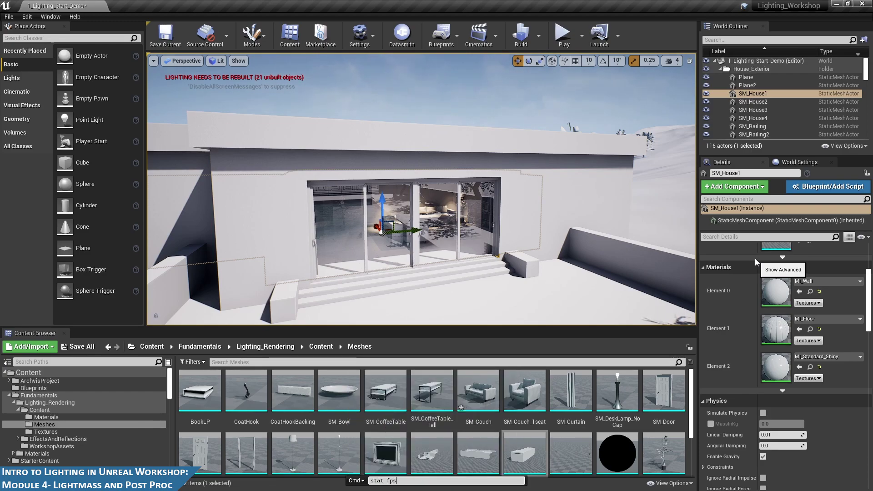
key("Return")
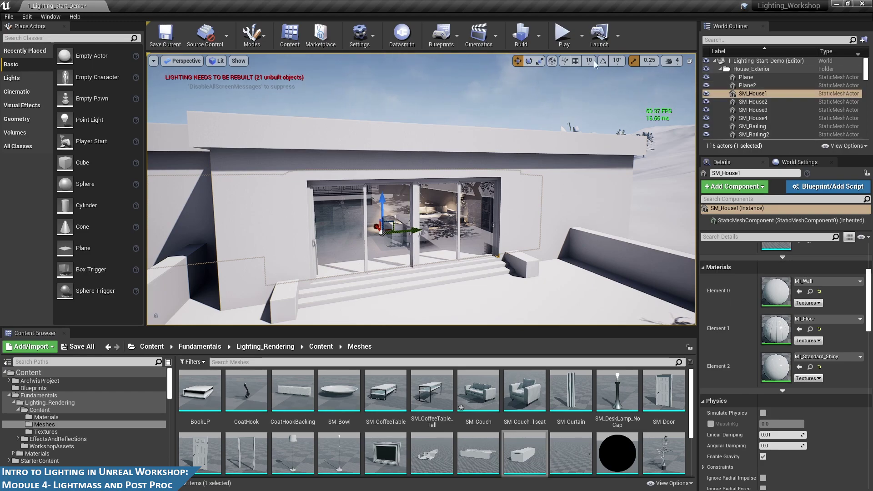
left_click(562, 35)
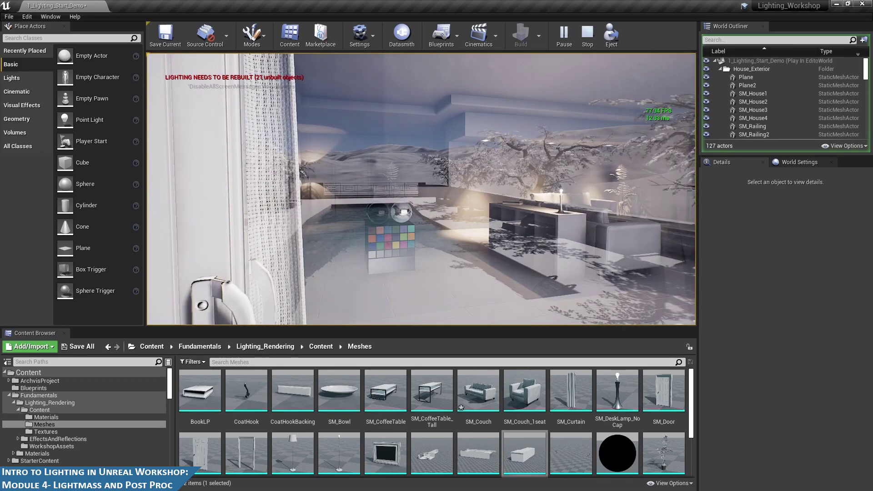
key("Escape")
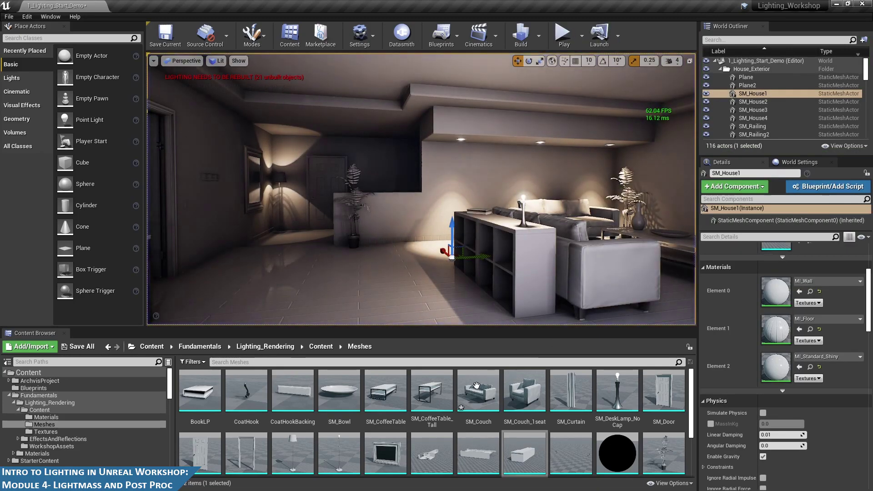
- Run the console command "stat unit" and compare the frame timings inside and outside the house
key("grave")
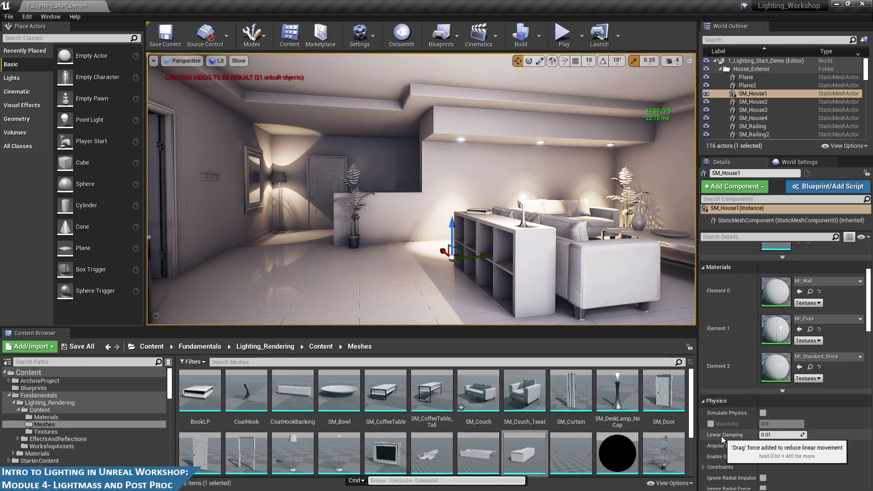
type("unit")
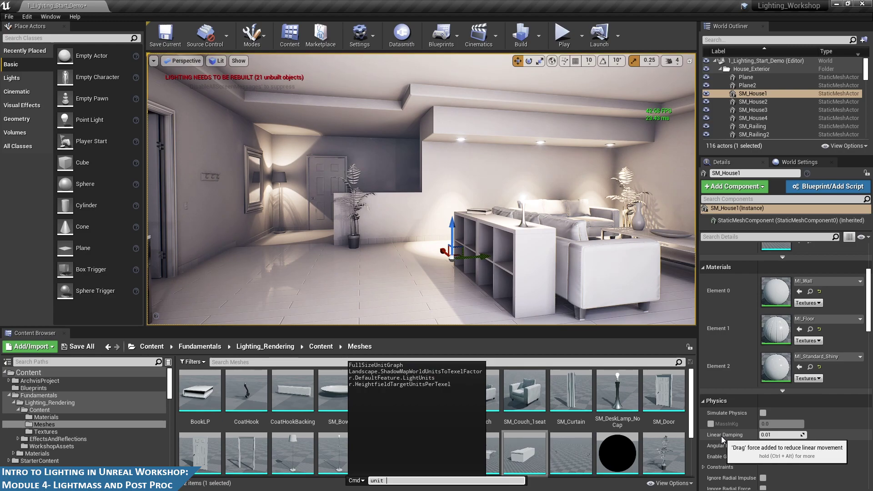
type("stat unit")
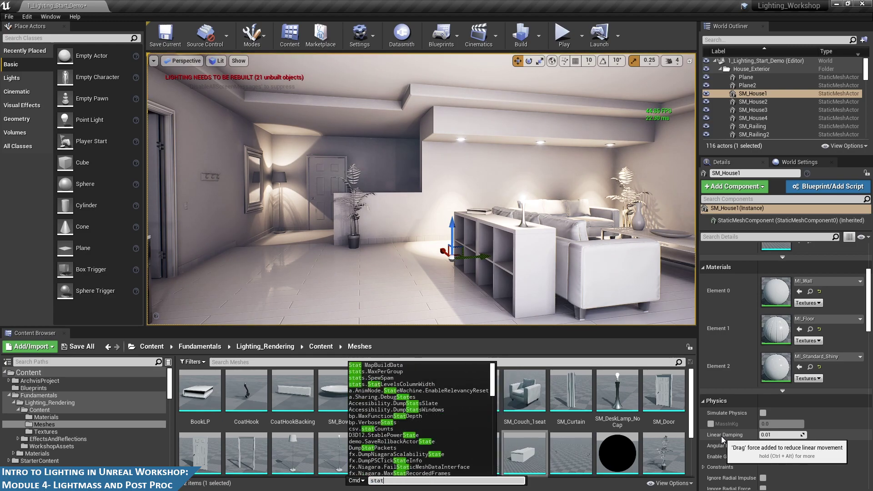
key("Return")
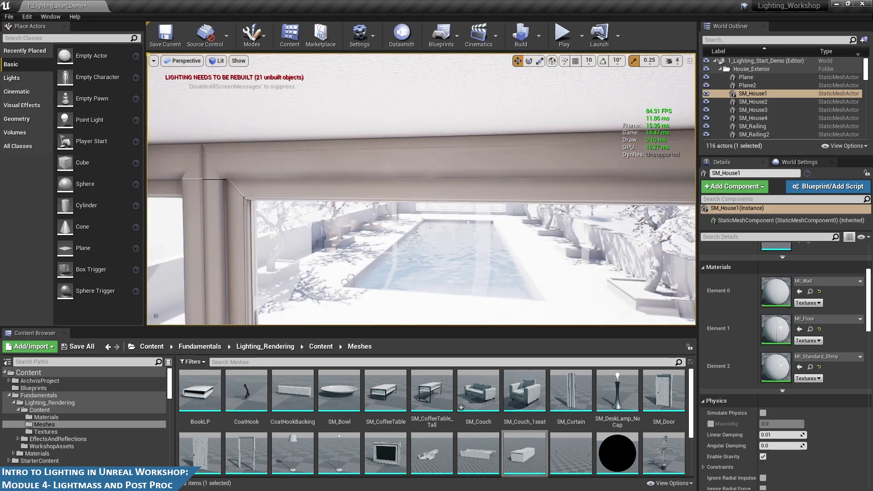
right_click_drag(477, 162, 478, 163)
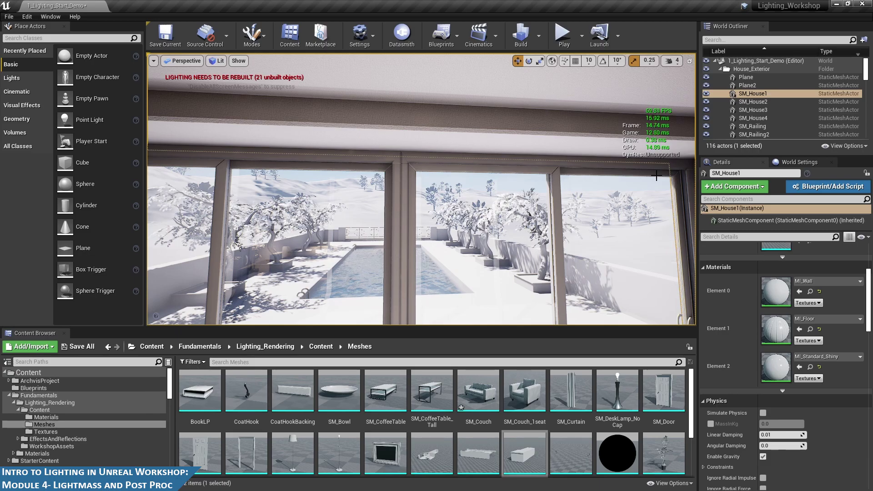
right_click_drag(649, 174, 649, 173)
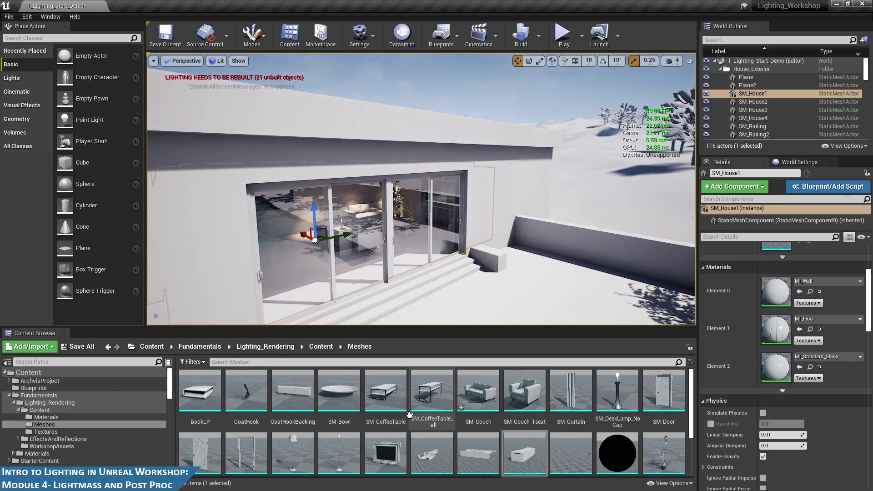
- Save the level and bring up the Lightmass settings in World Settings
key("ctrl+s")
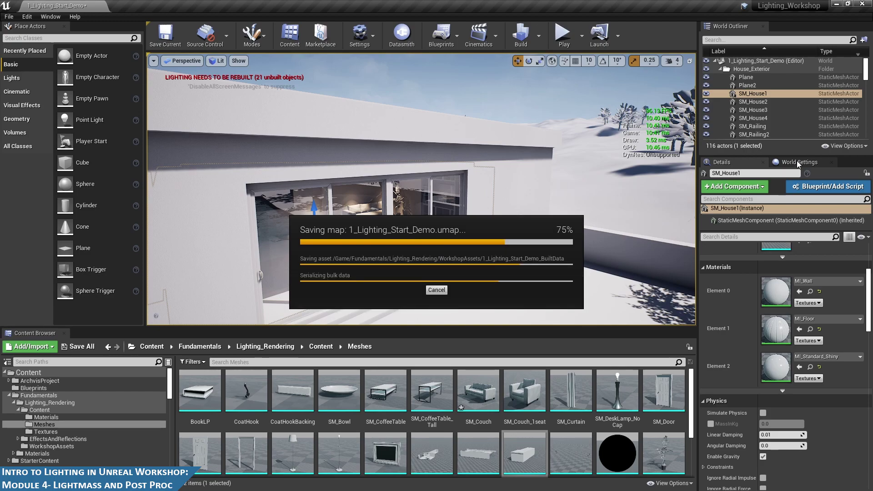
left_click(796, 161)
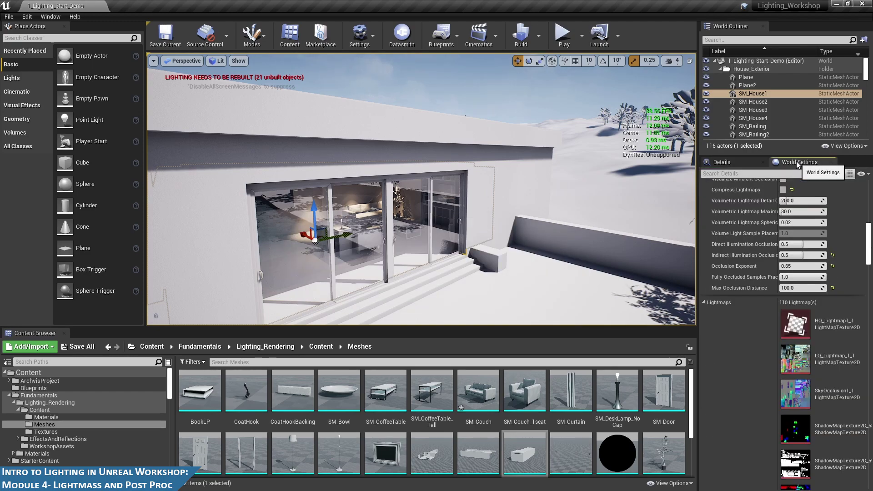
scroll(791, 284, "up", 10)
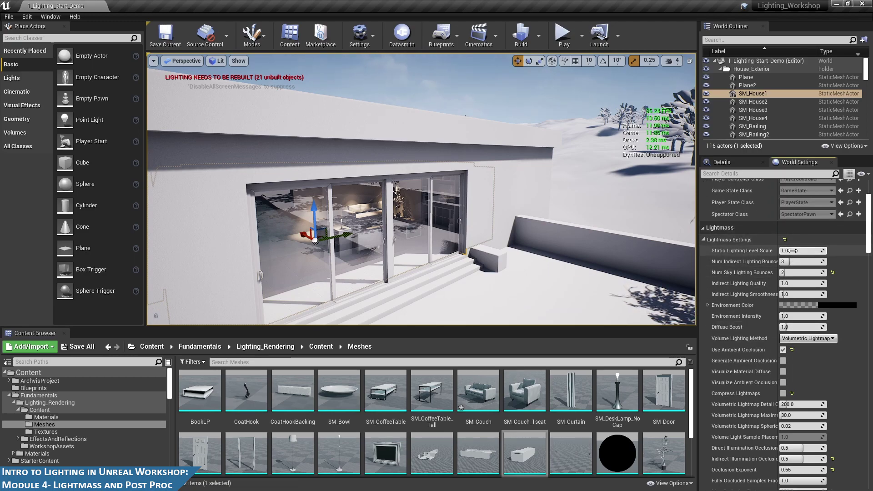
- Set Num Indirect Lighting Bounces to 10 and Num Sky Lighting Bounces to 4 in the Lightmass settings
left_click(801, 262)
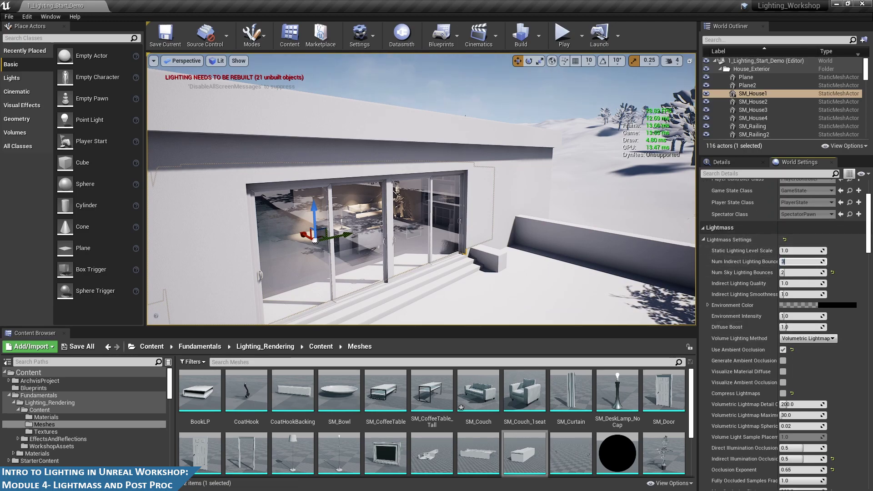
type("10")
key("Return")
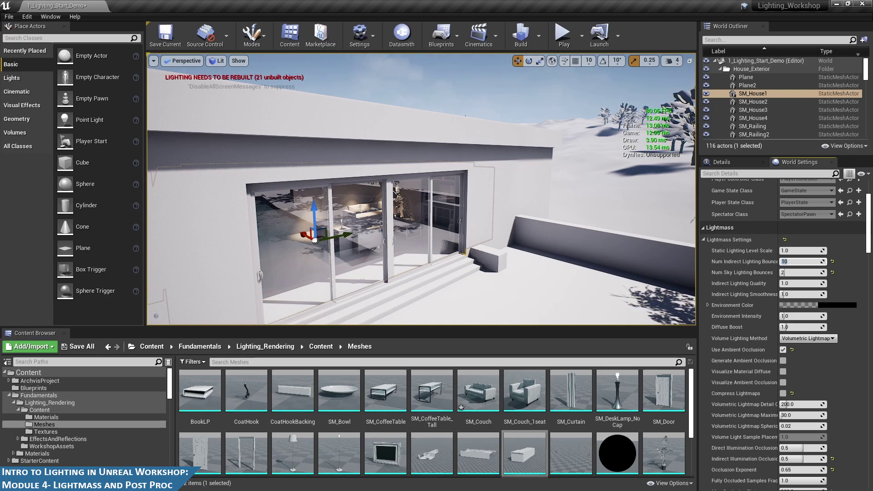
left_click(802, 272)
type("5")
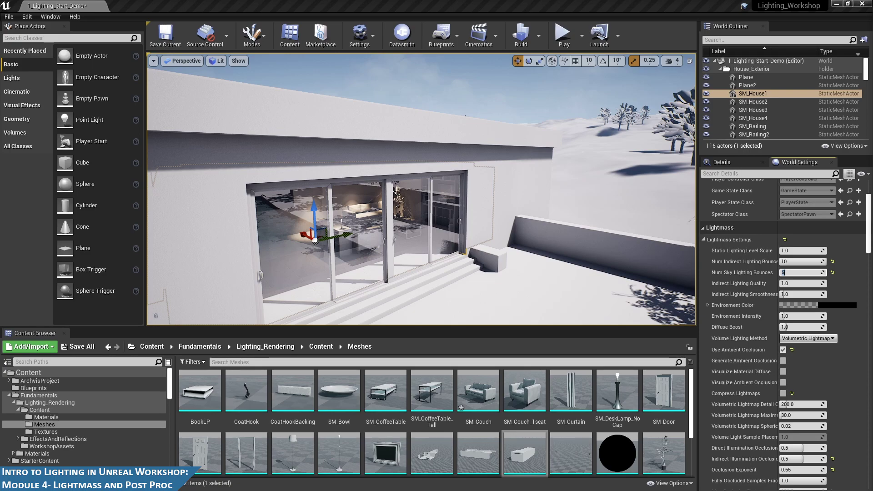
key("Return")
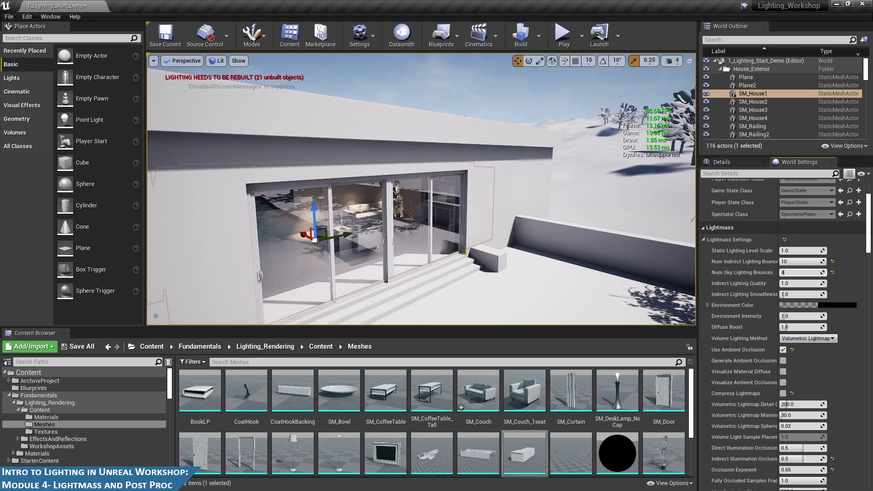
- Toggle Compress Lightmaps on and back off, and review the remaining Lightmass settings
left_click(782, 395)
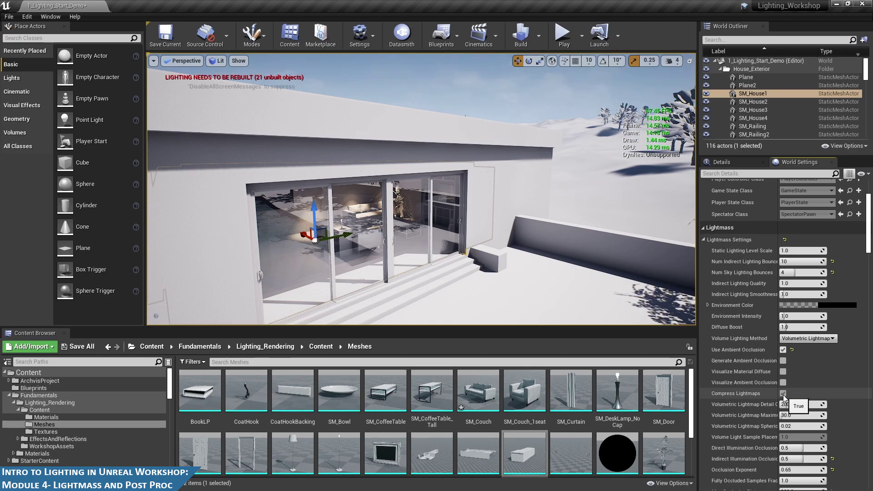
left_click(782, 394)
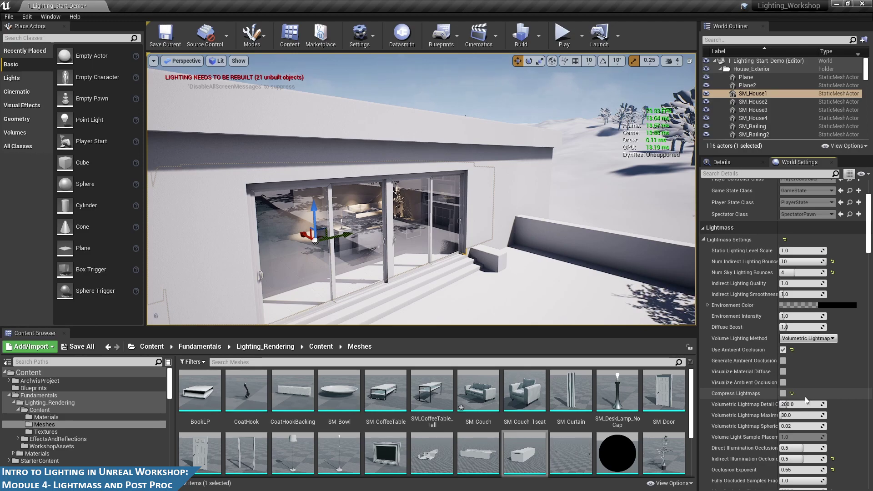
scroll(809, 386, "down", 3)
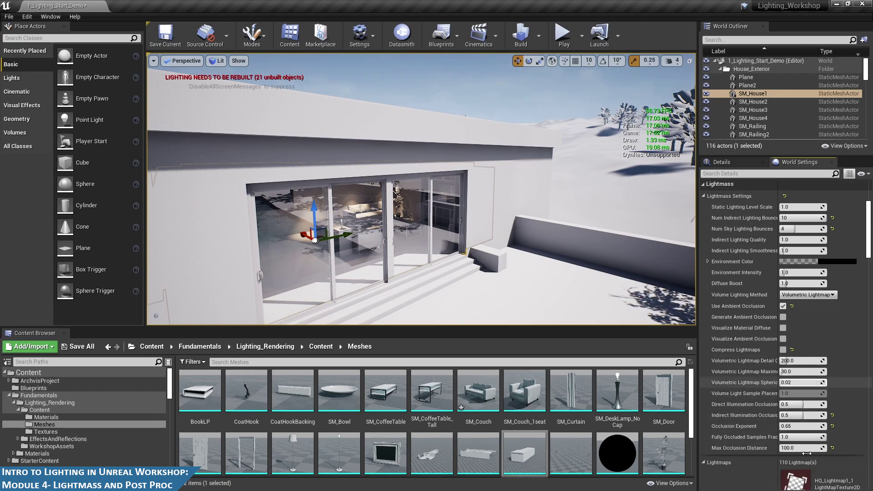
scroll(830, 290, "up", 6)
scroll(831, 290, "up", 4)
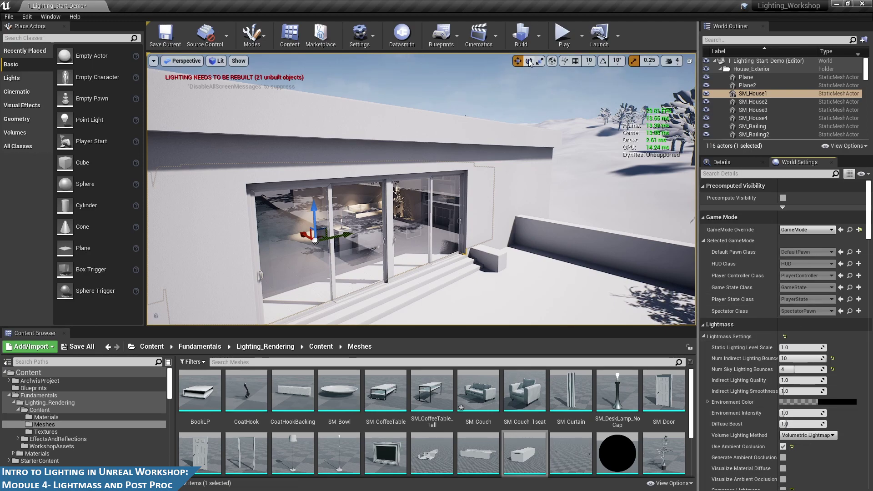
- Examine the available Lighting Quality levels for the lighting build without choosing one
left_click(538, 35)
mouse_move(550, 72)
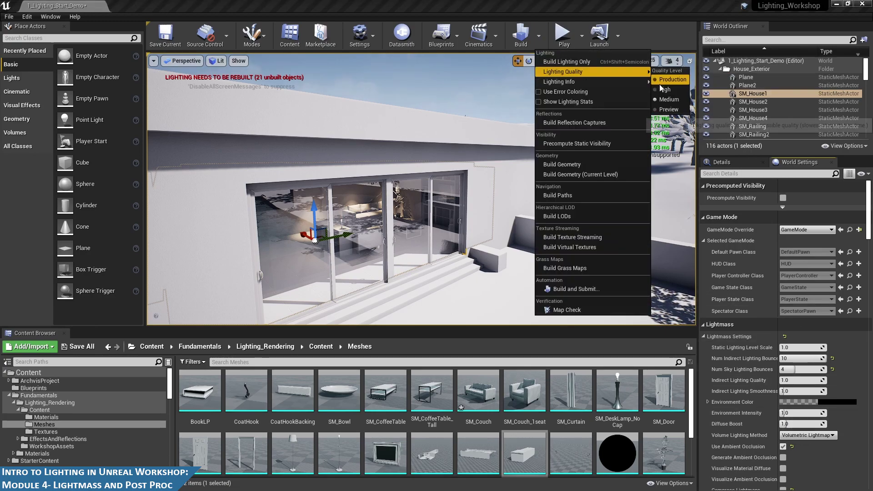
left_click(537, 4)
- In the living room view, try the High and Epic engine scalability presets and restore all groups to Cinematic
left_click_drag(332, 171, 264, 168, "alt")
left_click_drag(452, 200, 496, 199, "alt")
right_click_drag(451, 200, 455, 201)
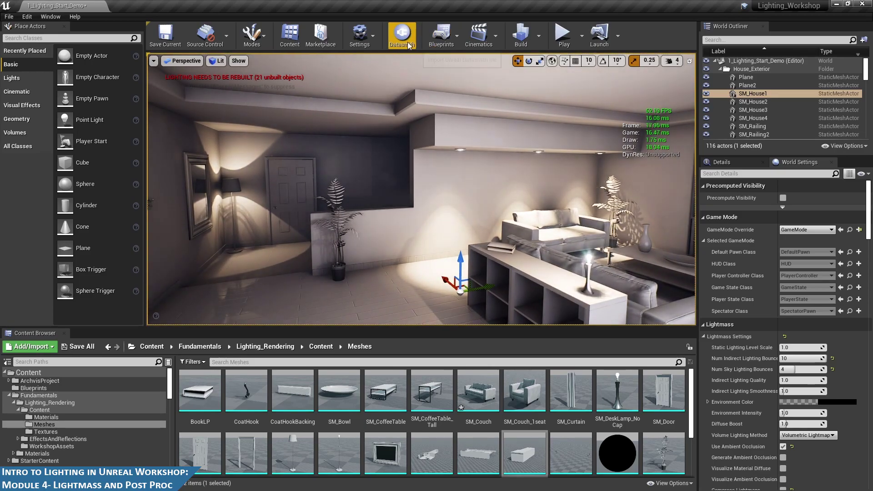
left_click(374, 39)
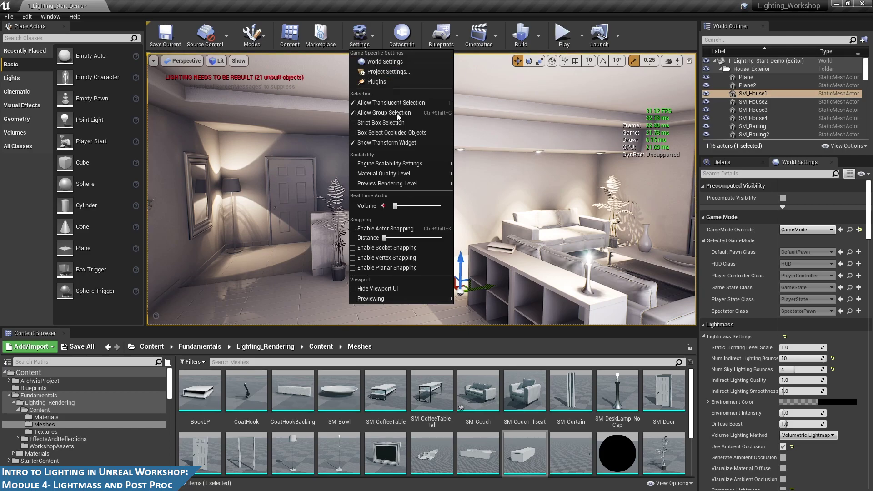
mouse_move(390, 163)
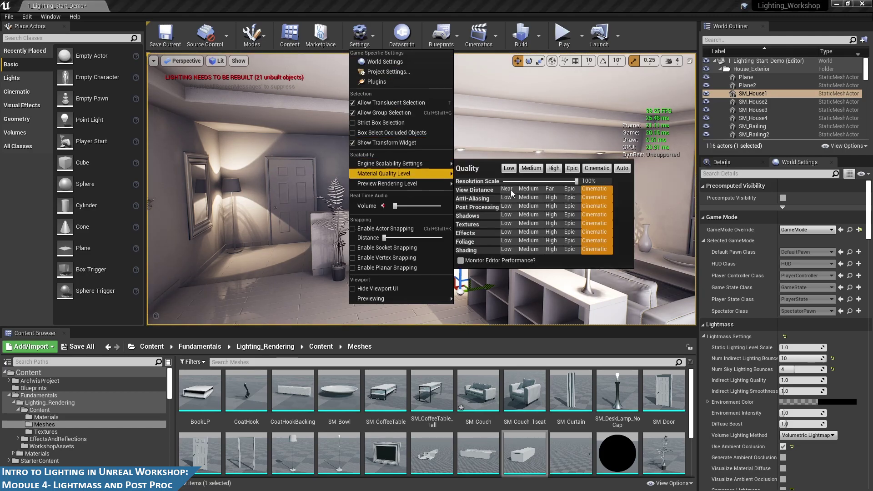
left_click(553, 169)
left_click(571, 168)
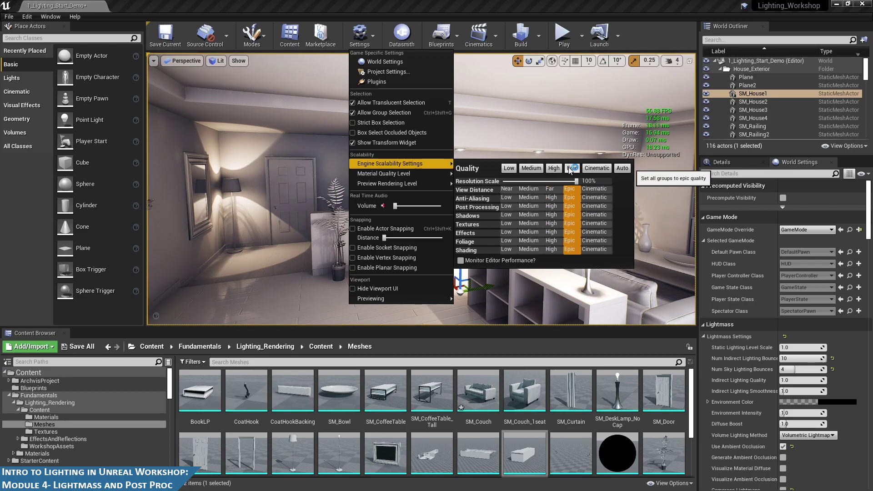
left_click(590, 169)
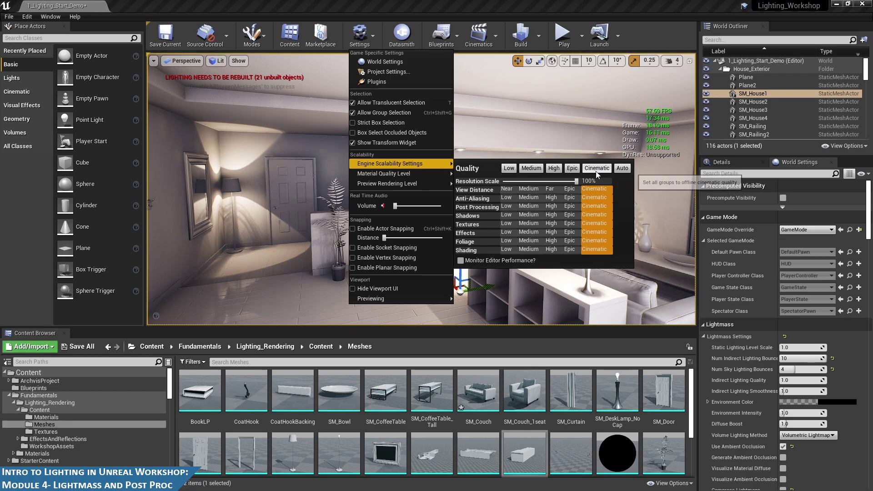
- Open the 4_Lighting_Baking_Post_Proc level from the WorkshopAssets folder, saving the modified 1_Lighting_Start_Demo level and SM_Couch mesh
left_click(543, 2)
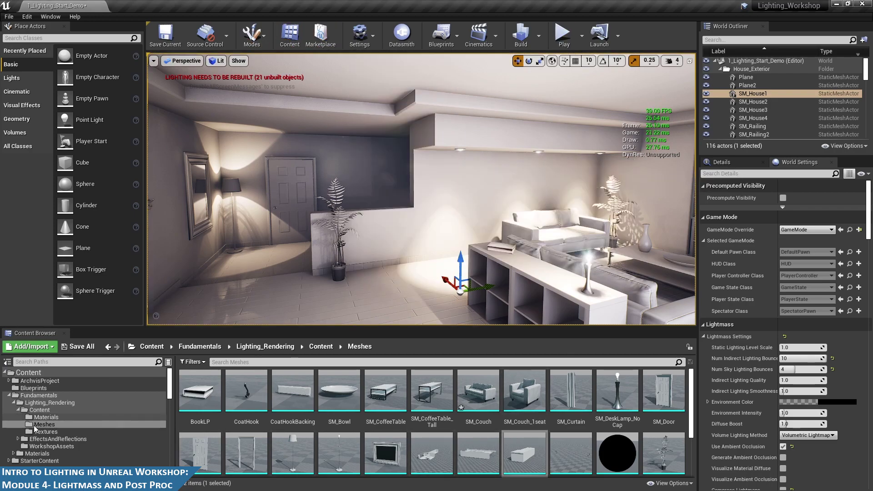
left_click(52, 445)
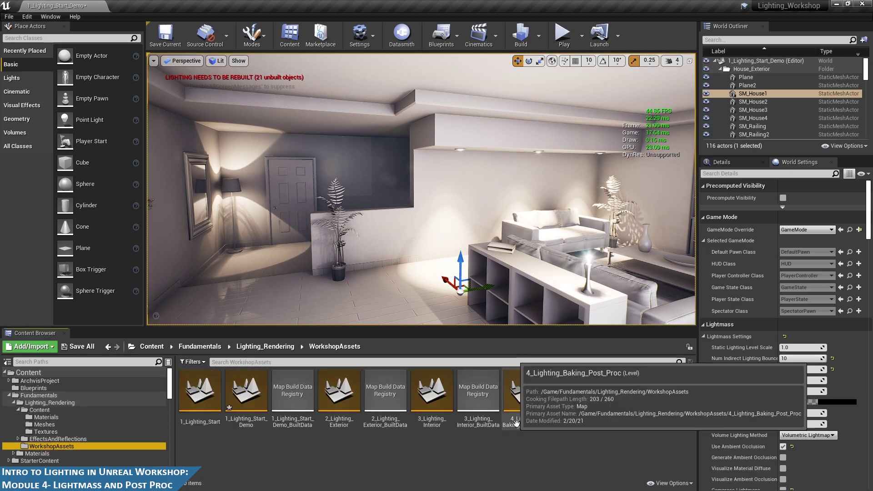
left_click(525, 395)
double_click(527, 399)
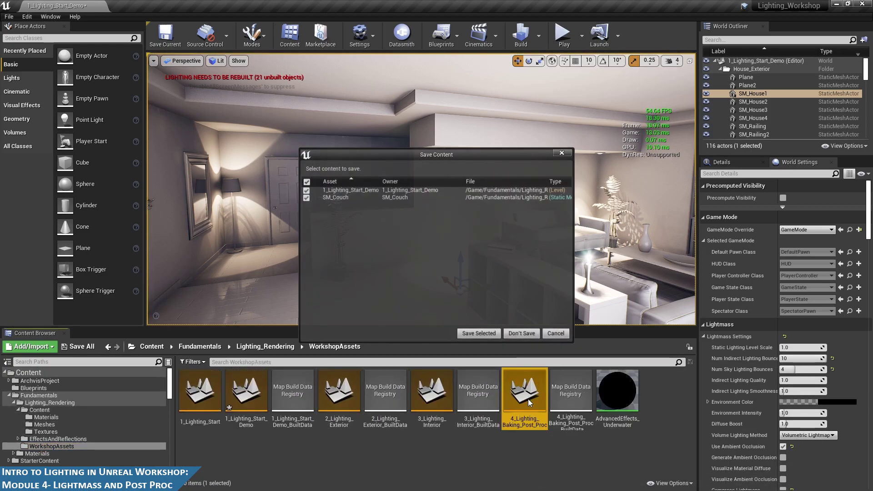
left_click(486, 330)
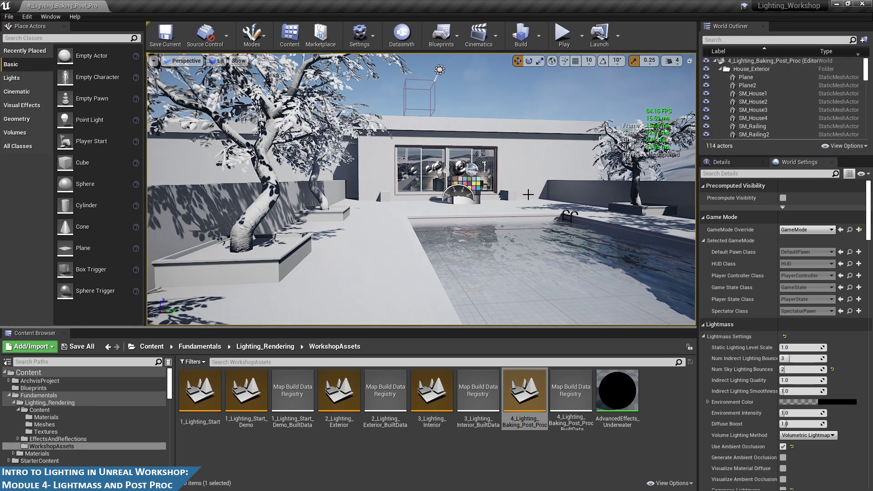
- Examine the lighting around the pool, in the hallway and living room, and on the patio by the color calibrator
right_click_drag(528, 195, 528, 209)
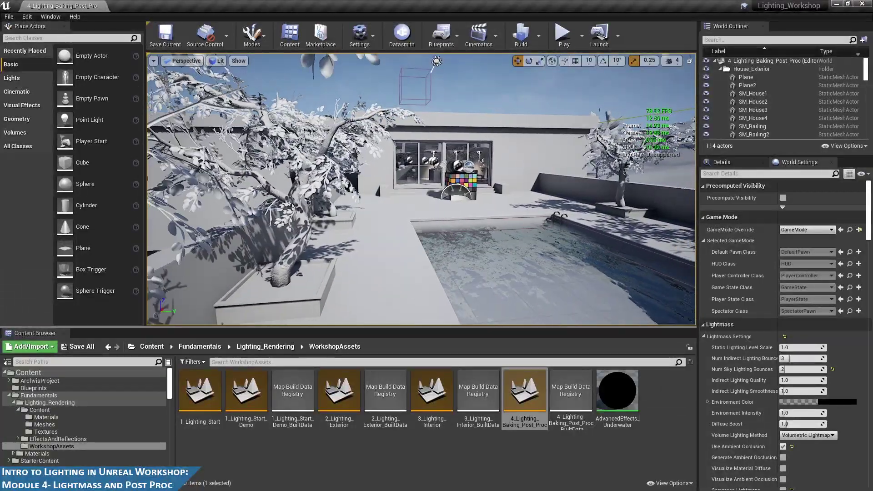
right_click_drag(530, 148, 485, 170)
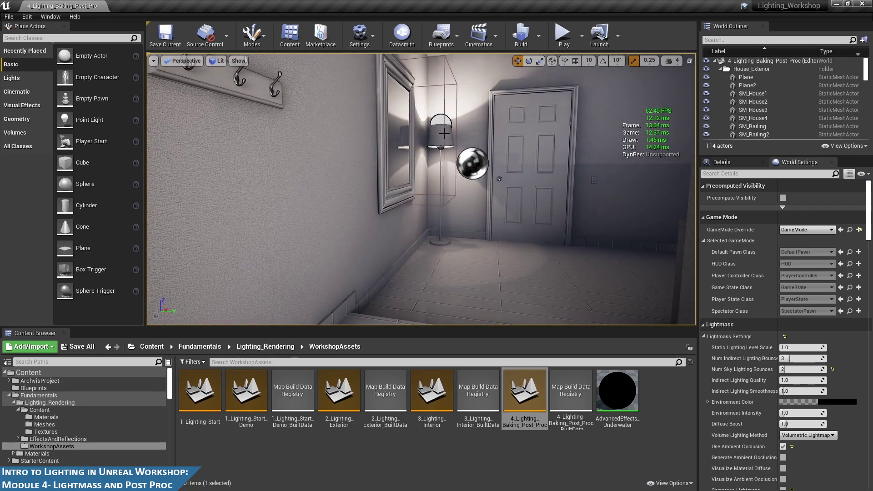
right_click_drag(497, 127, 562, 255)
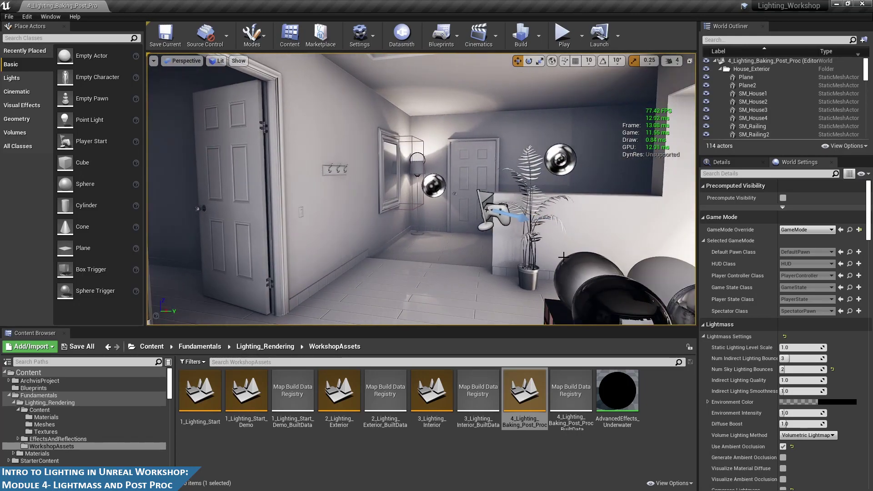
left_click(531, 219)
key("f")
scroll(419, 191, "down", 3)
right_click_drag(419, 191, 516, 198)
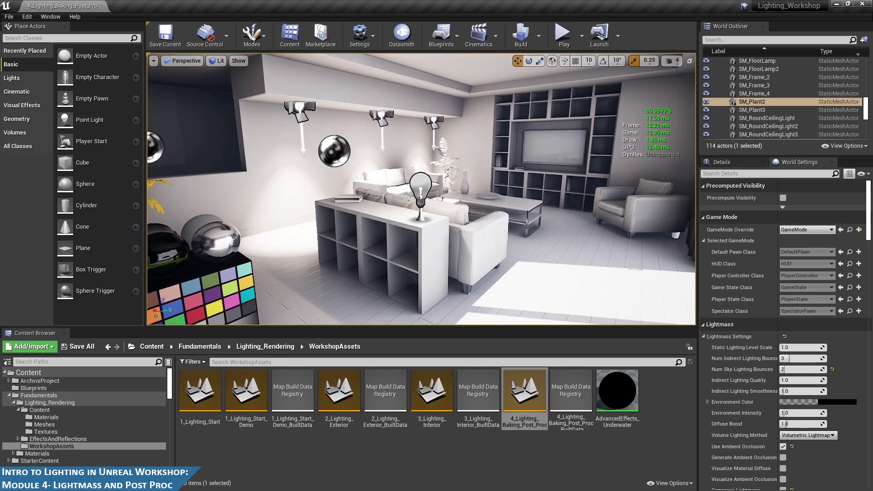
left_click(217, 60)
left_click(216, 62)
right_click_drag(408, 147, 571, 238)
right_click(571, 238)
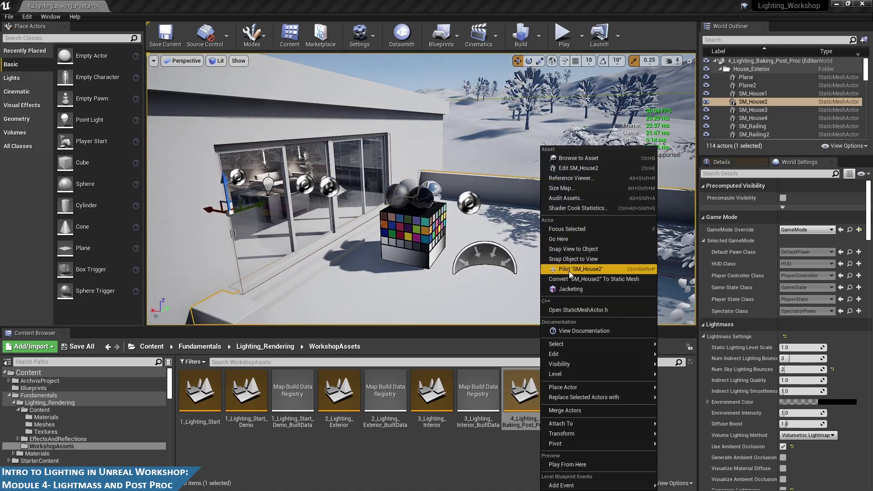
left_click(493, 74)
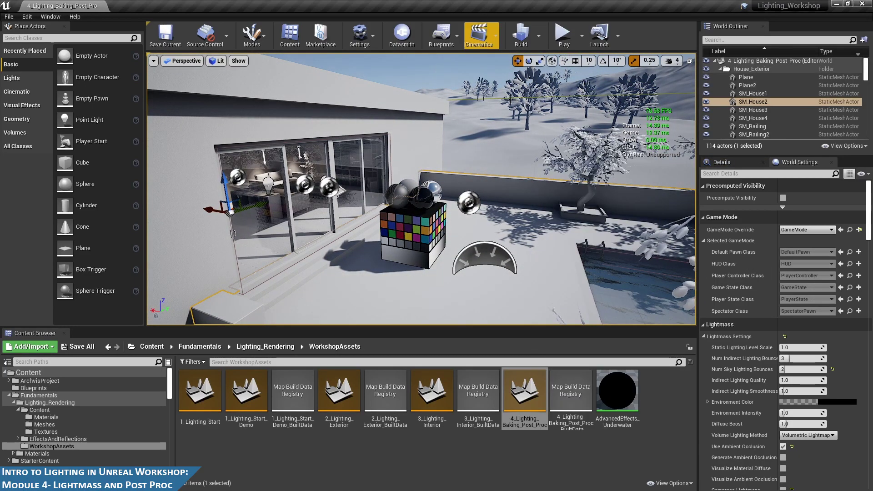
mouse_move(471, 229)
right_mouse_down()
mouse_move(450, 230)
mouse_move(472, 228)
right_mouse_up()
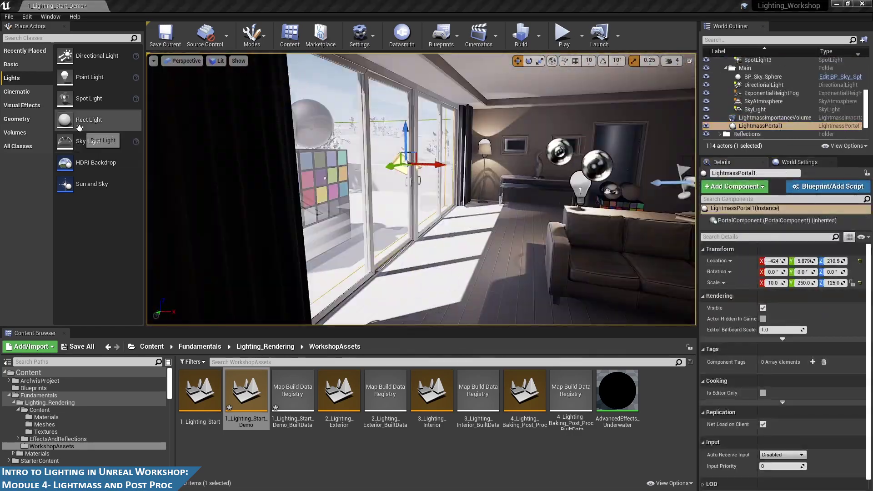
- Place a static Rect Light at the sliding glass doors with a 450 by 200 source and barn door angle 40, and choose the build's lighting quality
left_click_drag(89, 120, 409, 157)
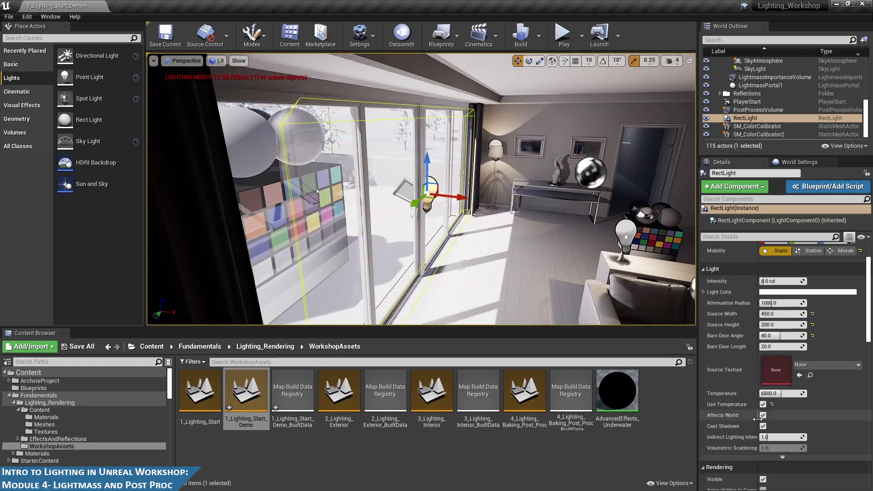
left_click(538, 35)
mouse_move(591, 72)
left_click(668, 99)
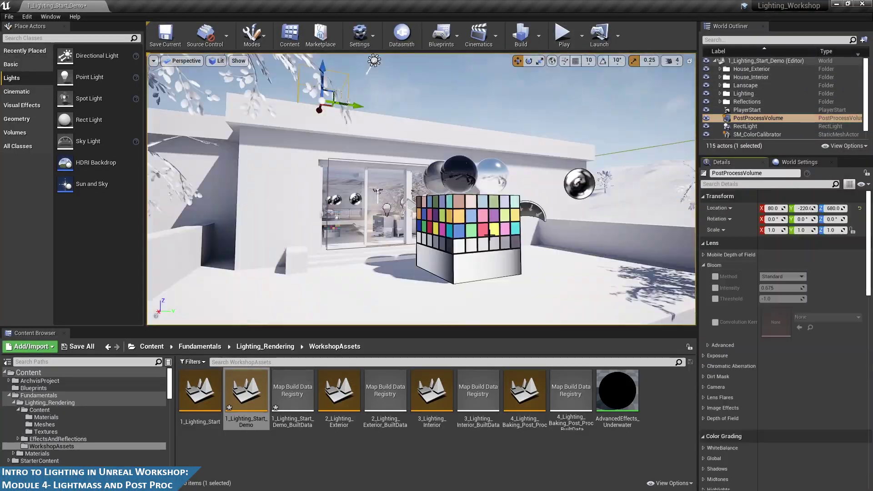
- Set the PostProcessVolume's Bloom method to Convolution and enable its Exposure Compensation override
left_click(715, 349)
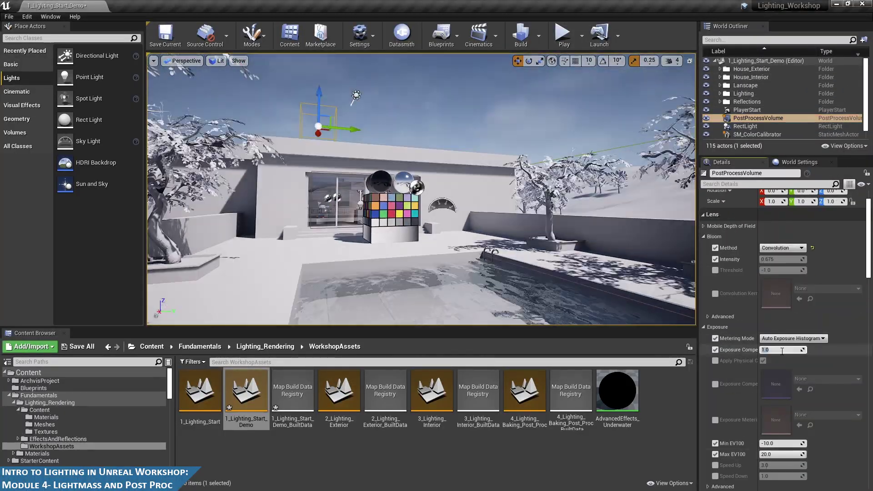